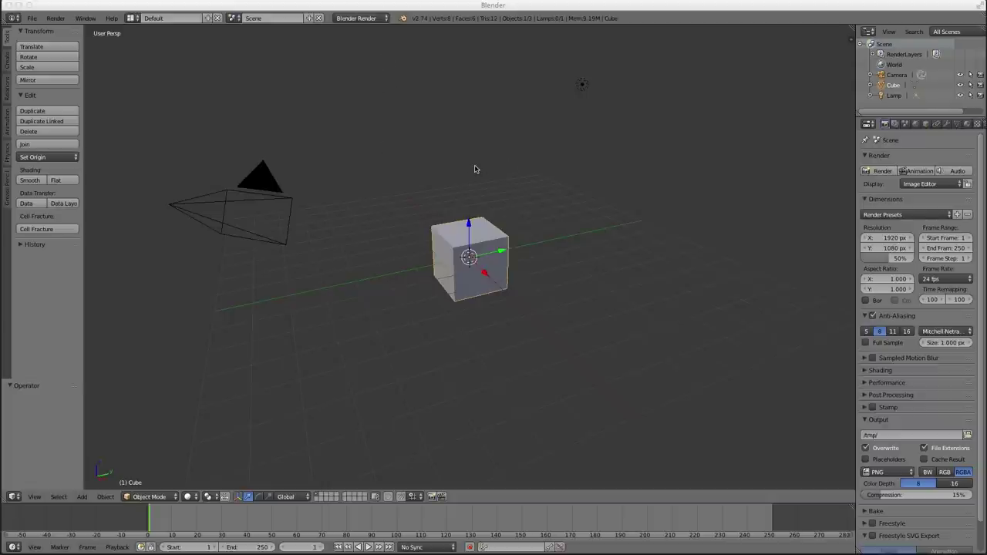
# Set the render engine to Cycles Render and widen the properties area.
pyautogui.click(359, 19)
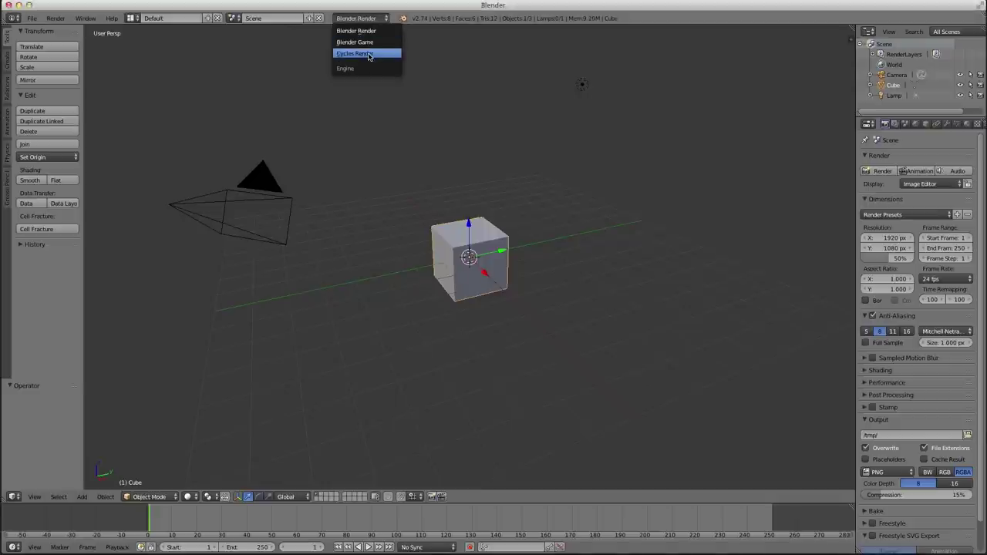
pyautogui.click(368, 54)
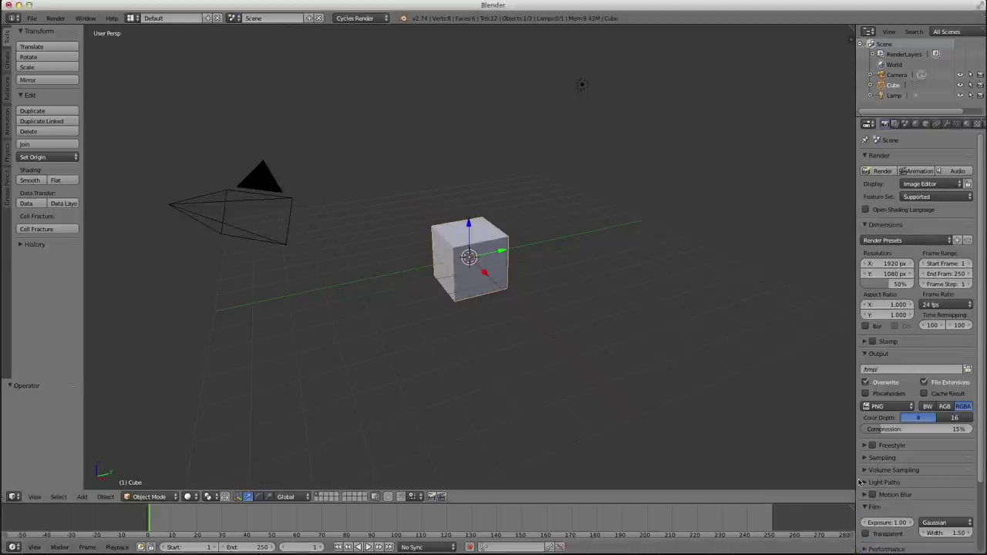
pyautogui.moveTo(854, 475); pyautogui.dragTo(774, 475)
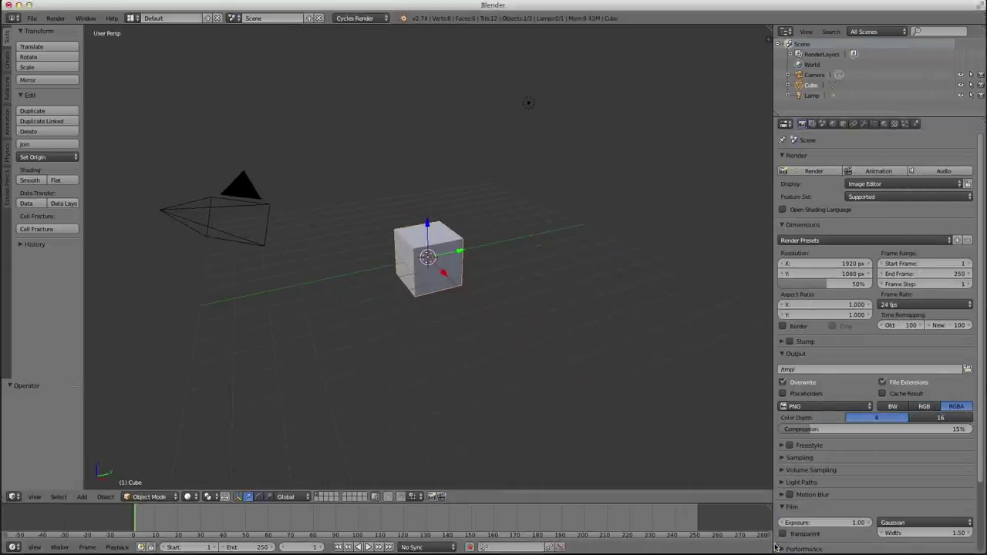
# Split off a small area beneath the properties editor and make it a 3D View framed closely on the cube.
pyautogui.moveTo(775, 549); pyautogui.dragTo(776, 406)
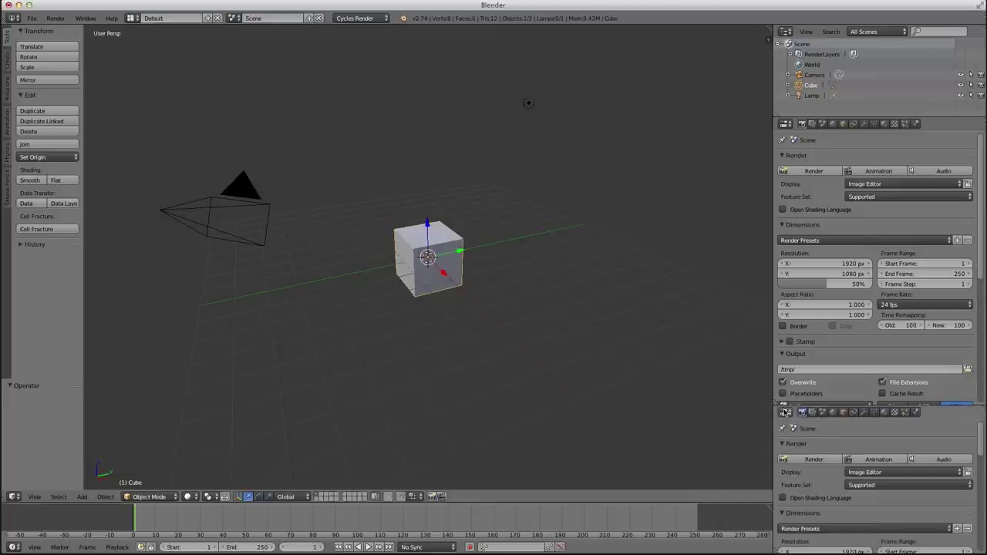
pyautogui.click(786, 413)
pyautogui.click(803, 401)
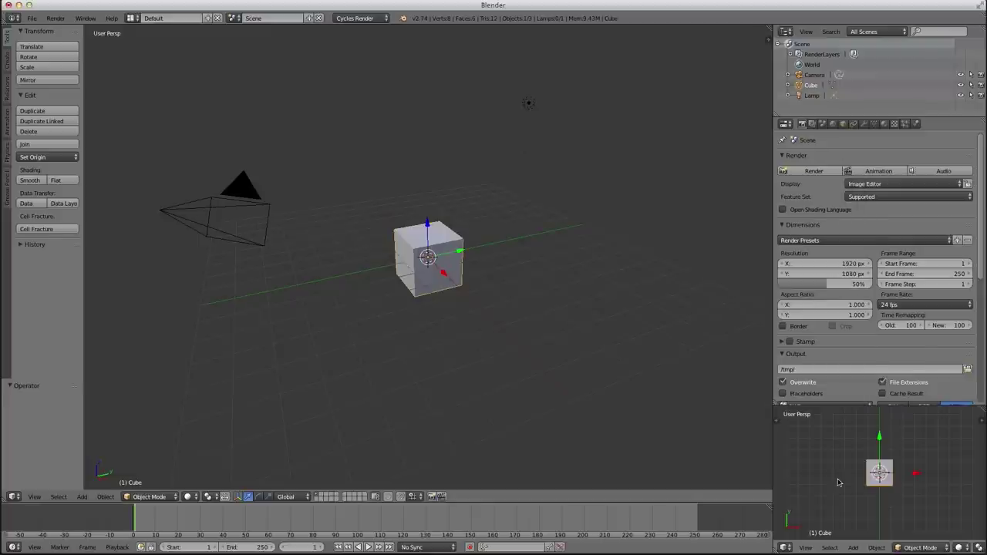
pyautogui.moveTo(855, 501); pyautogui.dragTo(878, 463, button='middle')
pyautogui.scroll(8, 879, 462)
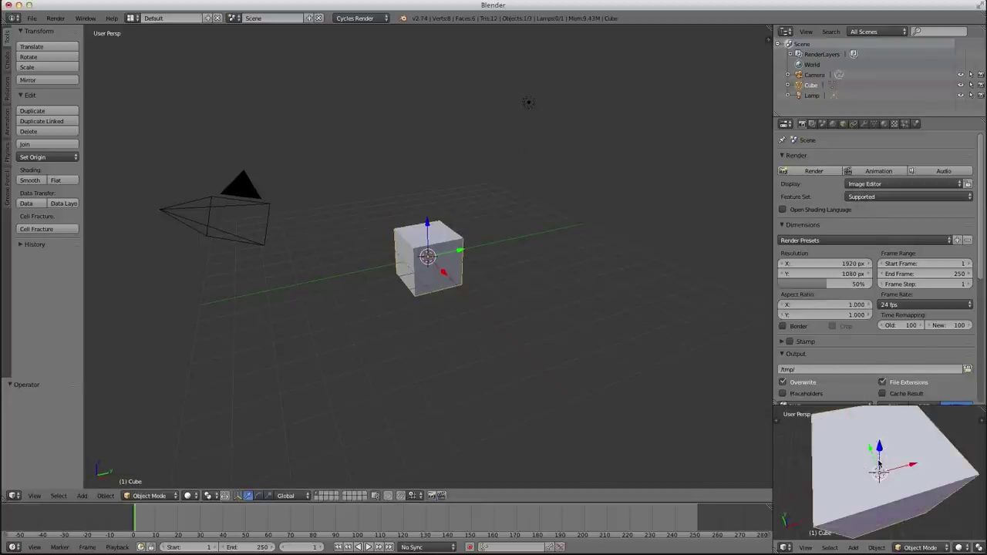
pyautogui.scroll(-3, 879, 462)
pyautogui.moveTo(855, 451); pyautogui.dragTo(877, 458, button='middle')
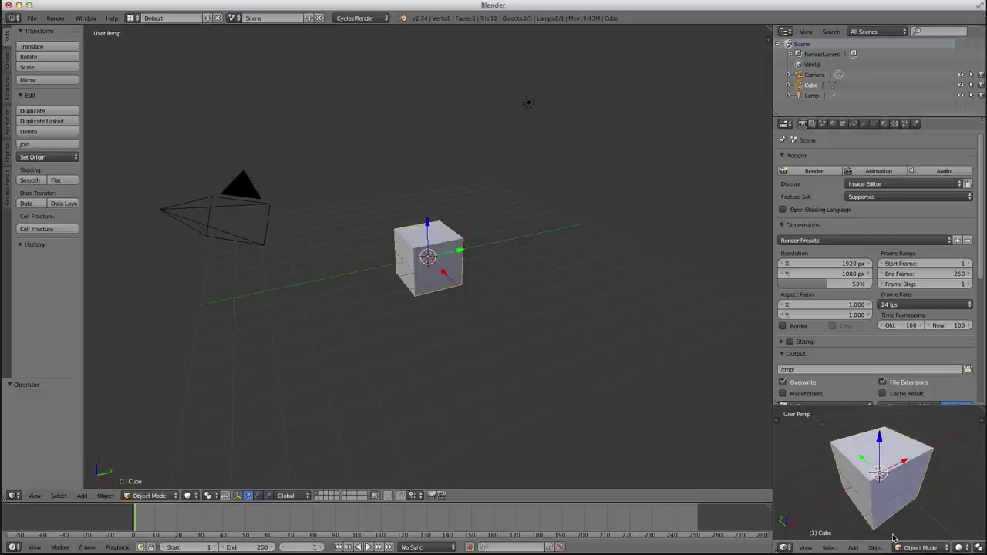
pyautogui.moveTo(841, 492); pyautogui.dragTo(876, 473, button='middle')
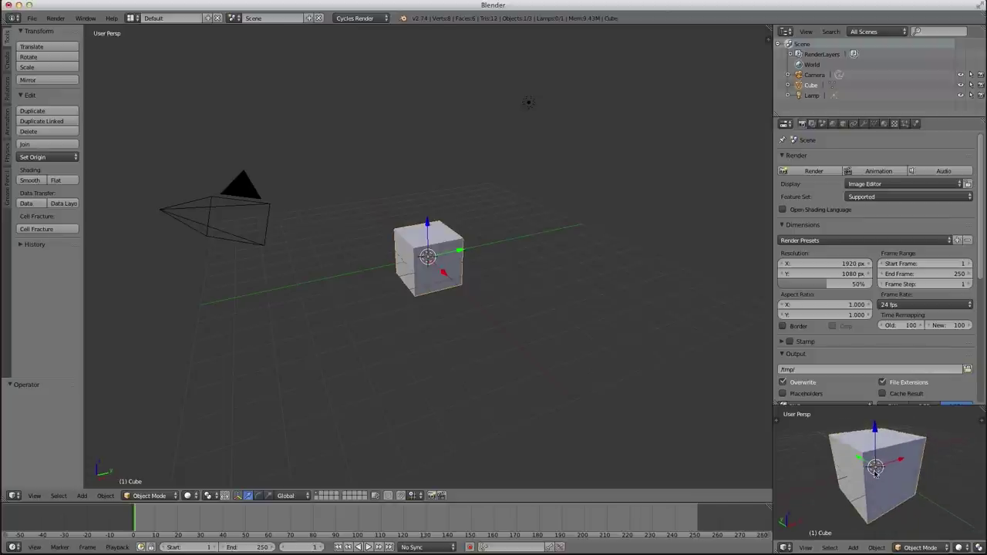
# Preview the cube with rendered shading in the small 3D view, and return that view to solid shading.
pyautogui.scroll(6, 870, 468)
pyautogui.moveTo(856, 455)
pyautogui.keyDown('shift'); pyautogui.mouseDown(button='middle')
pyautogui.moveTo(913, 493)
pyautogui.moveTo(902, 492)
pyautogui.moveTo(914, 481)
pyautogui.moveTo(863, 470)
pyautogui.mouseUp(button='middle'); pyautogui.keyUp('shift')
pyautogui.scroll(-3, 901, 491)
pyautogui.scroll(-1, 914, 480)
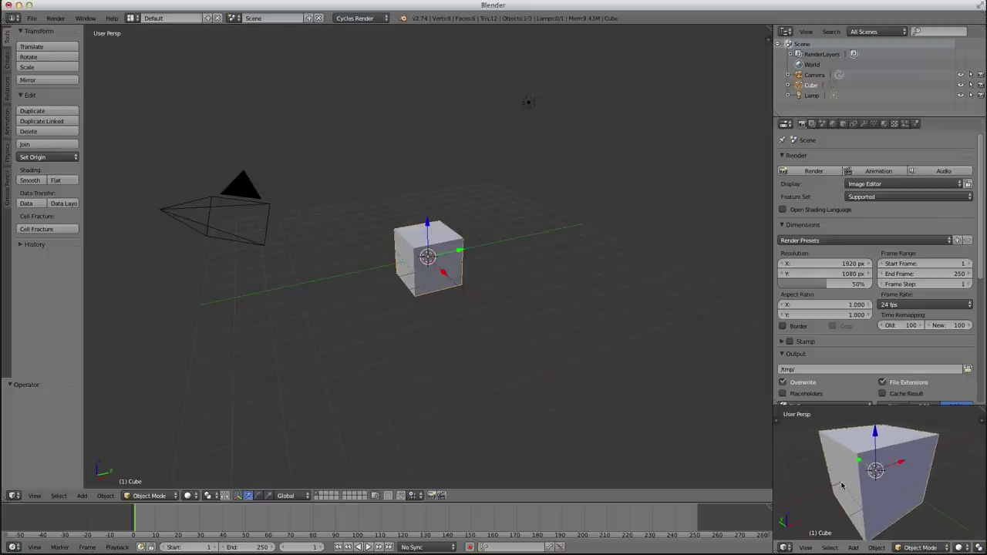
pyautogui.hotkey('shift', 'z')
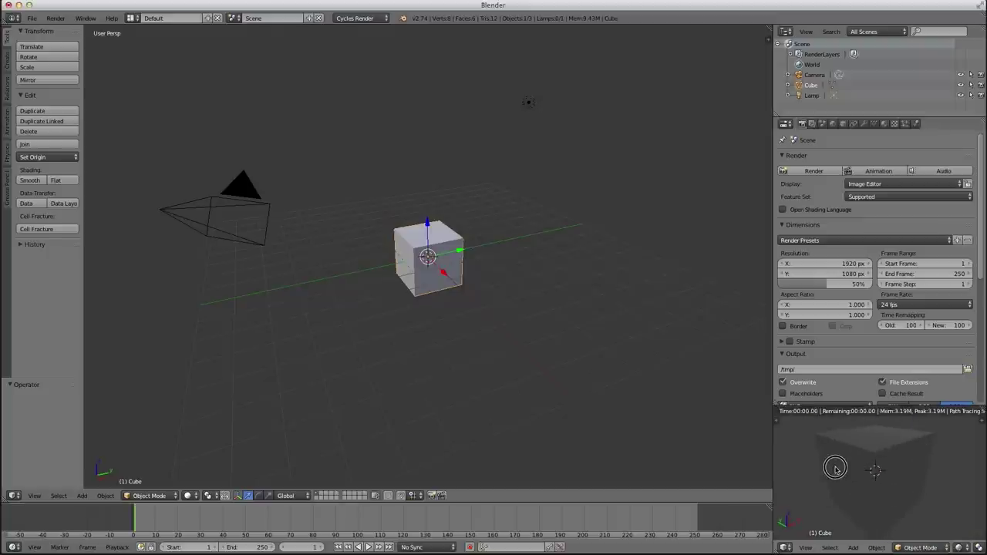
pyautogui.hotkey('shift', 'z')
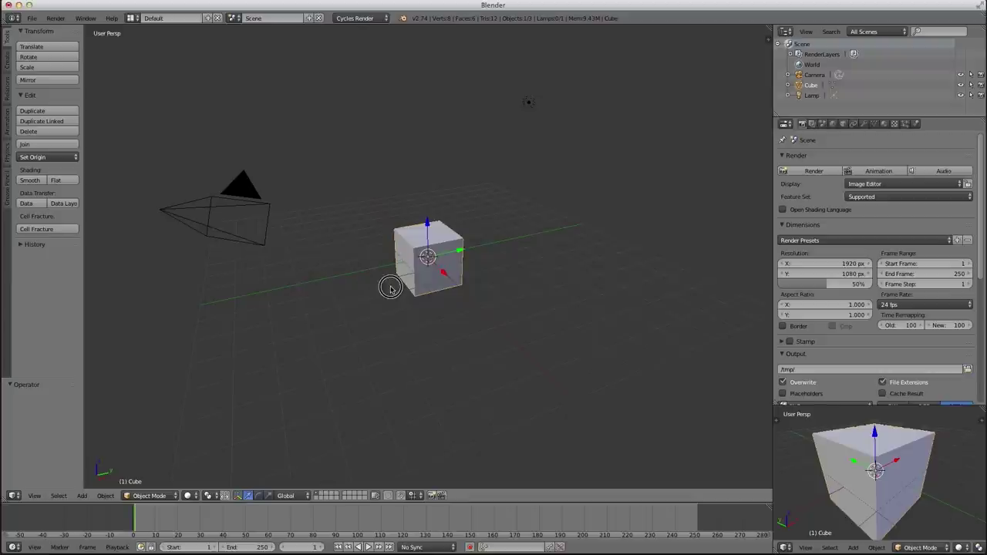
# Move the cube's whole mesh up 1 unit along Z in Edit Mode and return to Object Mode.
pyautogui.moveTo(392, 283); pyautogui.dragTo(423, 270, button='middle')
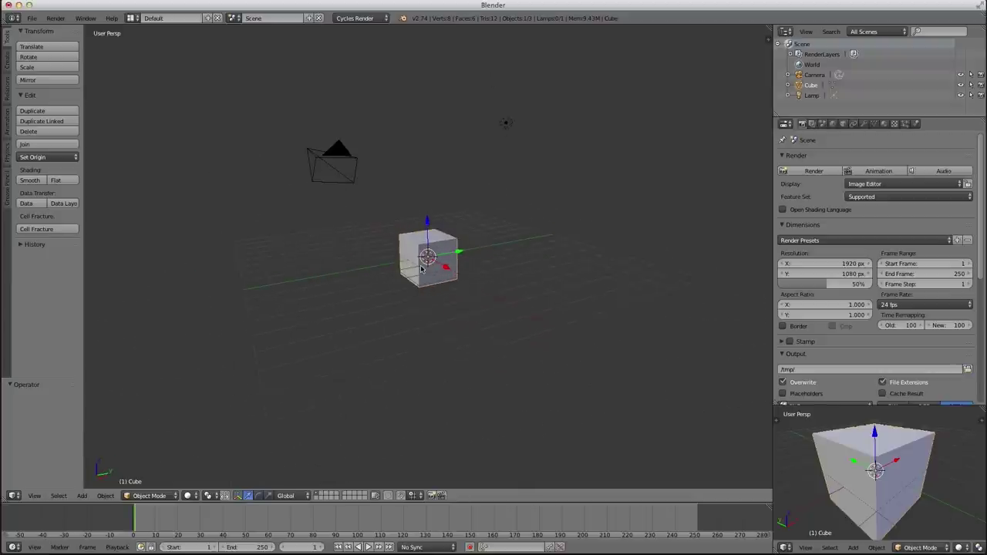
pyautogui.press('Tab')
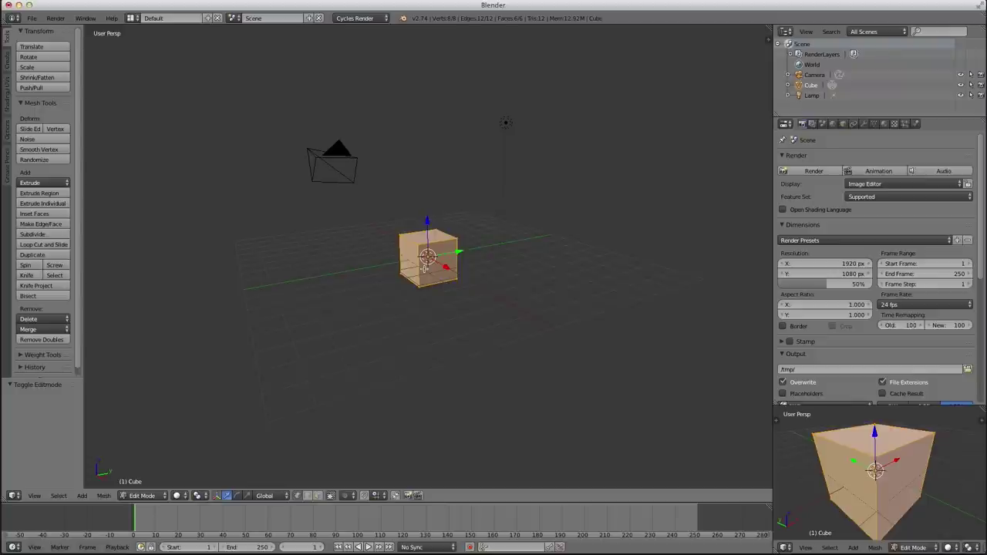
pyautogui.press('g')
pyautogui.press('z')
pyautogui.press('1')
pyautogui.press('Return')
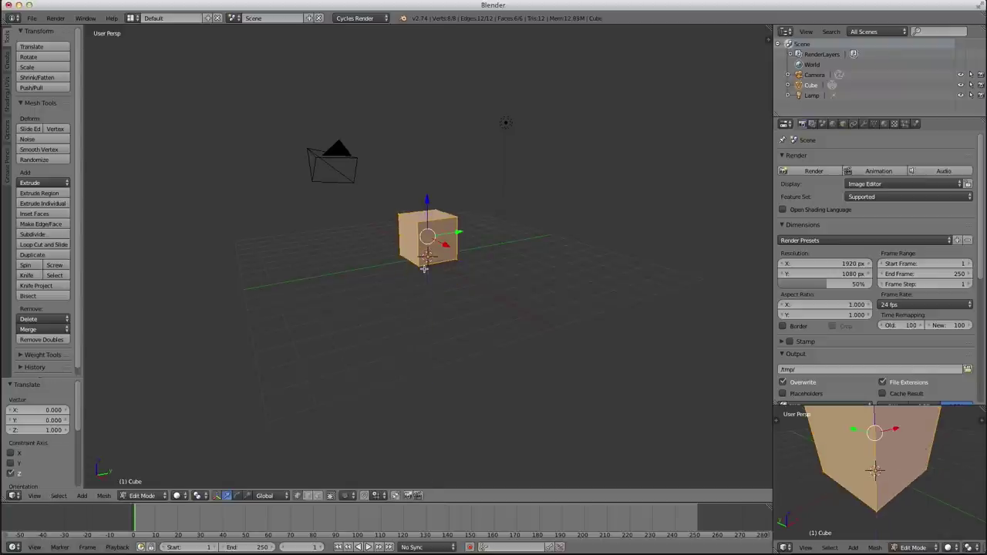
pyautogui.press('Tab')
# Add a plane beneath the cube and enlarge it into a wide floor, finishing with an additional scale of about 1.348.
pyautogui.moveTo(424, 267)
pyautogui.mouseDown(button='middle')
pyautogui.moveTo(350, 302)
pyautogui.moveTo(412, 273)
pyautogui.moveTo(375, 302)
pyautogui.moveTo(428, 266)
pyautogui.mouseUp(button='middle')
pyautogui.hotkey('shift', 'a')
pyautogui.moveTo(401, 262)
pyautogui.click(452, 264)
pyautogui.press('s')
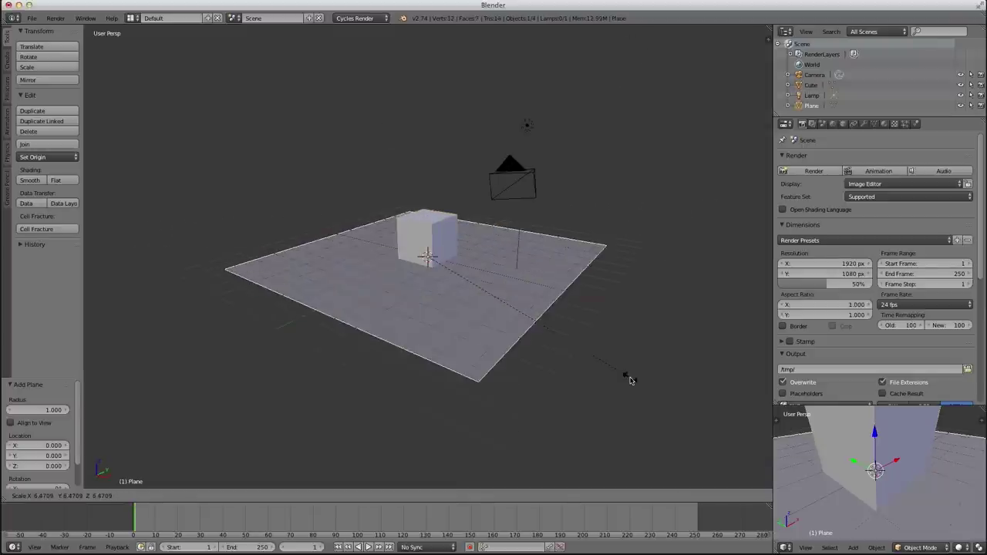
pyautogui.click(706, 430)
pyautogui.press('s')
pyautogui.click(653, 392)
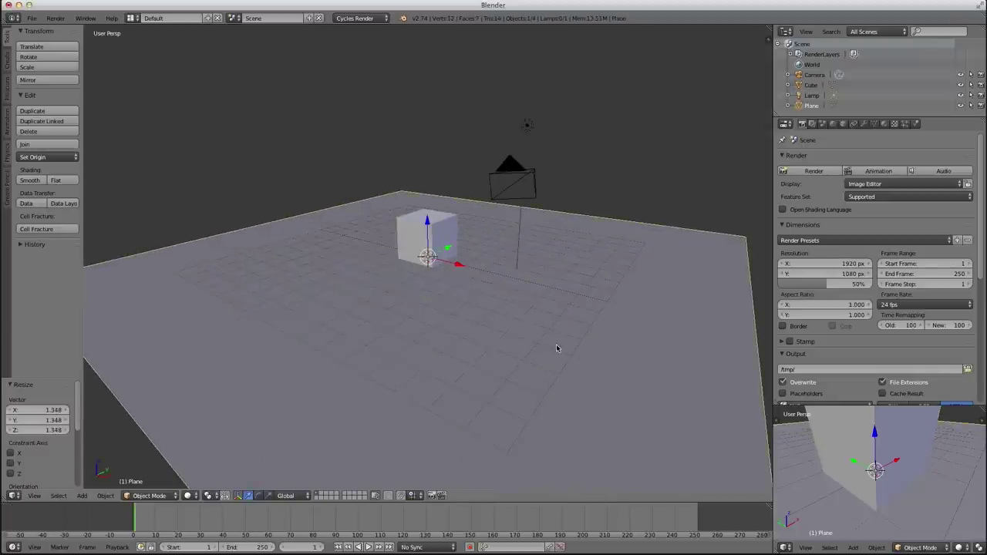
# Switch the small 3D view to rendered shading to preview the cube on its floor.
pyautogui.moveTo(519, 325); pyautogui.dragTo(470, 329, button='middle')
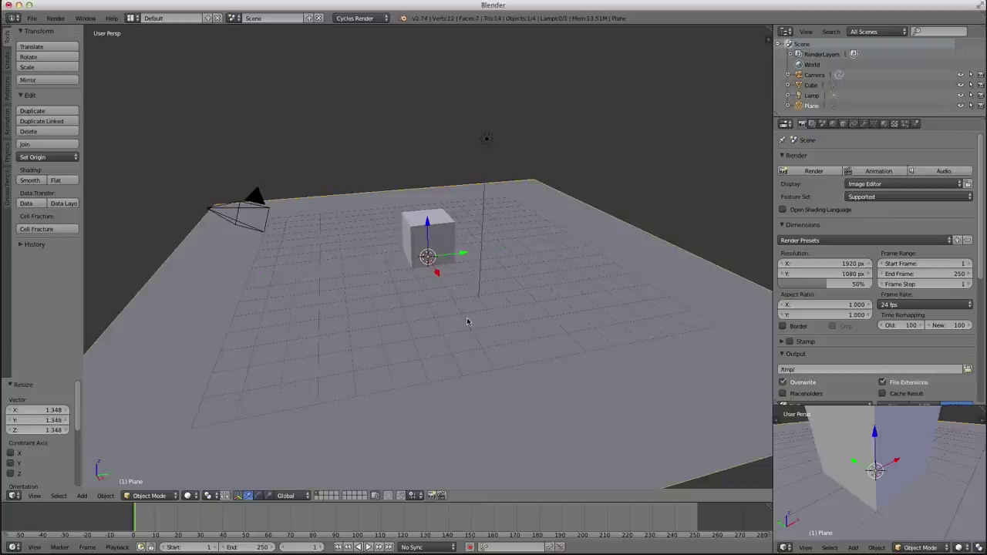
pyautogui.scroll(4, 416, 247)
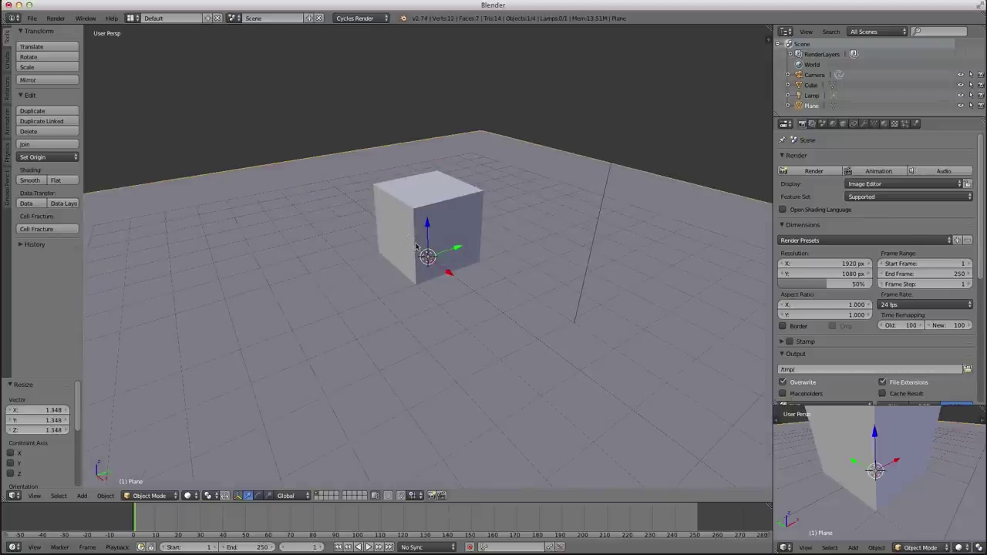
pyautogui.scroll(-5, 442, 259)
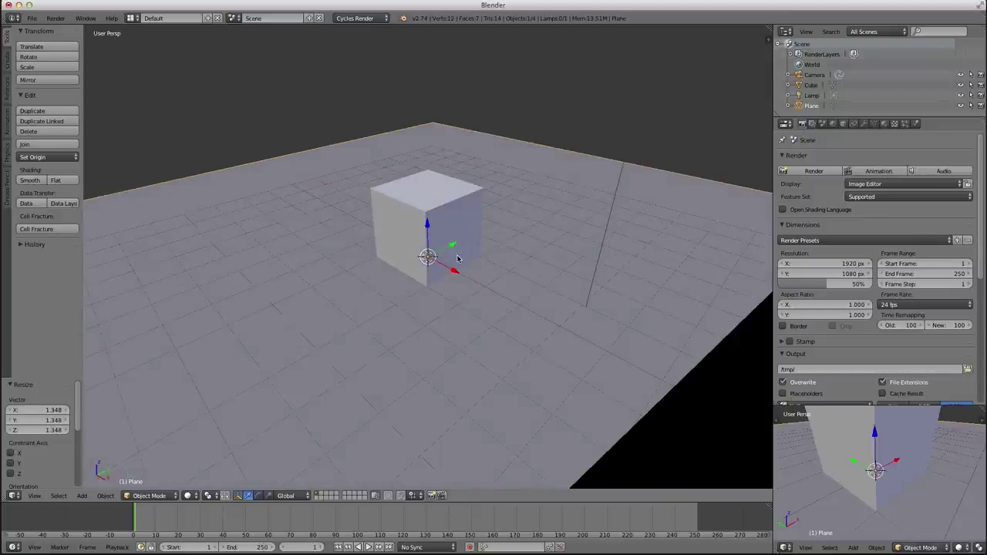
pyautogui.scroll(-3, 889, 480)
pyautogui.hotkey('shift', 'z')
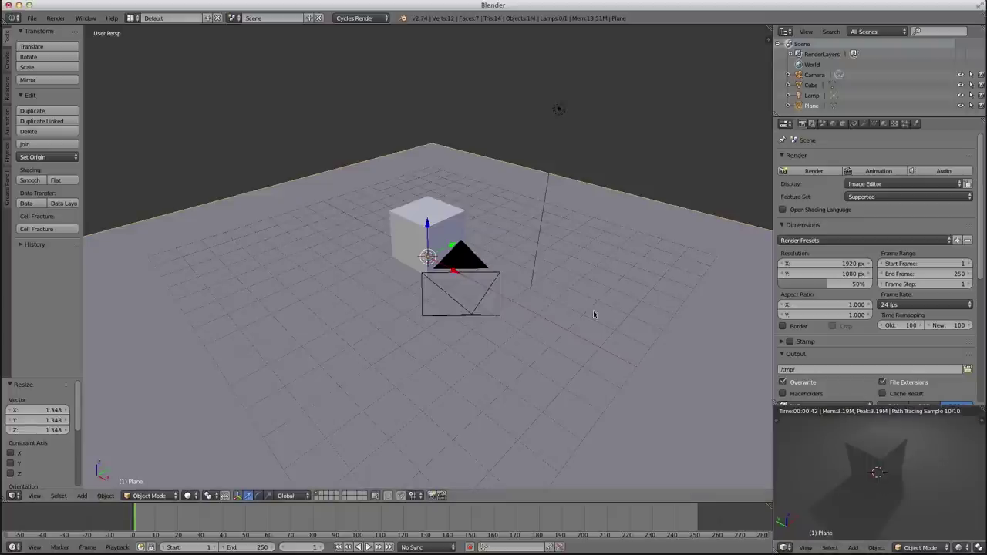
# Move the lamp in the top view by about -2.943 in X and -6.131 in Y.
pyautogui.rightClick(554, 103)
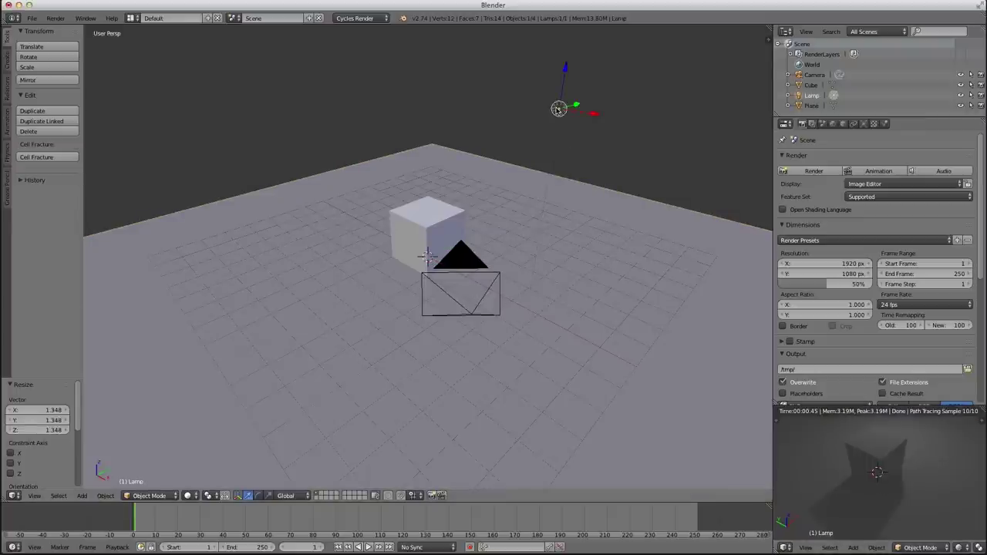
pyautogui.press('KP_7')
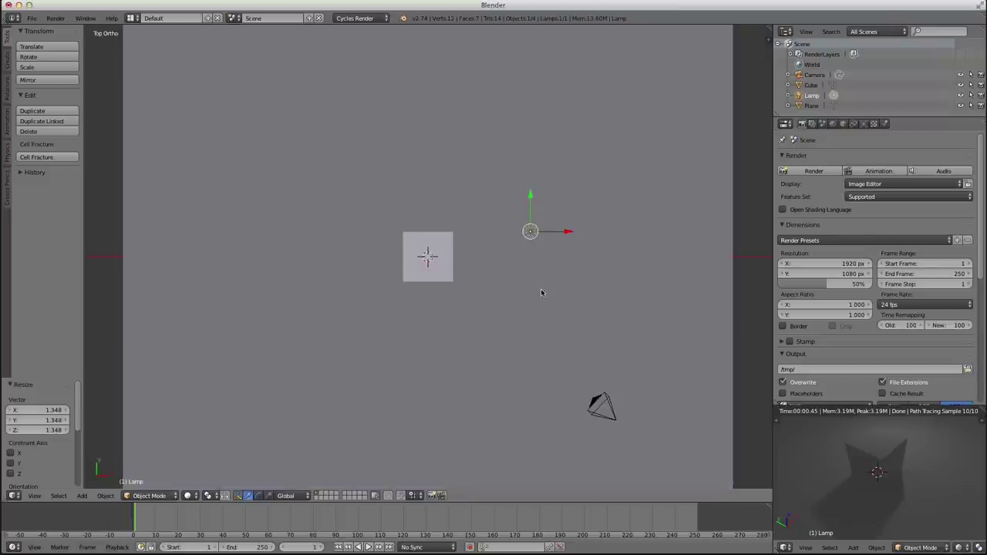
pyautogui.press('g')
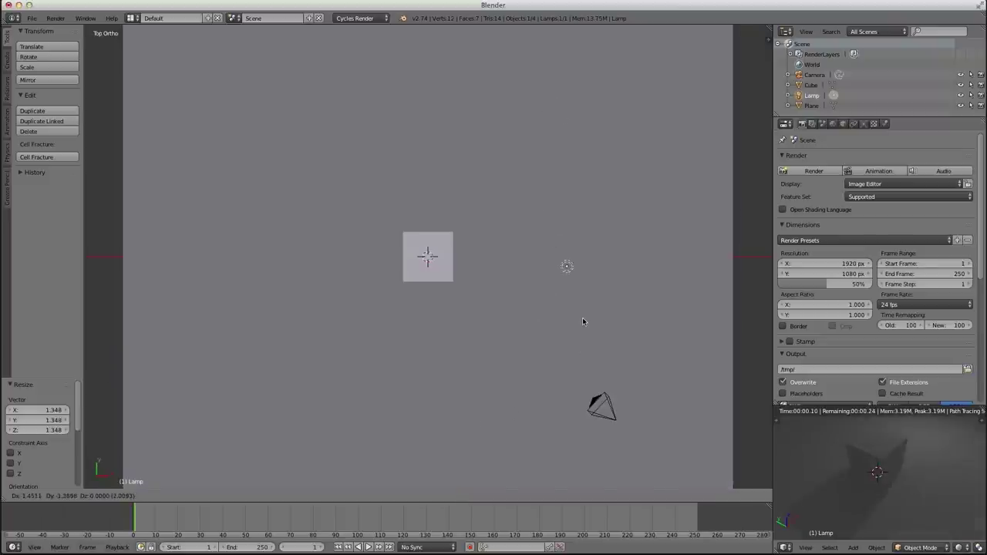
pyautogui.click(468, 447)
pyautogui.moveTo(469, 446); pyautogui.dragTo(572, 364, button='middle')
pyautogui.press('KP_7')
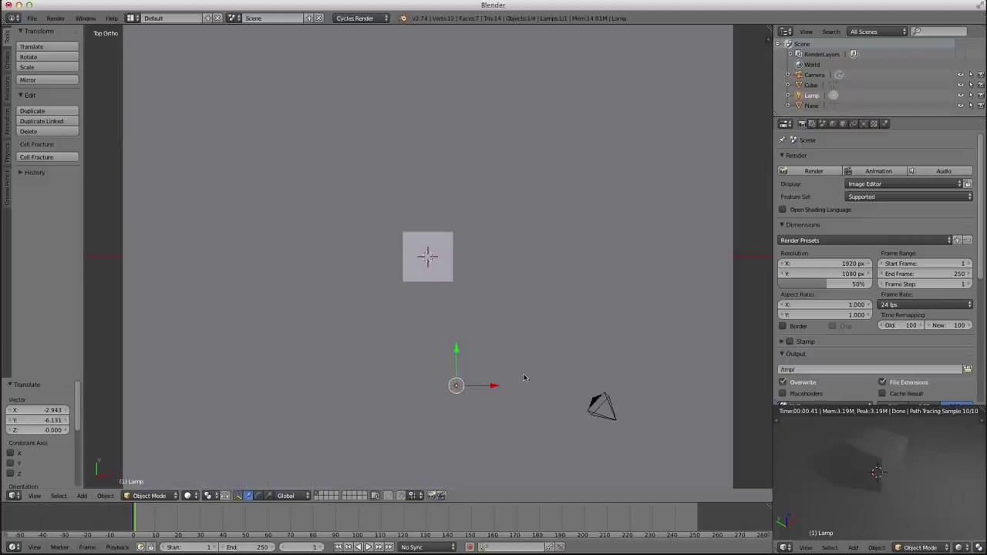
# Show the lamp's data settings, split the main viewport with a Node Editor in the upper part, and enable nodes for the lamp.
pyautogui.click(864, 124)
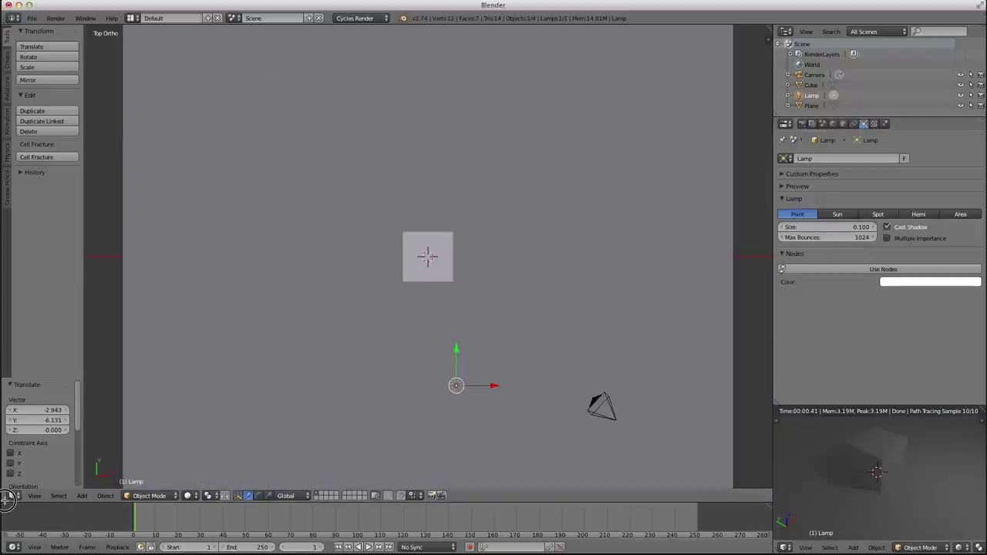
pyautogui.moveTo(4, 494); pyautogui.dragTo(11, 295)
pyautogui.click(13, 292)
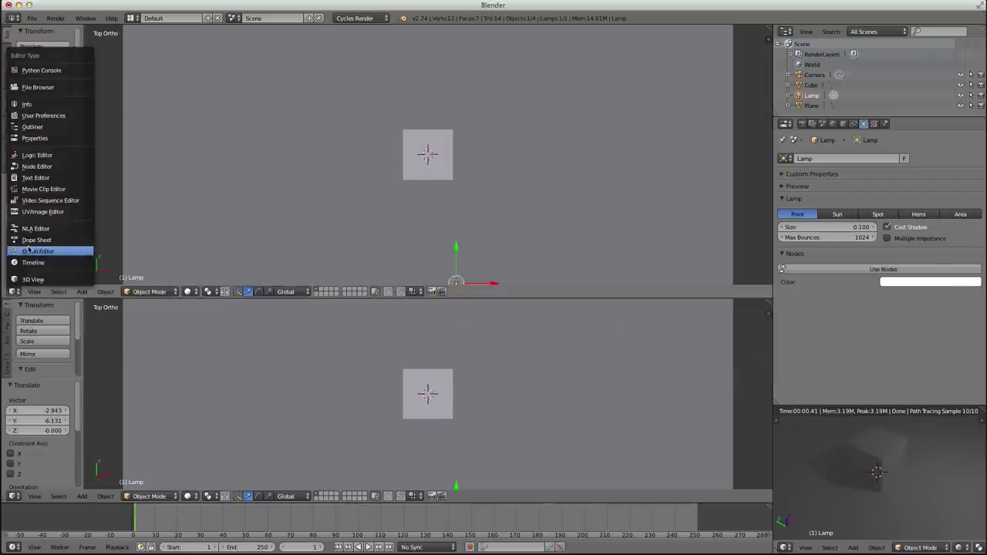
pyautogui.click(35, 166)
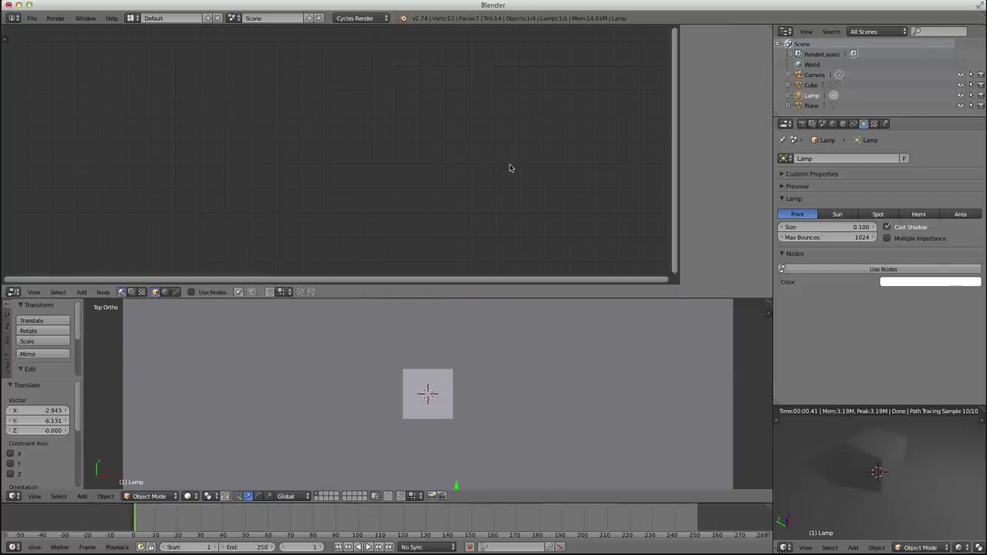
pyautogui.click(192, 293)
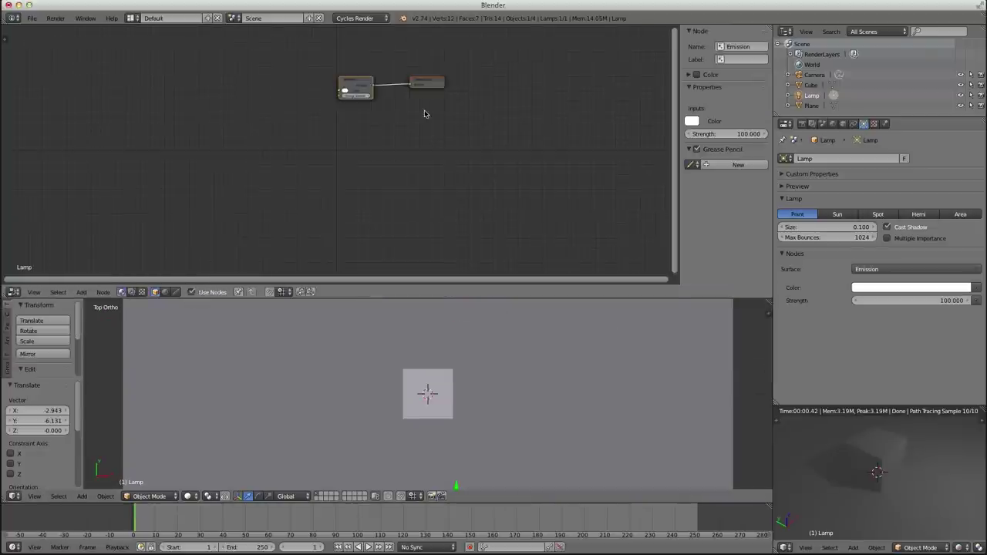
# Move the lamp's nodes into the middle of the editor and set the Emission strength to 500.
pyautogui.press('a')
pyautogui.press('g')
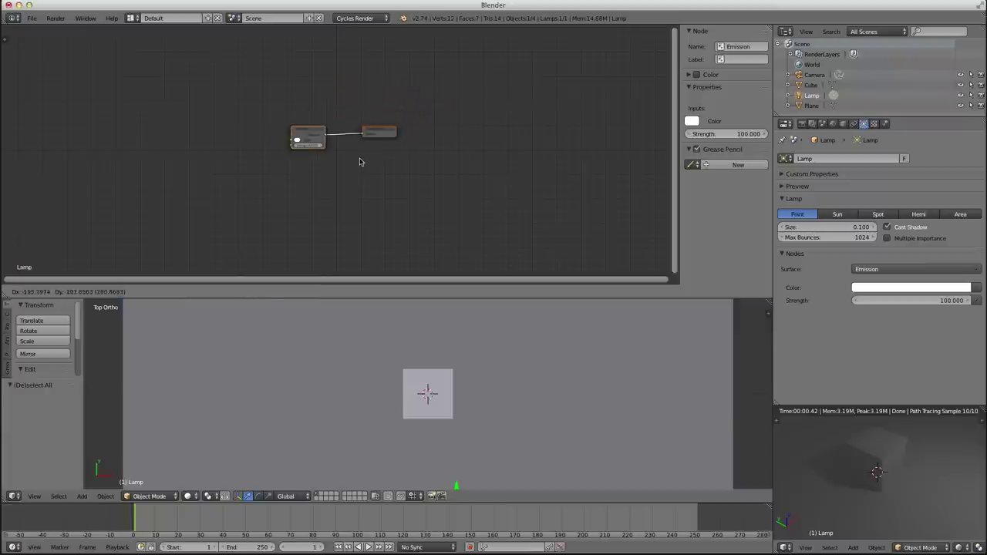
pyautogui.click(360, 161)
pyautogui.scroll(3, 360, 161)
pyautogui.moveTo(360, 161); pyautogui.dragTo(384, 176, button='middle')
pyautogui.scroll(1, 378, 176)
pyautogui.click(314, 156)
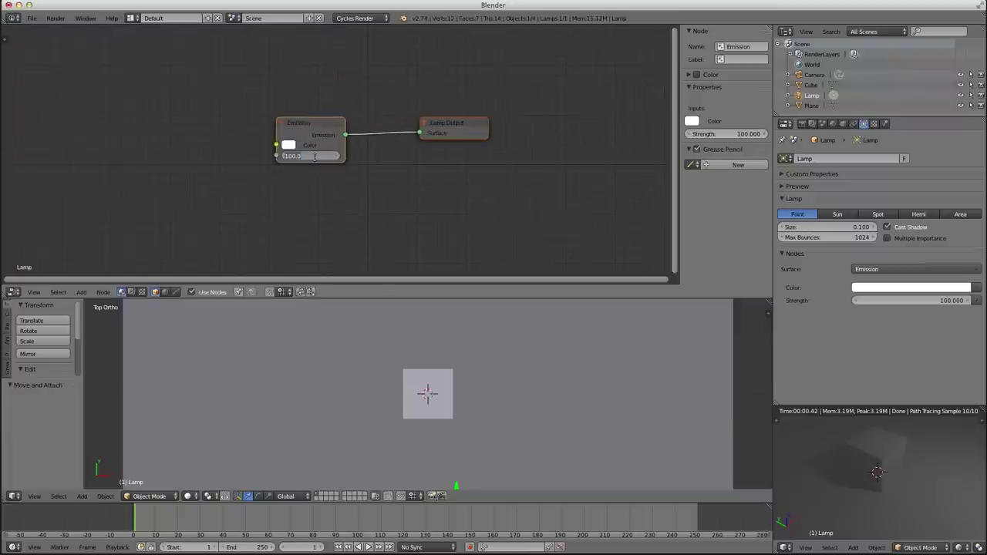
pyautogui.write('500')
pyautogui.press('Return')
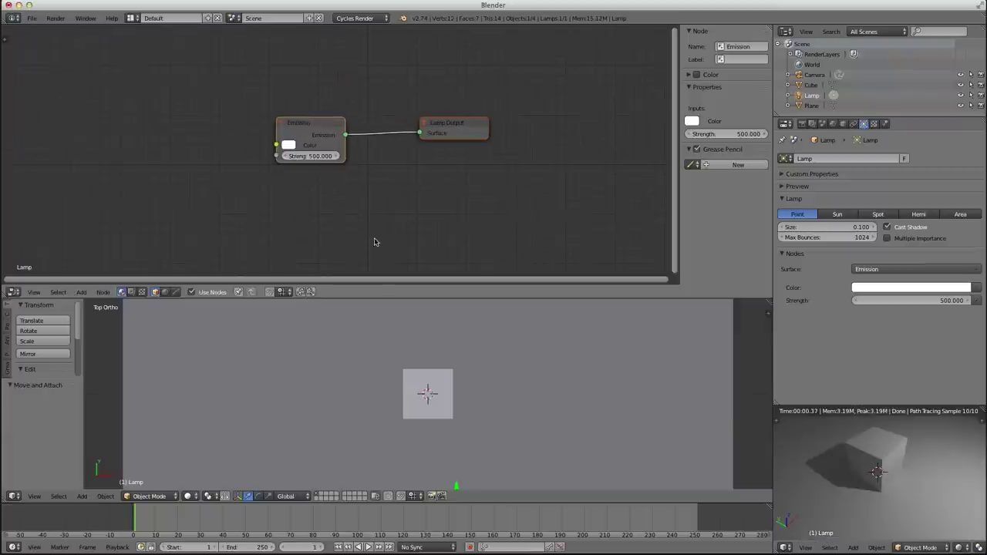
# Reframe the main 3D view on the whole scene and show the small rendered view through the camera.
pyautogui.scroll(-2, 466, 449)
pyautogui.keyDown('shift'); pyautogui.moveTo(466, 449); pyautogui.dragTo(466, 399, button='middle'); pyautogui.keyUp('shift')
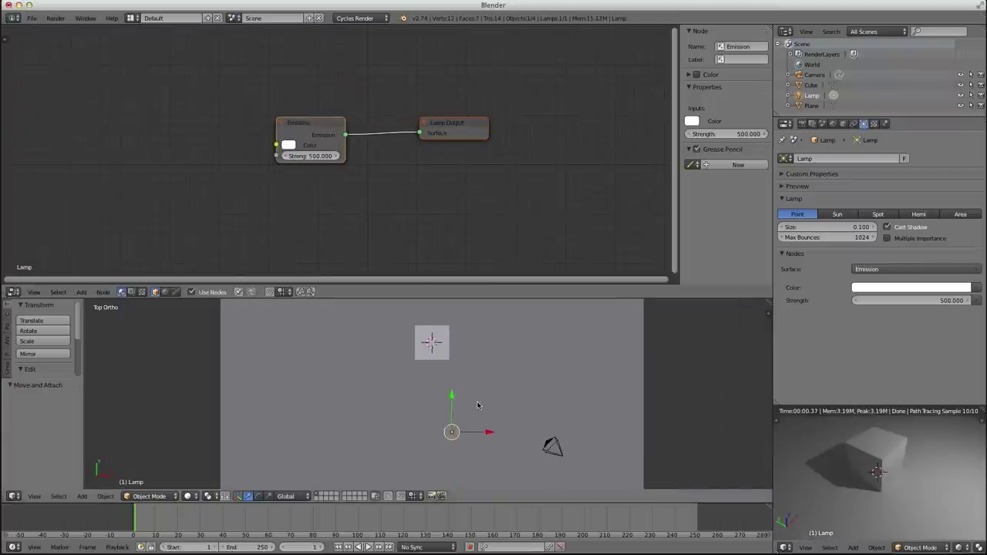
pyautogui.moveTo(444, 431); pyautogui.dragTo(339, 397, button='middle')
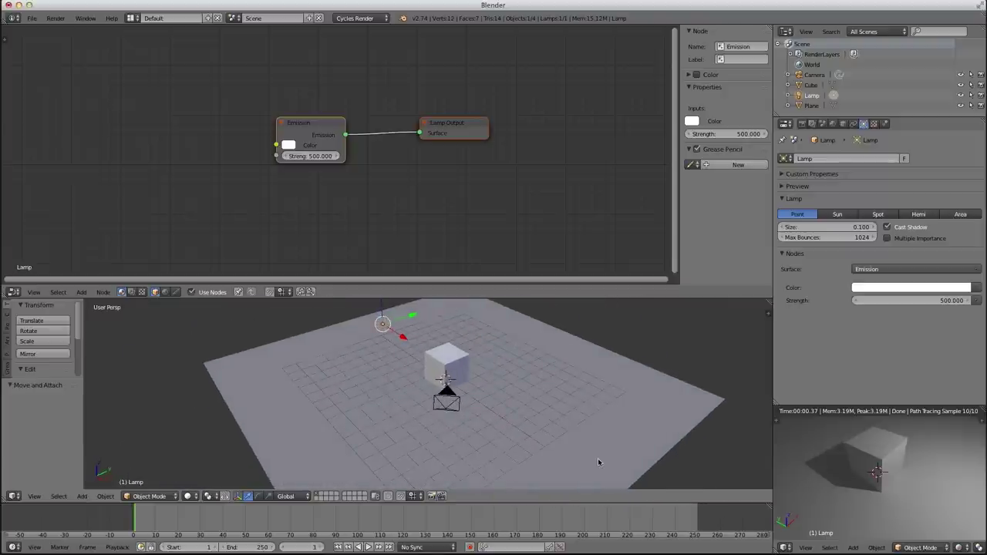
pyautogui.moveTo(901, 472); pyautogui.dragTo(875, 467, button='middle')
pyautogui.press('KP_0')
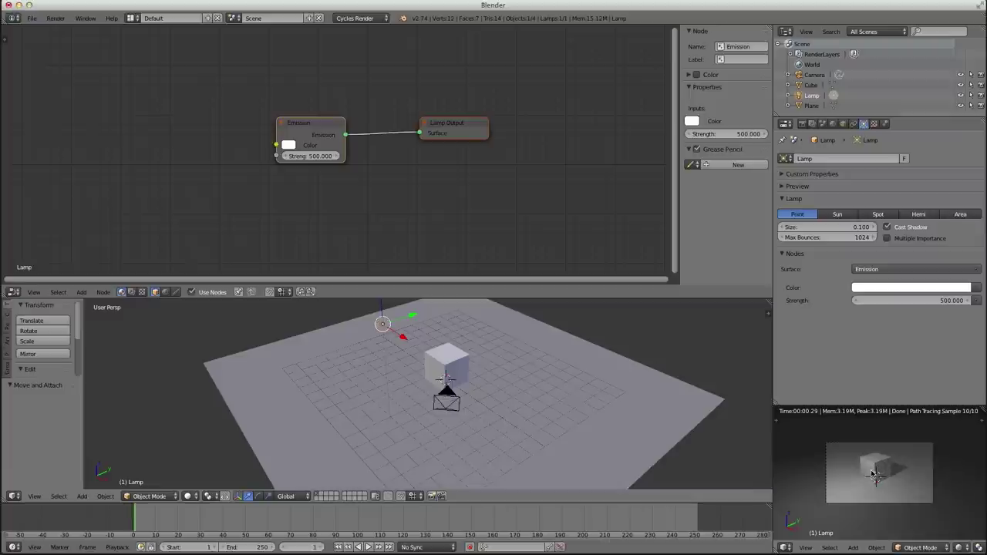
pyautogui.hotkey('ctrl', 'alt', 'b')
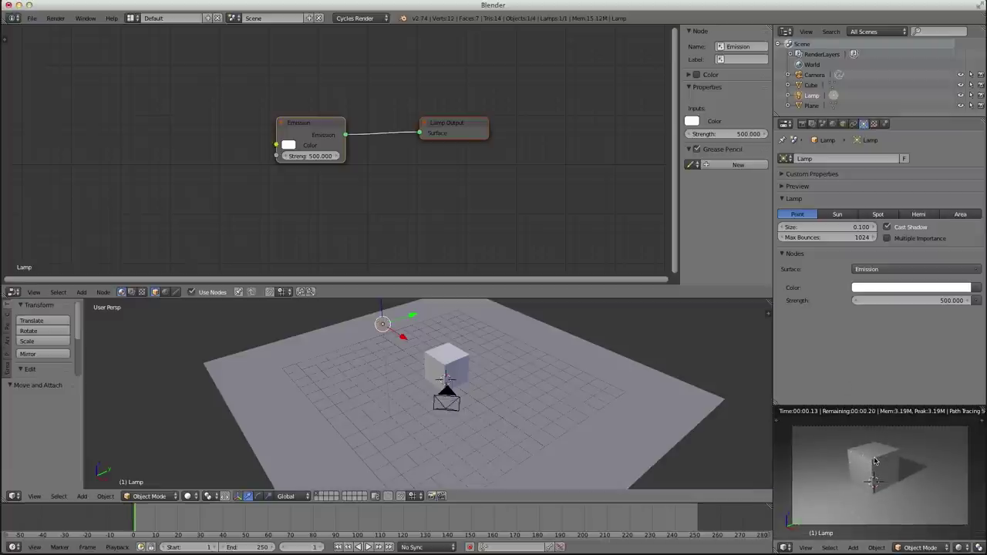
# Duplicate the lamp in the top view and place the copy about 2.973 in X and 5.180 in Y from the original.
pyautogui.moveTo(874, 458)
pyautogui.mouseDown(button='middle')
pyautogui.moveTo(875, 450)
pyautogui.moveTo(875, 470)
pyautogui.mouseUp(button='middle')
pyautogui.press('KP_7')
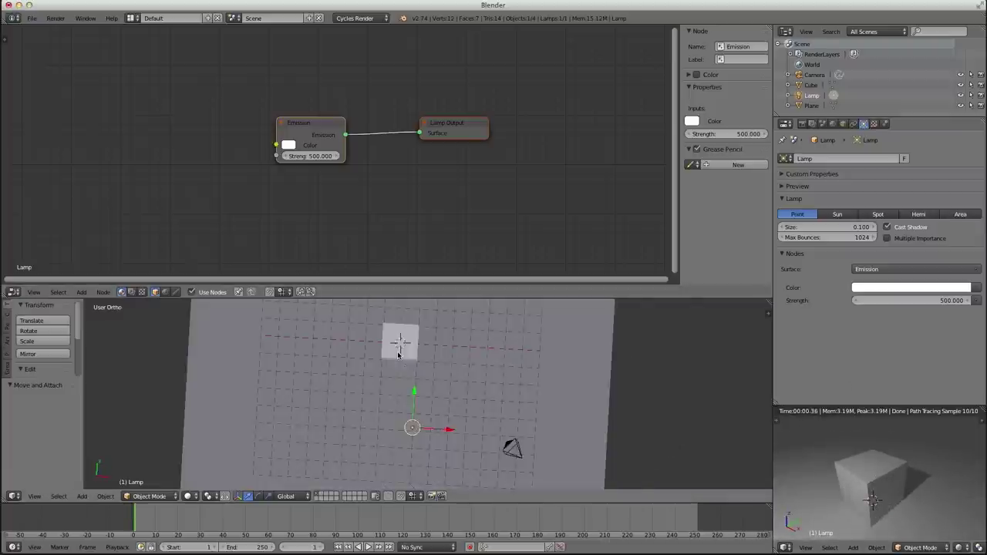
pyautogui.press('KP_7')
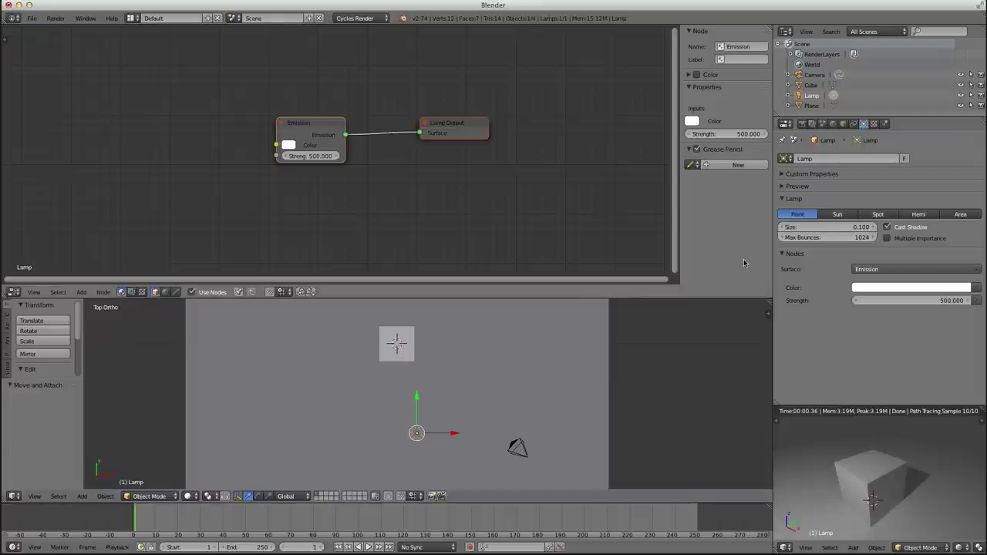
pyautogui.hotkey('shift', 'f')
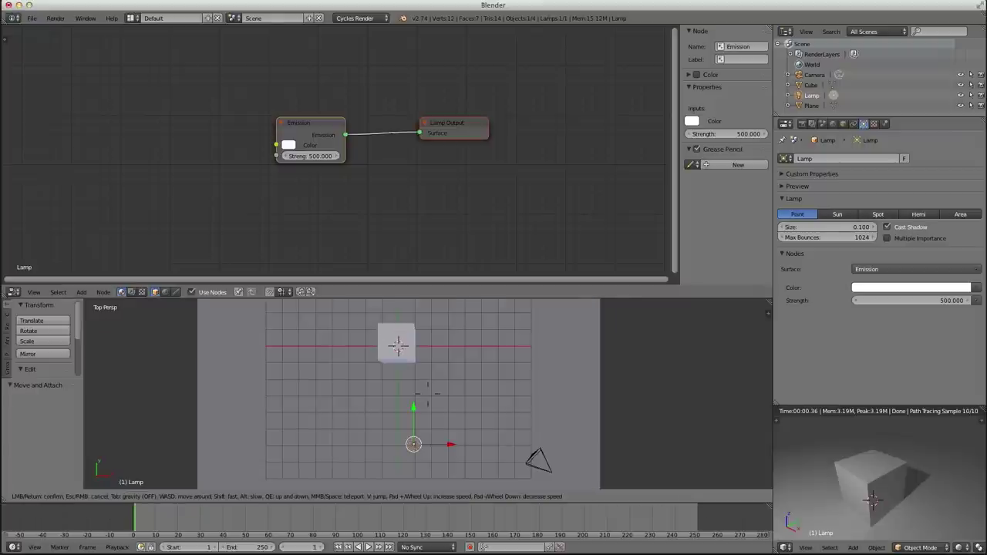
pyautogui.press('Escape')
pyautogui.hotkey('shift', 'd')
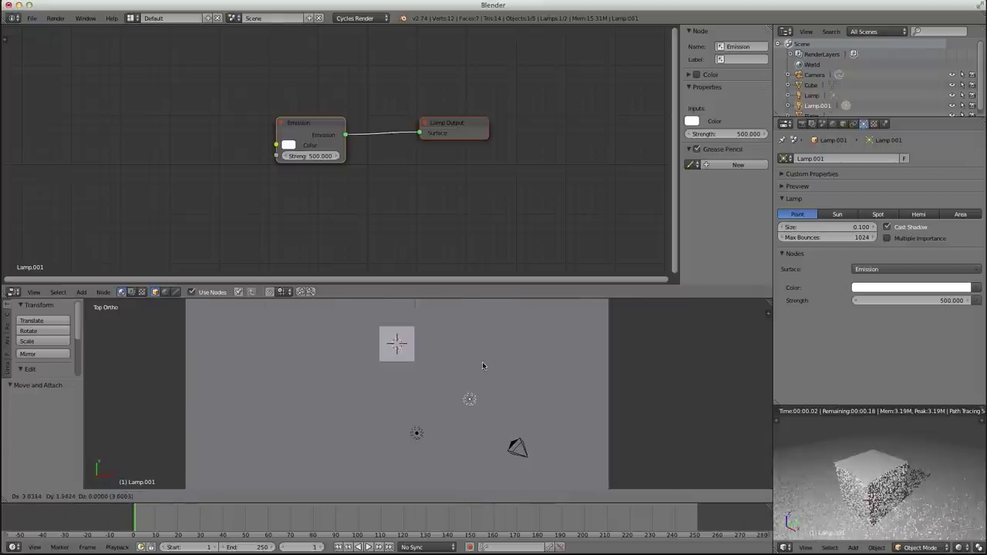
pyautogui.click(481, 306)
# Set the duplicated lamp's Emission strength to 200 and its size to 1.
pyautogui.click(319, 157)
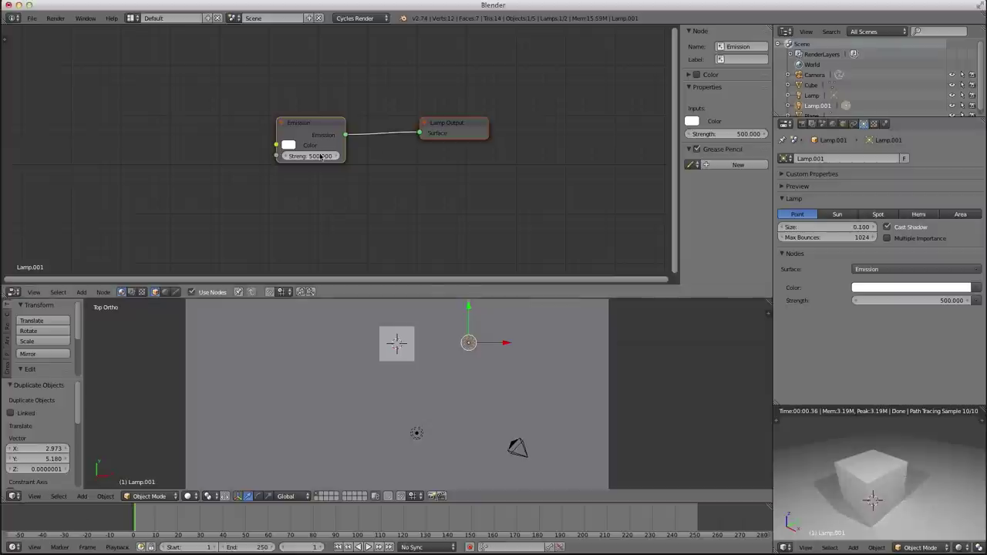
pyautogui.write('200')
pyautogui.press('Return')
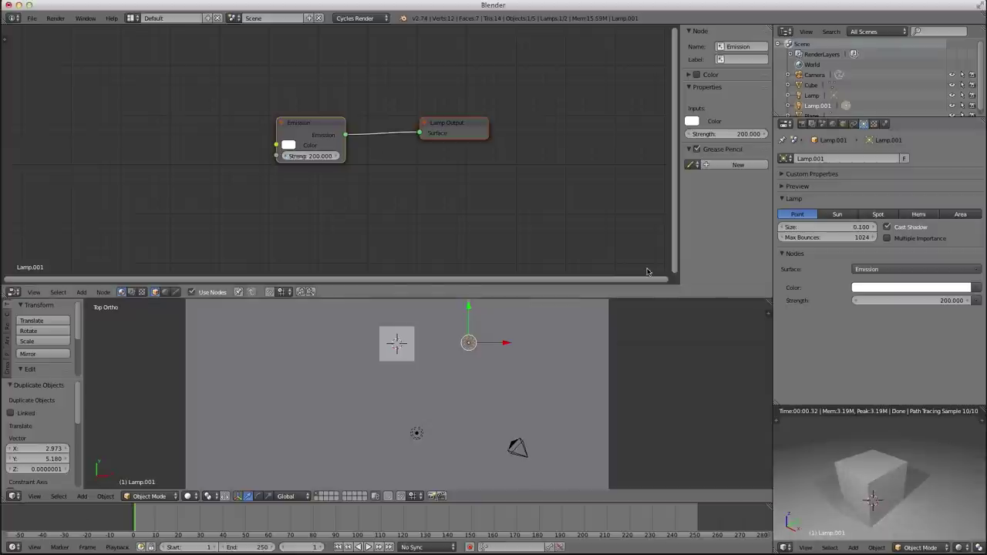
pyautogui.click(852, 227)
pyautogui.write('1')
pyautogui.press('Return')
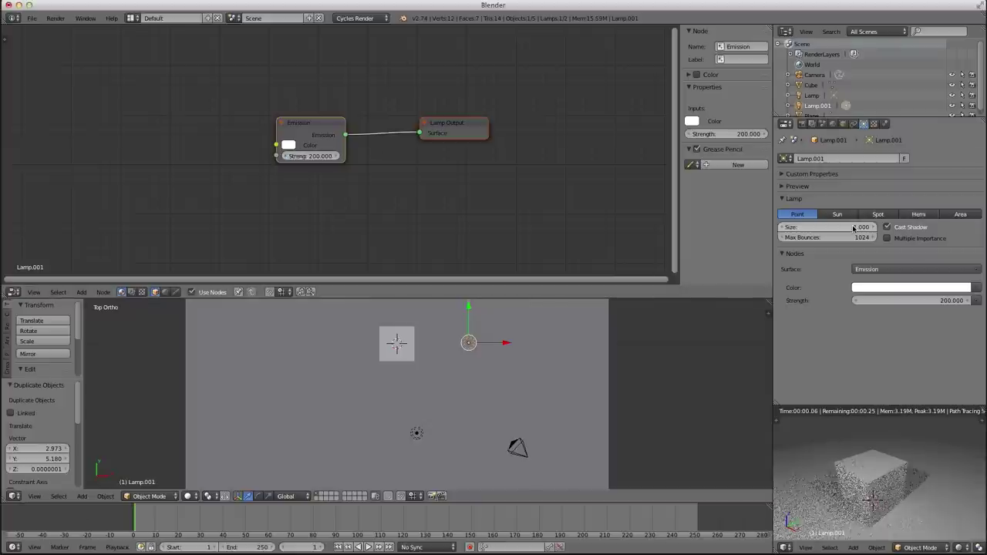
# Lower the duplicated lamp by about 1.959 in Z and shift it horizontally by about 0.575 in X and 3.228 in Y.
pyautogui.moveTo(485, 342); pyautogui.dragTo(461, 315, button='middle')
pyautogui.moveTo(468, 310)
pyautogui.mouseDown()
pyautogui.moveTo(467, 342)
pyautogui.moveTo(468, 329)
pyautogui.mouseUp()
pyautogui.moveTo(468, 330); pyautogui.dragTo(481, 405, button='middle')
pyautogui.press('g')
pyautogui.hotkey('shift', 'z')
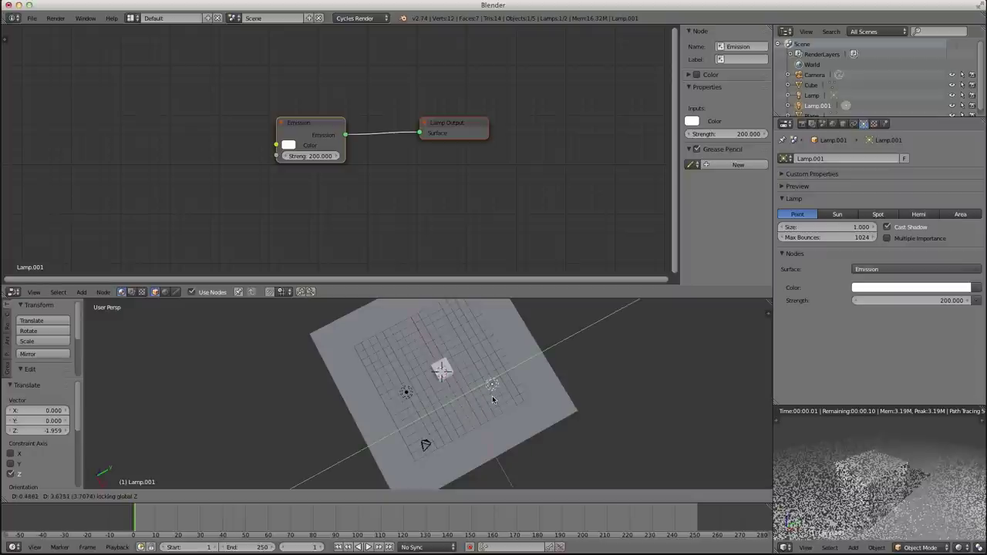
pyautogui.click(494, 397)
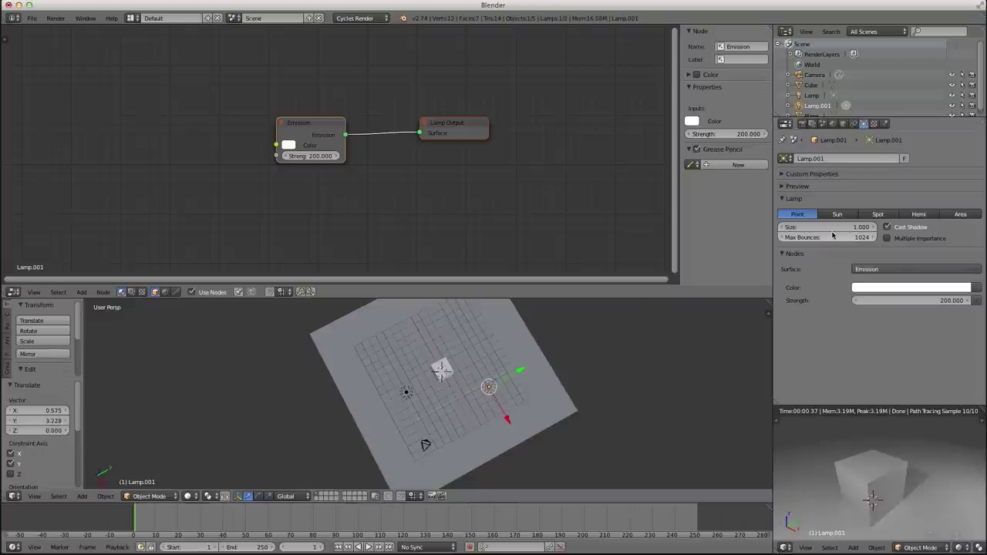
# Reduce the duplicated lamp's Emission strength to 100.
pyautogui.click(305, 156)
pyautogui.write('100')
pyautogui.press('Return')
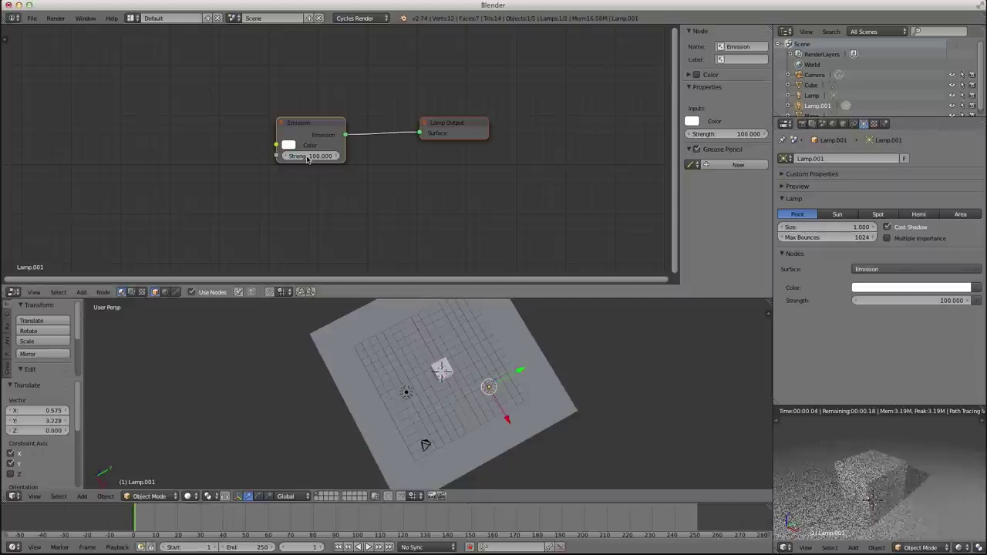
# Duplicate this lamp to the far side of the cube, about -8.520 in X and -1.290 in Y, and lower the copy by about 3.095.
pyautogui.hotkey('shift', 'd')
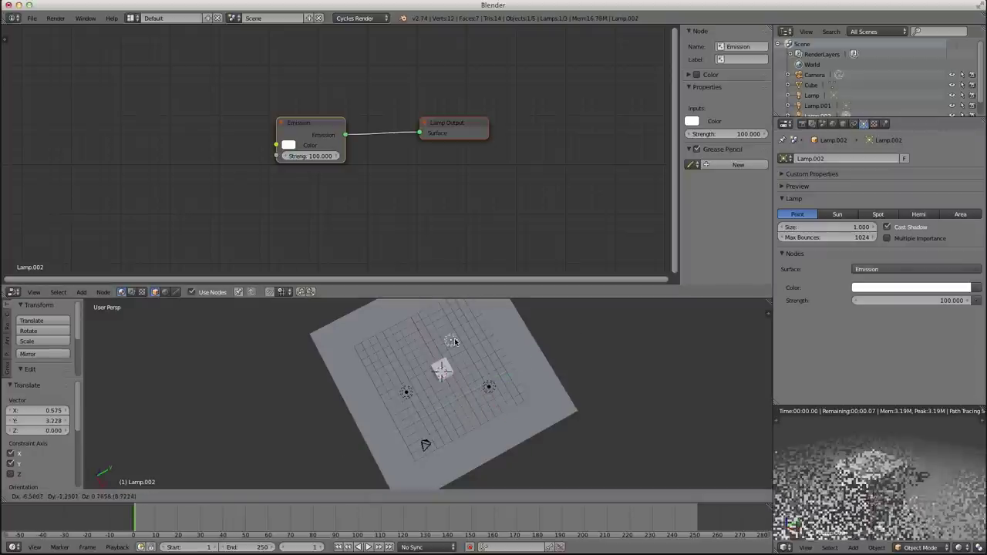
pyautogui.click(458, 341)
pyautogui.moveTo(424, 401); pyautogui.dragTo(521, 327, button='middle')
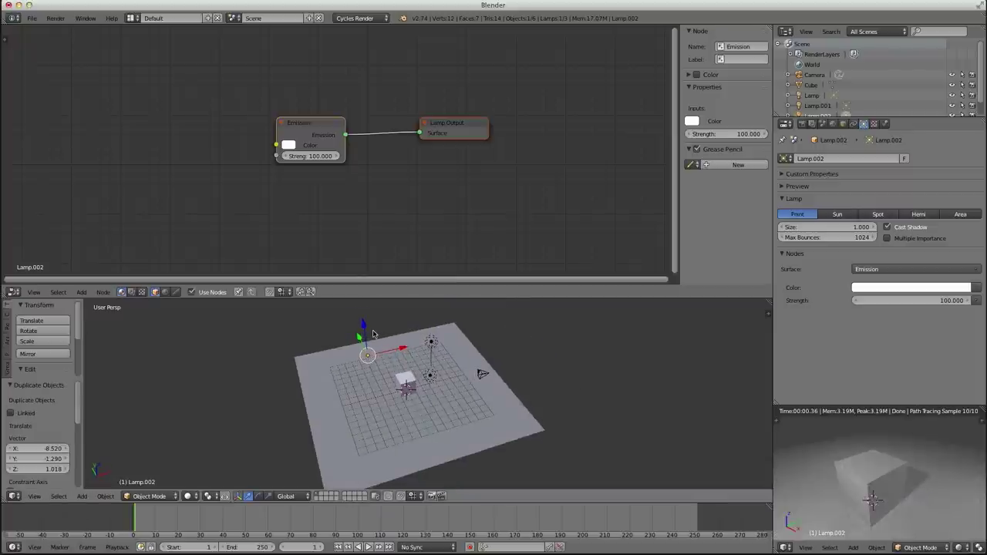
pyautogui.press('g')
pyautogui.press('z')
pyautogui.moveTo(371, 341); pyautogui.dragTo(371, 347)
pyautogui.moveTo(454, 388); pyautogui.dragTo(266, 405, button='middle')
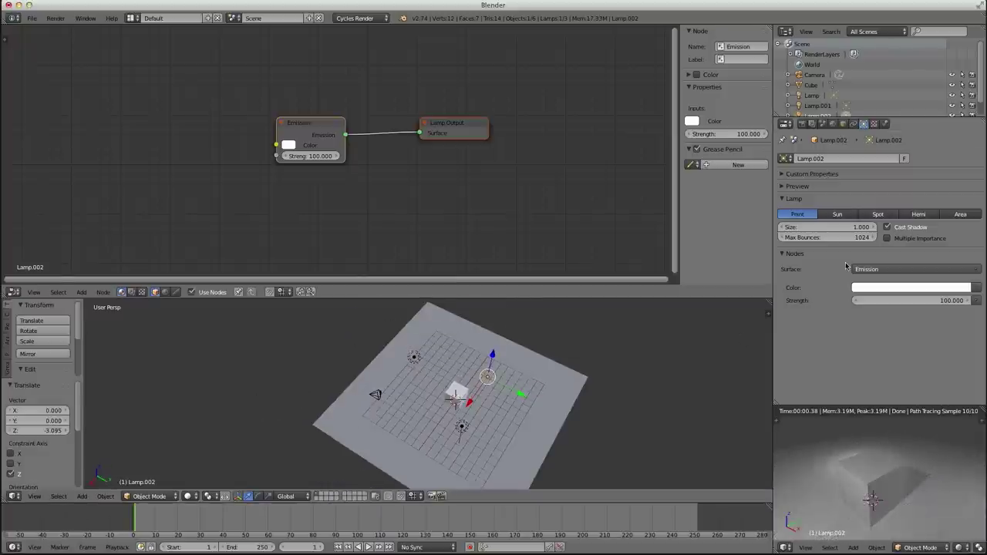
# Change the third lamp to a Spot and rotate it by about -131.6° in the front view of a quad view.
pyautogui.click(878, 213)
pyautogui.moveTo(444, 398); pyautogui.dragTo(436, 344, button='middle')
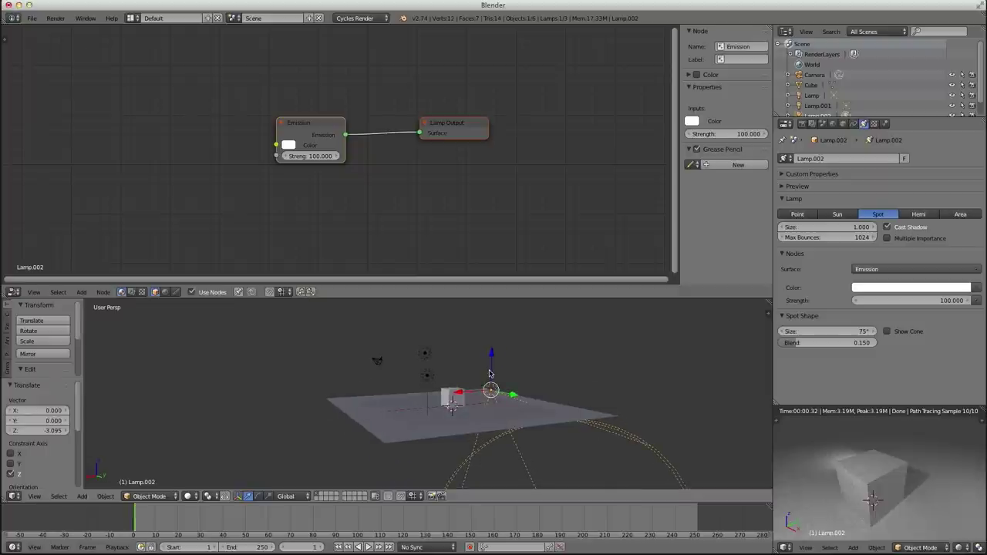
pyautogui.hotkey('ctrl', 'alt', 'q')
pyautogui.scroll(-4, 337, 383)
pyautogui.scroll(2, 257, 447)
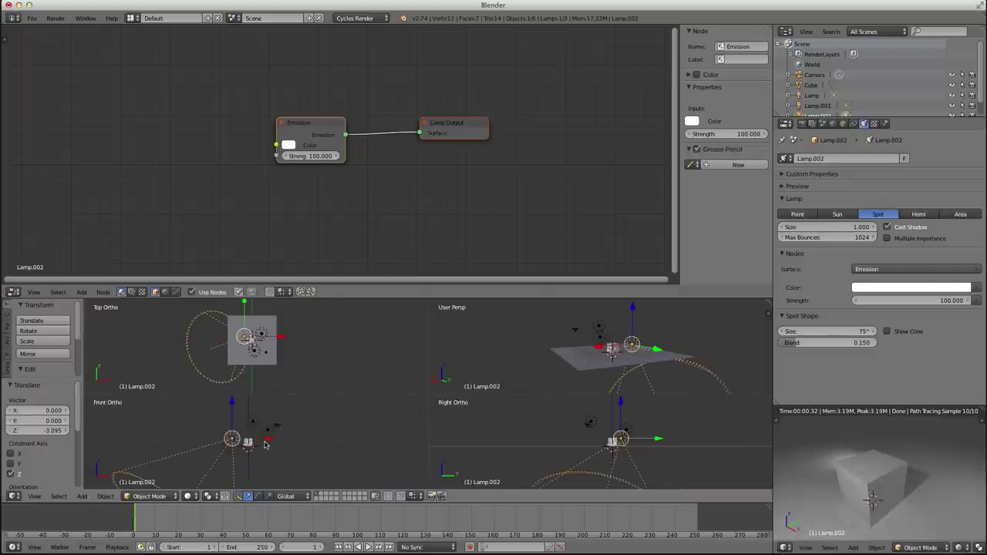
pyautogui.press('r')
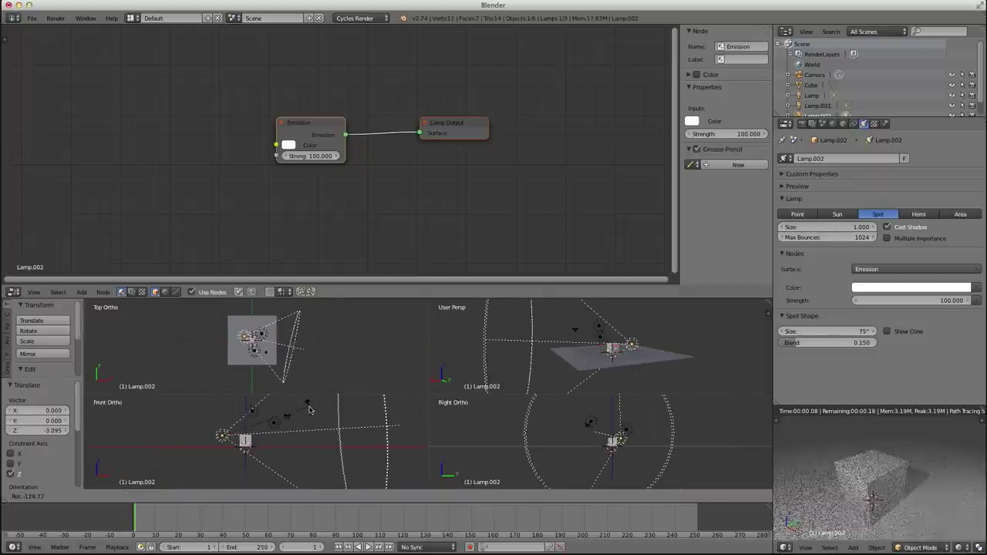
pyautogui.click(311, 402)
# Set the spot cone size to 40° and rotate the spot lamp by about 12.5° in the top view.
pyautogui.moveTo(829, 331); pyautogui.dragTo(792, 331)
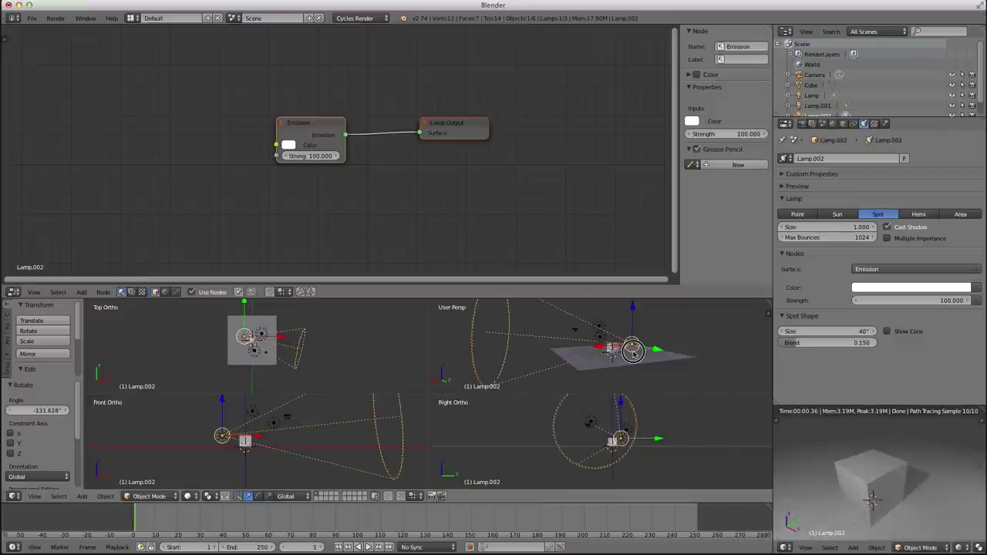
pyautogui.scroll(3, 631, 453)
pyautogui.keyDown('shift'); pyautogui.moveTo(642, 429); pyautogui.dragTo(621, 440, button='middle'); pyautogui.keyUp('shift')
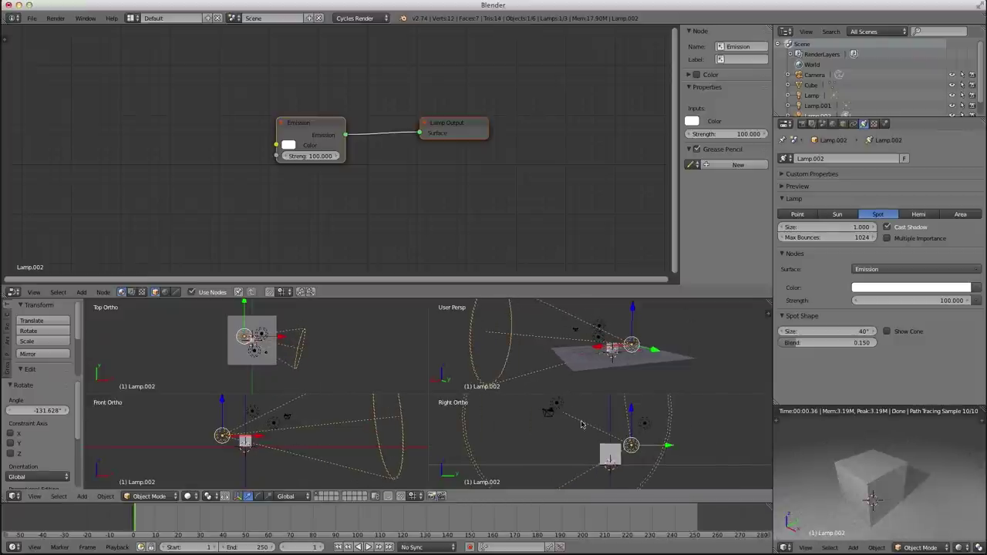
pyautogui.scroll(5, 314, 340)
pyautogui.press('r')
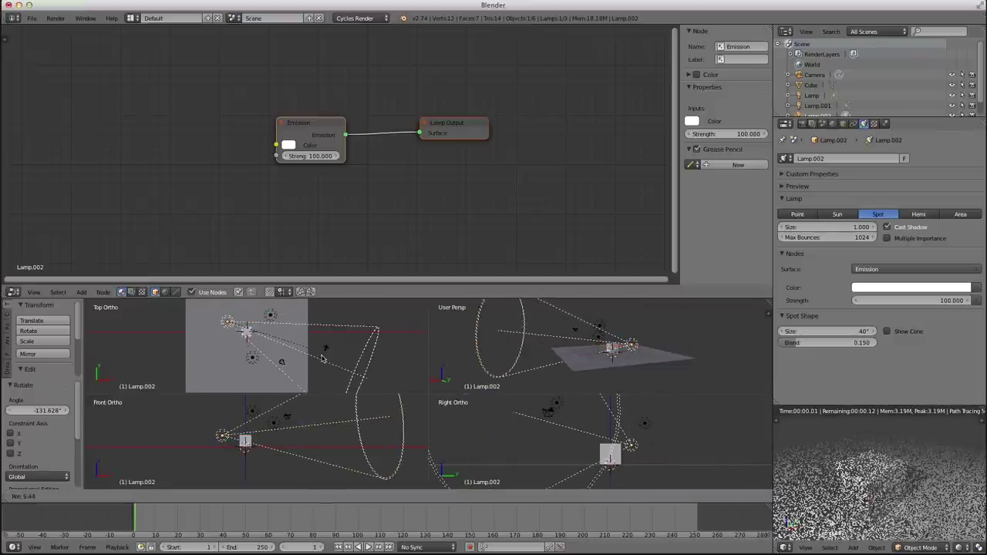
pyautogui.click(319, 356)
# Rotate the spot lamp by about -7.4° in the front view and lower it by about 0.762 in Z.
pyautogui.press('r')
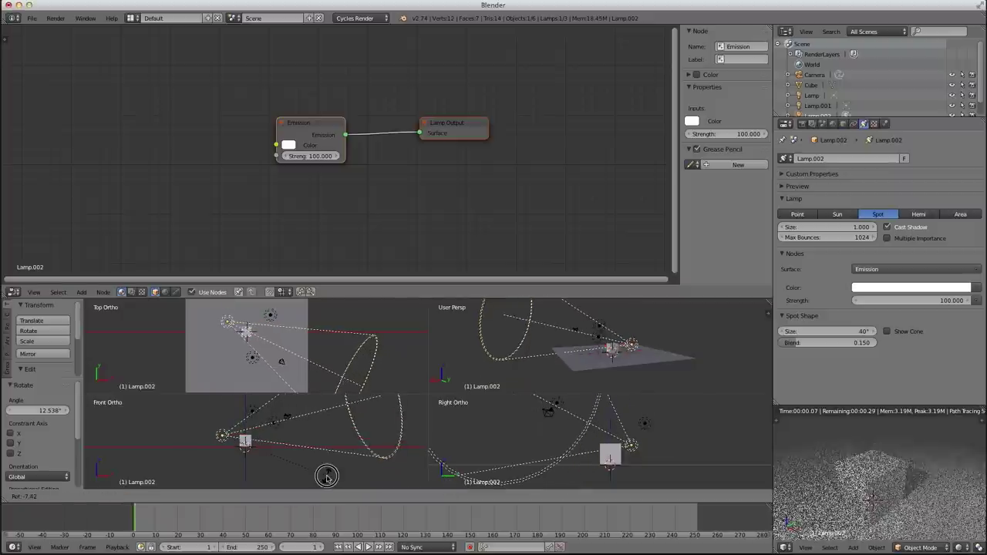
pyautogui.click(327, 477)
pyautogui.press('g')
pyautogui.click(269, 458)
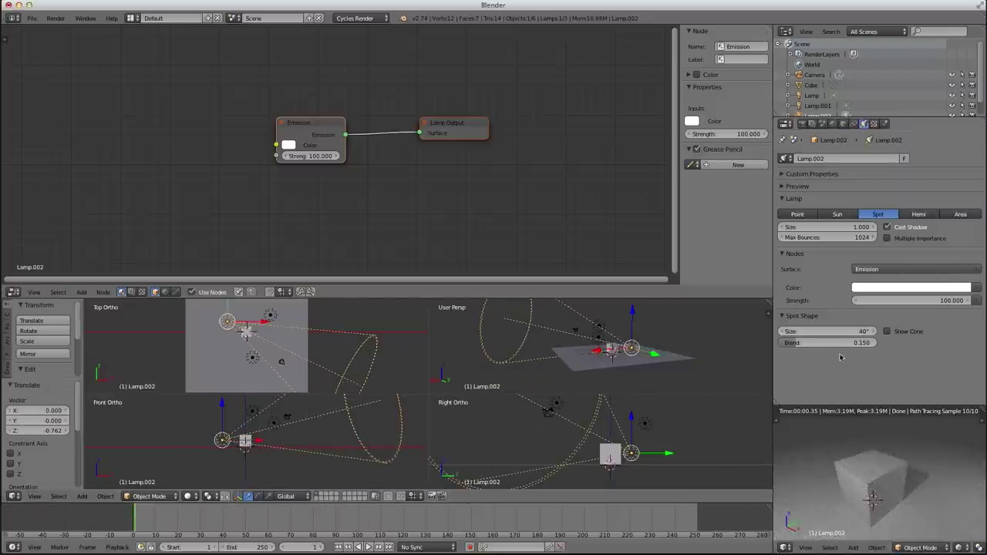
# Set the spot lamp's strength to 1000.
pyautogui.click(900, 301)
pyautogui.write('10')
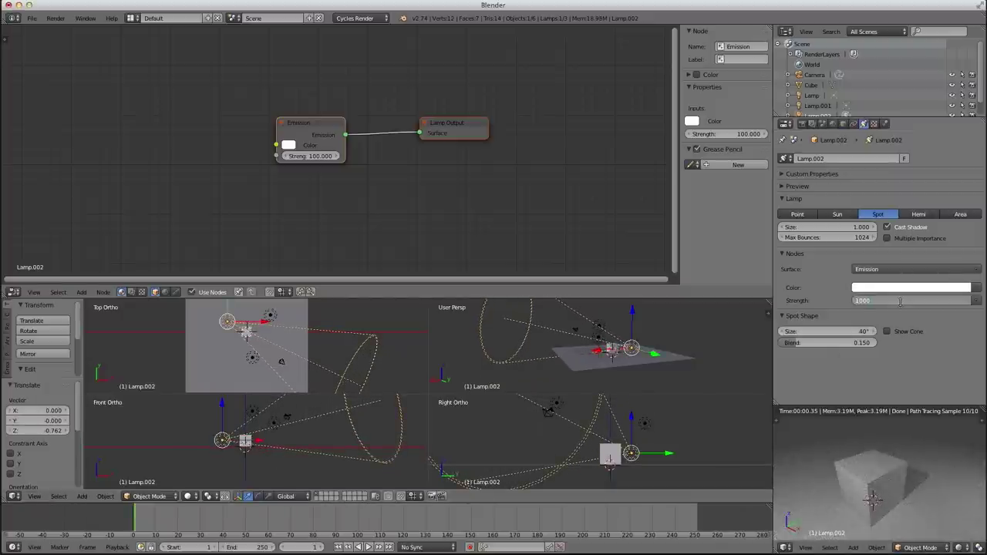
pyautogui.write('000')
pyautogui.press('Return')
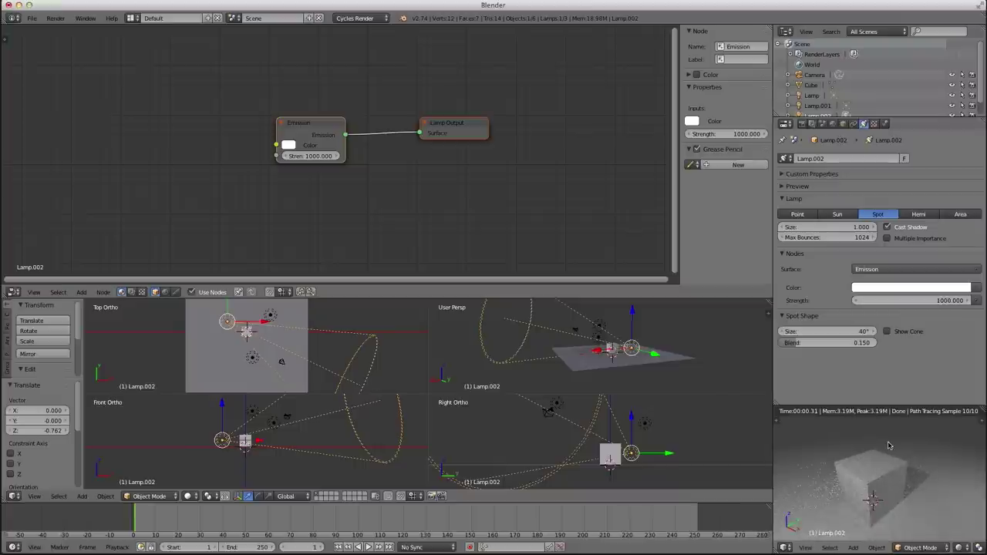
# Set the spot lamp's strength to 250.
pyautogui.click(907, 302)
pyautogui.write('250')
pyautogui.press('Return')
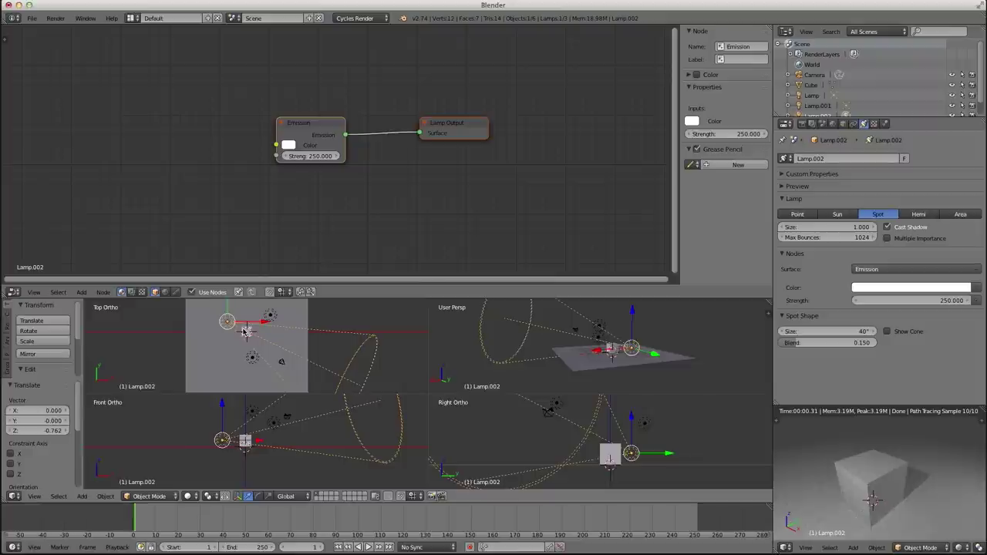
# In the top view, move the spot lamp about 1.829 in X and 2.338 in Y and rotate it by about 31.7°.
pyautogui.press('g')
pyautogui.click(252, 320)
pyautogui.press('r')
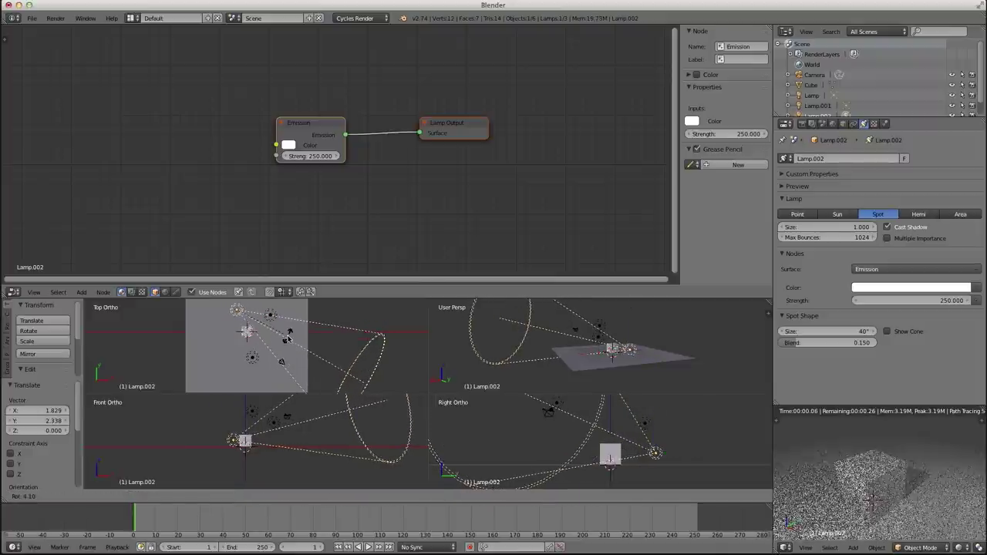
pyautogui.click(271, 354)
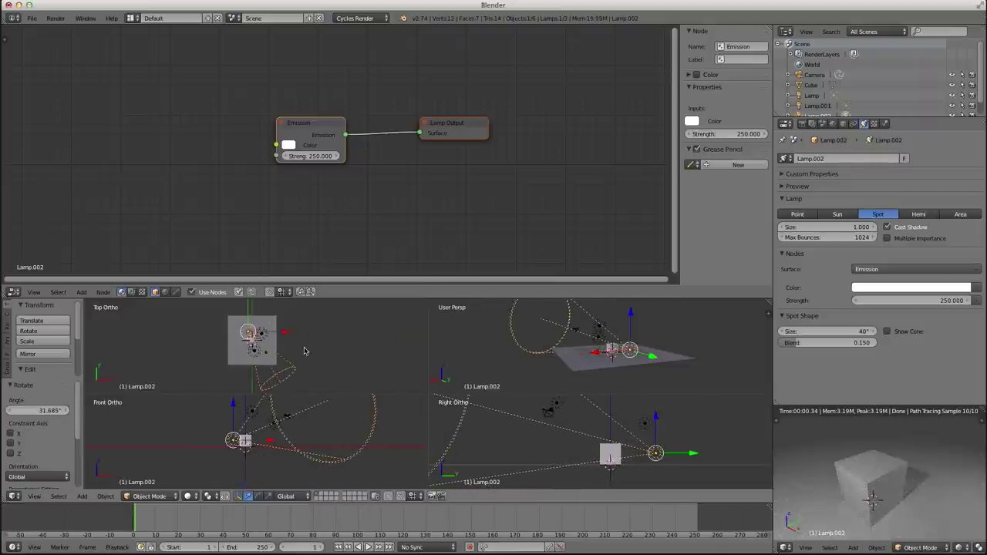
# Select all three lamps, return from the quad view to the single perspective view, and move the lamps to the second layer.
pyautogui.scroll(-4, 301, 353)
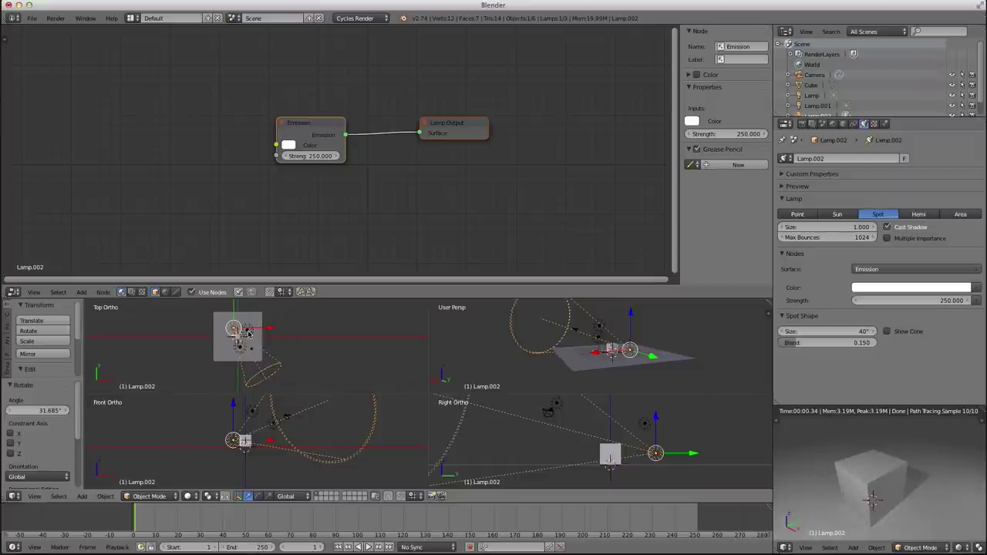
pyautogui.rightClick(248, 333)
pyautogui.rightClick(241, 352)
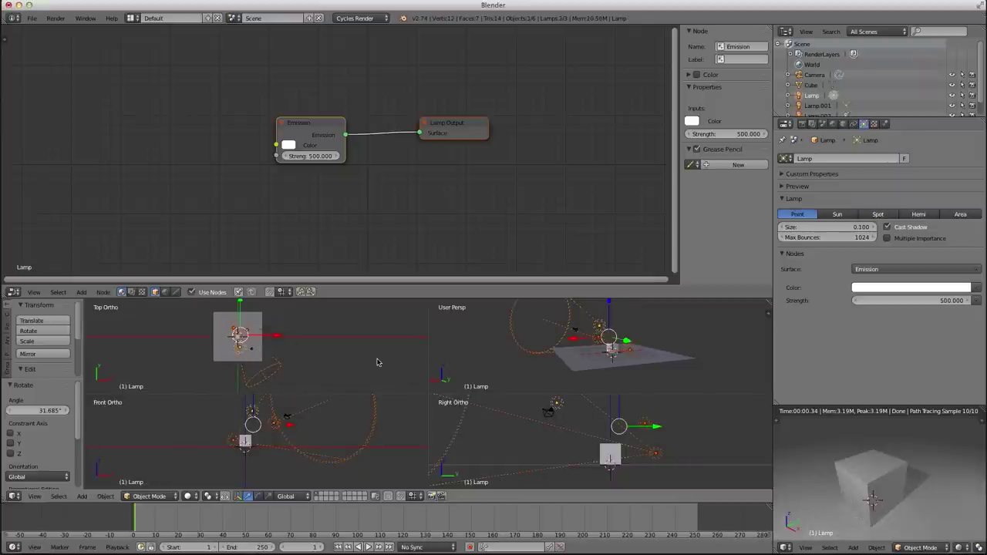
pyautogui.hotkey('ctrl', 'alt', 'q')
pyautogui.scroll(4, 414, 390)
pyautogui.moveTo(415, 391); pyautogui.dragTo(556, 425, button='middle')
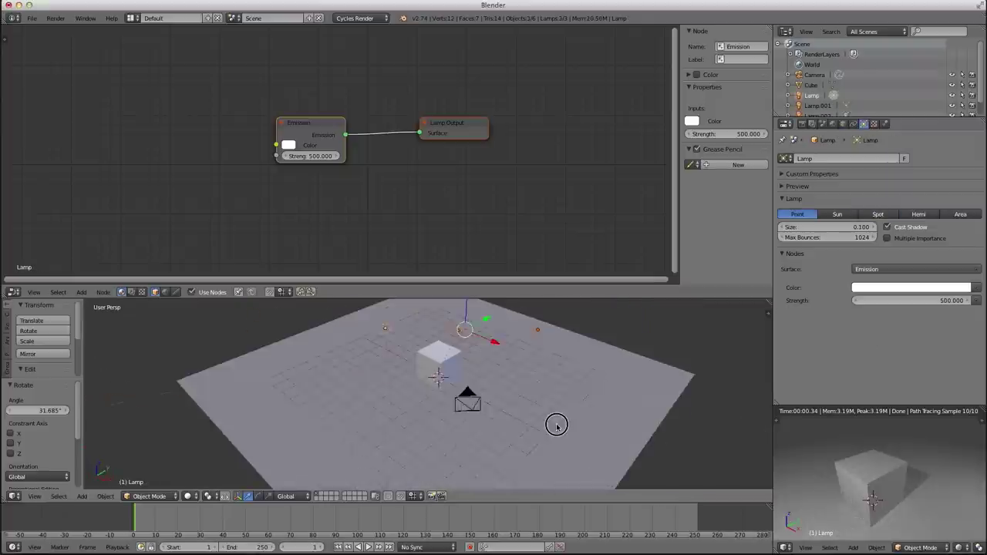
pyautogui.moveTo(445, 384); pyautogui.dragTo(491, 398, button='middle')
pyautogui.press('m')
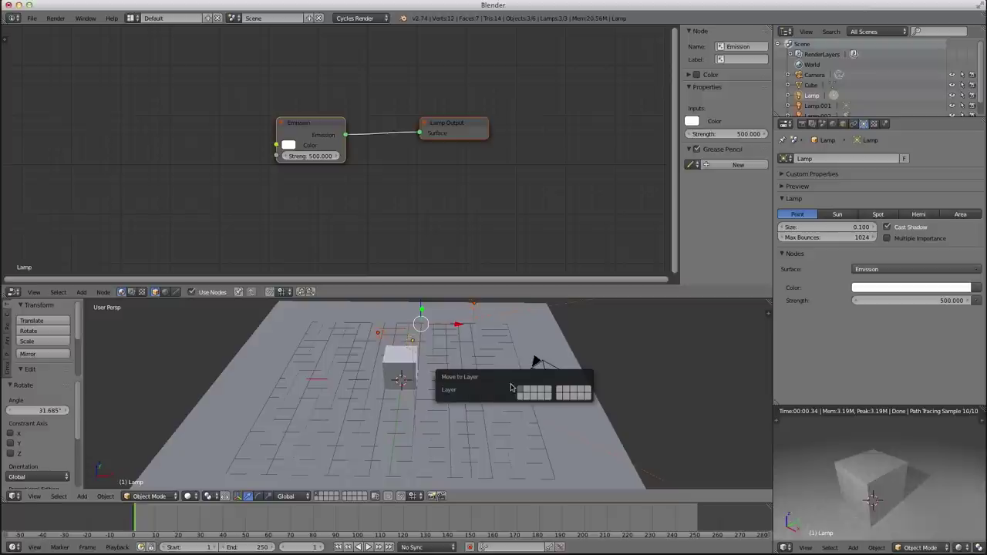
pyautogui.click(528, 391)
# Show the lamps' second layer together with the first, toggling it off and on to compare the lighting.
pyautogui.keyDown('shift'); pyautogui.click(323, 494); pyautogui.keyUp('shift')
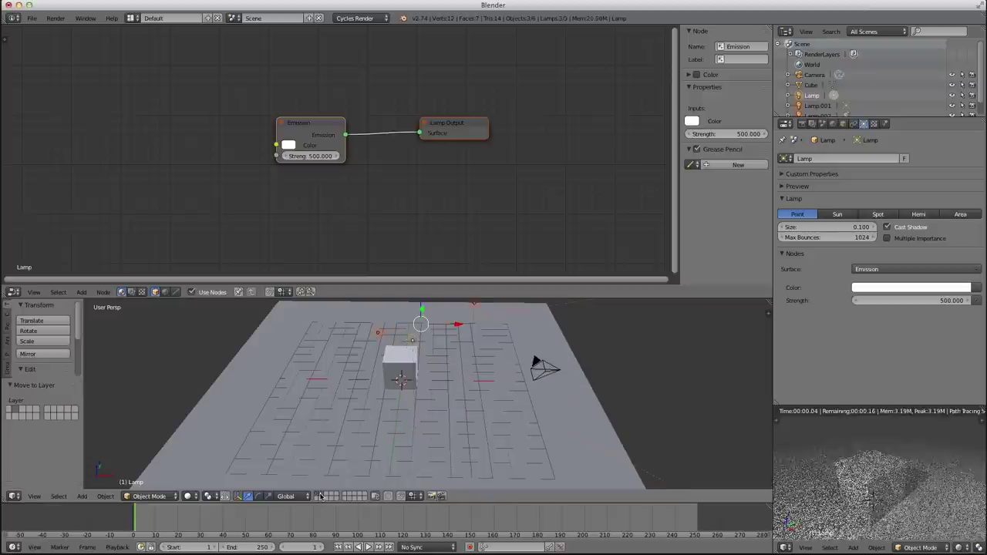
pyautogui.keyDown('shift'); pyautogui.click(324, 494); pyautogui.keyUp('shift')
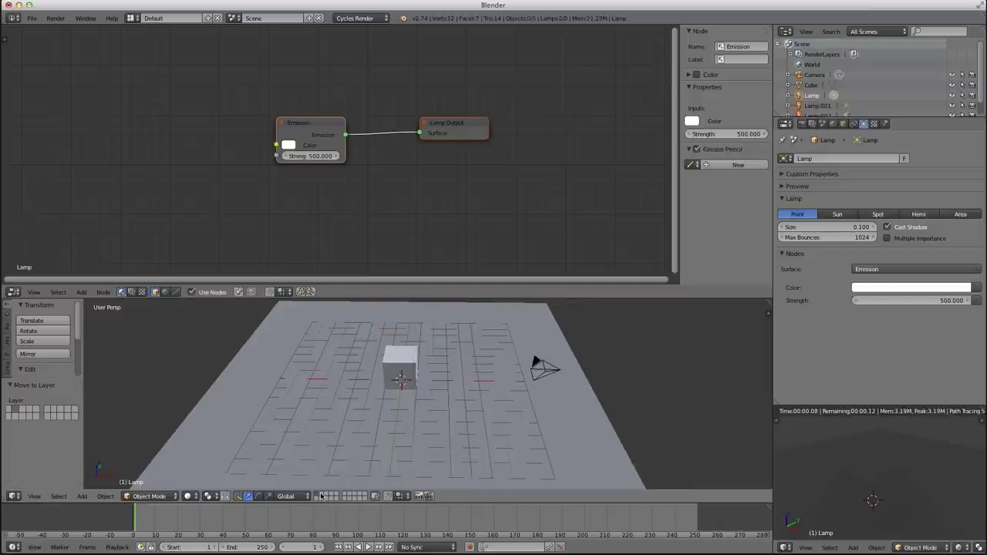
pyautogui.keyDown('shift'); pyautogui.click(324, 494); pyautogui.keyUp('shift')
# Select the cube, frame it more closely in the small rendered view, and enable nodes for its material.
pyautogui.scroll(-1, 428, 378)
pyautogui.moveTo(428, 378); pyautogui.dragTo(376, 378, button='middle')
pyautogui.scroll(3, 417, 377)
pyautogui.rightClick(384, 367)
pyautogui.scroll(-3, 412, 375)
pyautogui.scroll(2, 880, 472)
pyautogui.moveTo(853, 479); pyautogui.dragTo(865, 467, button='middle')
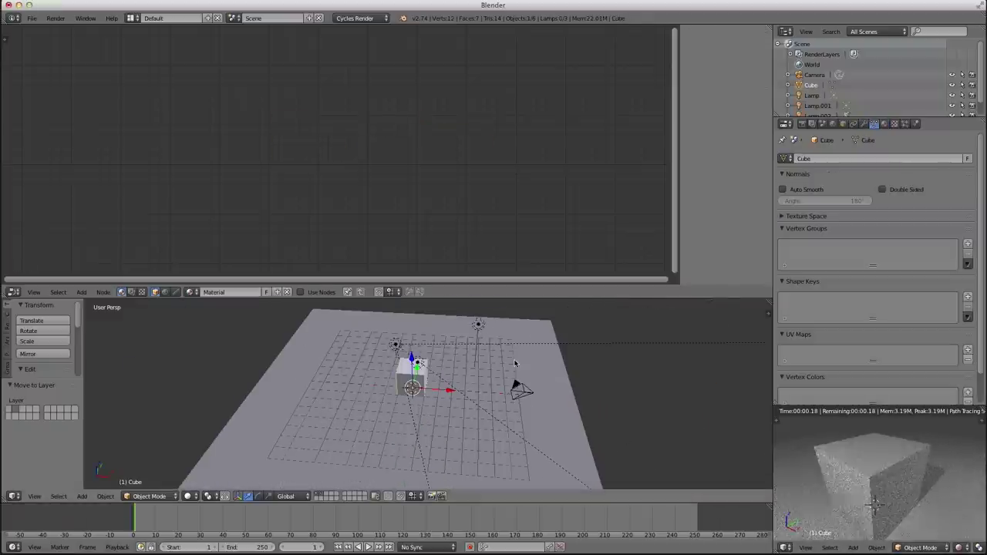
pyautogui.click(300, 292)
# Centre the cube's material nodes in the node editor and spread the Diffuse BSDF and Material Output nodes apart.
pyautogui.moveTo(476, 91); pyautogui.dragTo(401, 193, button='middle')
pyautogui.scroll(2, 400, 192)
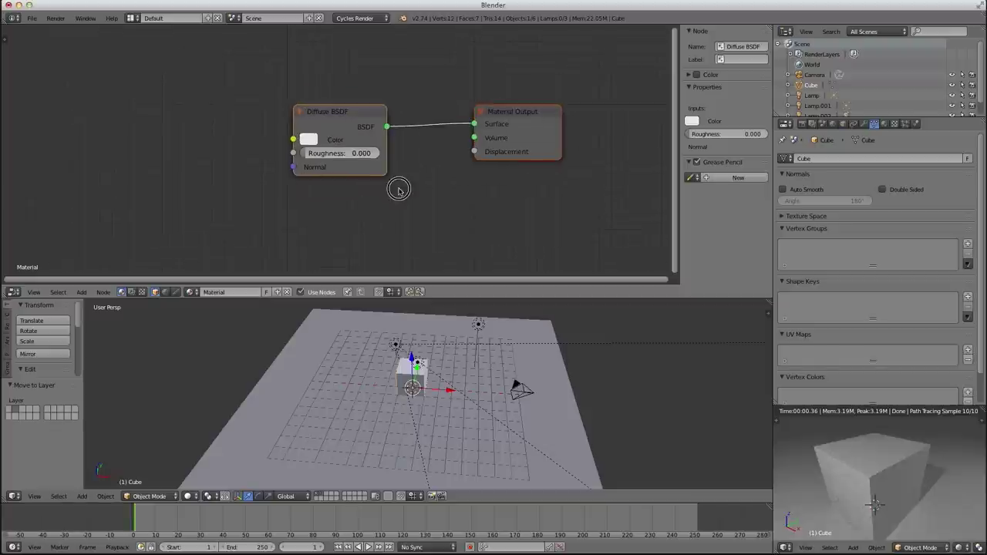
pyautogui.moveTo(339, 108); pyautogui.dragTo(263, 94)
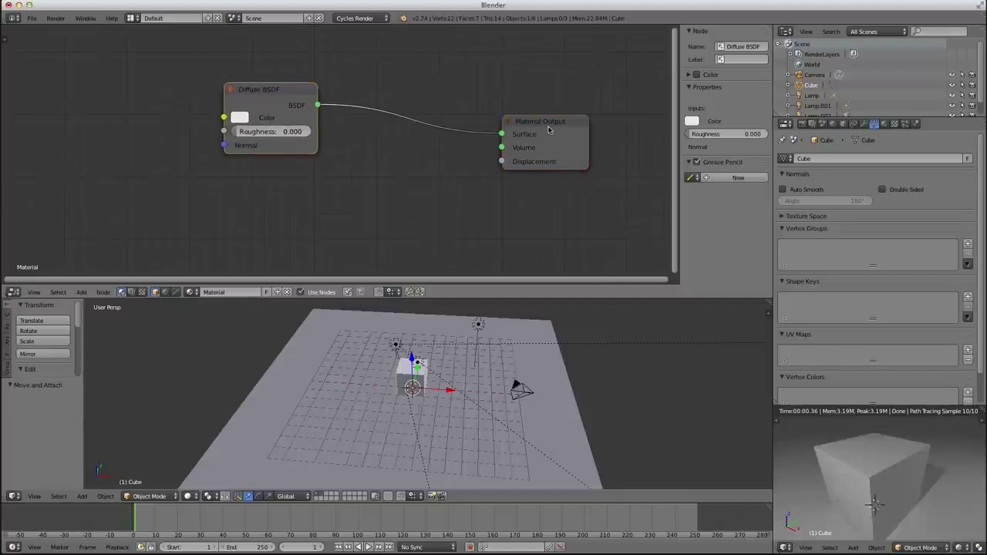
# Nudge the Material Output node aside and set the Diffuse BSDF colour to a light salmon red.
pyautogui.moveTo(549, 129); pyautogui.dragTo(554, 135)
pyautogui.click(245, 120)
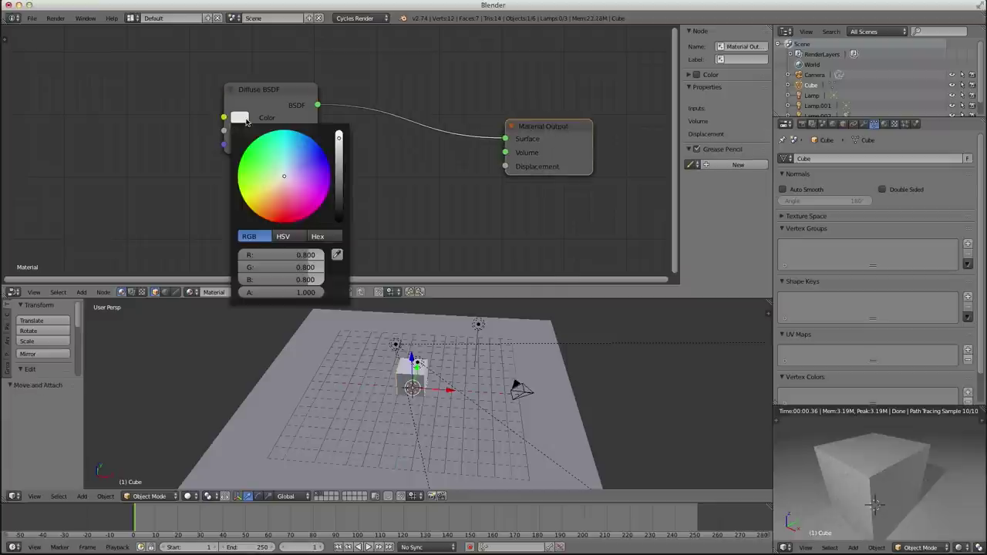
pyautogui.moveTo(284, 177)
pyautogui.mouseDown()
pyautogui.moveTo(275, 217)
pyautogui.moveTo(280, 194)
pyautogui.mouseUp()
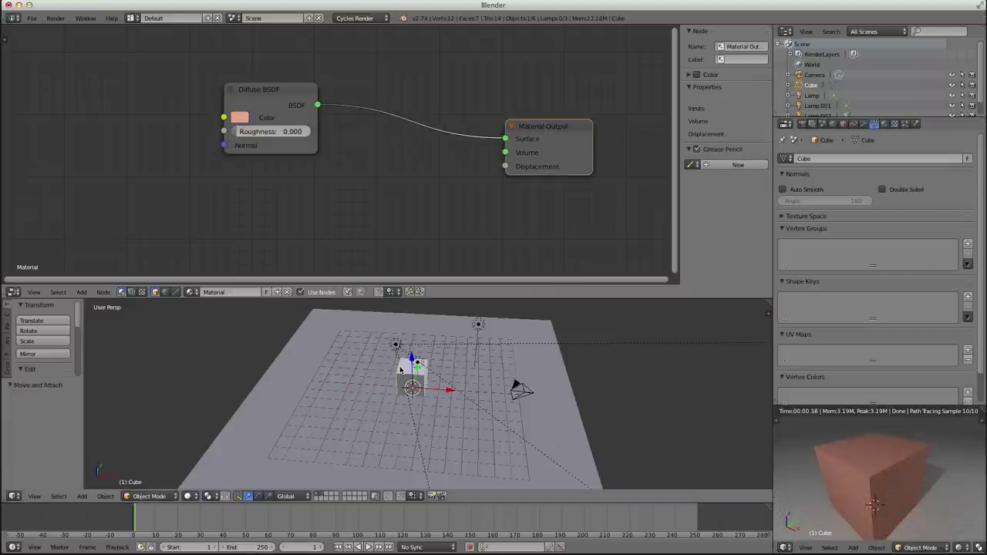
# Cut the link between the Diffuse BSDF and Material Output nodes, and delete the Diffuse BSDF node.
pyautogui.moveTo(437, 386); pyautogui.dragTo(497, 367, button='middle')
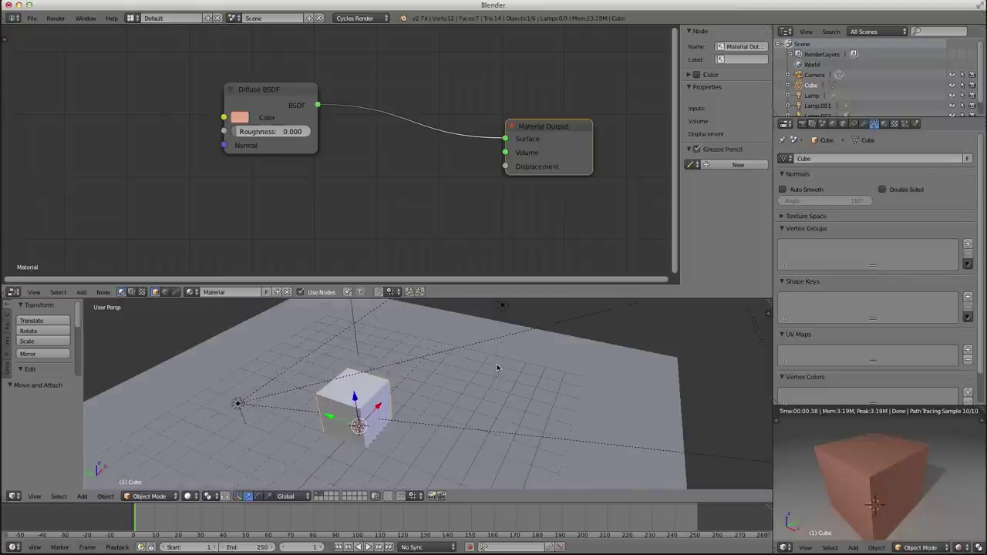
pyautogui.moveTo(502, 306); pyautogui.dragTo(487, 349, button='middle')
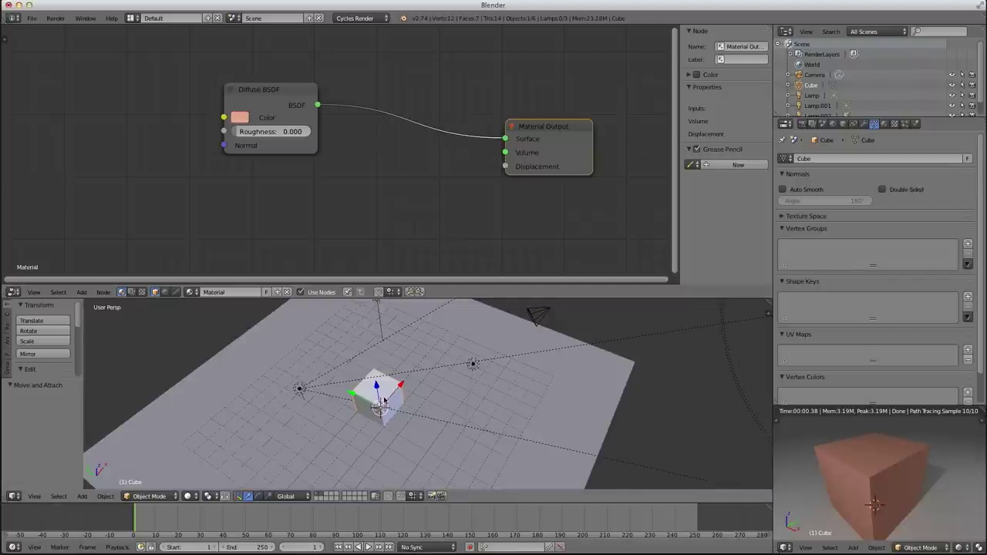
pyautogui.moveTo(389, 407); pyautogui.dragTo(373, 386, button='middle')
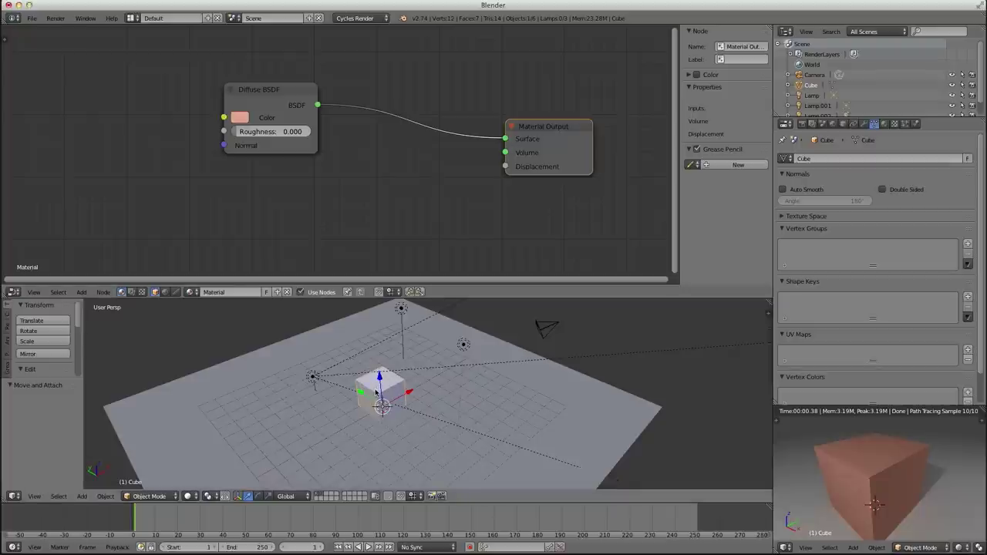
pyautogui.moveTo(381, 391); pyautogui.dragTo(411, 398, button='middle')
pyautogui.scroll(2, 389, 400)
pyautogui.scroll(1, 390, 401)
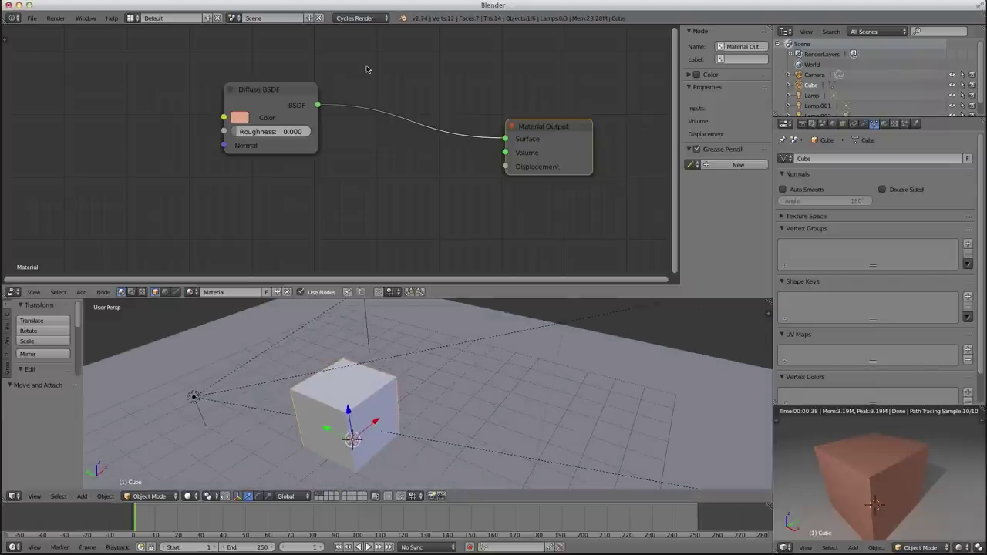
pyautogui.keyDown('ctrl'); pyautogui.moveTo(424, 64); pyautogui.dragTo(392, 177, button='right'); pyautogui.keyUp('ctrl')
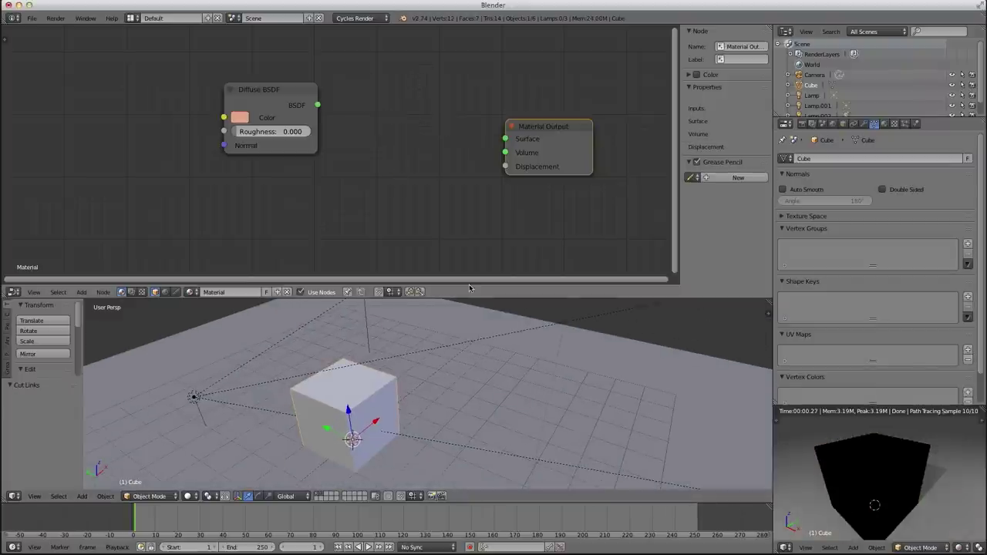
pyautogui.moveTo(844, 470); pyautogui.dragTo(920, 468, button='middle')
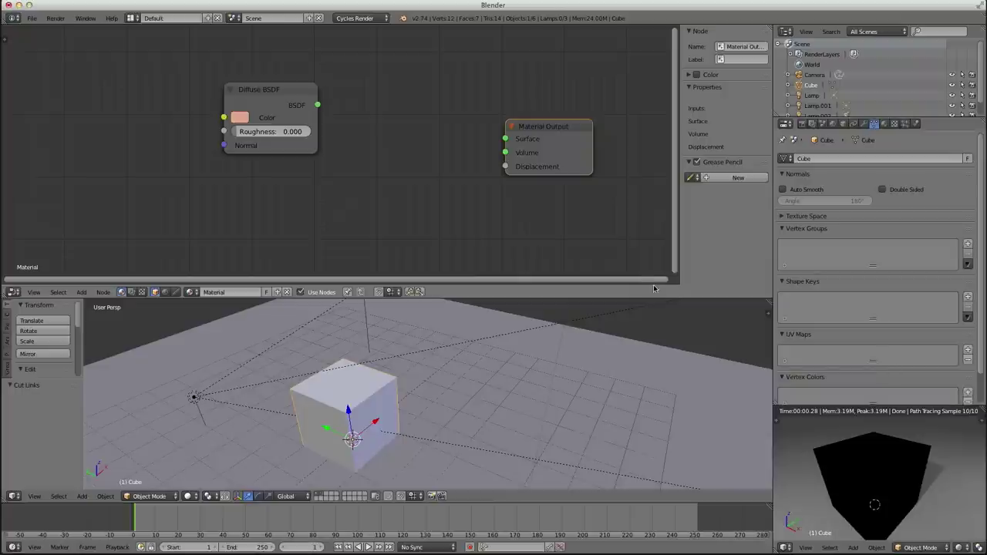
pyautogui.moveTo(867, 463); pyautogui.dragTo(875, 485, button='middle')
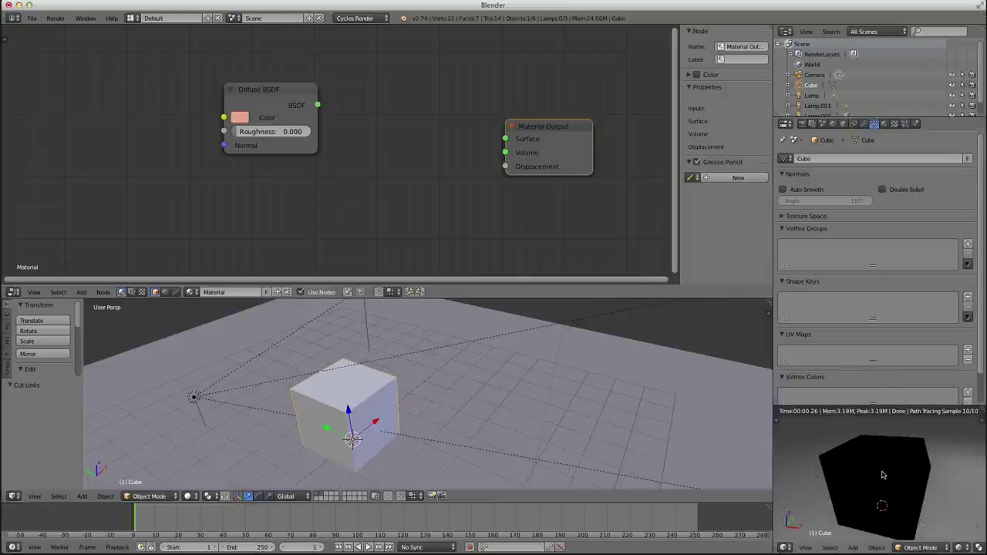
pyautogui.click(282, 104)
pyautogui.press('x')
# Add a Volume Scatter shader node beside Material Output and connect its Volume output to the Volume input.
pyautogui.hotkey('shift', 'a')
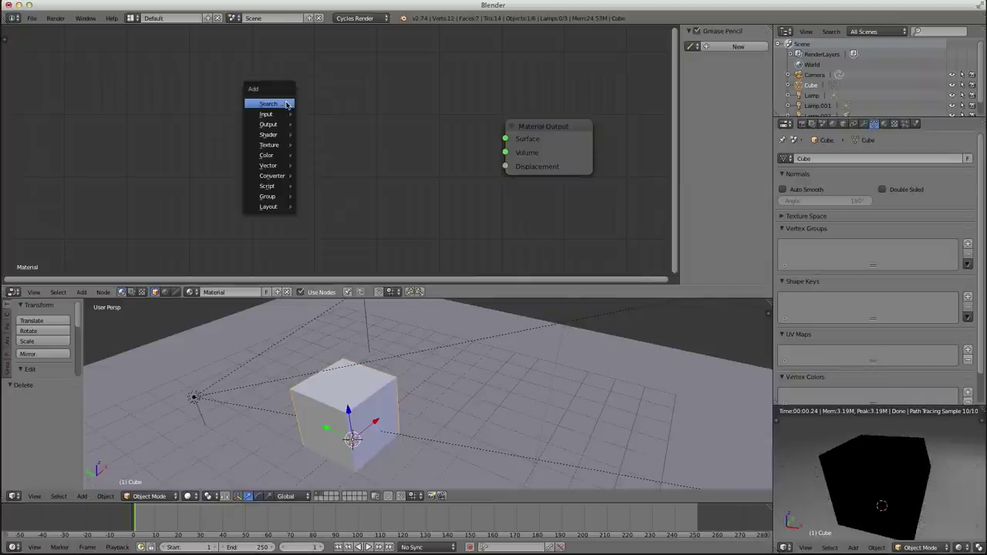
pyautogui.moveTo(270, 134)
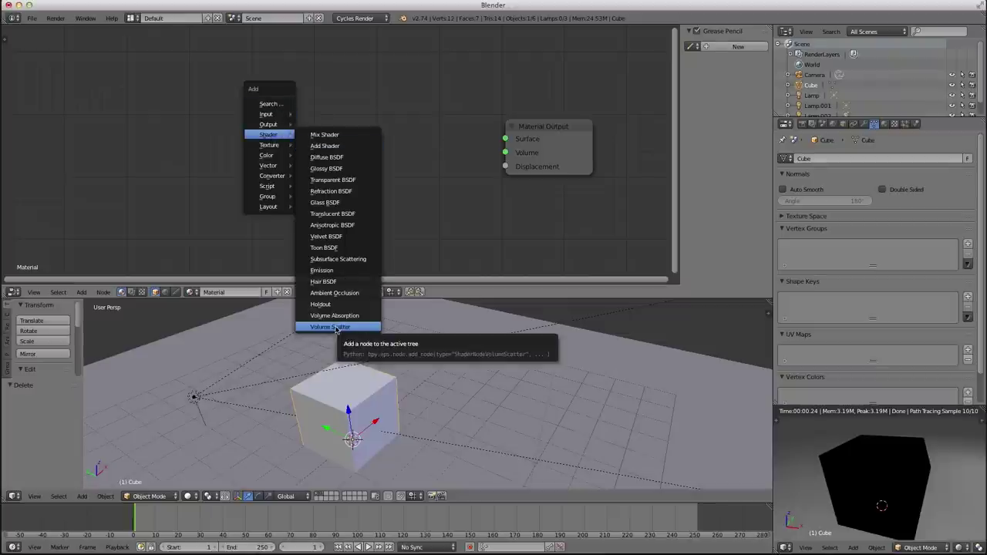
pyautogui.click(333, 327)
pyautogui.click(334, 114)
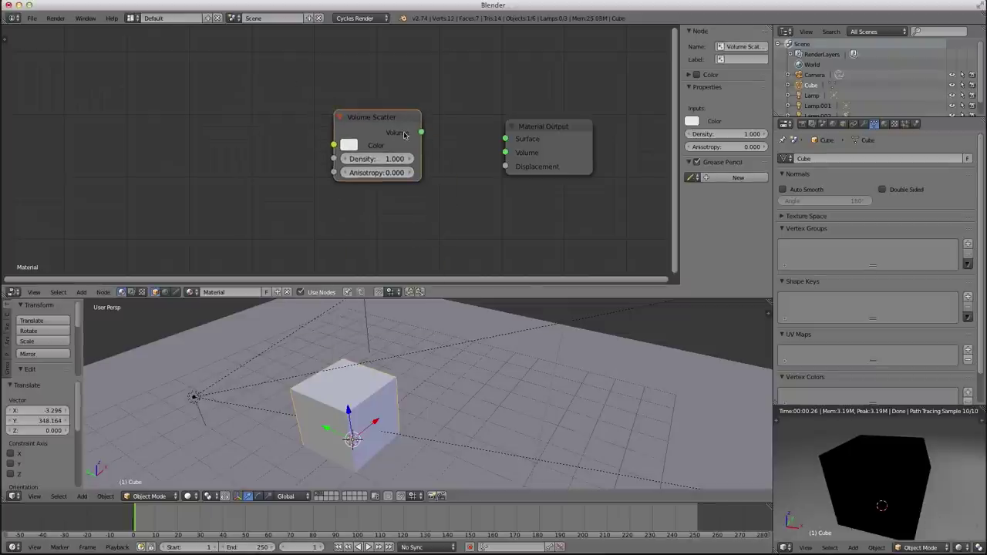
pyautogui.moveTo(573, 128); pyautogui.dragTo(577, 114)
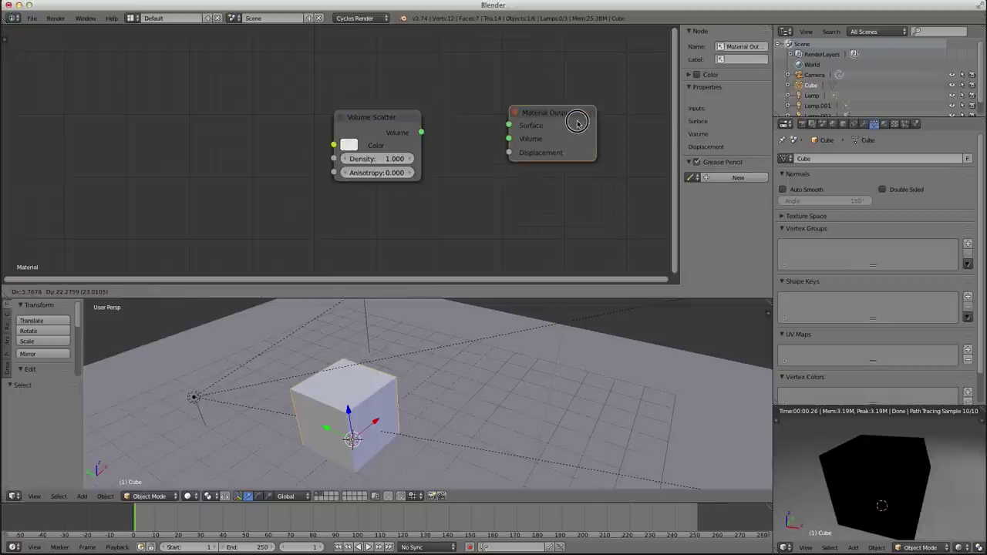
pyautogui.moveTo(421, 132); pyautogui.dragTo(509, 139)
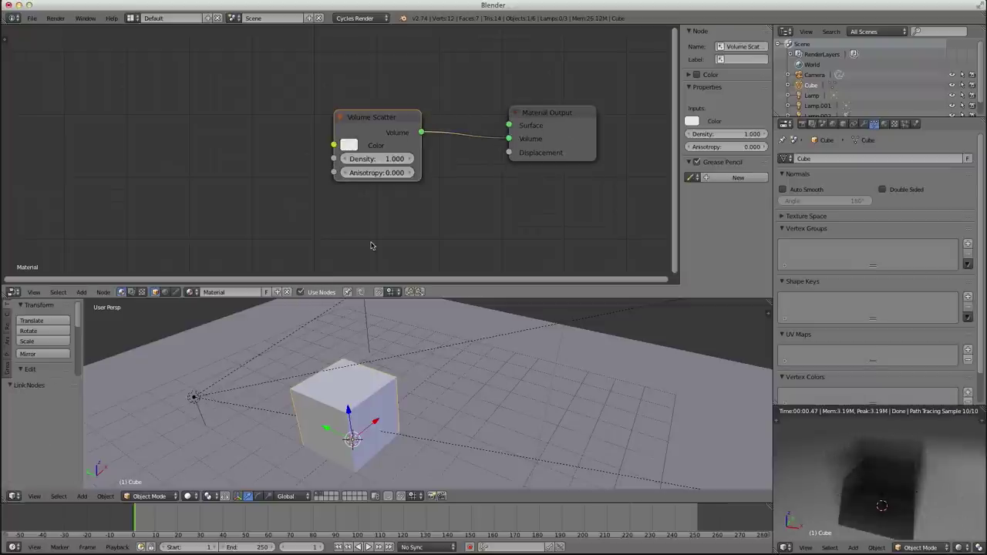
# Examine the volumetric cube from several angles in the small rendered view, comparing it with solid shading.
pyautogui.moveTo(896, 492); pyautogui.dragTo(946, 487, button='middle')
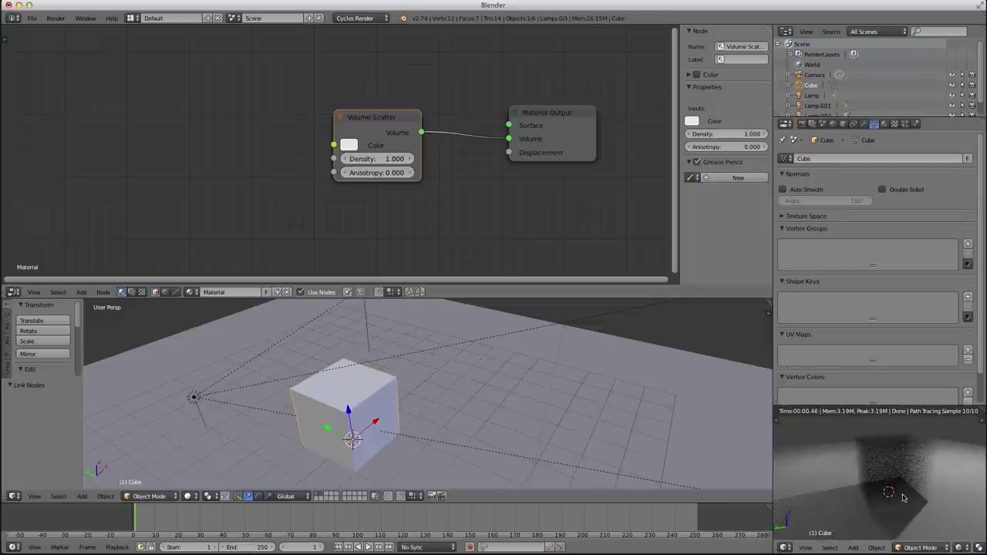
pyautogui.moveTo(904, 498); pyautogui.dragTo(914, 498, button='middle')
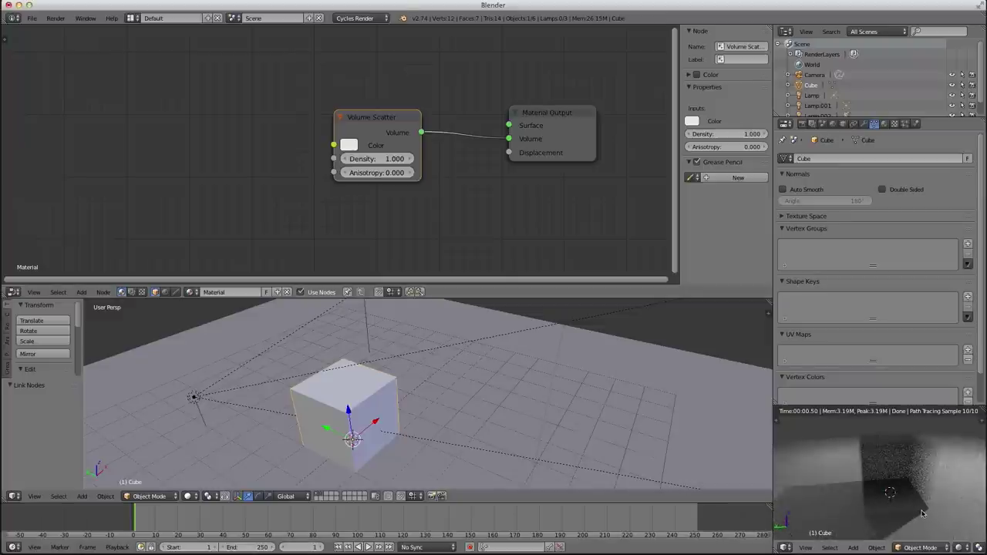
pyautogui.hotkey('shift', 'z')
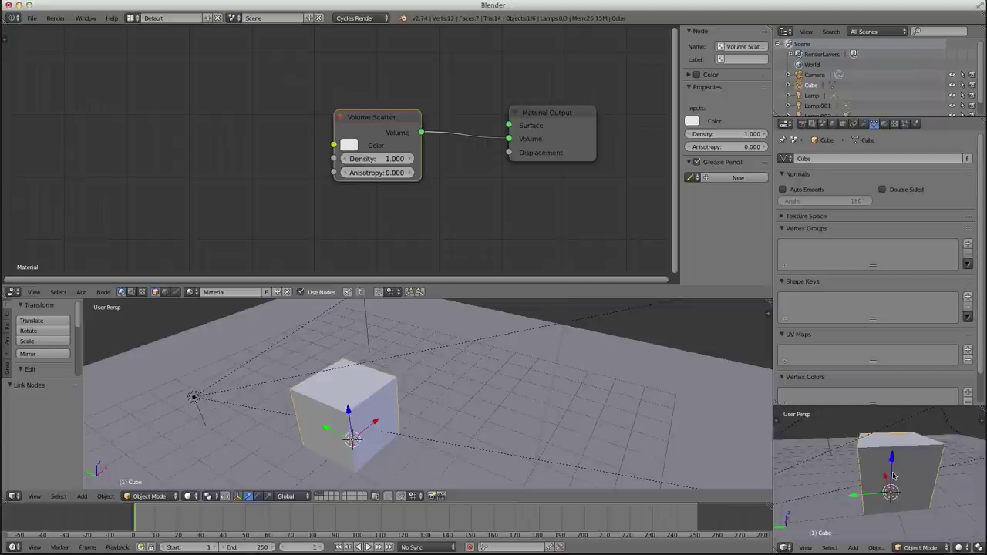
pyautogui.hotkey('shift', 'z')
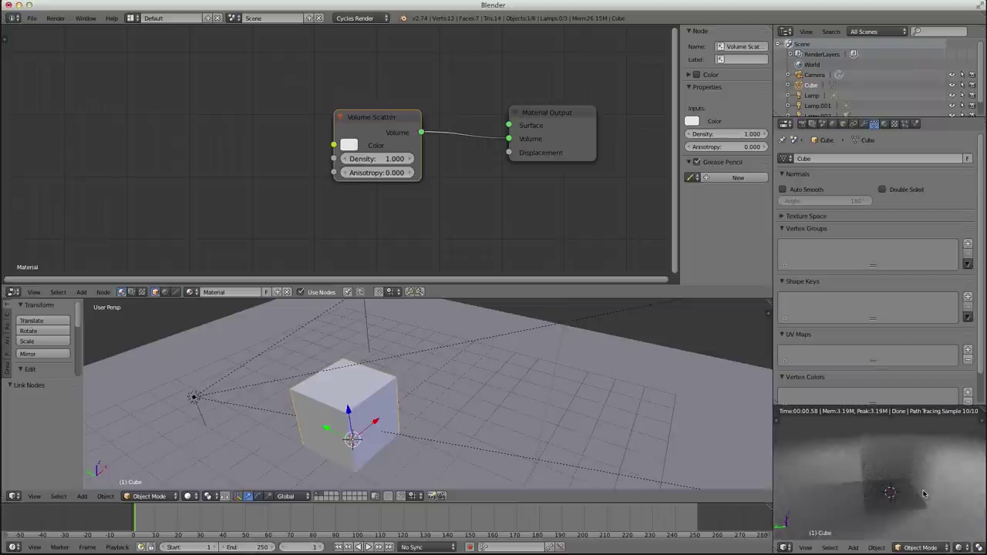
pyautogui.moveTo(924, 493); pyautogui.dragTo(871, 480, button='middle')
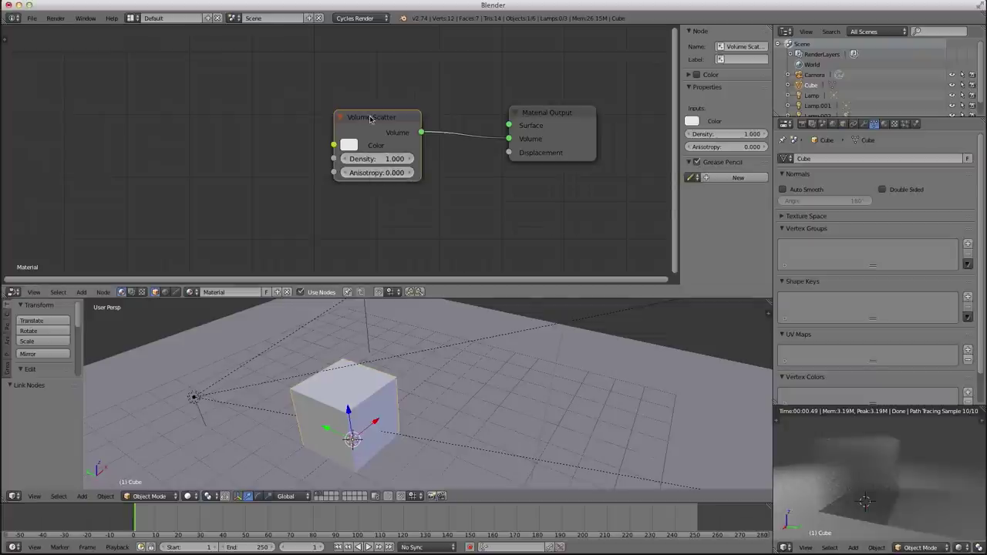
# Raise the Volume Scatter density to 17.4, followed by 50.
pyautogui.moveTo(371, 158); pyautogui.dragTo(501, 158)
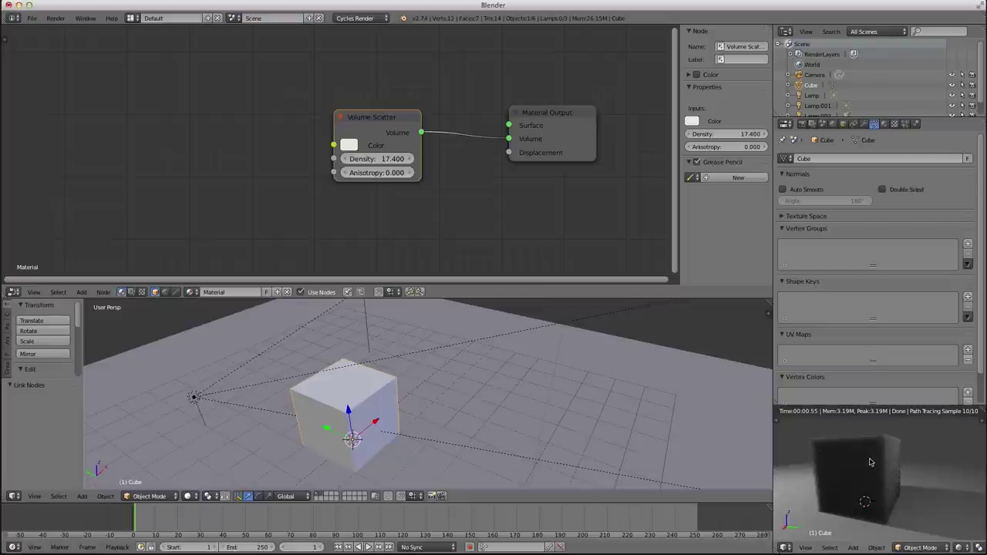
pyautogui.click(395, 159)
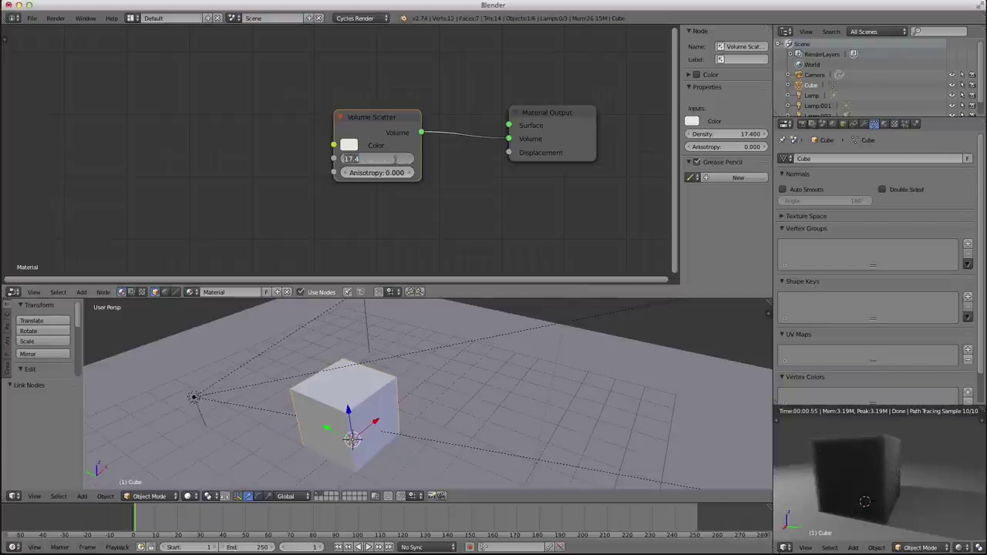
pyautogui.write('50')
pyautogui.press('Return')
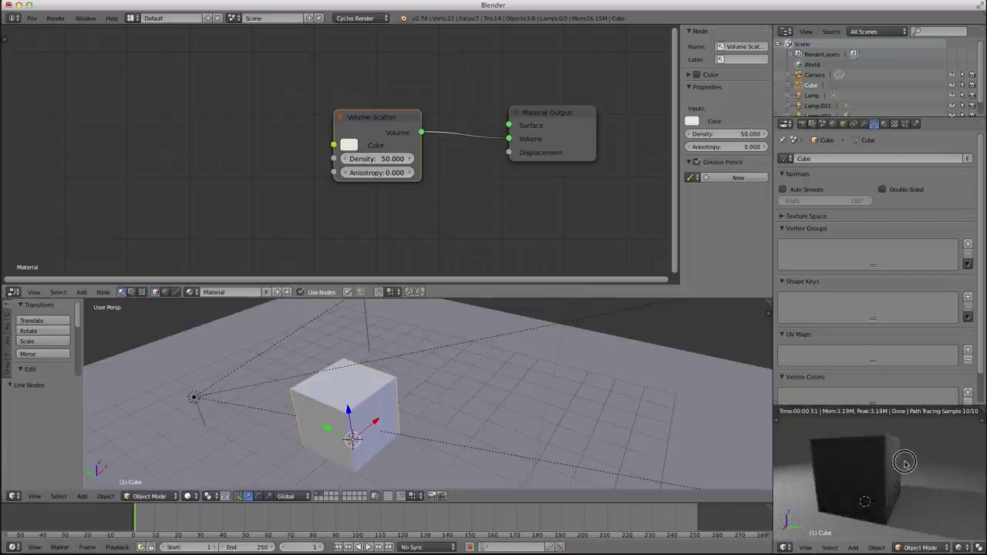
# Examine the dense cube's edges and corner up close in the small rendered view.
pyautogui.moveTo(833, 490); pyautogui.dragTo(892, 469, button='middle')
pyautogui.moveTo(815, 454); pyautogui.dragTo(868, 474, button='middle')
pyautogui.scroll(4, 868, 473)
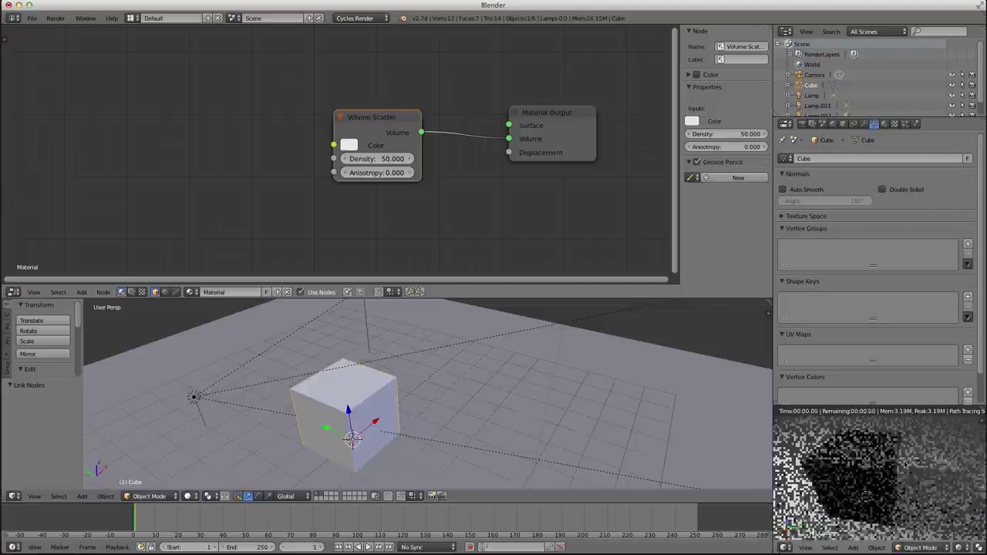
pyautogui.scroll(2, 868, 474)
pyautogui.scroll(-1, 833, 461)
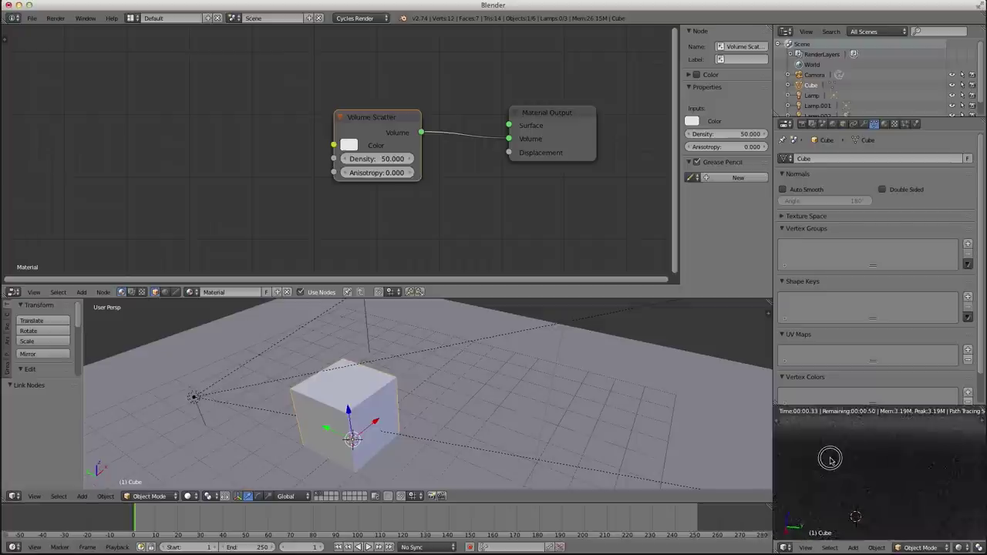
pyautogui.keyDown('shift'); pyautogui.moveTo(830, 459); pyautogui.dragTo(900, 473, button='middle'); pyautogui.keyUp('shift')
pyautogui.scroll(4, 887, 474)
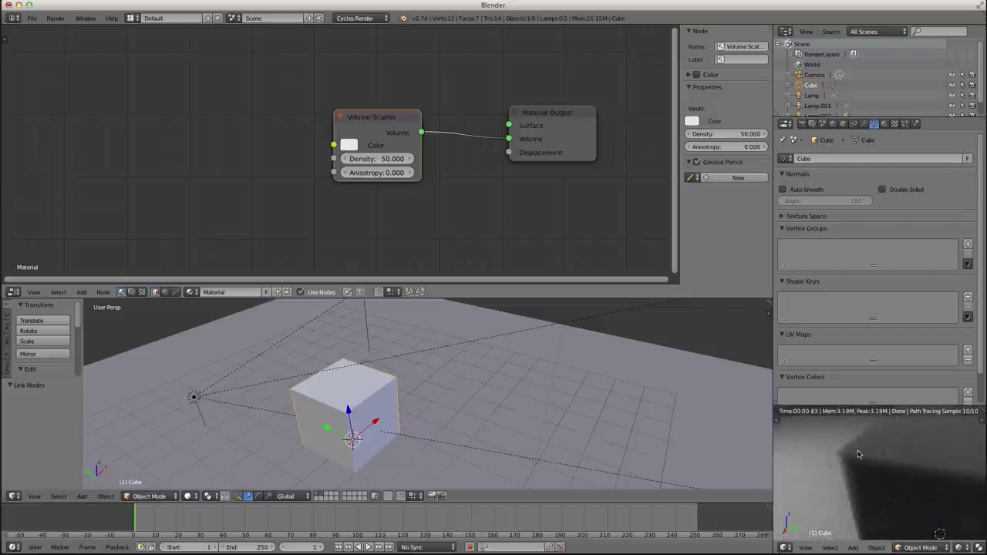
# Set the Volume Scatter density to 1 and check the cube from other angles in the rendered view.
pyautogui.click(381, 160)
pyautogui.write('1')
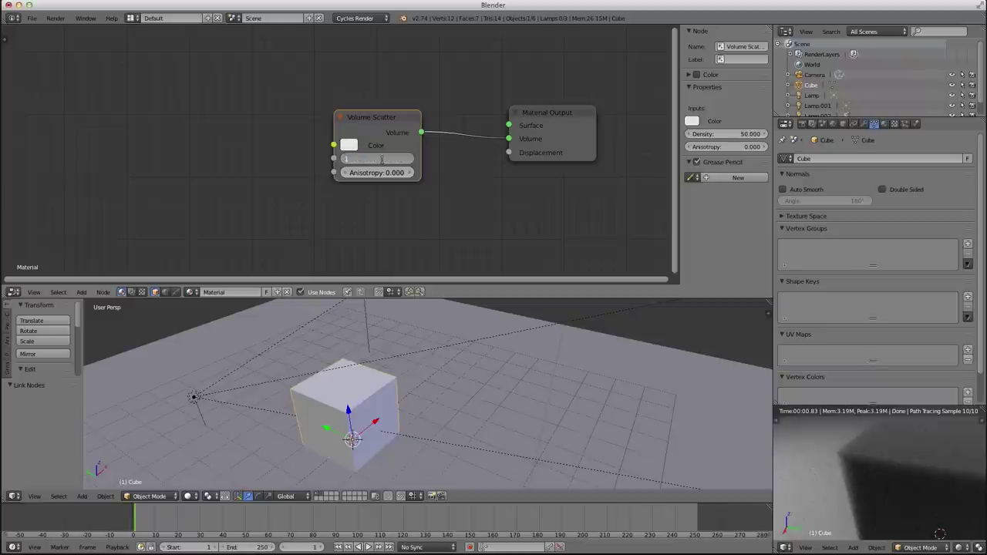
pyautogui.press('Return')
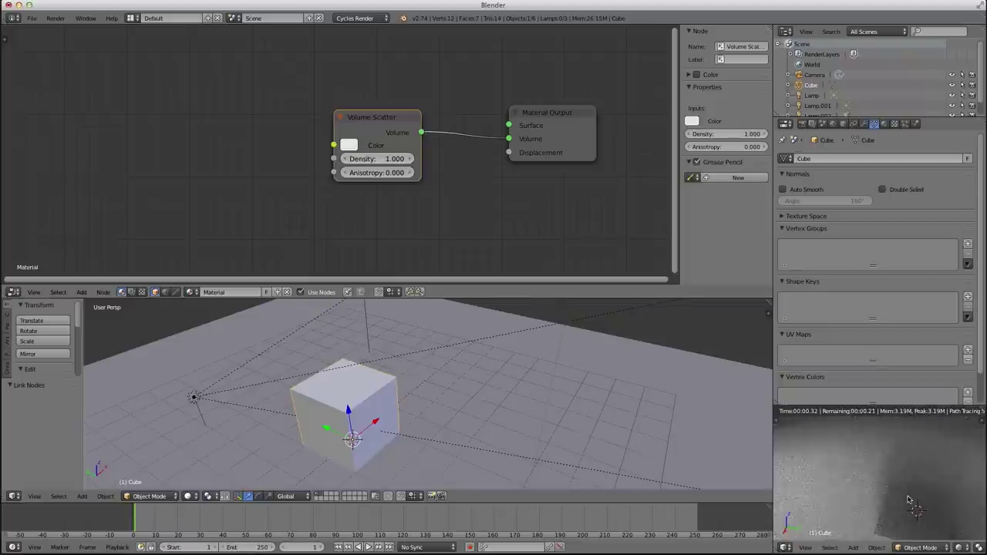
pyautogui.moveTo(908, 500); pyautogui.dragTo(894, 483, button='middle')
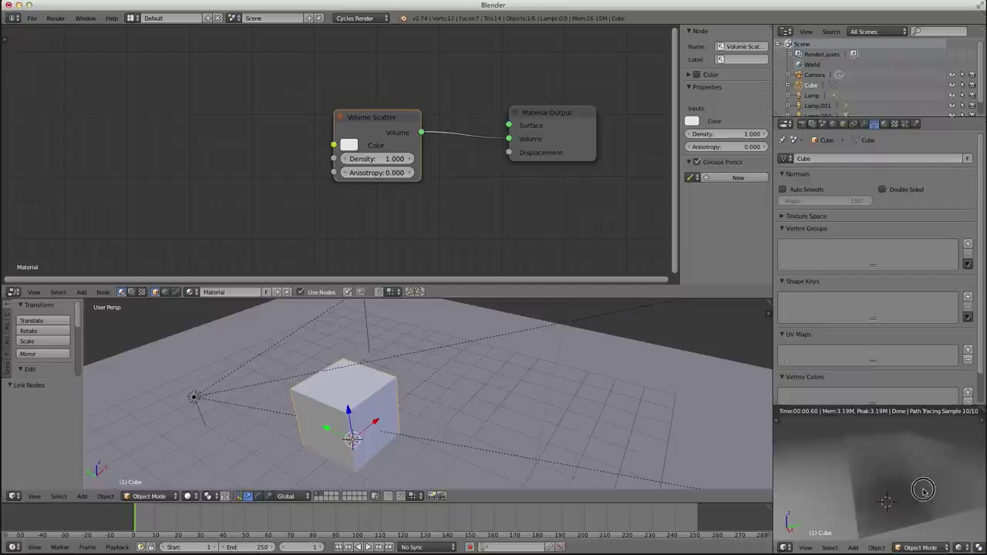
pyautogui.moveTo(922, 489)
pyautogui.mouseDown(button='middle')
pyautogui.moveTo(904, 472)
pyautogui.moveTo(918, 487)
pyautogui.moveTo(857, 483)
pyautogui.moveTo(935, 487)
pyautogui.mouseUp(button='middle')
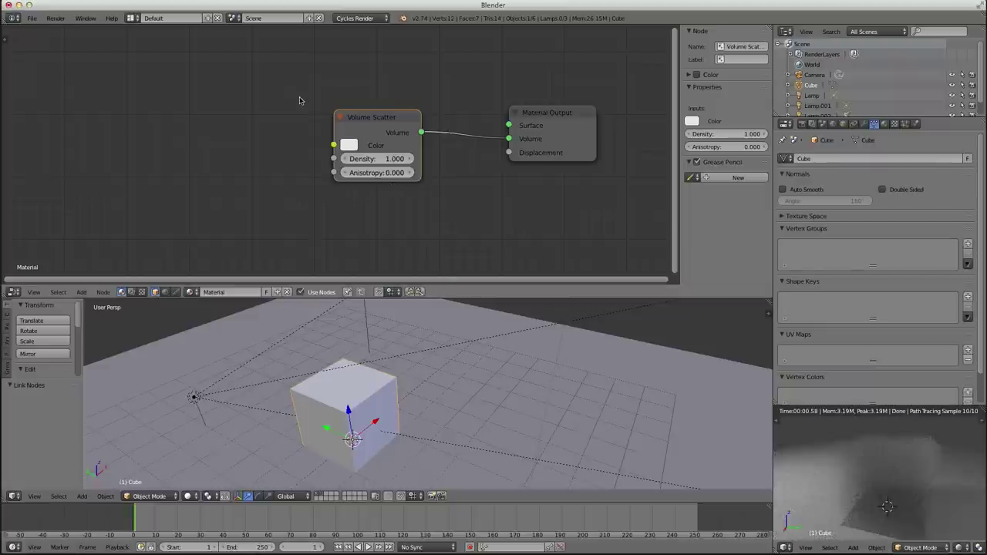
# Move Volume Scatter closer to Material Output, then add a Voronoi Texture node with its Fac output linked to the Density input.
pyautogui.moveTo(366, 118); pyautogui.dragTo(404, 110)
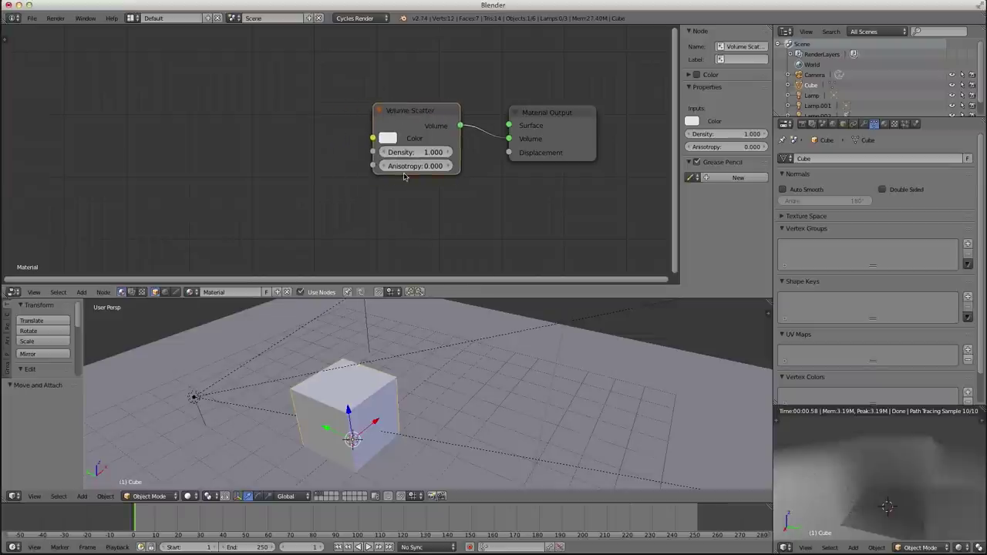
pyautogui.hotkey('shift', 'a')
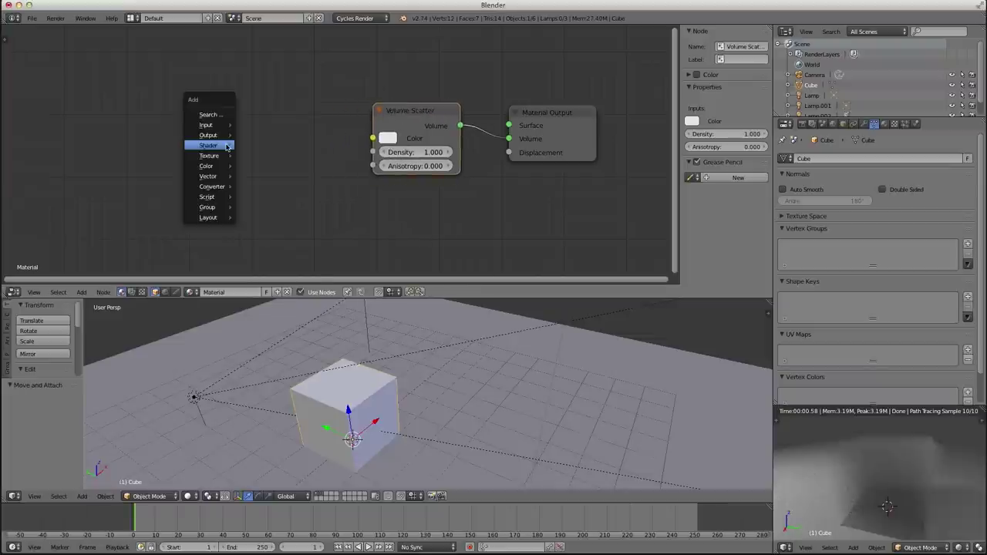
pyautogui.moveTo(218, 157)
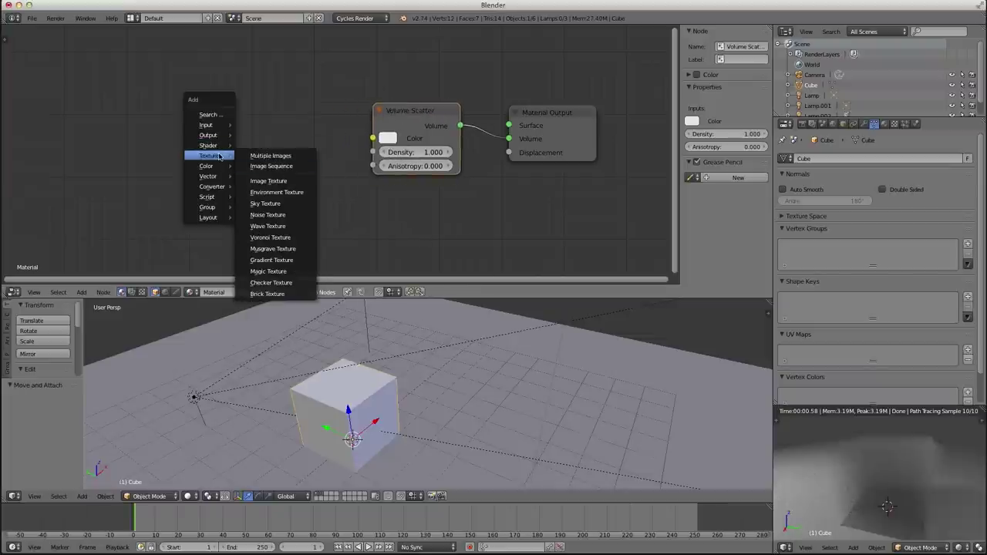
pyautogui.click(286, 237)
pyautogui.click(214, 115)
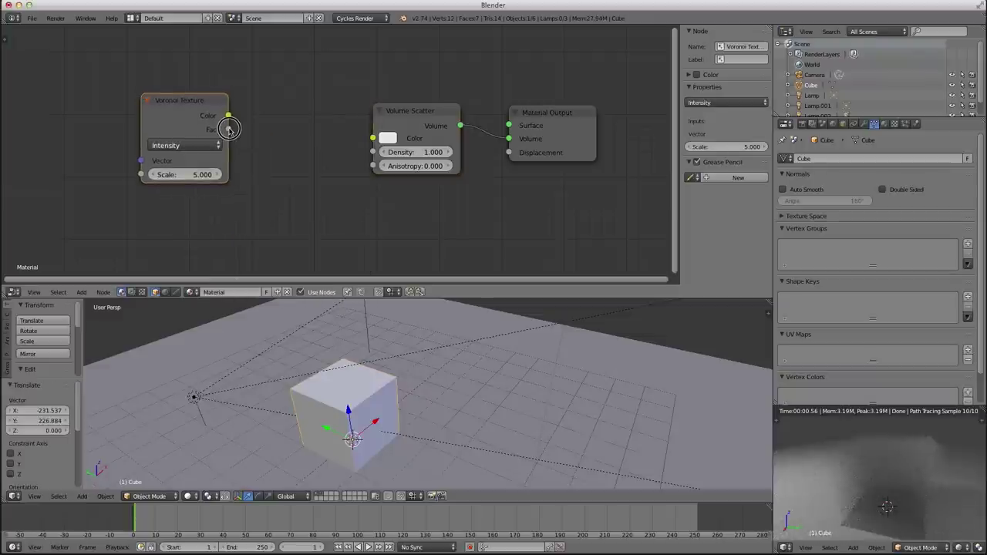
pyautogui.moveTo(229, 129); pyautogui.dragTo(177, 107)
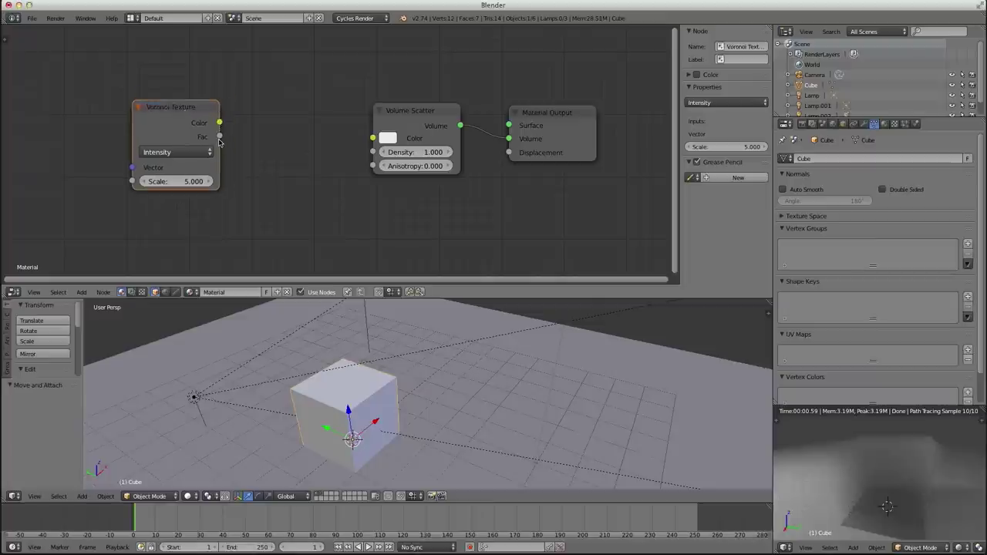
pyautogui.moveTo(220, 137); pyautogui.dragTo(378, 152)
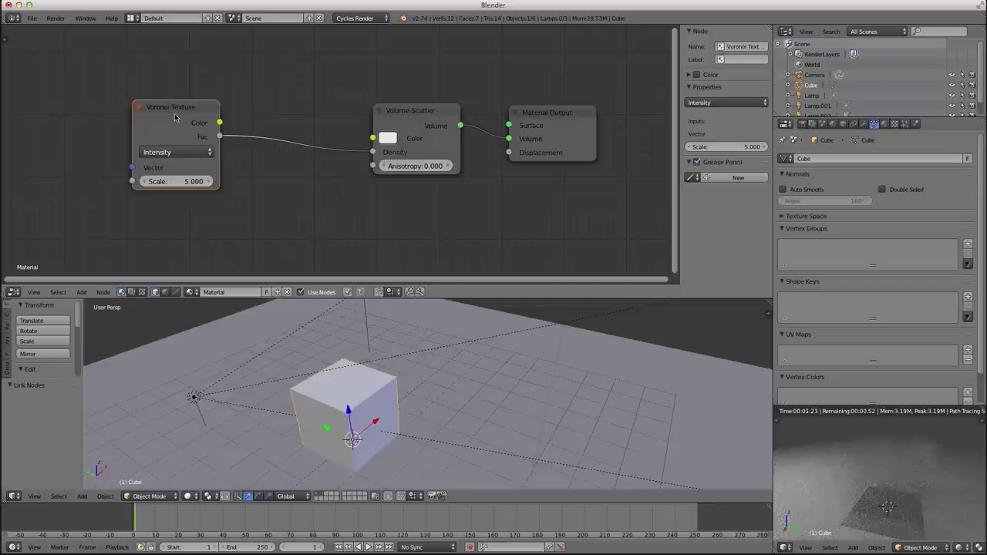
# Shift Voronoi Texture away from Volume Scatter, then add a Math node and insert it on the link between them.
pyautogui.moveTo(173, 116)
pyautogui.mouseDown()
pyautogui.moveTo(144, 129)
pyautogui.moveTo(135, 120)
pyautogui.moveTo(205, 111)
pyautogui.moveTo(169, 114)
pyautogui.mouseUp()
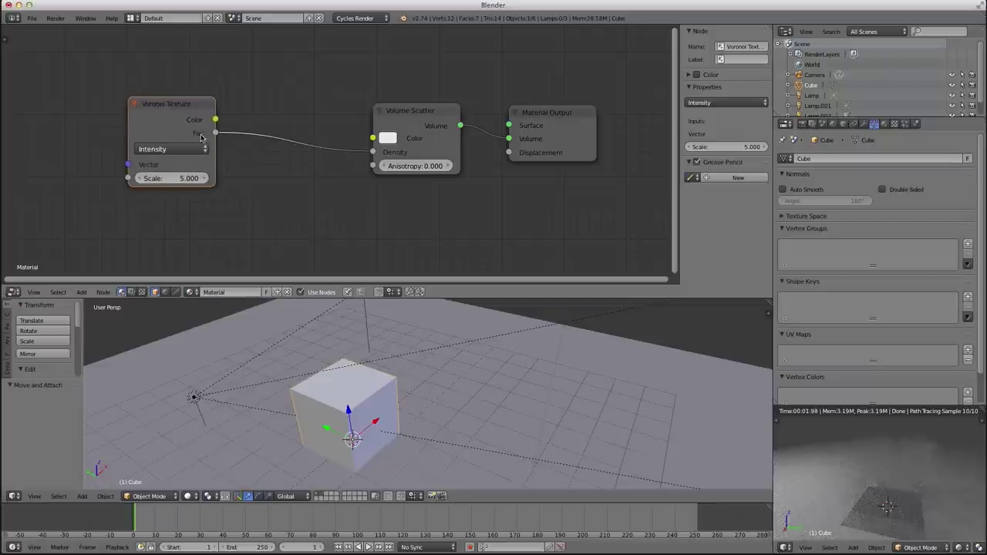
pyautogui.moveTo(170, 128); pyautogui.dragTo(181, 129)
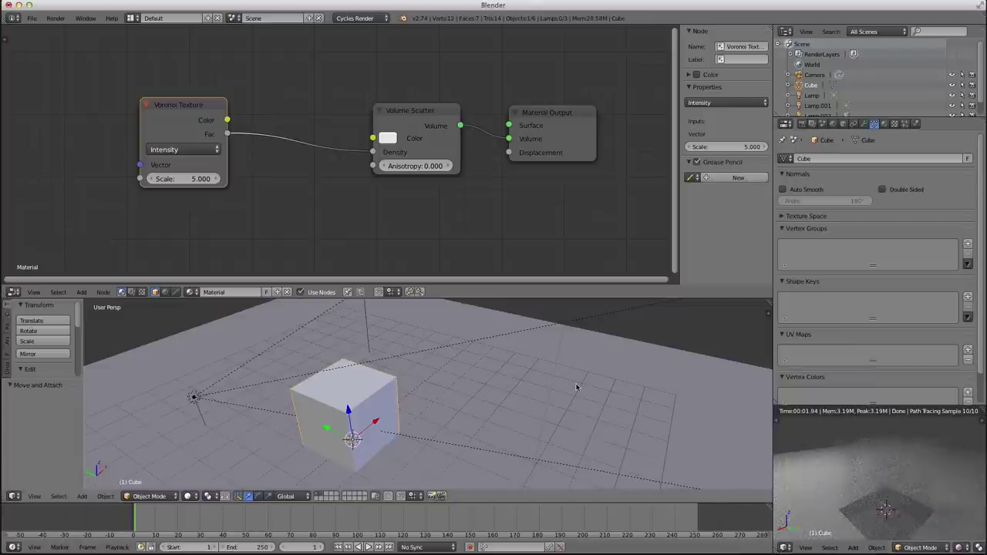
pyautogui.moveTo(196, 105)
pyautogui.mouseDown()
pyautogui.moveTo(221, 113)
pyautogui.moveTo(183, 106)
pyautogui.mouseUp()
pyautogui.hotkey('shift', 'a')
pyautogui.moveTo(287, 191)
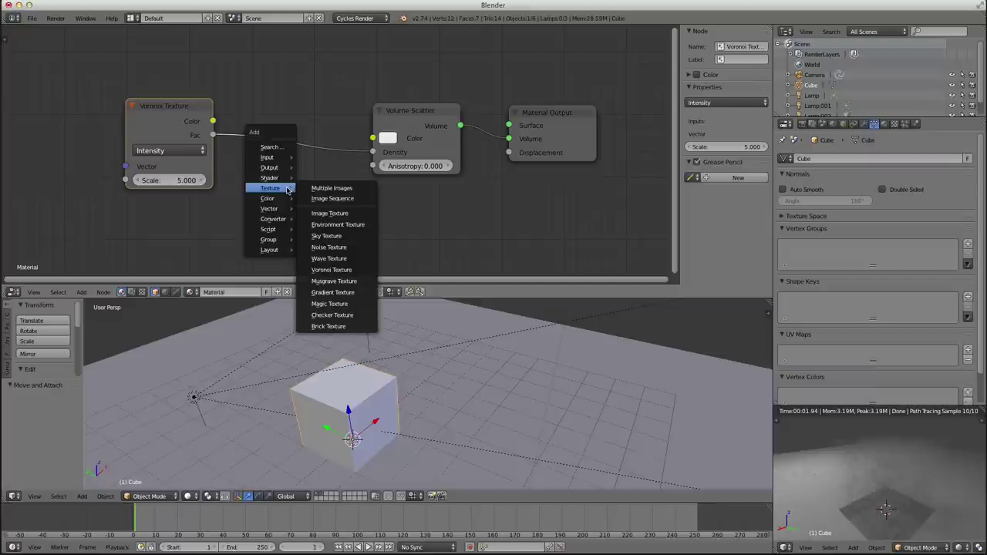
pyautogui.moveTo(287, 219)
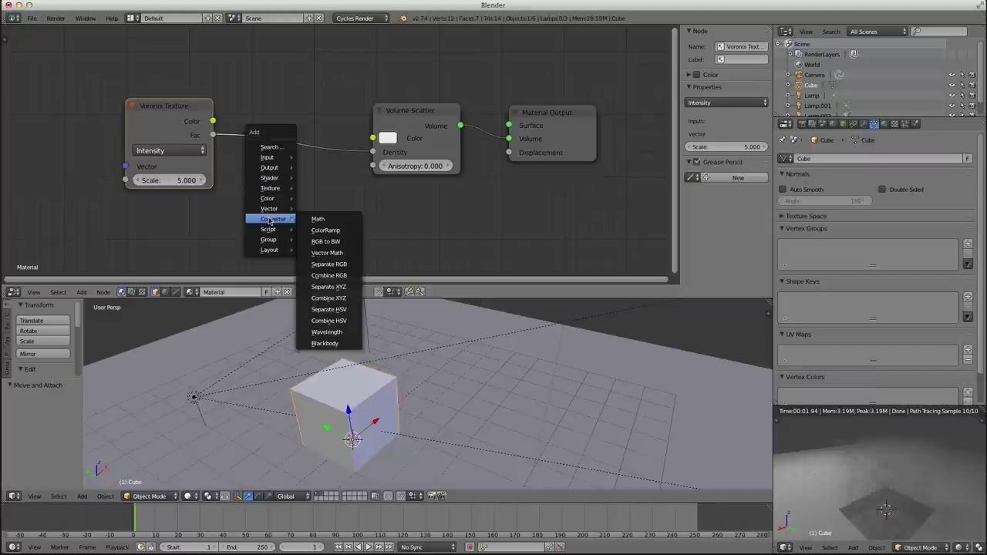
pyautogui.click(319, 220)
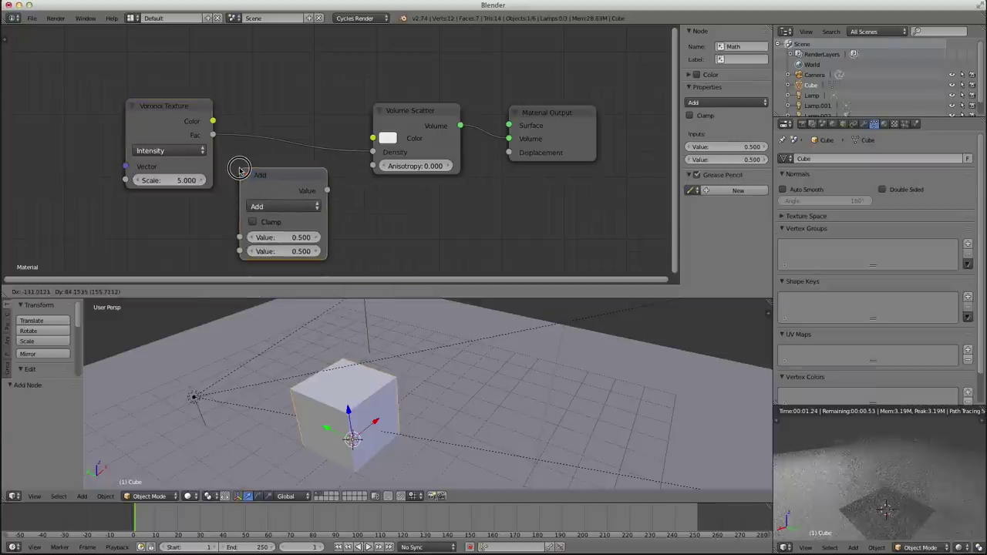
pyautogui.click(239, 168)
pyautogui.moveTo(165, 108); pyautogui.dragTo(137, 100)
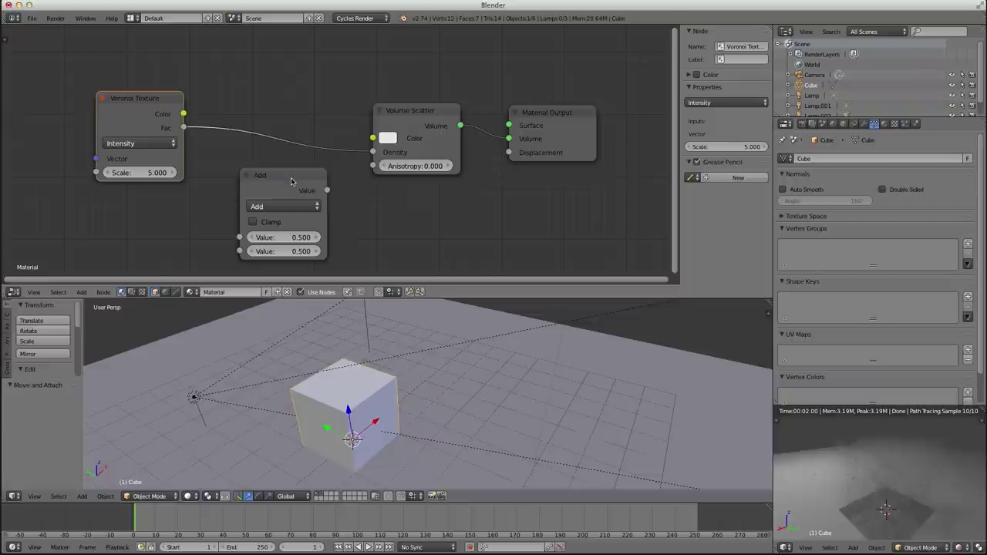
pyautogui.moveTo(292, 181); pyautogui.dragTo(291, 117)
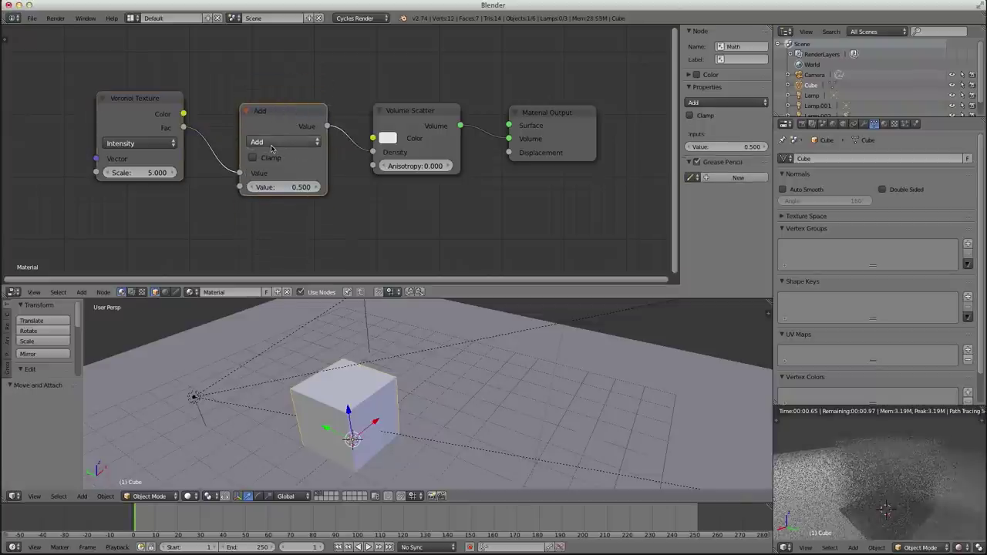
# Set the Math node to Less Than with a value of 0.120, then place it and Voronoi Texture farther from Volume Scatter.
pyautogui.click(272, 145)
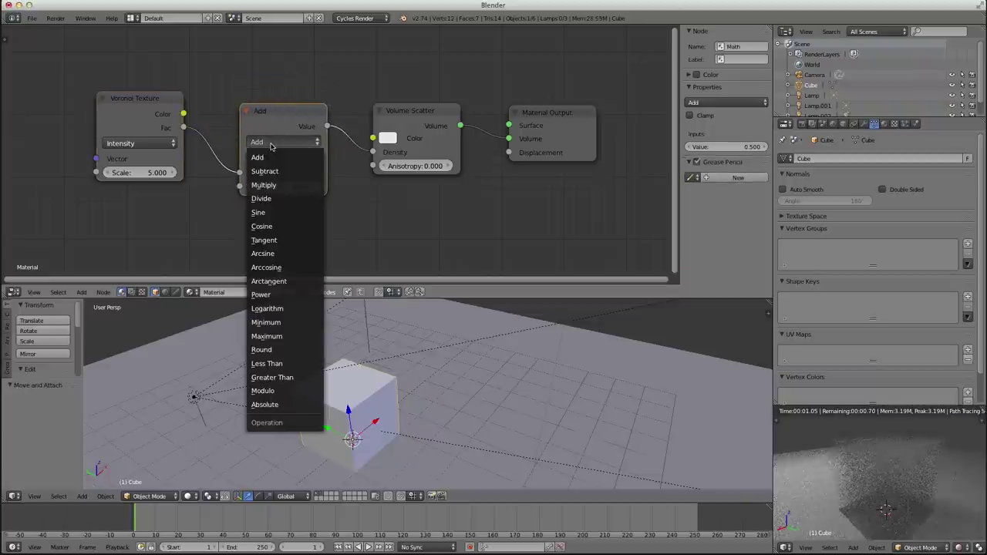
pyautogui.click(275, 366)
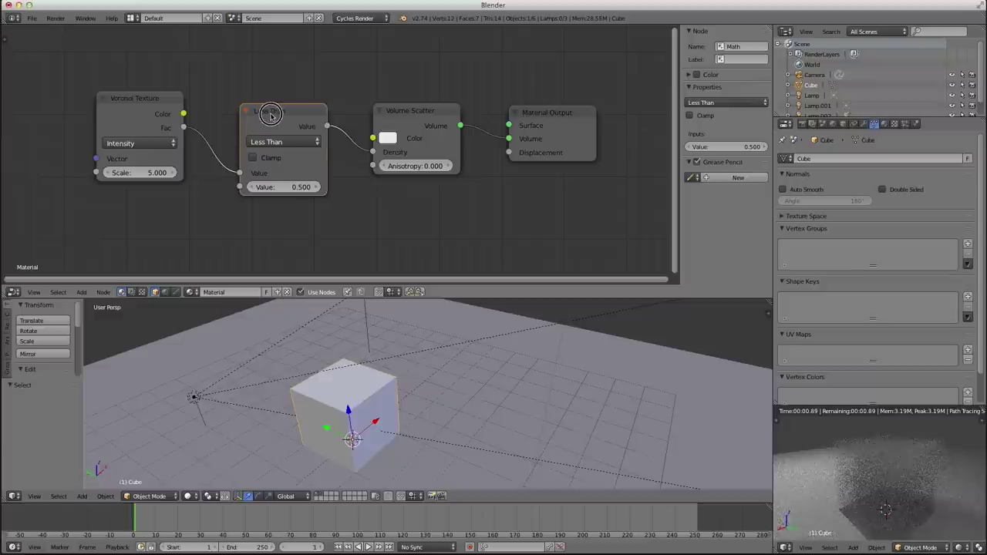
pyautogui.moveTo(283, 174); pyautogui.dragTo(253, 175)
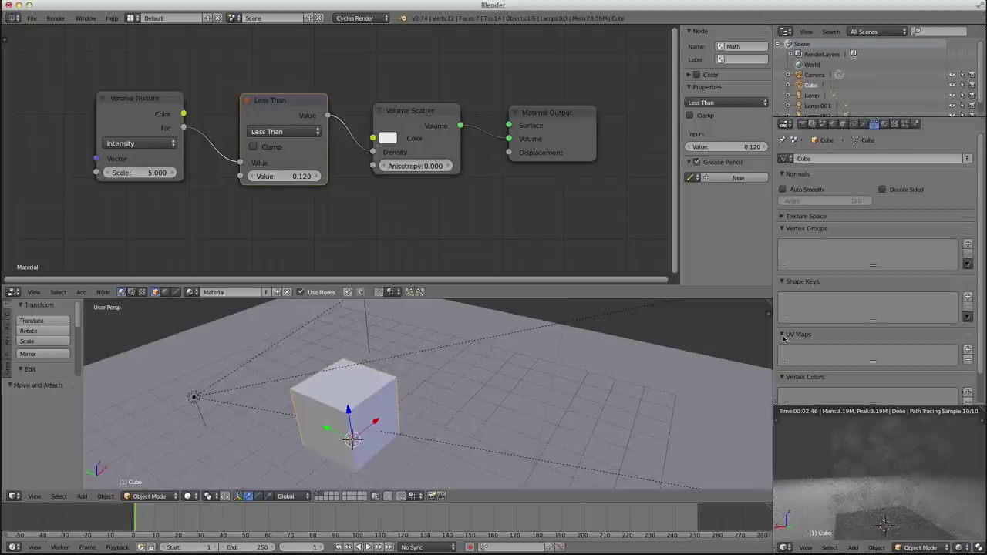
pyautogui.moveTo(130, 106); pyautogui.dragTo(50, 98)
pyautogui.moveTo(281, 121); pyautogui.dragTo(160, 114)
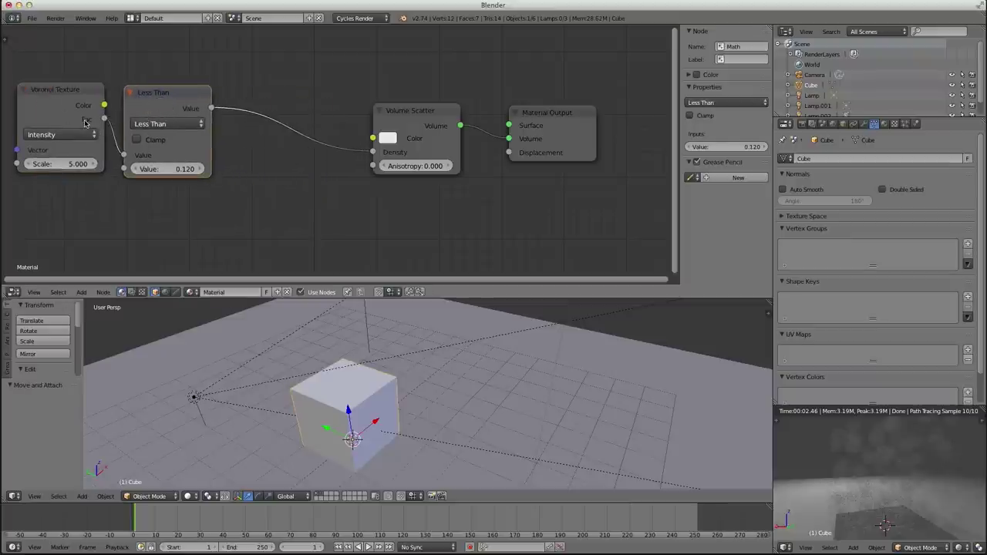
# Cut the link between Less Than and Volume Scatter, and set the Volume Scatter density to 50.
pyautogui.keyDown('ctrl'); pyautogui.moveTo(264, 86); pyautogui.dragTo(279, 128, button='right'); pyautogui.keyUp('ctrl')
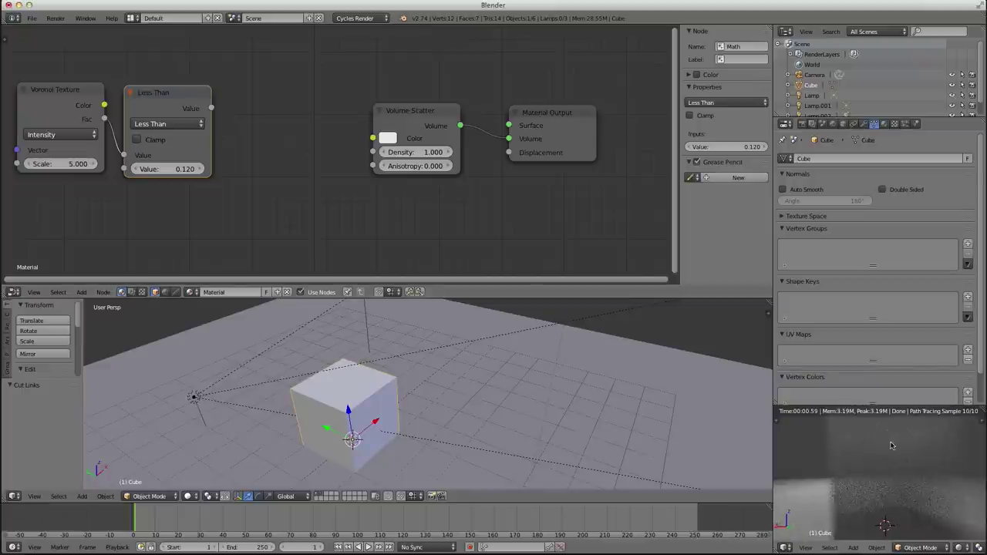
pyautogui.click(413, 153)
pyautogui.write('50')
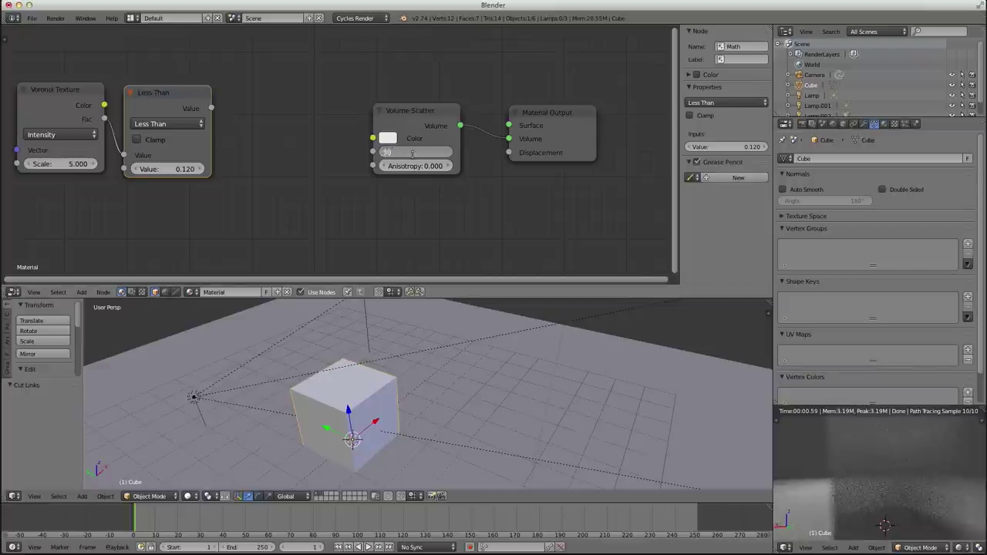
pyautogui.press('Return')
# Set the Volume Scatter density to 1 and link the Less Than output to the Density input again.
pyautogui.click(402, 153)
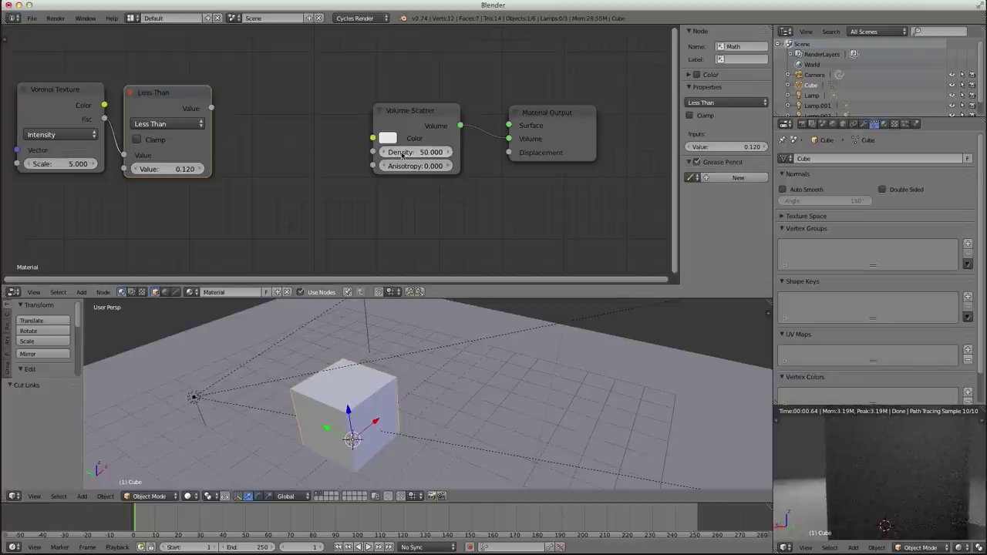
pyautogui.write('1')
pyautogui.press('Return')
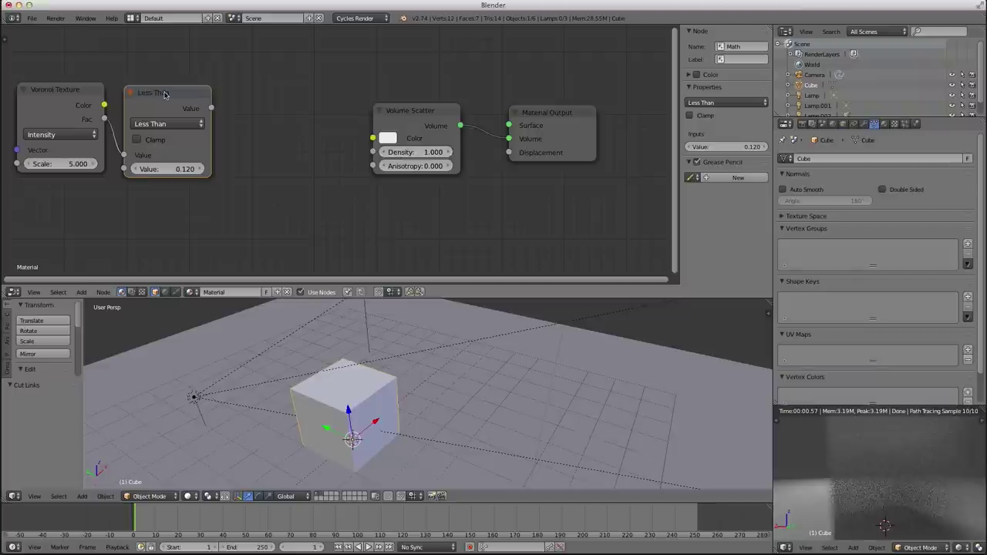
pyautogui.moveTo(211, 108); pyautogui.dragTo(373, 152)
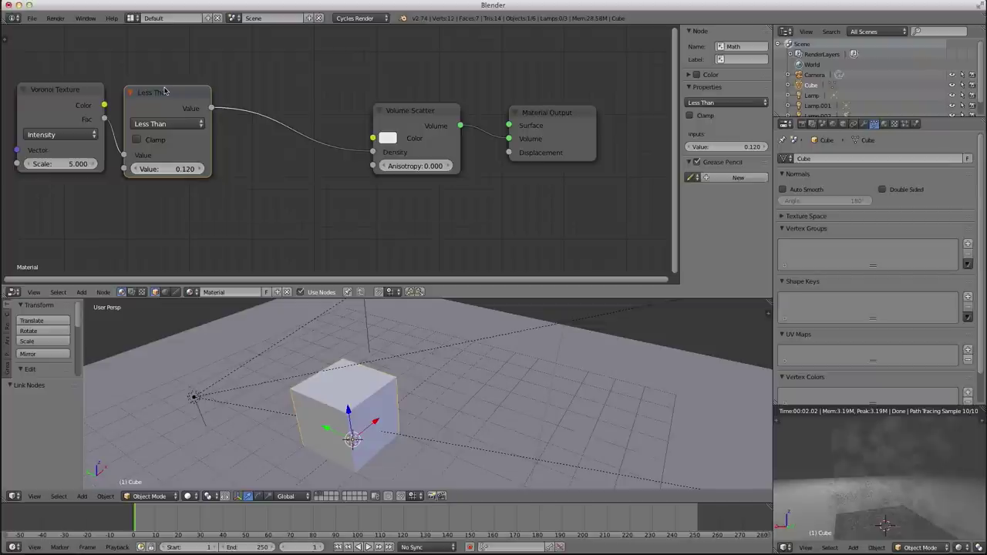
# Widen the gap between Less Than and Volume Scatter by moving Voronoi Texture, Less Than and Volume Scatter outward.
pyautogui.moveTo(161, 92); pyautogui.dragTo(161, 92)
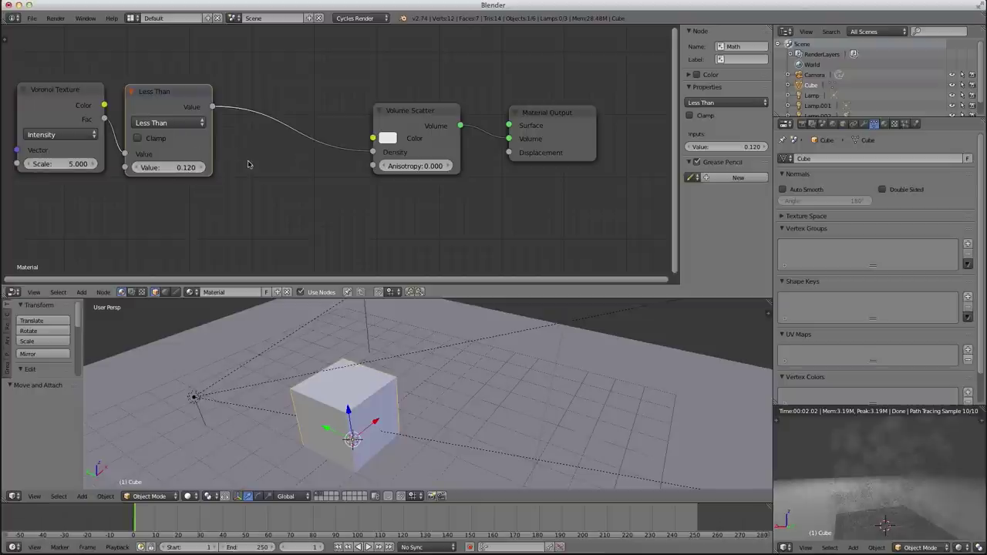
pyautogui.moveTo(165, 93); pyautogui.dragTo(156, 91)
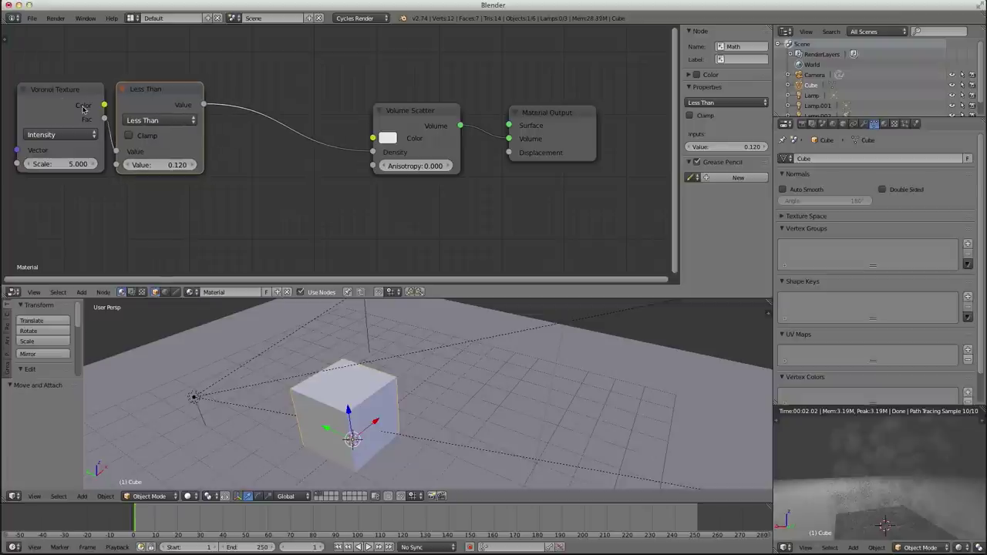
pyautogui.click(58, 110)
pyautogui.scroll(-3, 150, 120)
pyautogui.moveTo(150, 121); pyautogui.dragTo(198, 132, button='middle')
pyautogui.moveTo(151, 126); pyautogui.dragTo(95, 125)
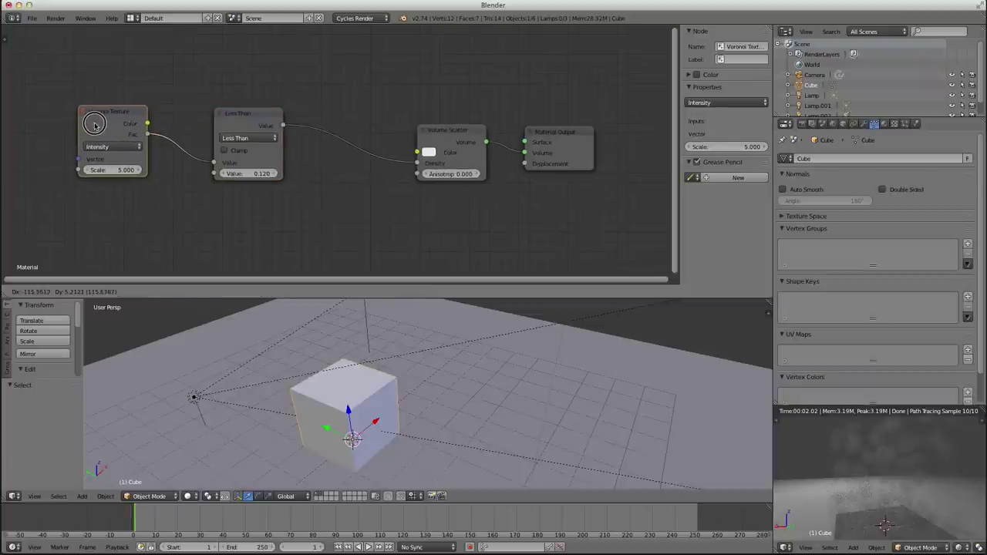
pyautogui.moveTo(241, 113); pyautogui.dragTo(183, 110)
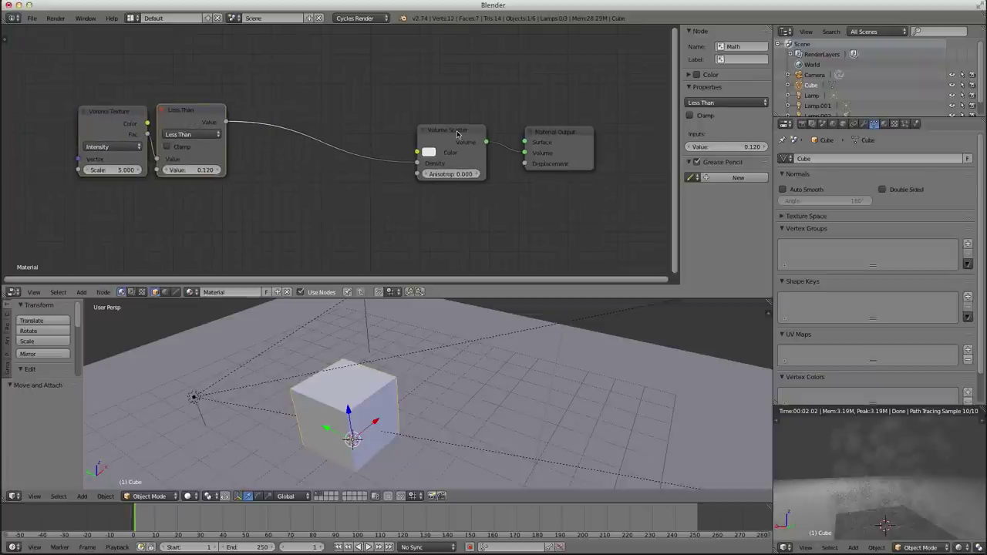
pyautogui.moveTo(456, 133); pyautogui.dragTo(469, 133)
# Insert a second Math node between Less Than and Volume Scatter and set its operation to Multiply.
pyautogui.hotkey('shift', 'a')
pyautogui.moveTo(260, 168)
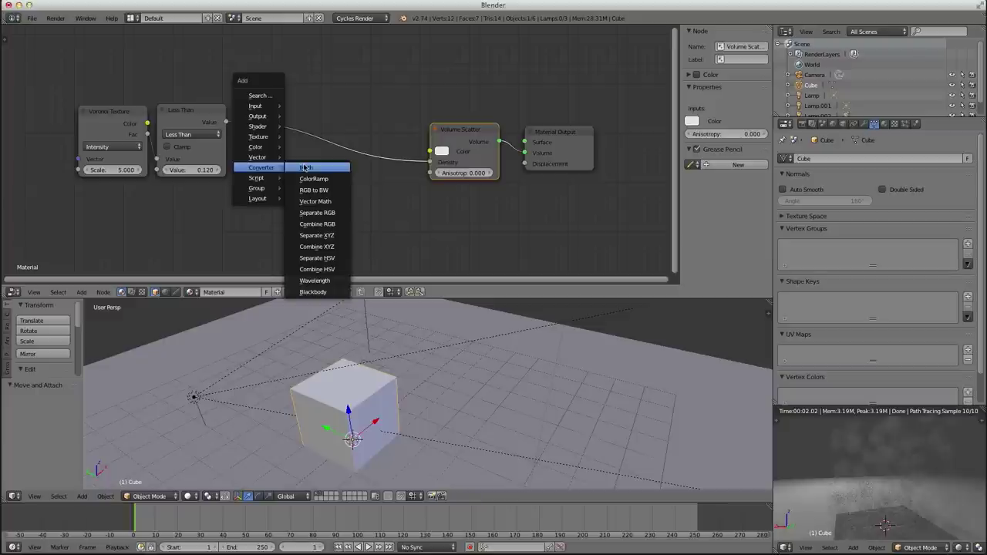
pyautogui.click(305, 167)
pyautogui.click(325, 155)
pyautogui.click(325, 156)
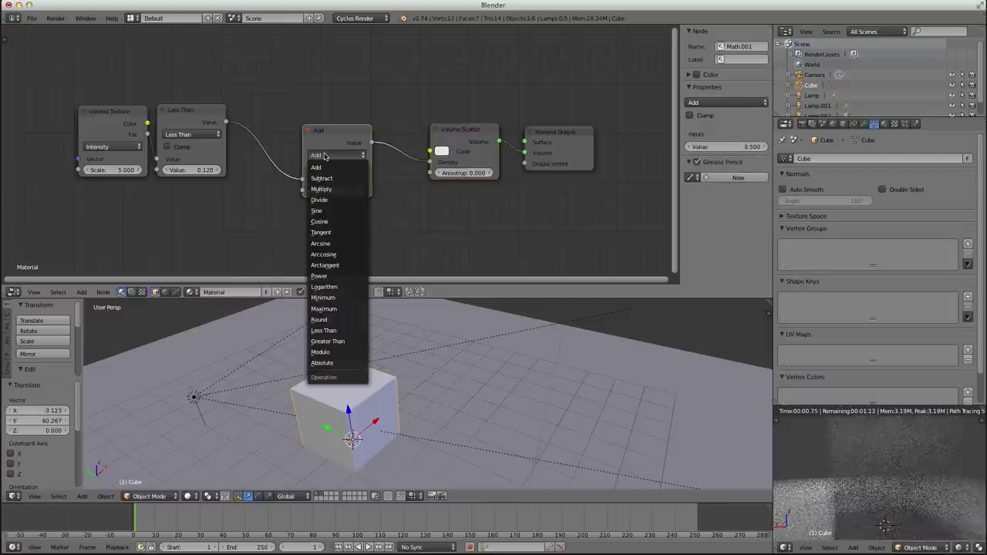
pyautogui.click(321, 189)
pyautogui.moveTo(344, 134); pyautogui.dragTo(351, 107)
# Set the Multiply node's value to 1, followed by 50, and check the rendered spheres.
pyautogui.click(344, 164)
pyautogui.write('1')
pyautogui.press('Return')
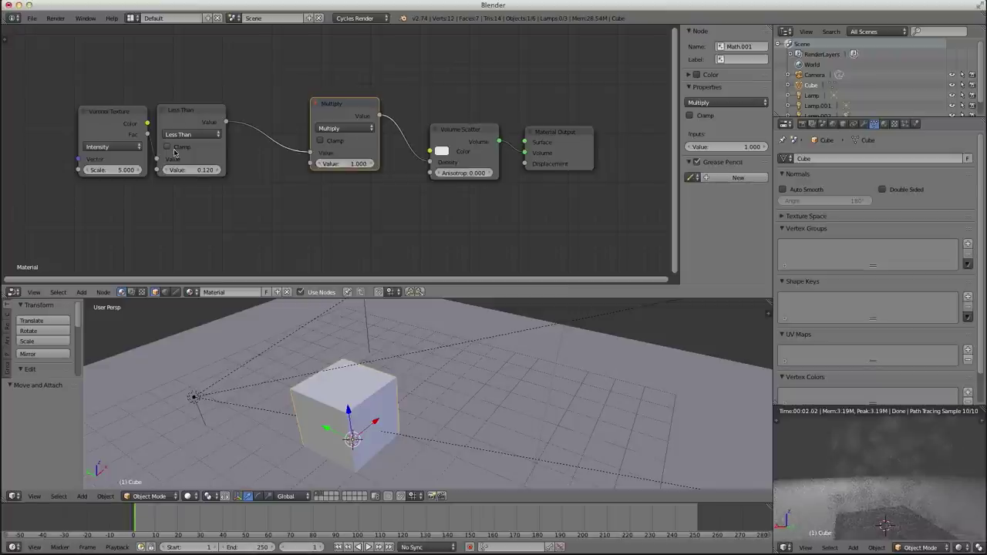
pyautogui.click(346, 163)
pyautogui.write('50')
pyautogui.press('Return')
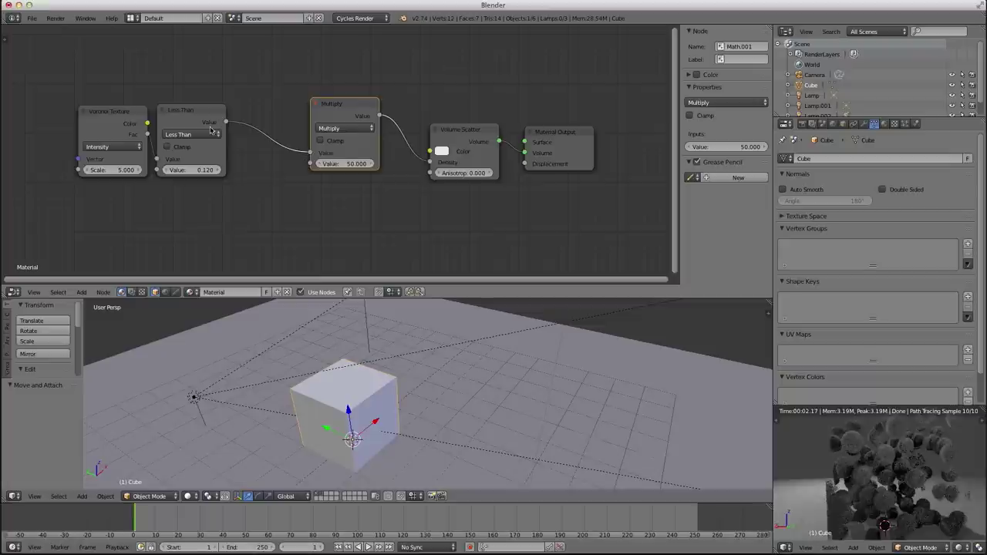
pyautogui.moveTo(926, 467); pyautogui.dragTo(906, 468, button='middle')
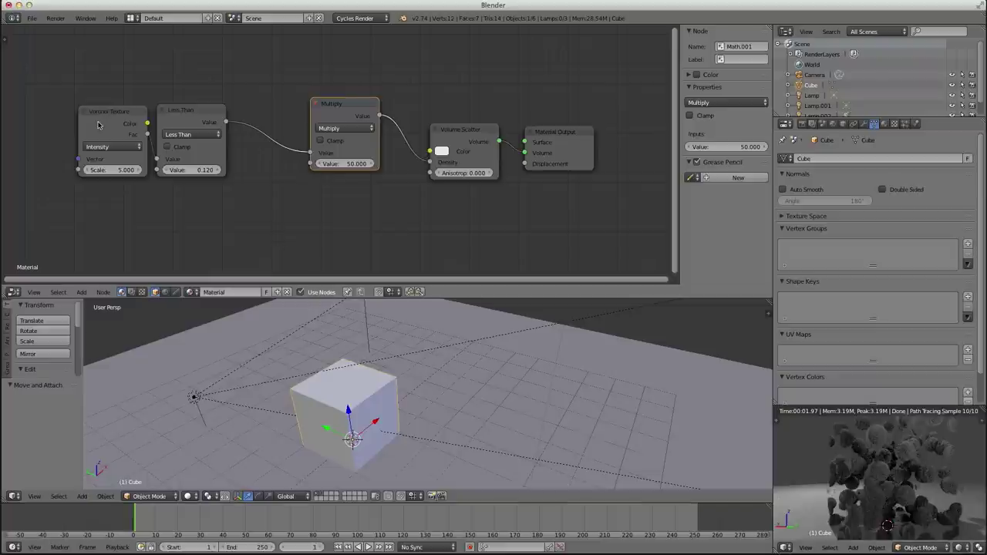
# Move Voronoi Texture away from Less Than and set its scale to 1.5, followed by 2.2.
pyautogui.moveTo(98, 125); pyautogui.dragTo(69, 125)
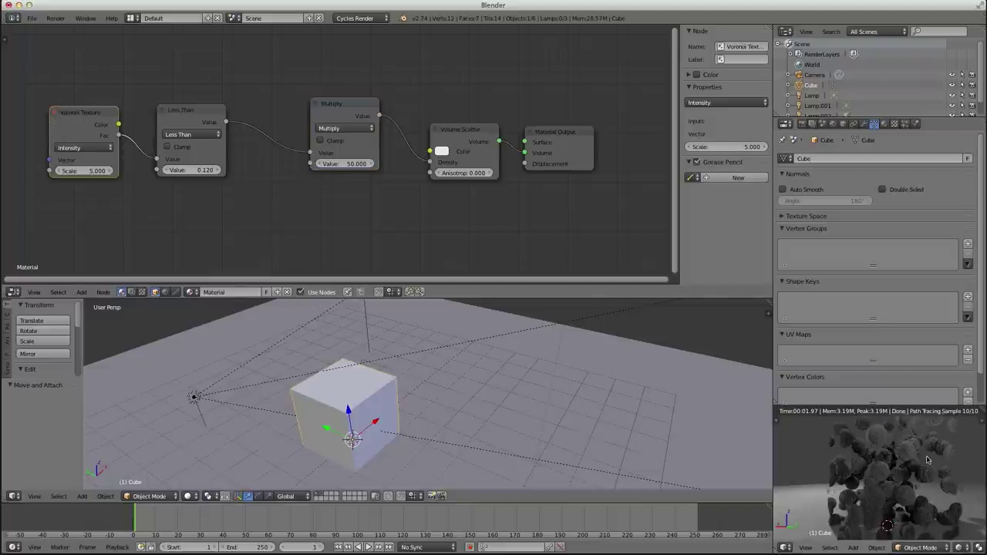
pyautogui.click(85, 172)
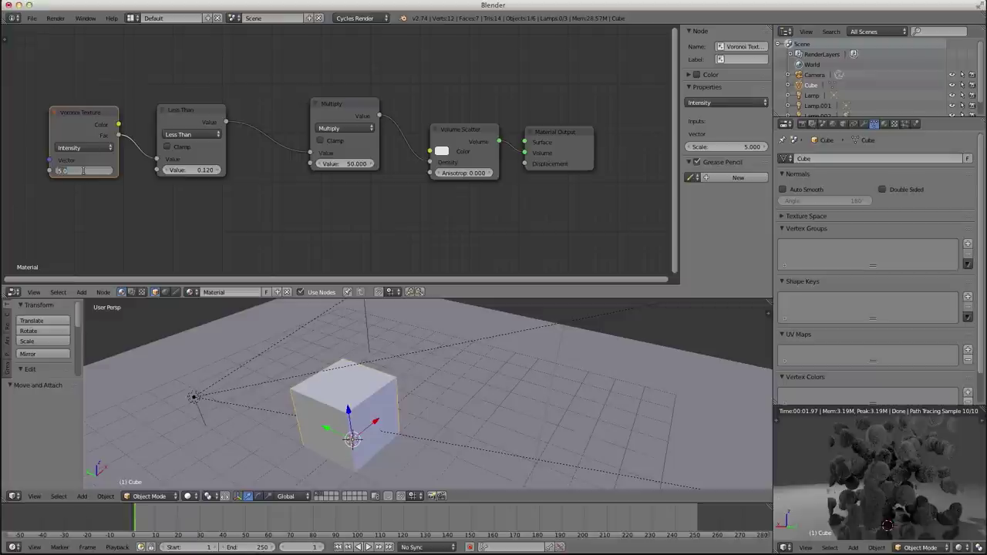
pyautogui.write('1.5')
pyautogui.press('Return')
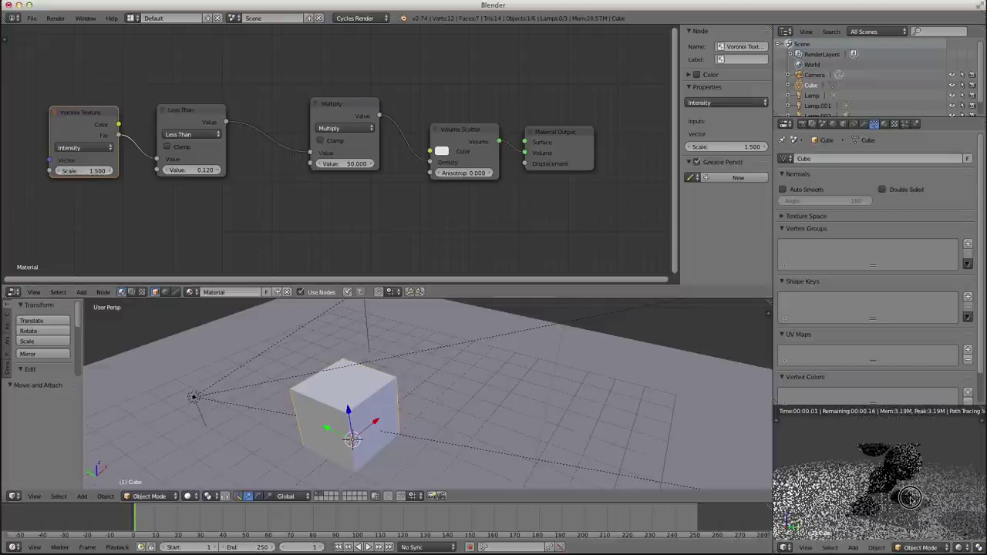
pyautogui.click(82, 171)
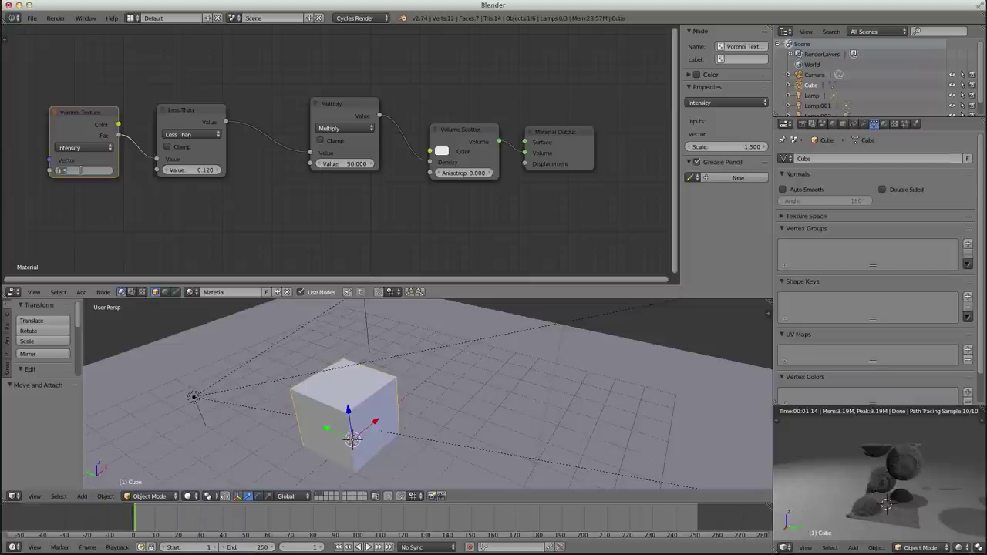
pyautogui.write('2.2')
pyautogui.press('Return')
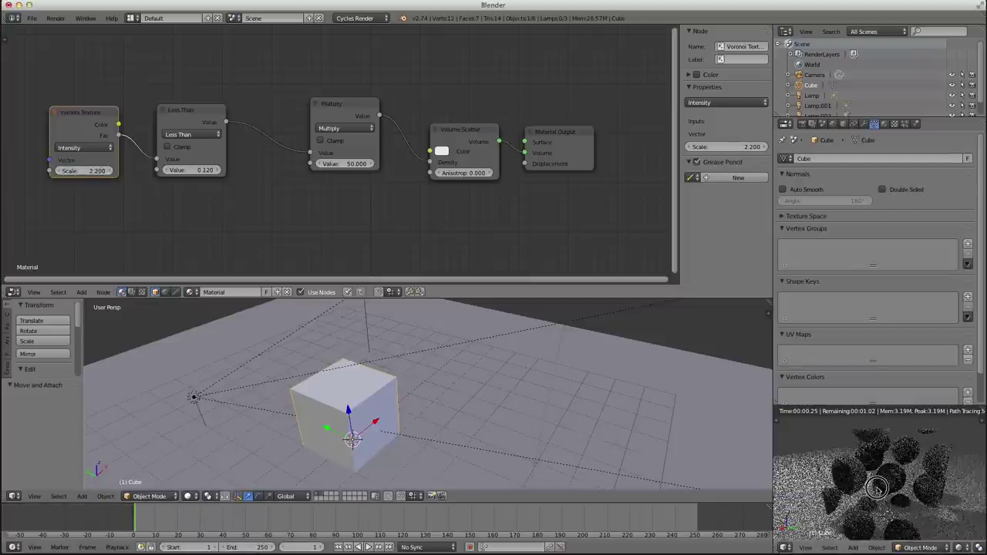
# Set the Less Than value to 0.1, check the rendered spheres, and move Voronoi Texture closer to Less Than.
pyautogui.click(206, 172)
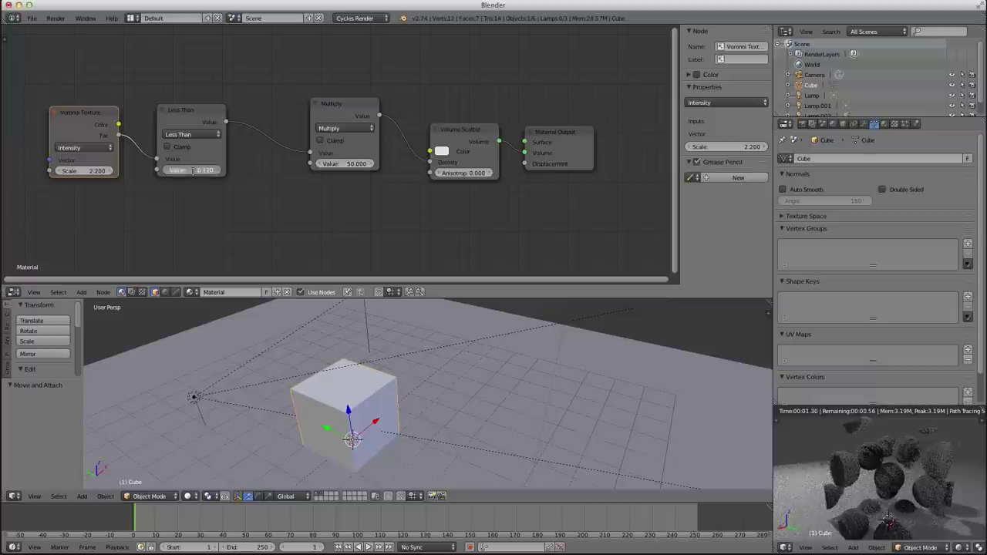
pyautogui.press('BackSpace')
pyautogui.write('0.1')
pyautogui.press('Return')
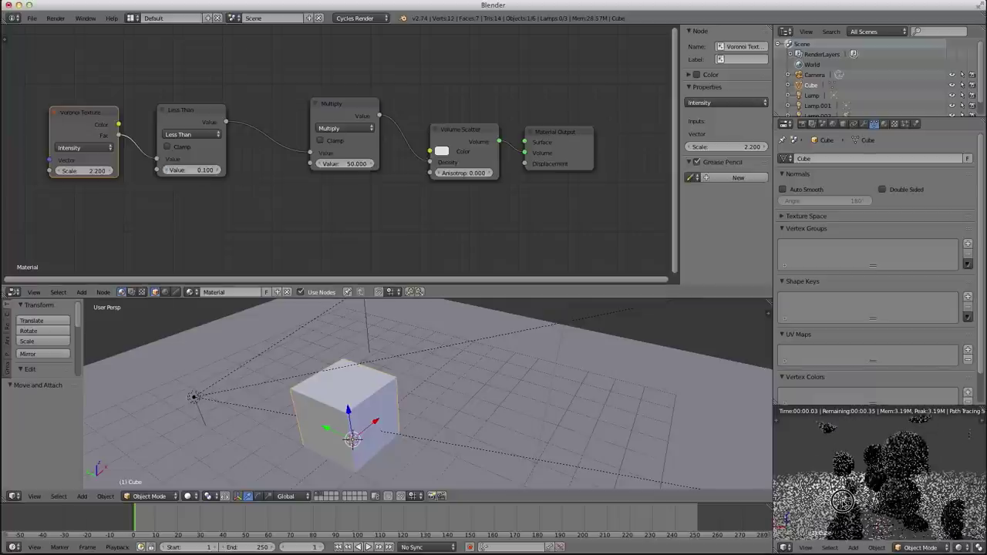
pyautogui.moveTo(857, 464)
pyautogui.mouseDown(button='middle')
pyautogui.moveTo(871, 494)
pyautogui.moveTo(913, 480)
pyautogui.mouseUp(button='middle')
pyautogui.scroll(-2, 871, 494)
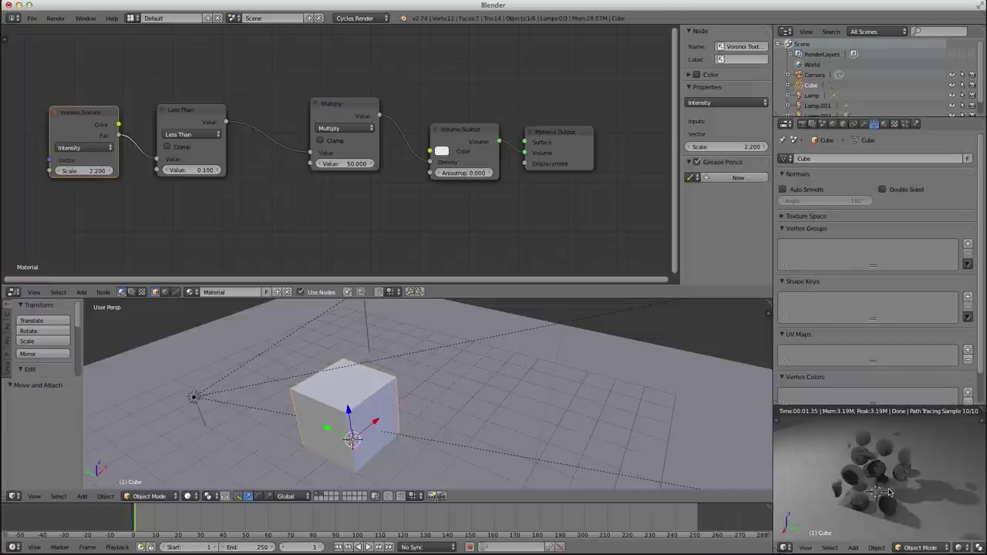
pyautogui.moveTo(872, 492)
pyautogui.mouseDown(button='middle')
pyautogui.moveTo(908, 496)
pyautogui.moveTo(879, 495)
pyautogui.mouseUp(button='middle')
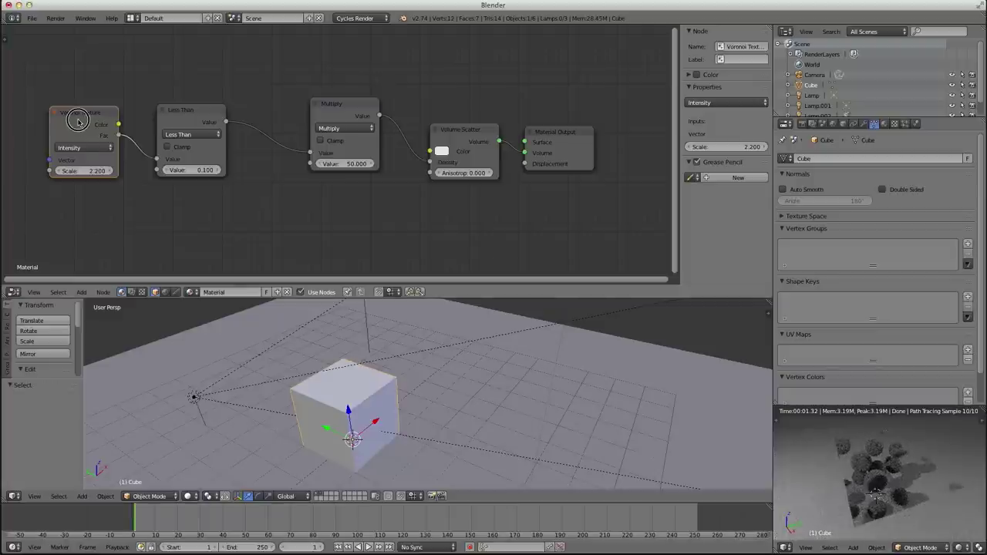
pyautogui.moveTo(77, 121); pyautogui.dragTo(99, 122)
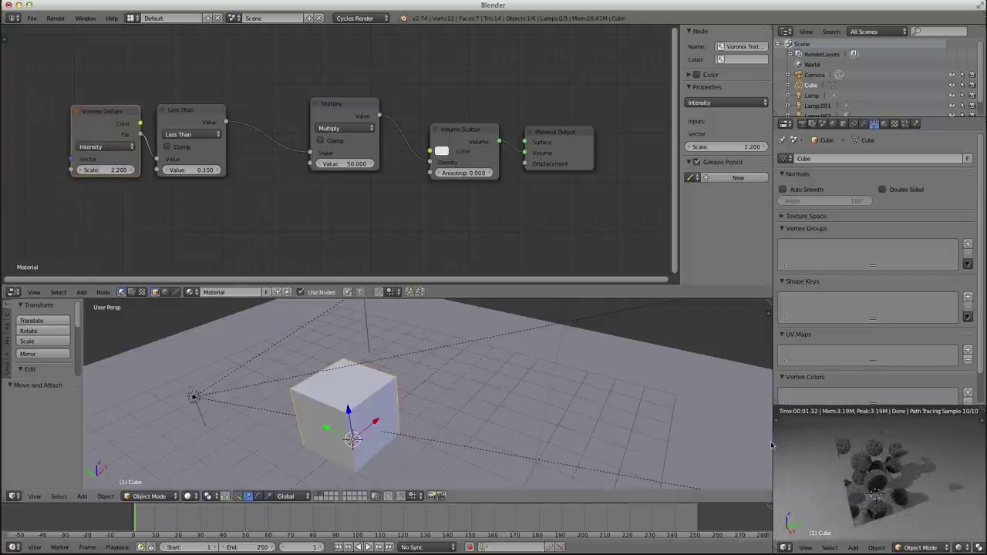
# Inspect the rendered spheres and the cube's base, and raise the cube 0.001 along the global Z axis.
pyautogui.scroll(5, 887, 500)
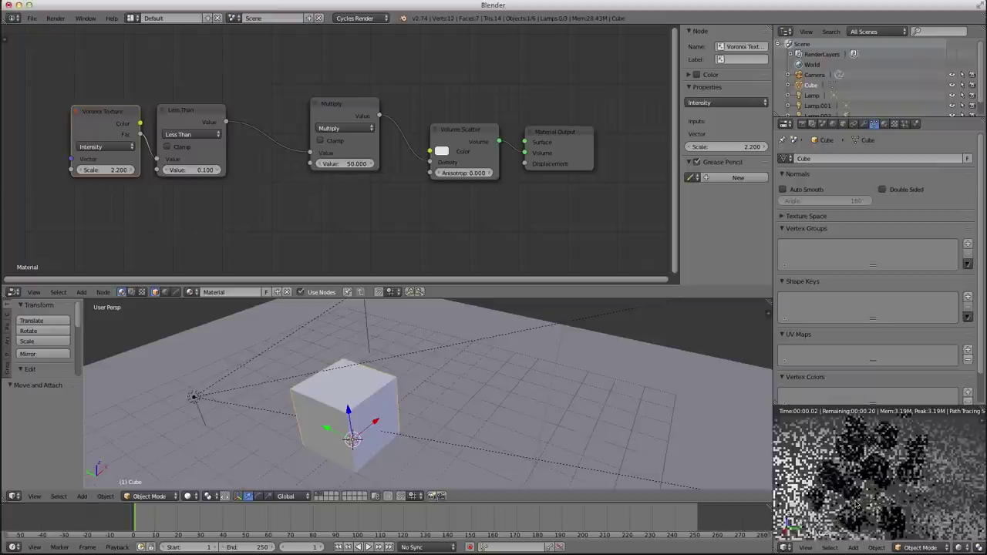
pyautogui.scroll(-3, 906, 520)
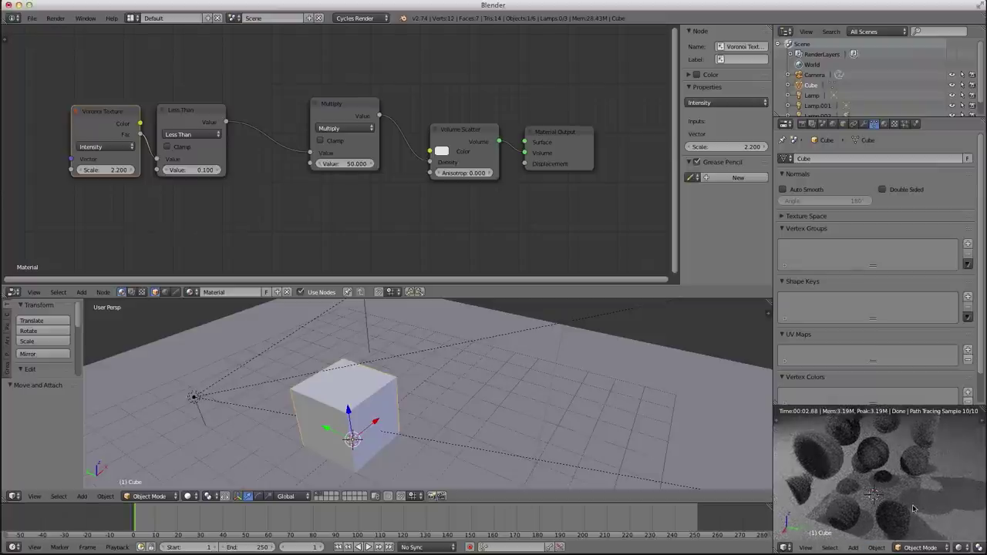
pyautogui.moveTo(352, 440); pyautogui.dragTo(372, 347, button='middle')
pyautogui.scroll(5, 372, 348)
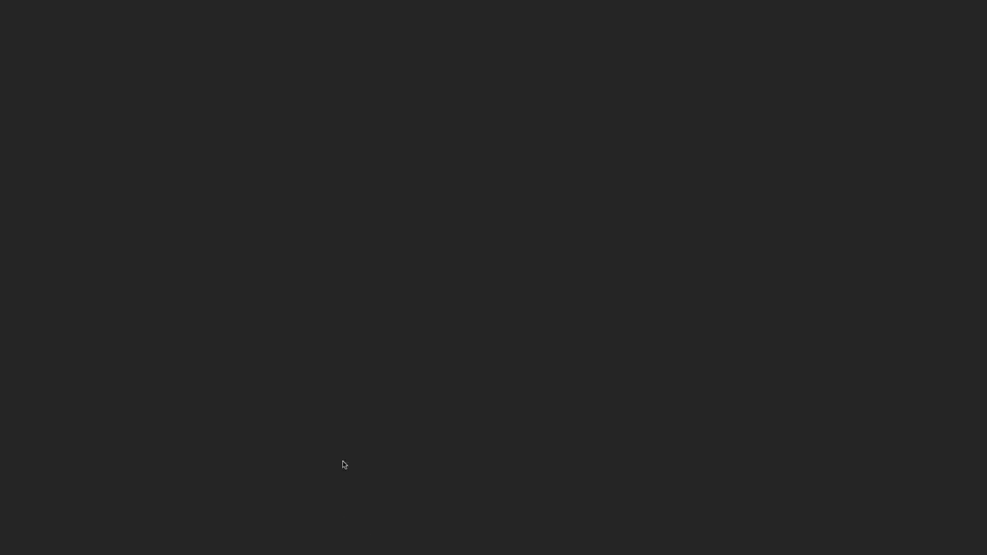
pyautogui.press('super+Tab')
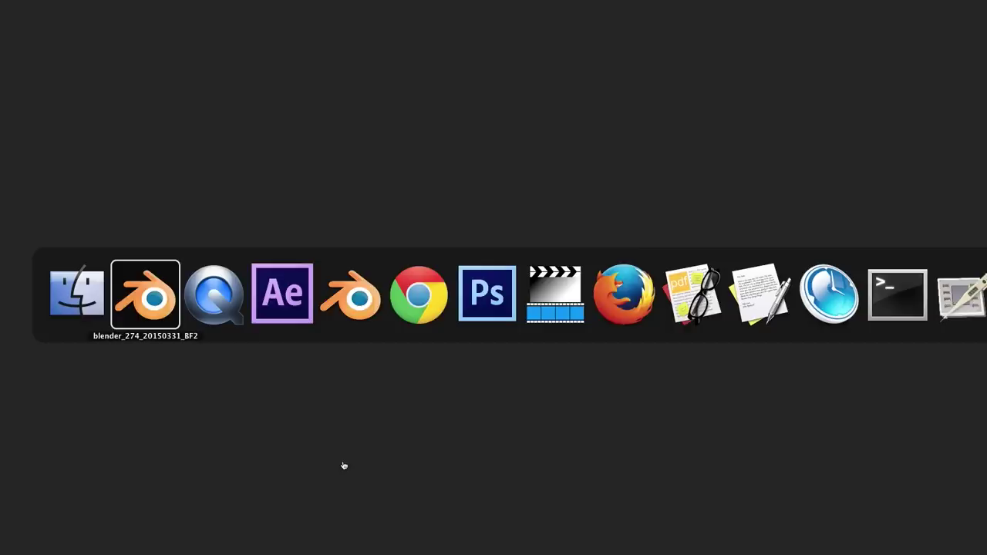
pyautogui.scroll(-4, 283, 417)
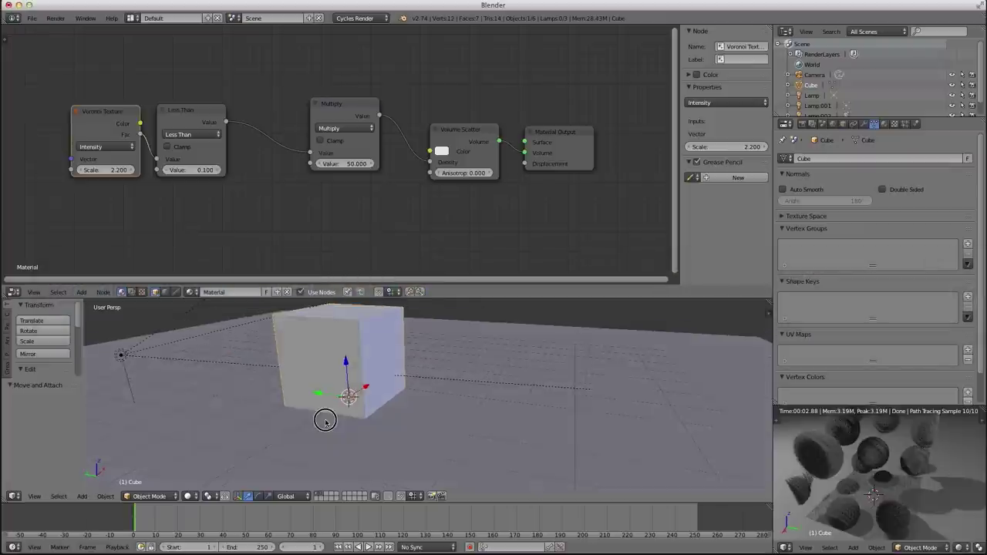
pyautogui.moveTo(326, 419); pyautogui.dragTo(376, 381, button='middle')
pyautogui.press('a')
pyautogui.press('a')
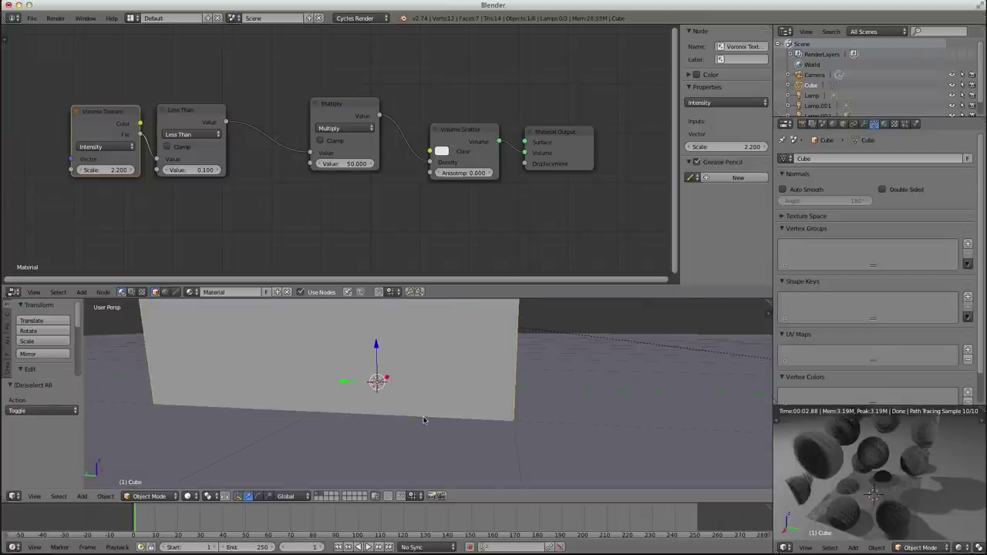
pyautogui.press('g')
pyautogui.press('z')
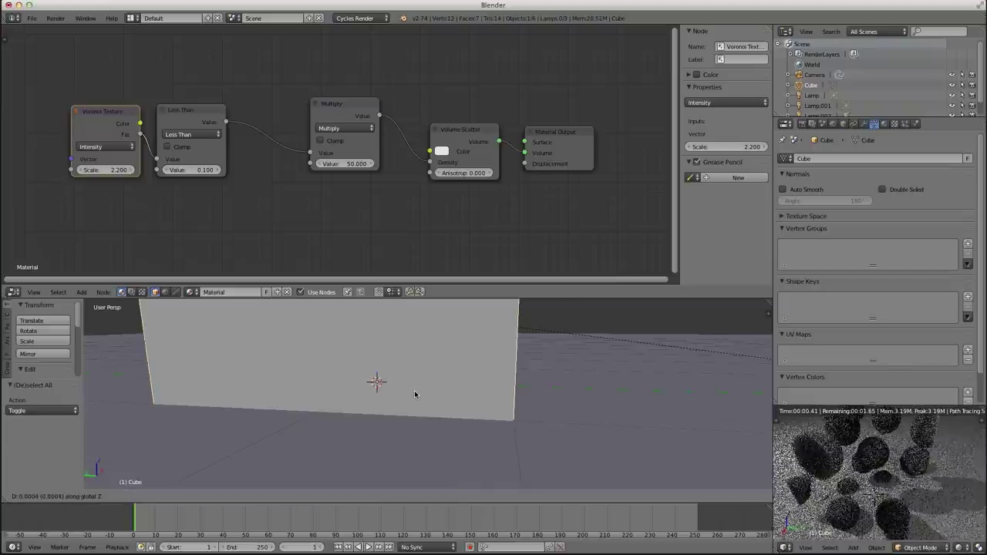
pyautogui.write('..001')
pyautogui.press('Return')
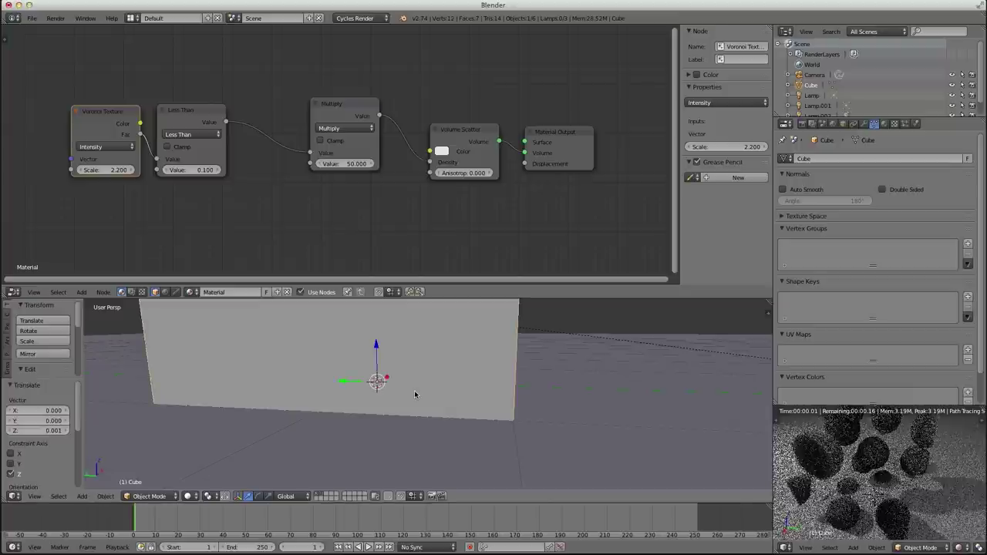
# Examine the cube's base and underside against the floor plane, as well as the updated rendered spheres.
pyautogui.scroll(-3, 417, 392)
pyautogui.scroll(1, 409, 401)
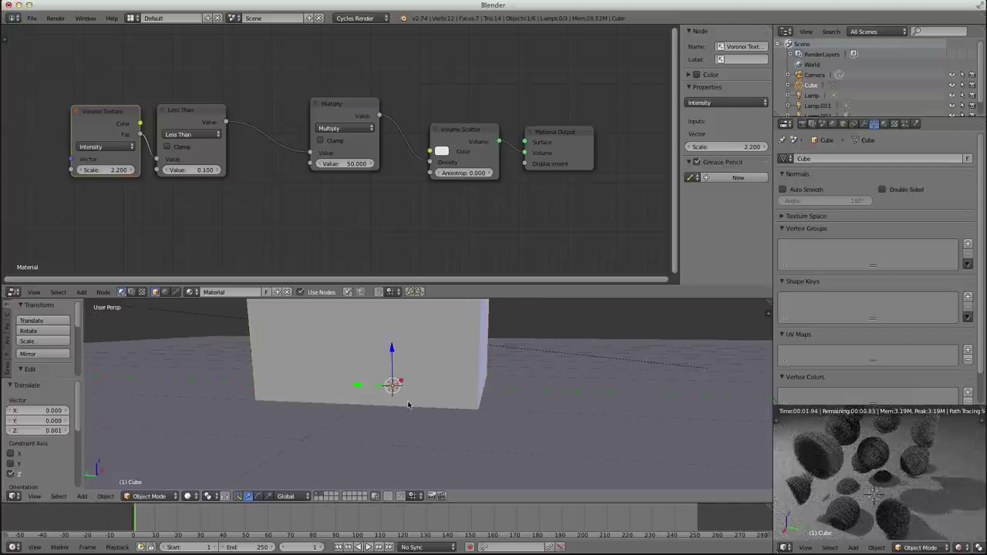
pyautogui.moveTo(408, 403); pyautogui.dragTo(360, 369, button='middle')
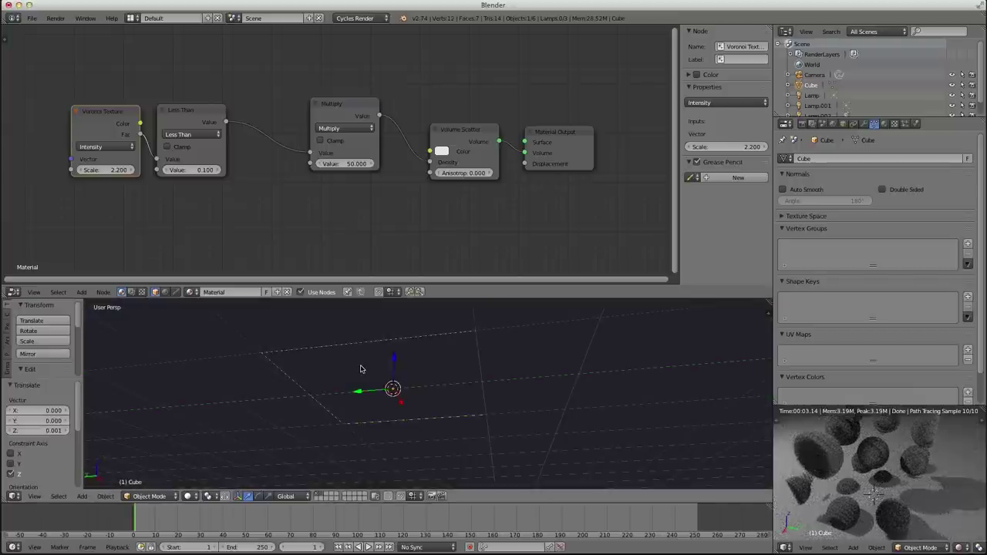
pyautogui.scroll(5, 395, 355)
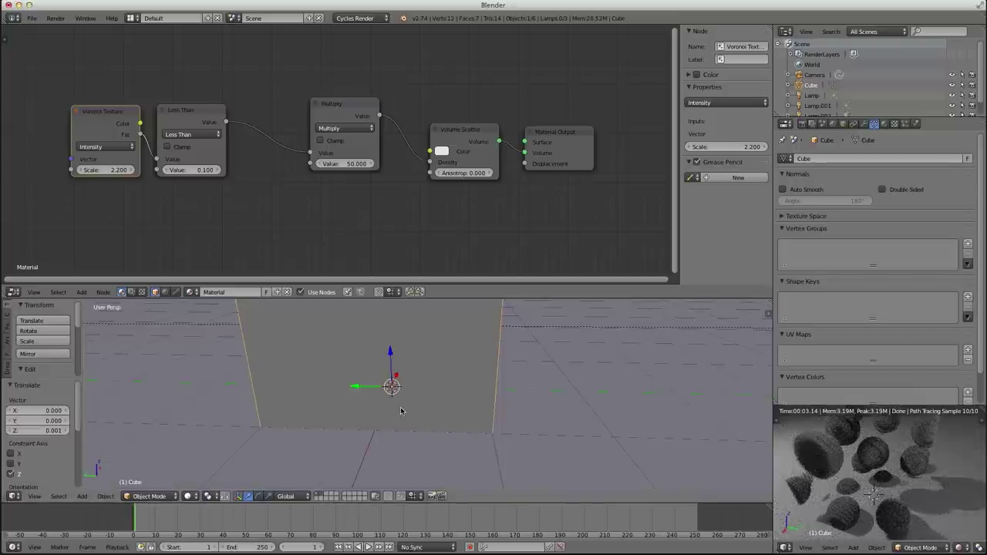
pyautogui.scroll(-3, 423, 374)
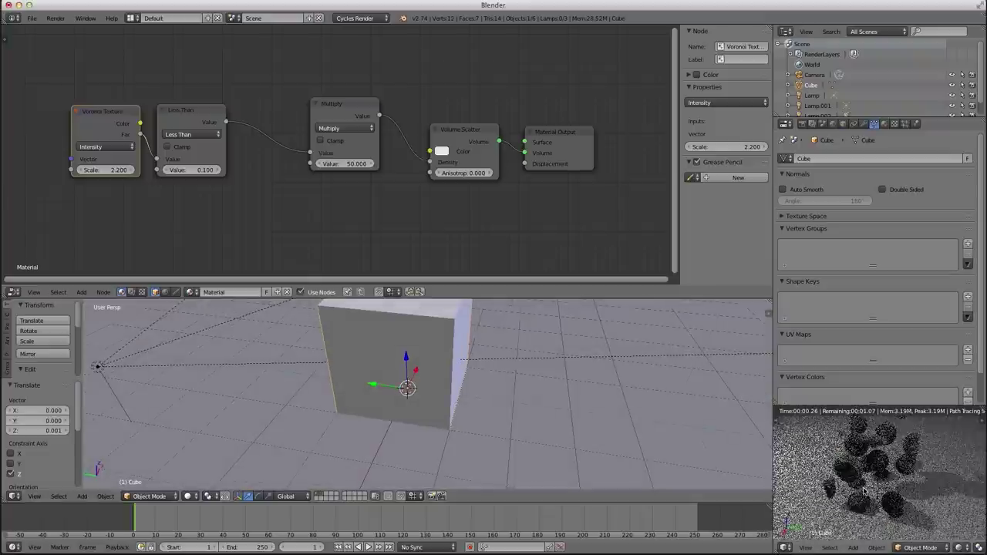
pyautogui.scroll(-2, 871, 483)
pyautogui.scroll(-2, 457, 357)
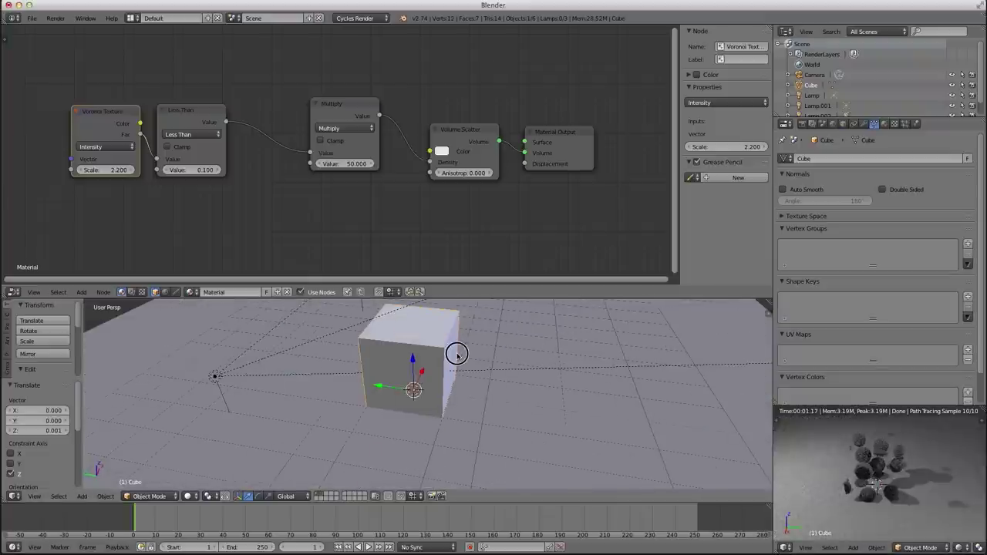
pyautogui.keyDown('shift'); pyautogui.moveTo(459, 352); pyautogui.dragTo(456, 374, button='middle'); pyautogui.keyUp('shift')
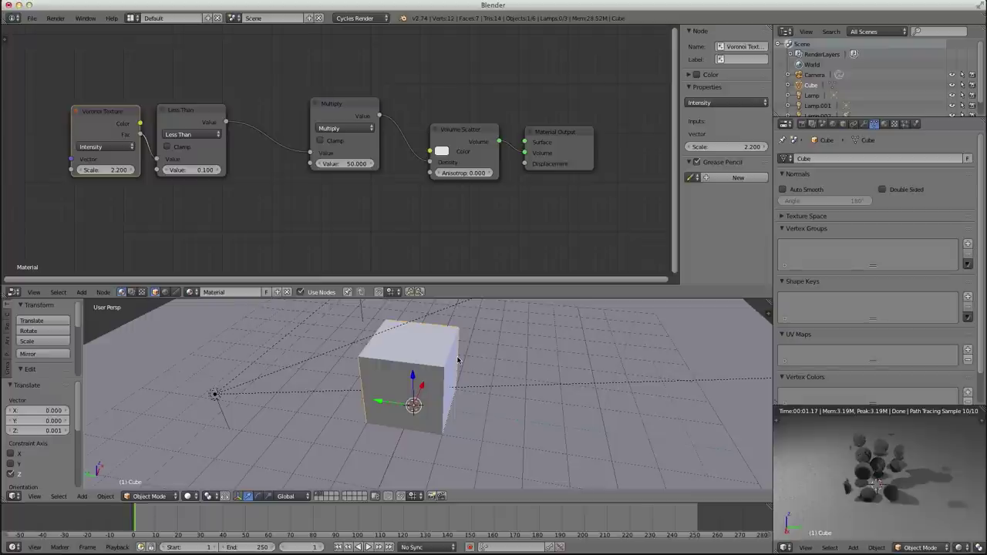
# Rearrange the node chain by moving Voronoi Texture and Less Than away from Multiply and repositioning Multiply and Volume Scatter.
pyautogui.scroll(1, 254, 187)
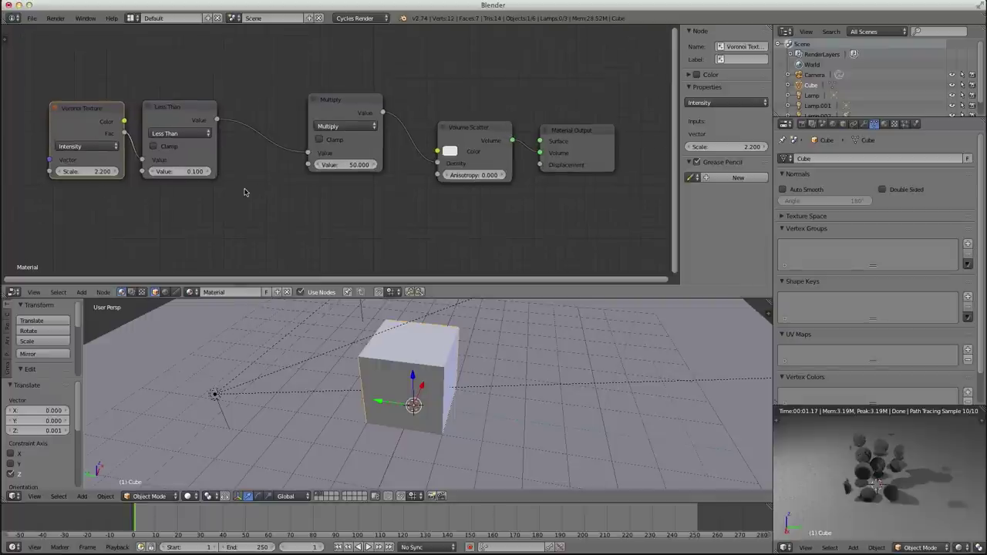
pyautogui.moveTo(245, 190); pyautogui.dragTo(306, 197, button='middle')
pyautogui.keyDown('shift'); pyautogui.moveTo(193, 121); pyautogui.dragTo(170, 129); pyautogui.keyUp('shift')
pyautogui.keyDown('shift'); pyautogui.click(249, 125); pyautogui.keyUp('shift')
pyautogui.click(79, 140)
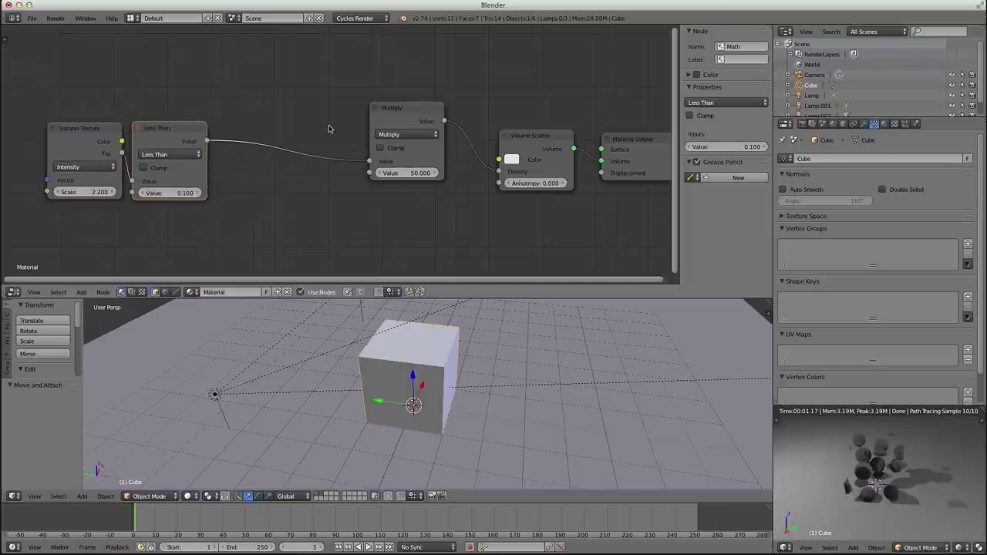
pyautogui.moveTo(408, 115); pyautogui.dragTo(369, 131)
pyautogui.click(80, 138)
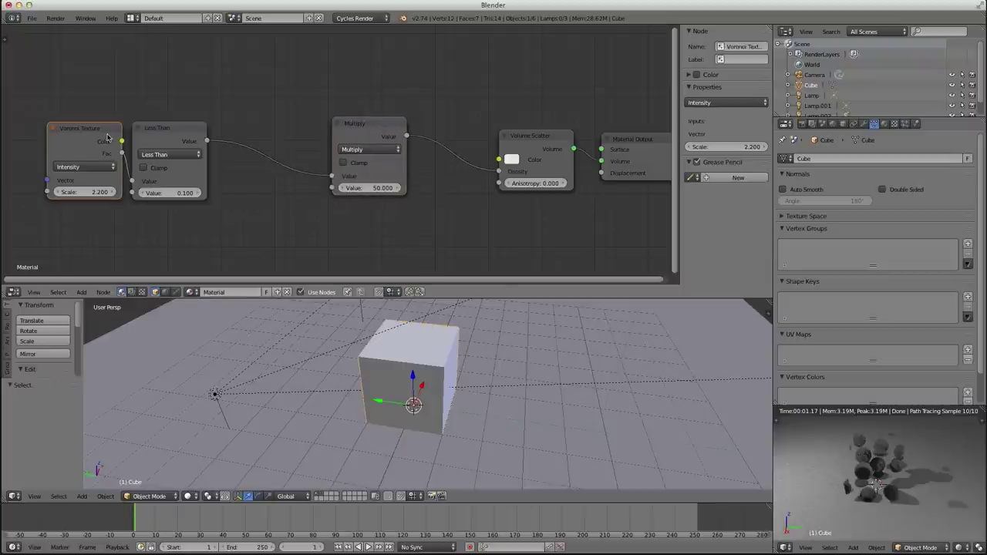
pyautogui.keyDown('shift'); pyautogui.click(165, 133); pyautogui.keyUp('shift')
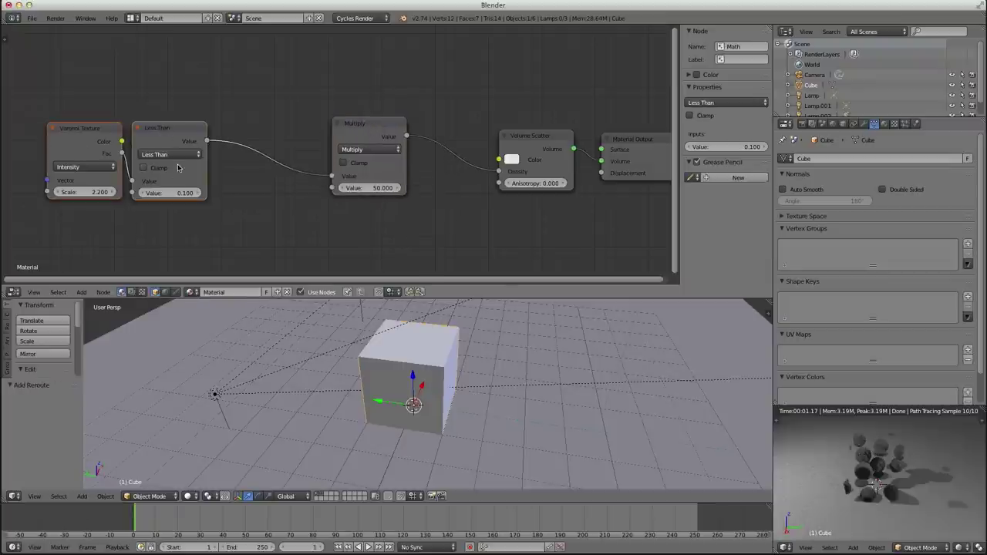
pyautogui.moveTo(378, 128); pyautogui.dragTo(375, 126)
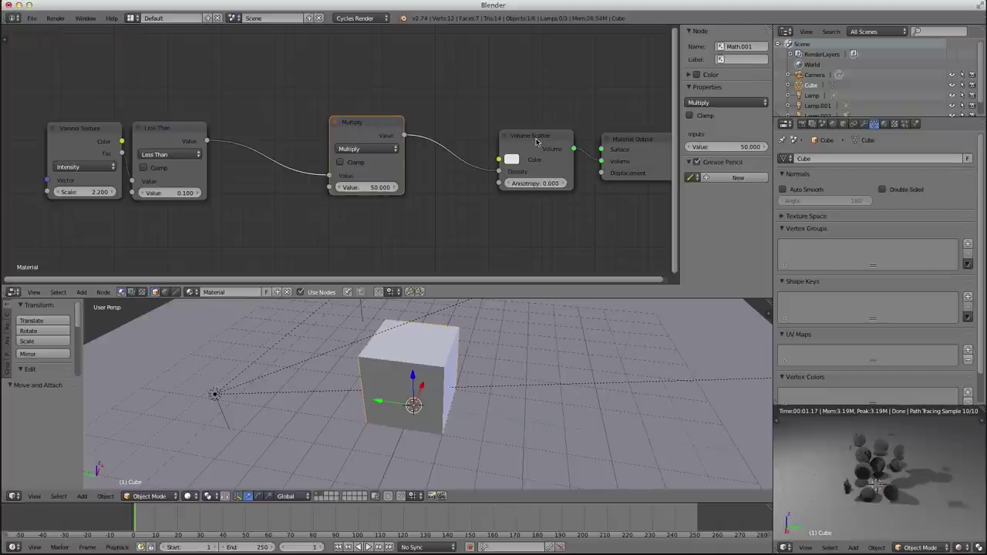
pyautogui.moveTo(536, 140); pyautogui.dragTo(541, 137)
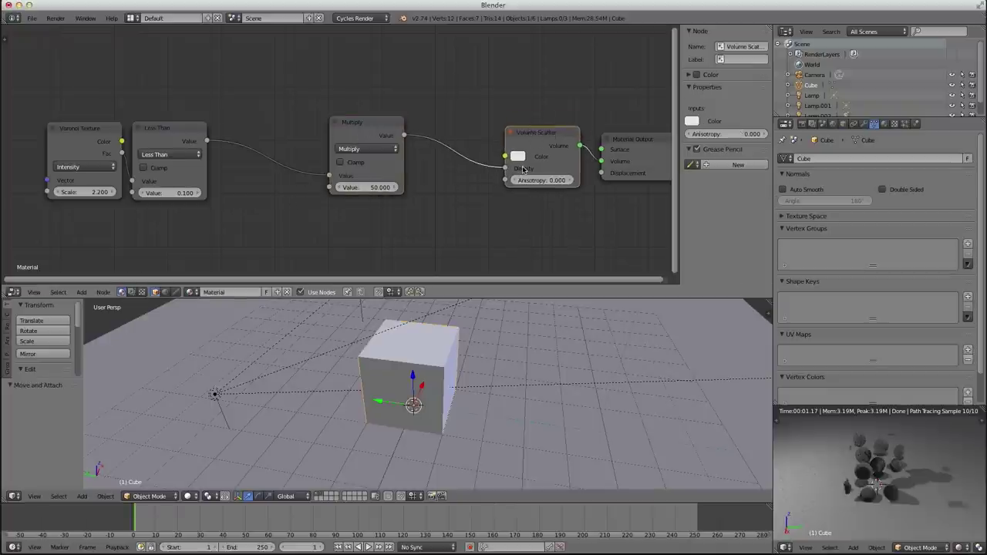
# Unlink Multiply from Volume Scatter, test the density at 73.4 and 1, and reconnect Multiply's output to Density.
pyautogui.keyDown('ctrl'); pyautogui.moveTo(468, 139); pyautogui.dragTo(468, 190, button='right'); pyautogui.keyUp('ctrl')
pyautogui.moveTo(542, 170); pyautogui.dragTo(709, 170)
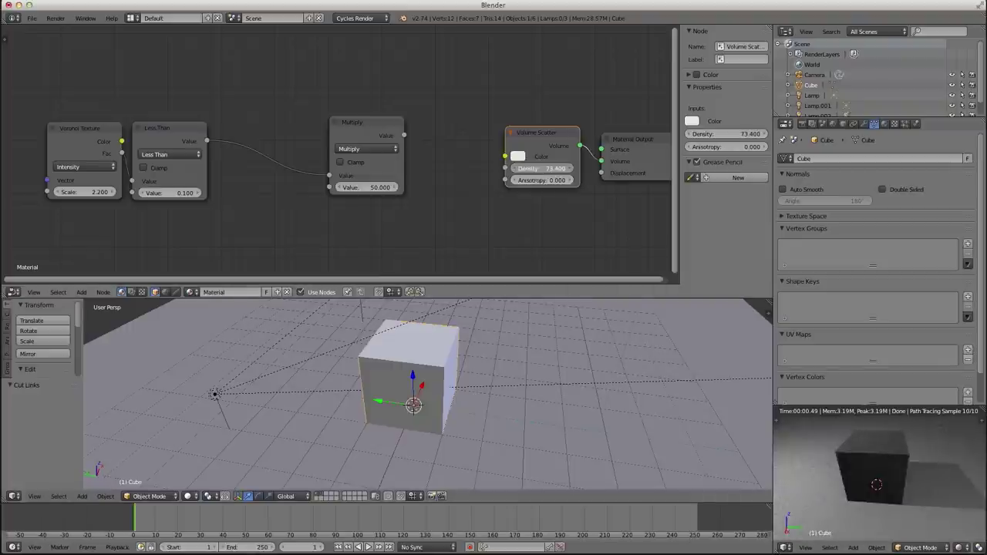
pyautogui.write('1')
pyautogui.press('Return')
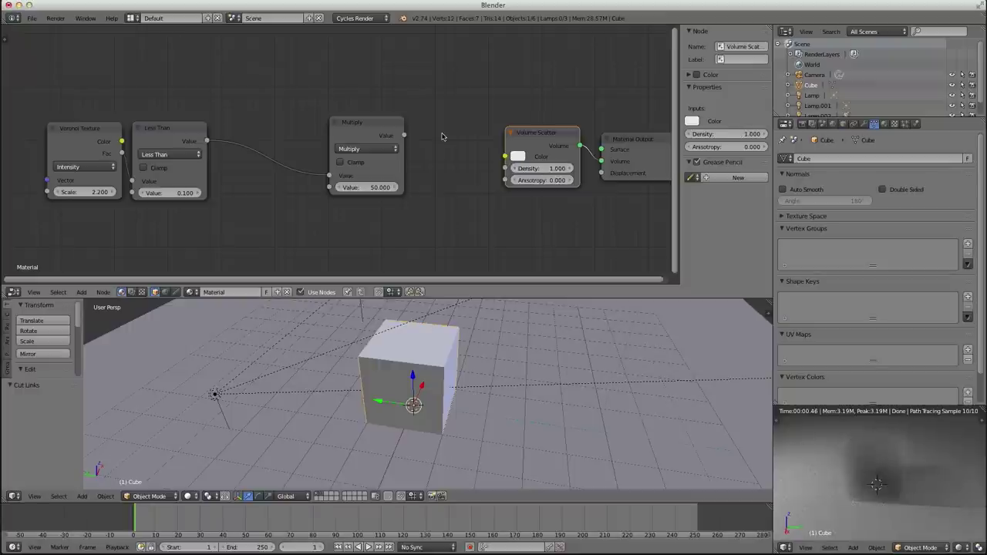
pyautogui.moveTo(402, 136); pyautogui.dragTo(505, 168)
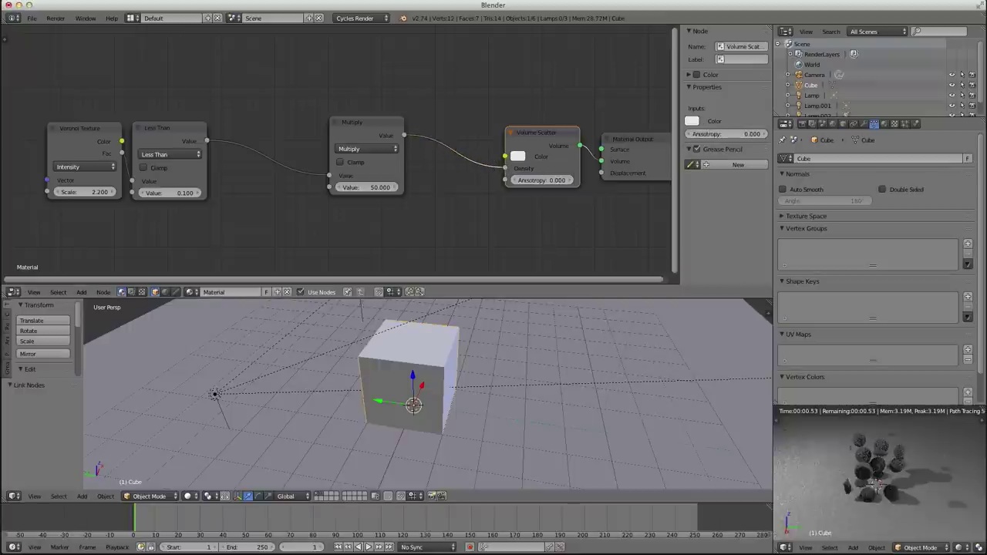
# Reposition Material Output so its Volume input lines up with Volume Scatter's output, and check the rendered spheres from another angle.
pyautogui.click(621, 144)
pyautogui.scroll(2, 536, 198)
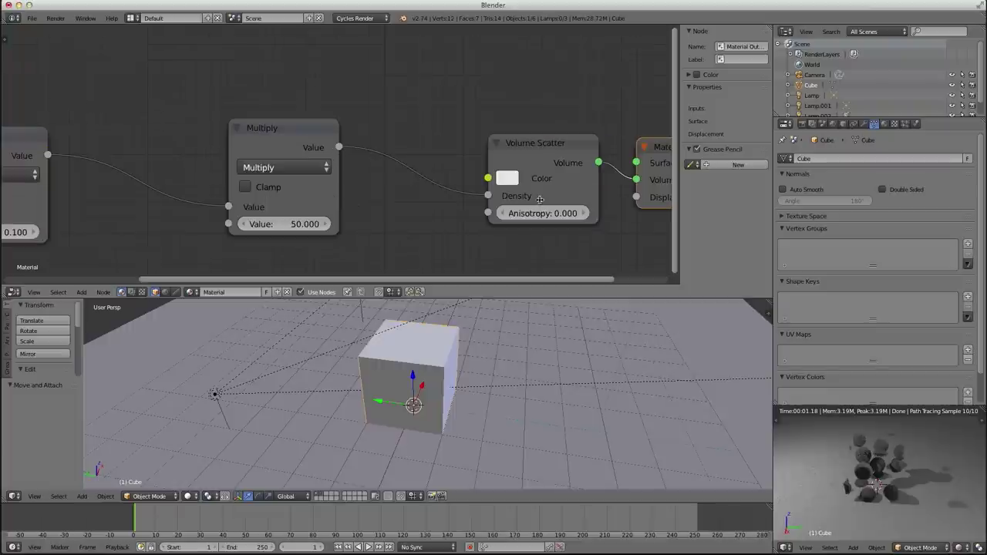
pyautogui.moveTo(617, 174); pyautogui.dragTo(440, 200, button='middle')
pyautogui.moveTo(564, 178); pyautogui.dragTo(568, 162)
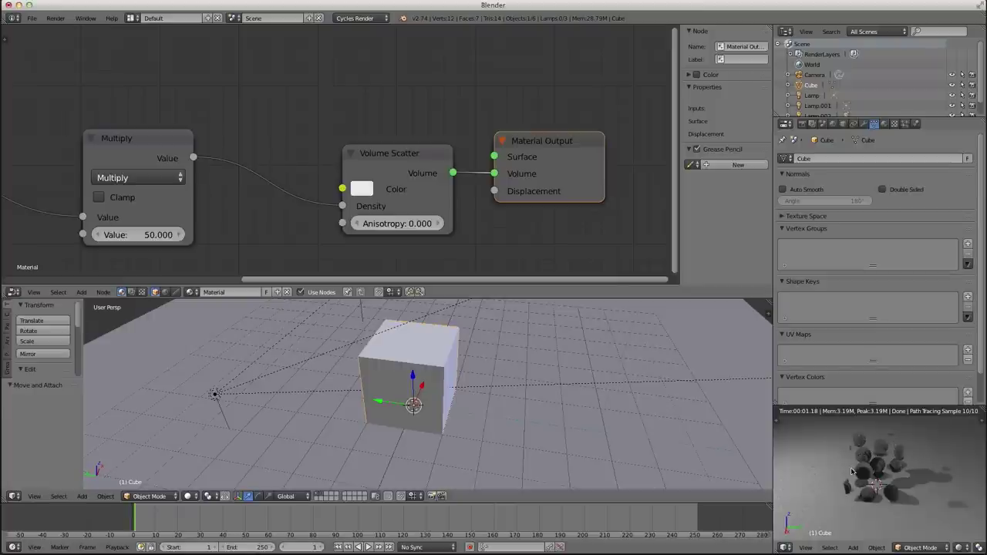
pyautogui.moveTo(900, 462); pyautogui.dragTo(919, 482, button='middle')
pyautogui.scroll(2, 883, 472)
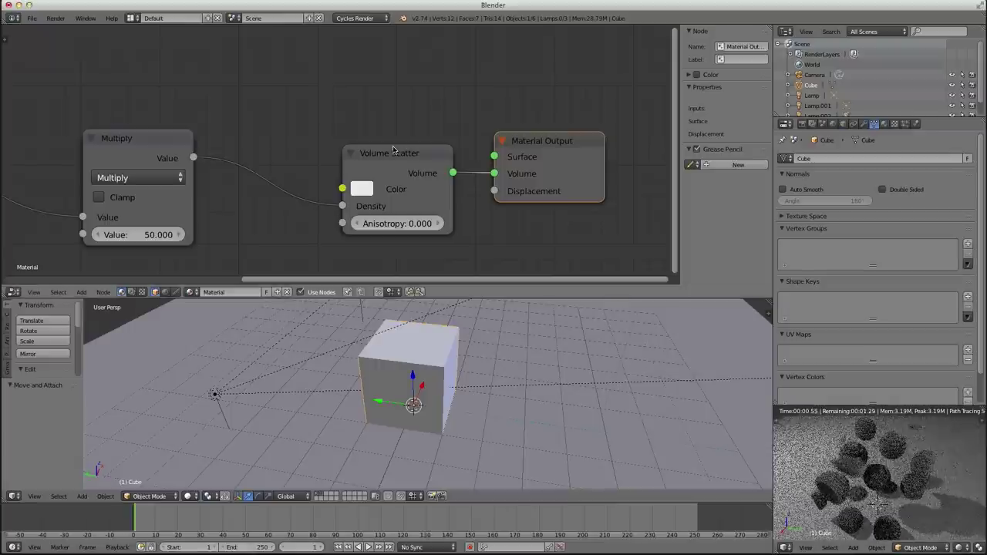
# Move Volume Scatter level with Material Output, and disconnect and reconnect the Volume link between them.
pyautogui.moveTo(381, 174); pyautogui.dragTo(386, 160)
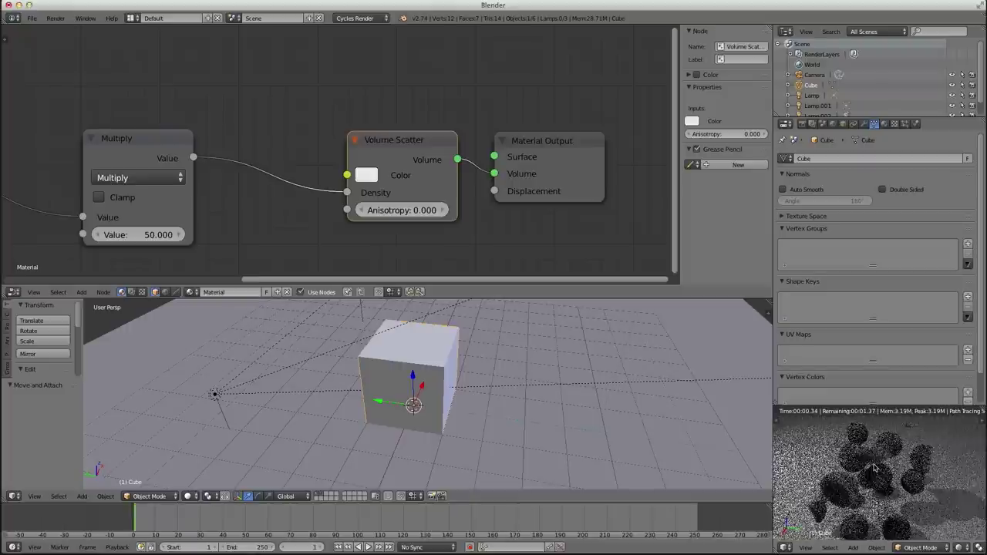
pyautogui.keyDown('ctrl'); pyautogui.moveTo(472, 160); pyautogui.dragTo(480, 180, button='right'); pyautogui.keyUp('ctrl')
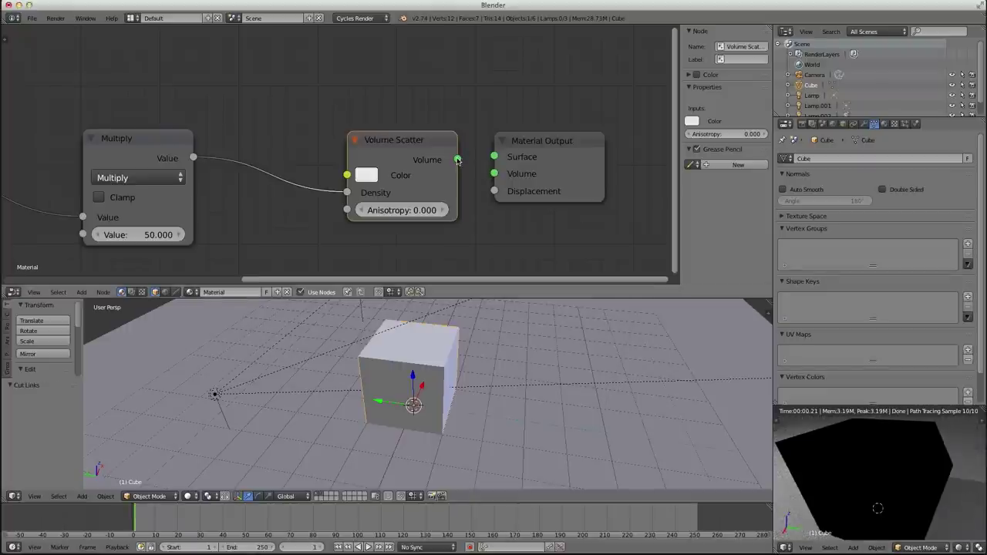
pyautogui.moveTo(457, 159); pyautogui.dragTo(494, 174)
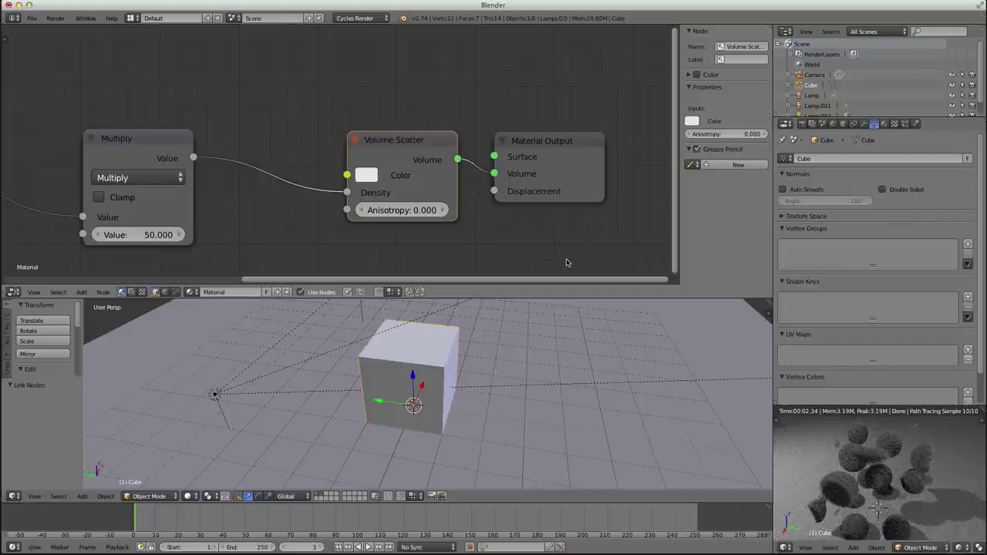
# Shift the Multiply node slightly and move Voronoi Texture farther away from Less Than.
pyautogui.scroll(-7, 506, 221)
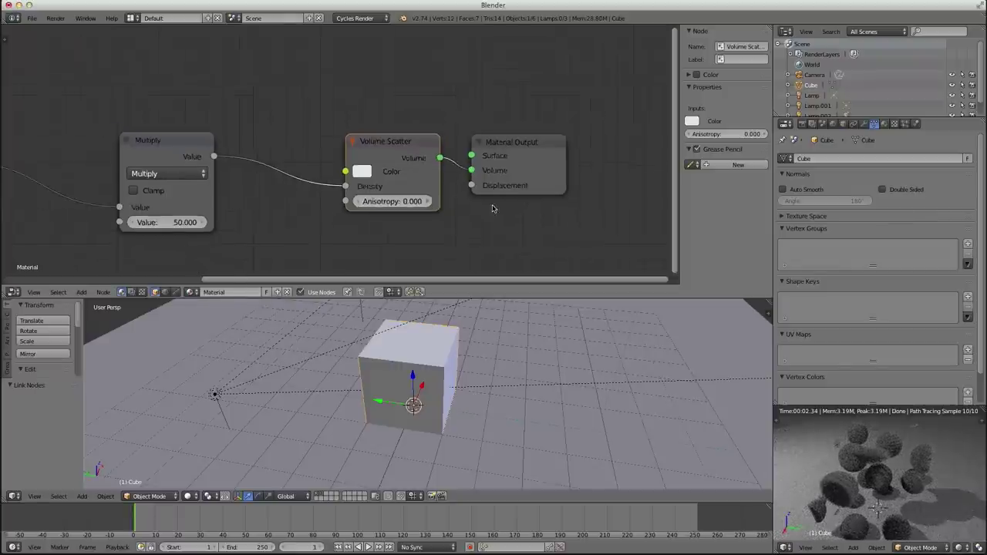
pyautogui.moveTo(340, 216); pyautogui.dragTo(481, 195, button='middle')
pyautogui.moveTo(356, 122); pyautogui.dragTo(349, 120)
pyautogui.moveTo(103, 132); pyautogui.dragTo(67, 132)
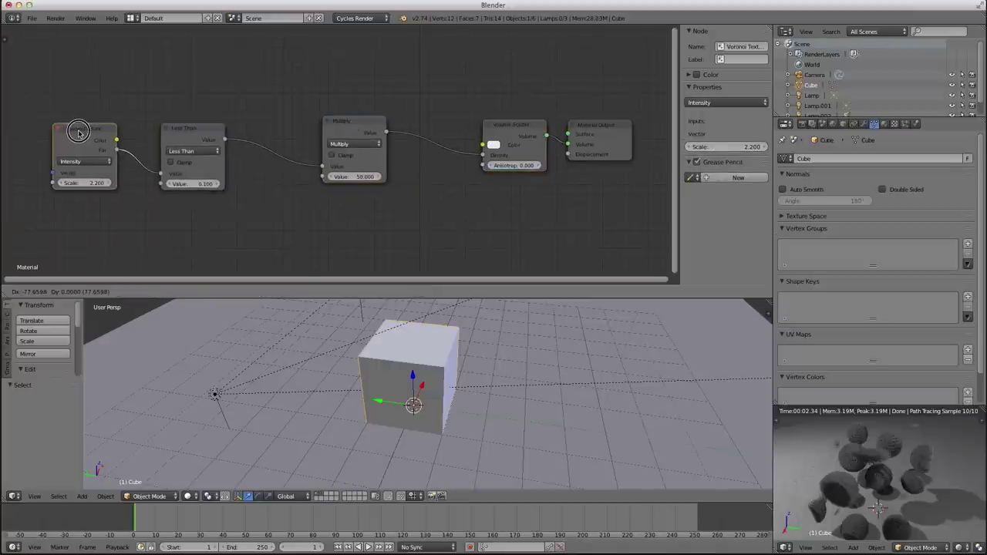
# Duplicate the Less Than node and place the copy directly beneath the original.
pyautogui.click(193, 137)
pyautogui.hotkey('shift', 'd')
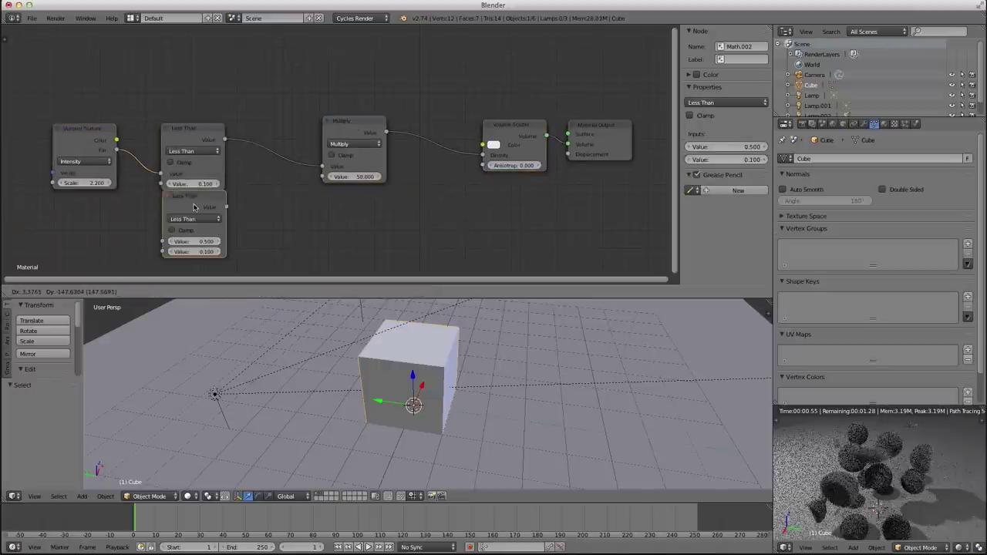
pyautogui.click(195, 220)
pyautogui.moveTo(286, 214); pyautogui.dragTo(321, 108, button='middle')
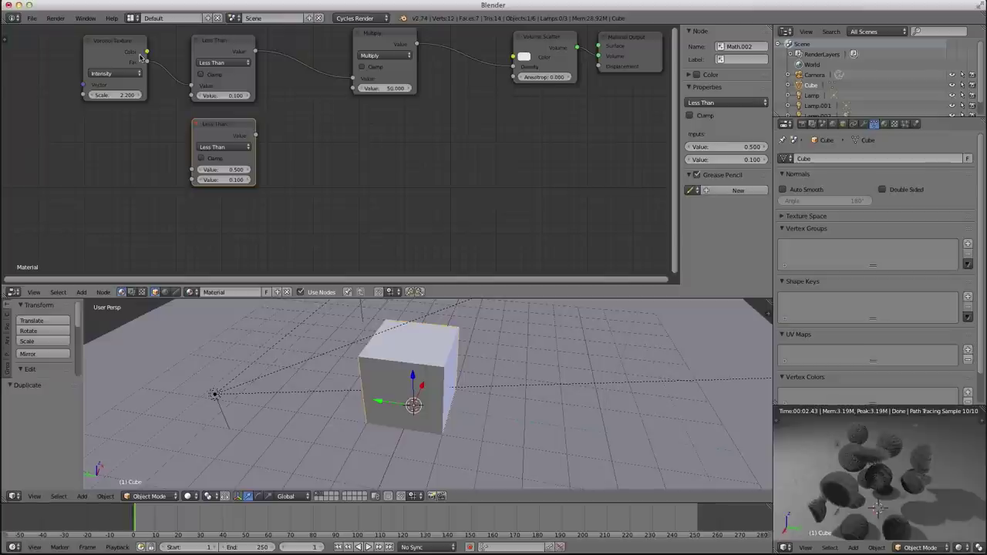
# Connect Voronoi Texture's Fac output to the lower Less Than node's first value and position Voronoi Texture midway between both Less Than nodes.
pyautogui.moveTo(147, 64); pyautogui.dragTo(192, 170)
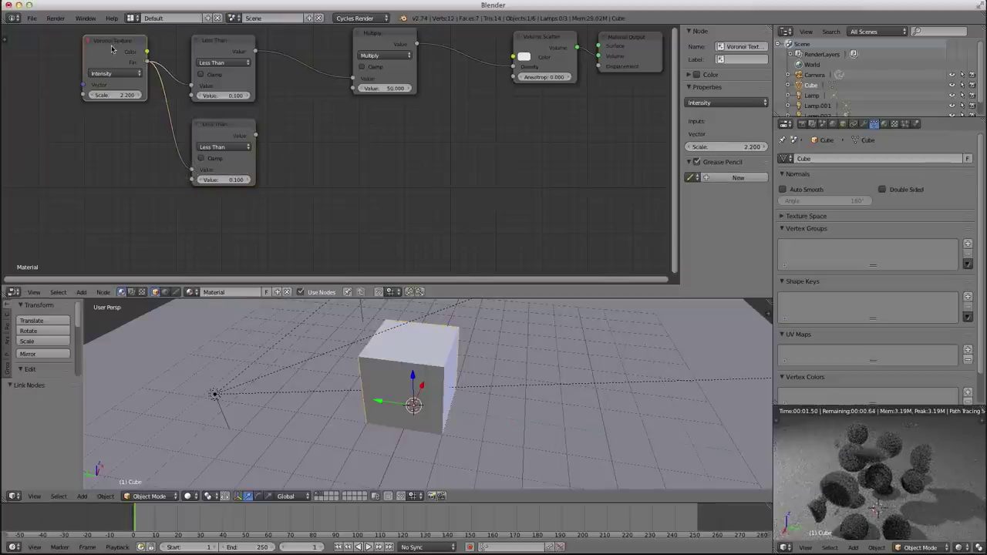
pyautogui.moveTo(112, 49); pyautogui.dragTo(117, 90)
pyautogui.moveTo(238, 151); pyautogui.dragTo(235, 186, button='middle')
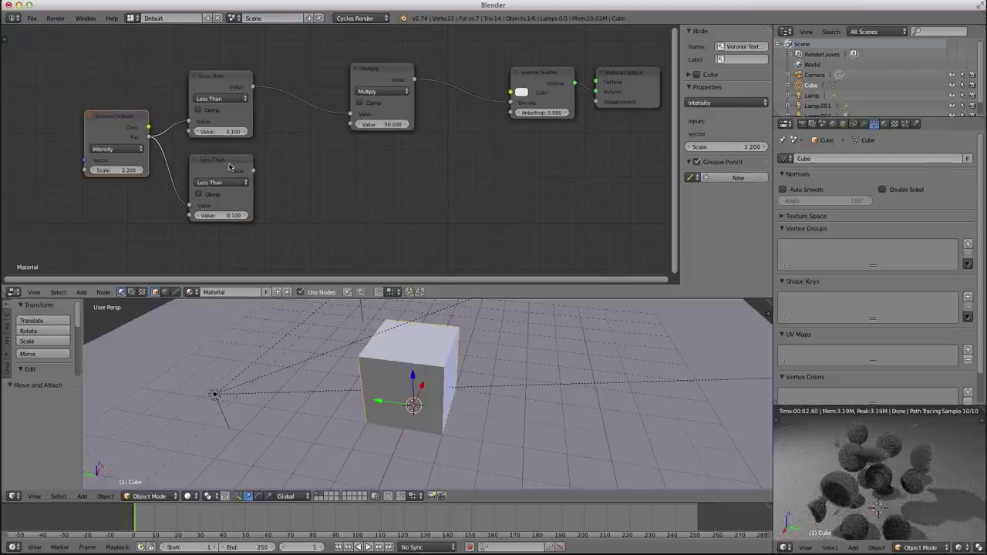
# Connect the lower Less Than node's output to Multiply's first value in place of the upper Less Than link.
pyautogui.scroll(2, 297, 184)
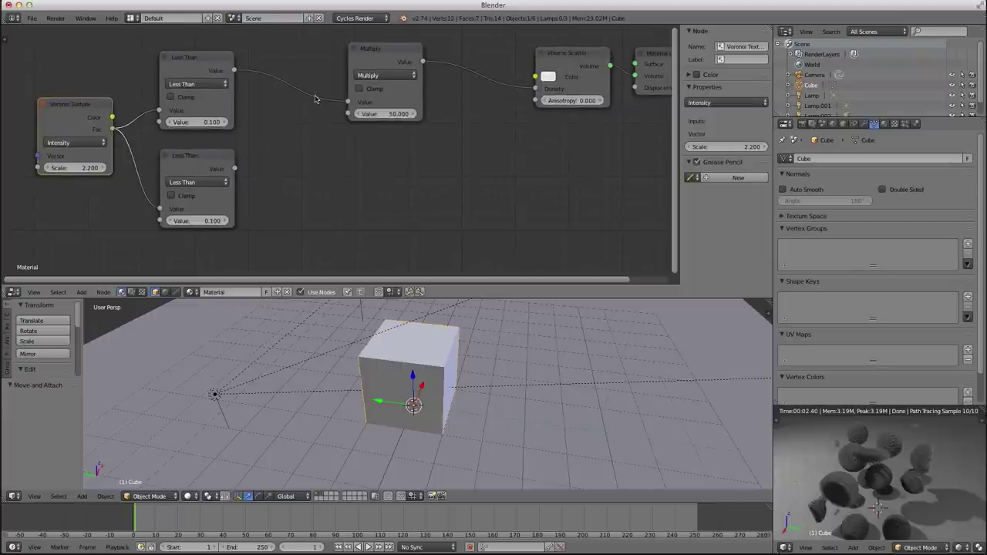
pyautogui.moveTo(235, 170); pyautogui.dragTo(348, 101)
pyautogui.keyDown('ctrl'); pyautogui.moveTo(290, 77); pyautogui.dragTo(297, 98, button='right'); pyautogui.keyUp('ctrl')
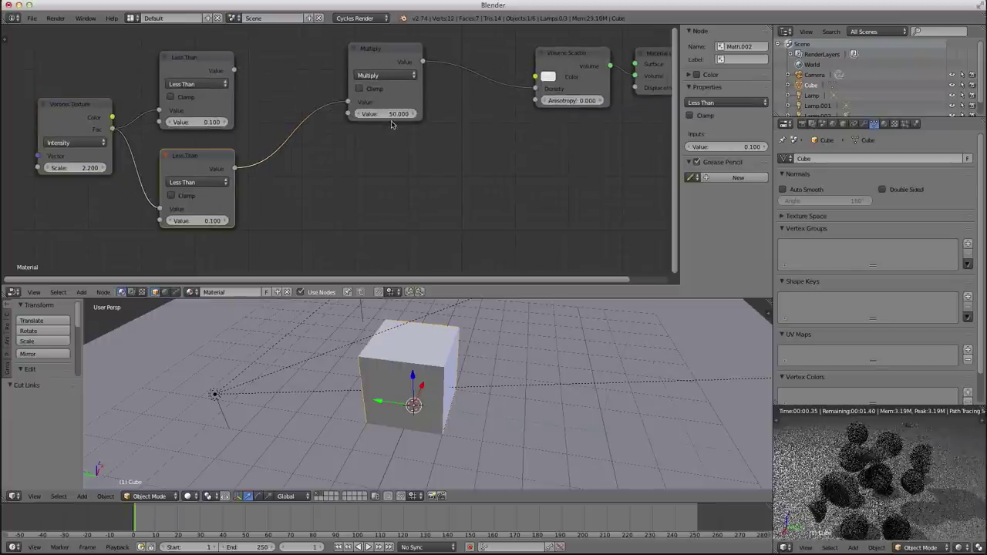
# Try comparison values of 0.08 and 0.06 on the lower Less Than node.
pyautogui.click(195, 220)
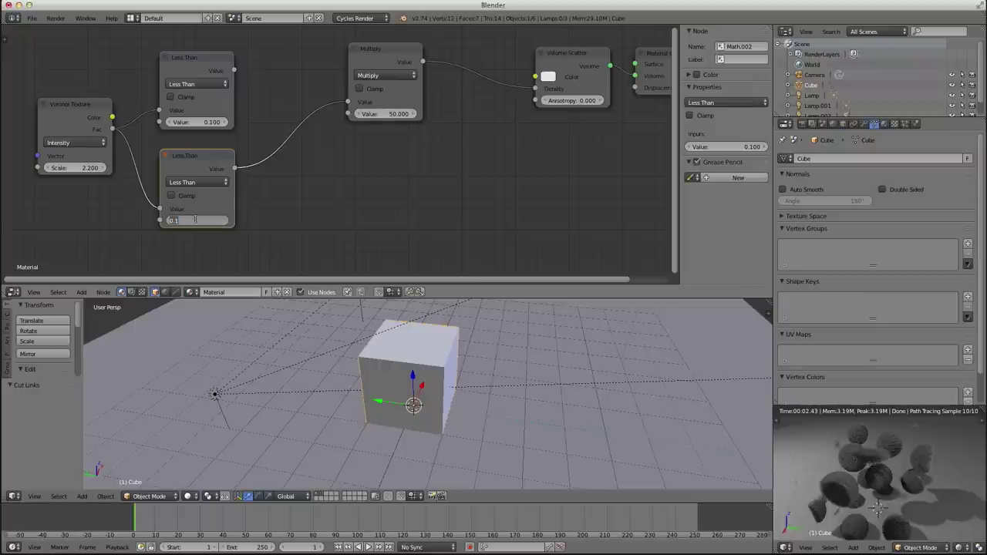
pyautogui.write('.08')
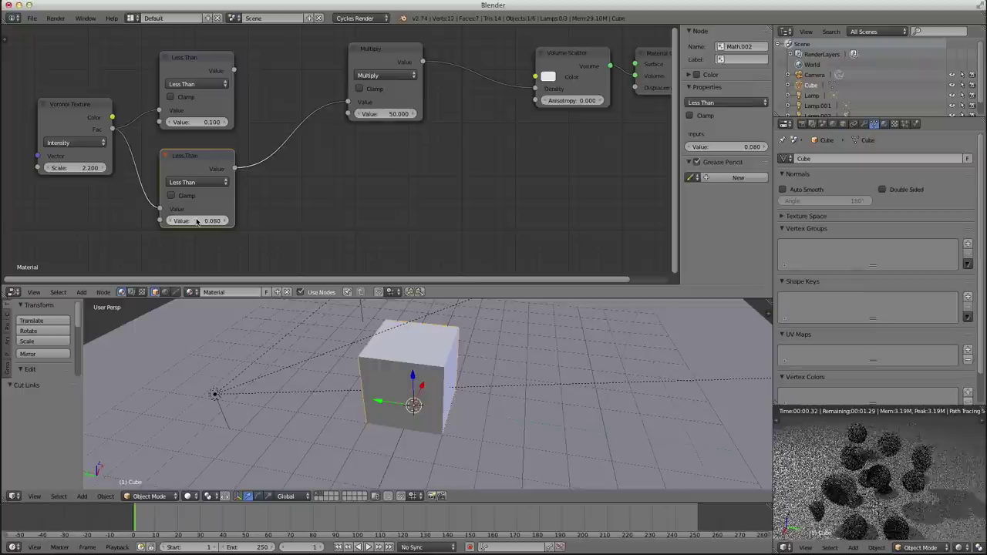
pyautogui.press('Return')
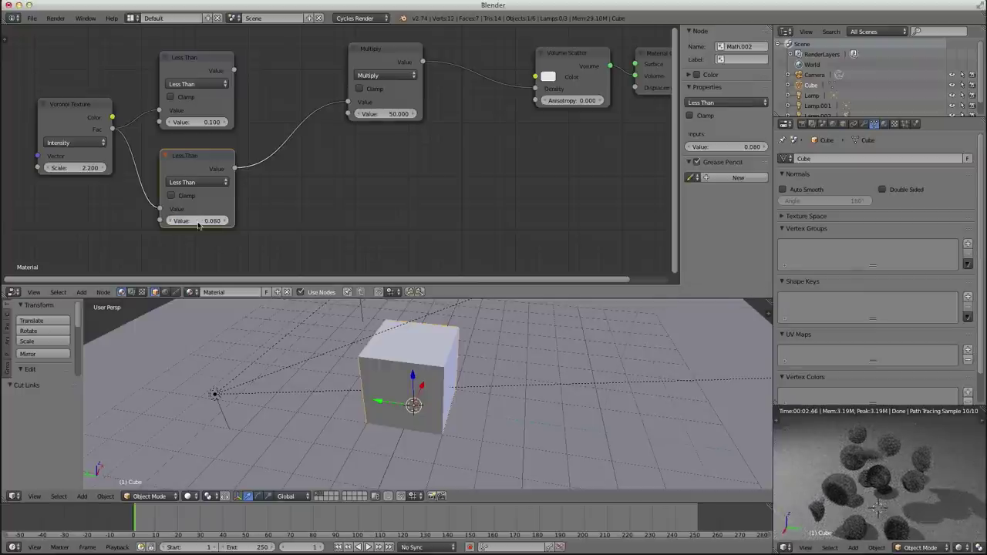
pyautogui.click(198, 221)
pyautogui.write('.06')
pyautogui.press('Return')
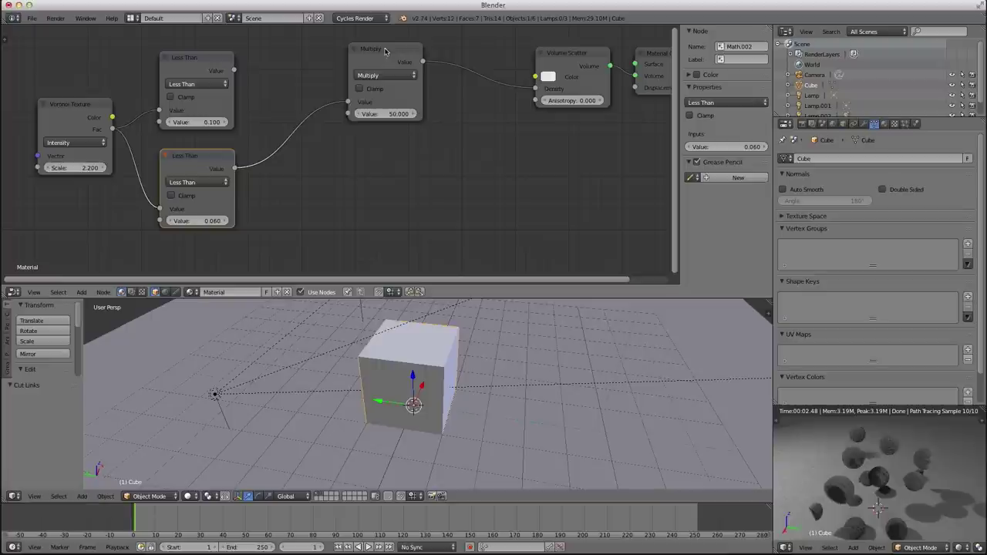
# Move Multiply closer to Volume Scatter and add a Math node set to Subtract in the space below.
pyautogui.moveTo(385, 50); pyautogui.dragTo(436, 54)
pyautogui.hotkey('shift', 'a')
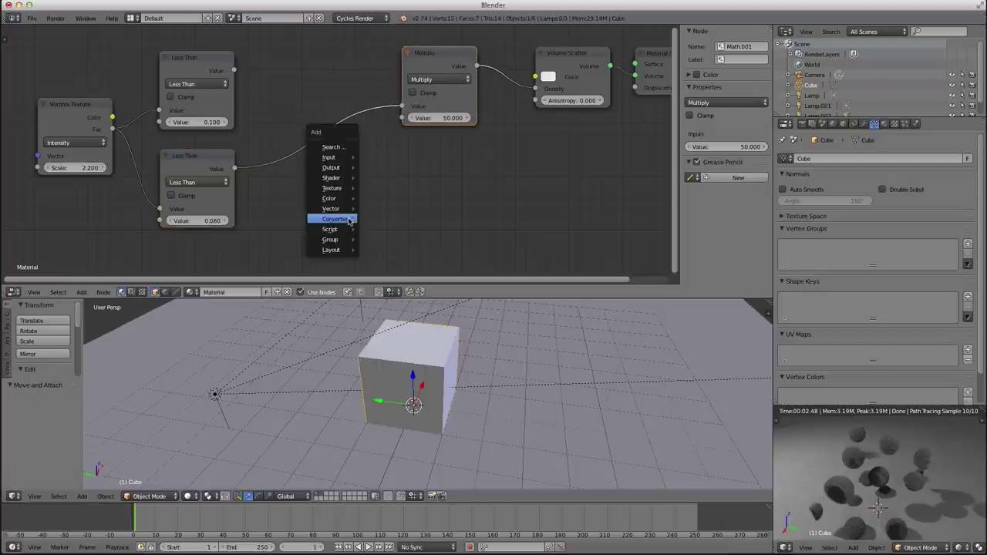
pyautogui.moveTo(339, 220)
pyautogui.click(378, 217)
pyautogui.click(322, 165)
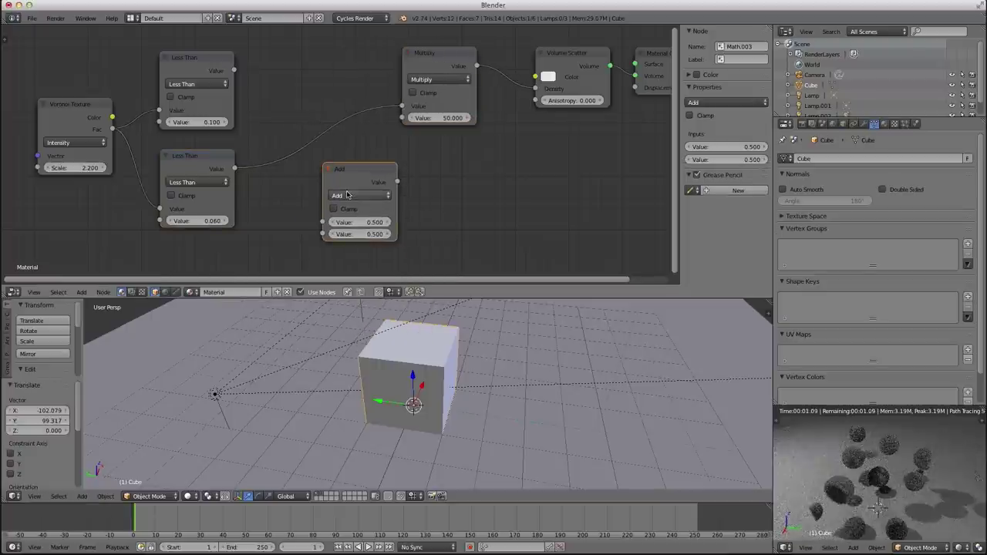
pyautogui.click(343, 196)
pyautogui.click(353, 220)
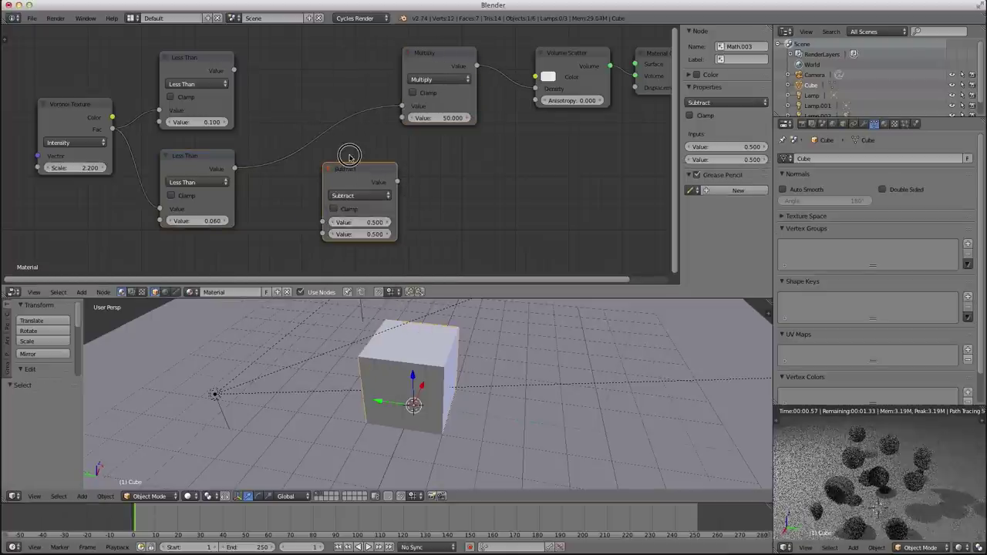
# Cut the lower Less Than link to Multiply, place Subtract before Multiply, and connect its output to Multiply's first value.
pyautogui.moveTo(347, 168); pyautogui.dragTo(274, 40)
pyautogui.keyDown('ctrl'); pyautogui.moveTo(286, 147); pyautogui.dragTo(312, 182); pyautogui.keyUp('ctrl')
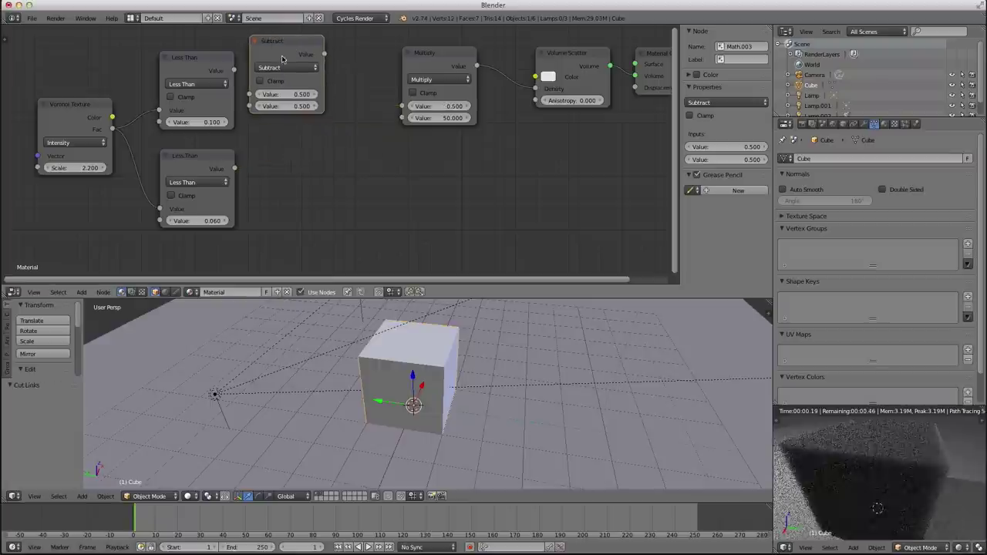
pyautogui.moveTo(289, 47); pyautogui.dragTo(402, 106)
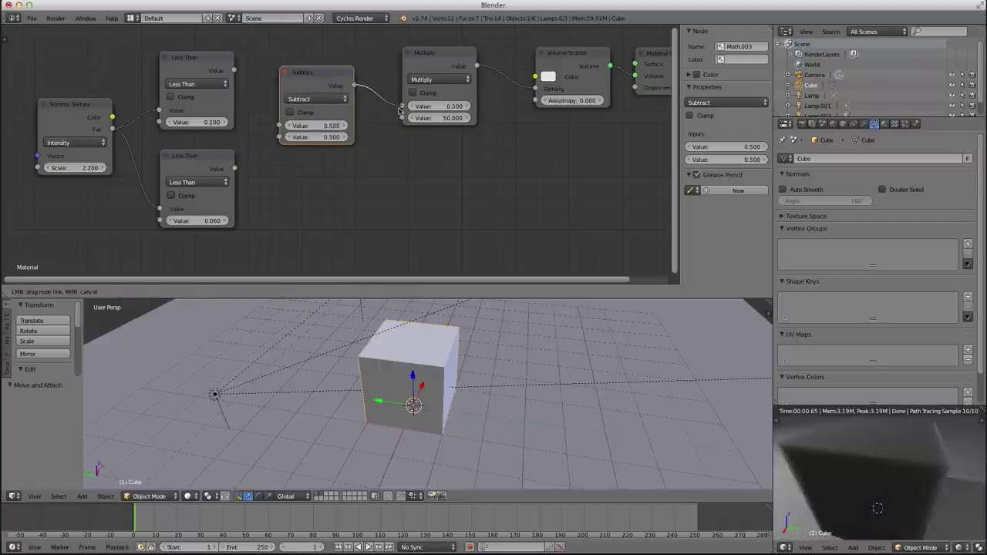
pyautogui.moveTo(314, 72)
pyautogui.mouseDown()
pyautogui.moveTo(332, 75)
pyautogui.moveTo(310, 62)
pyautogui.mouseUp()
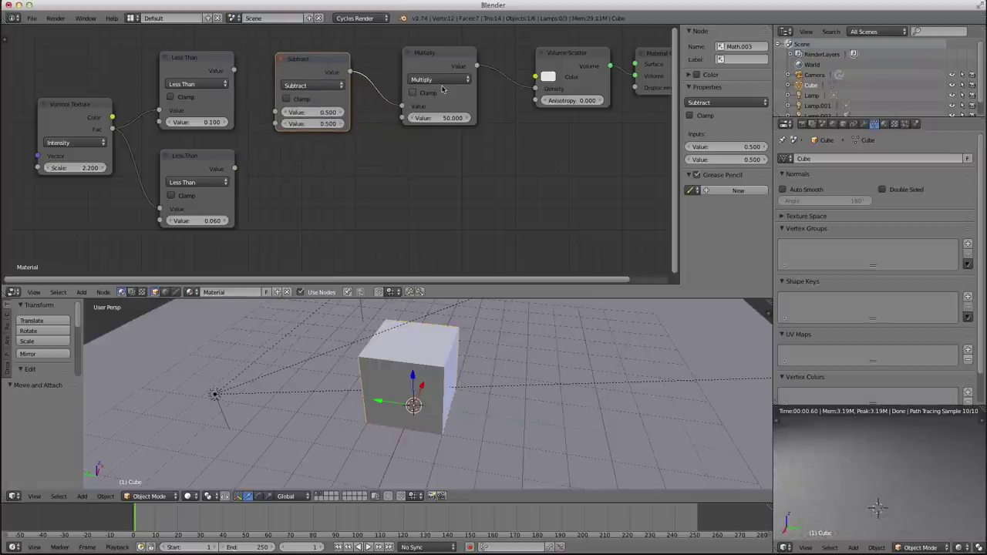
# Set Subtract's second value to 0 and connect the upper Less Than output to its first value, centring Subtract before Multiply.
pyautogui.click(310, 123)
pyautogui.write('0')
pyautogui.press('Return')
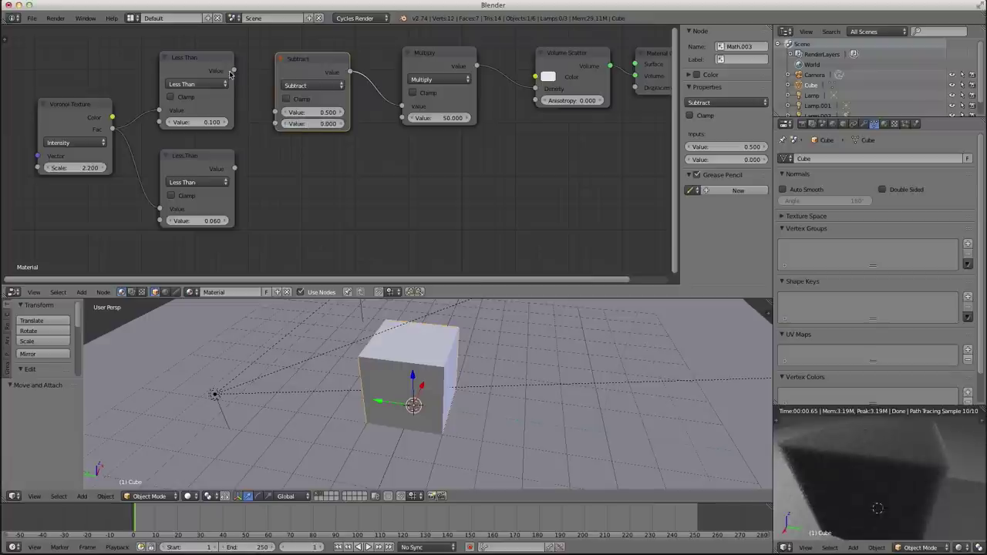
pyautogui.moveTo(234, 70); pyautogui.dragTo(276, 112)
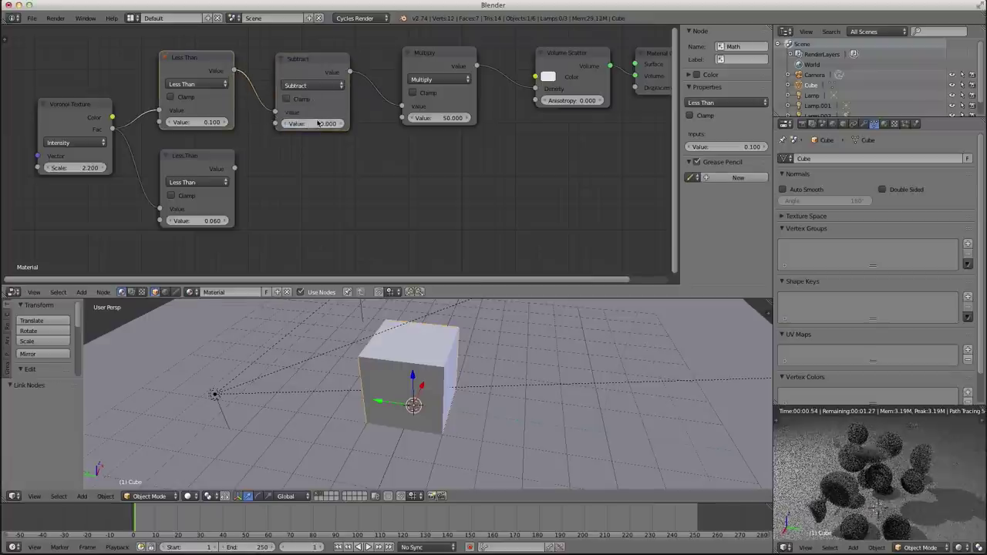
pyautogui.moveTo(305, 70); pyautogui.dragTo(327, 81)
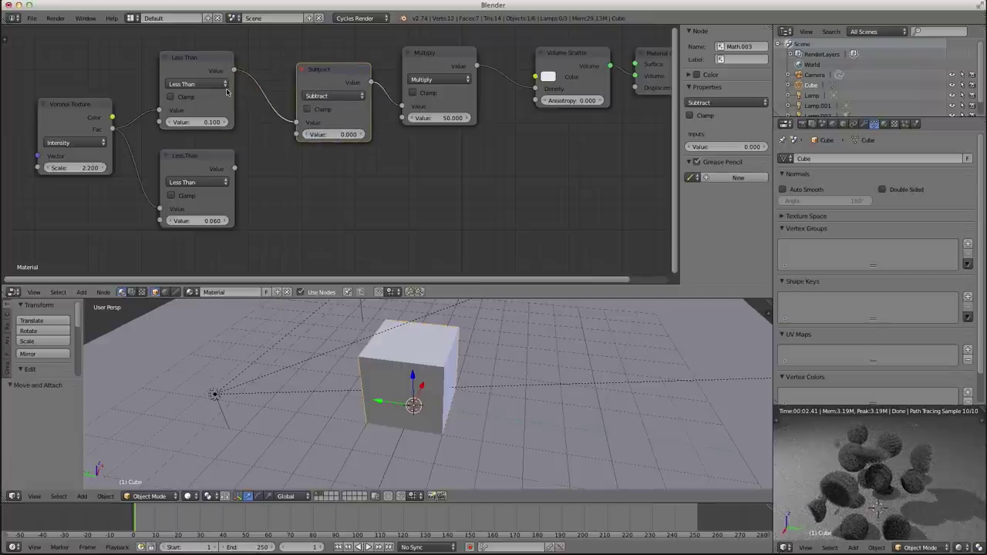
pyautogui.click(210, 75)
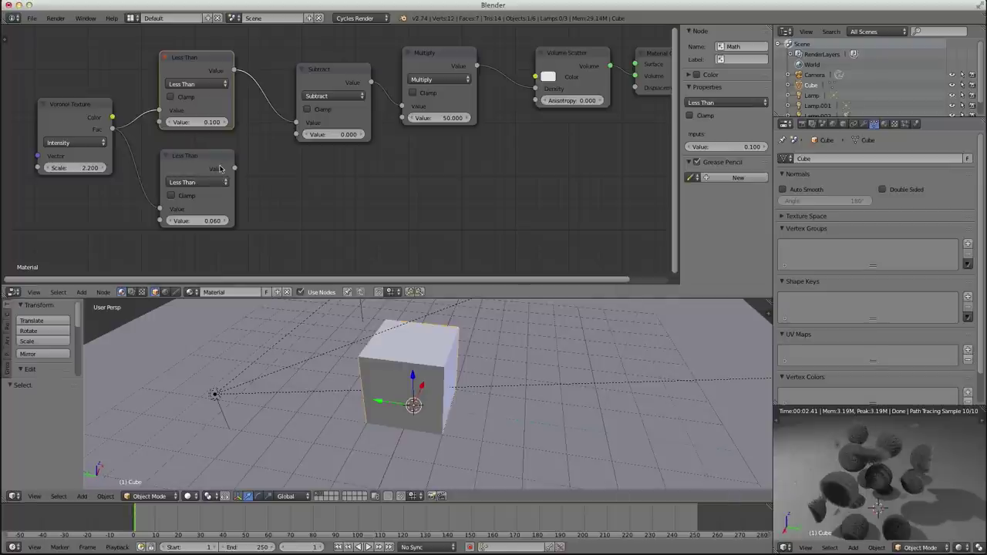
# Connect the lower Less Than output to Subtract's second value and check the spheres in the rendered preview.
pyautogui.moveTo(236, 169); pyautogui.dragTo(295, 135)
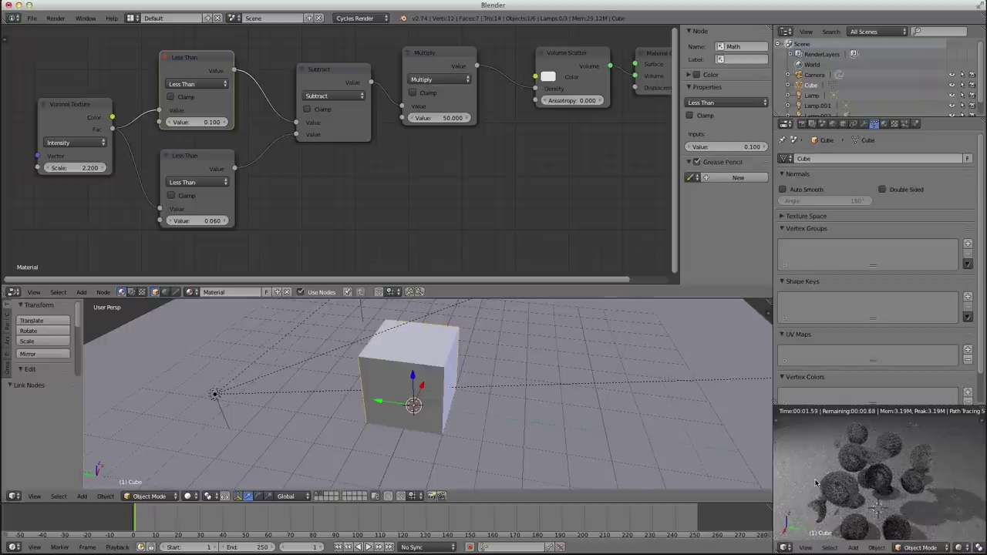
pyautogui.click(851, 481)
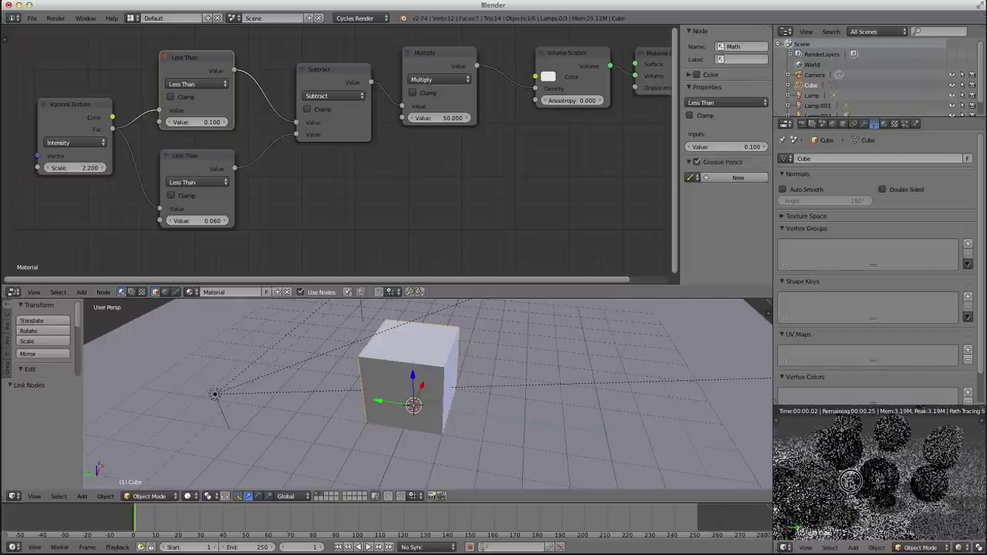
pyautogui.moveTo(852, 481); pyautogui.dragTo(872, 493, button='middle')
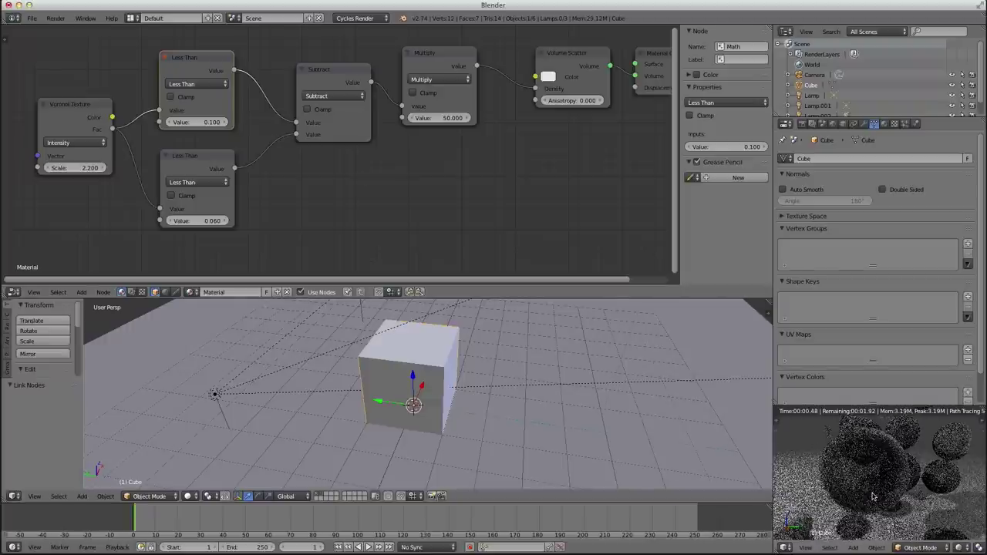
pyautogui.click(911, 474)
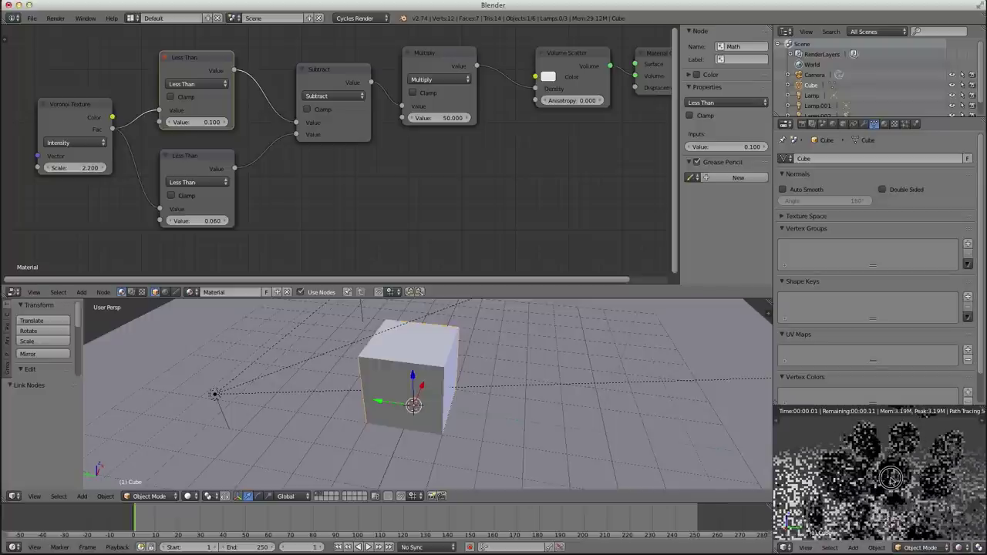
pyautogui.moveTo(890, 478); pyautogui.dragTo(887, 480, button='middle')
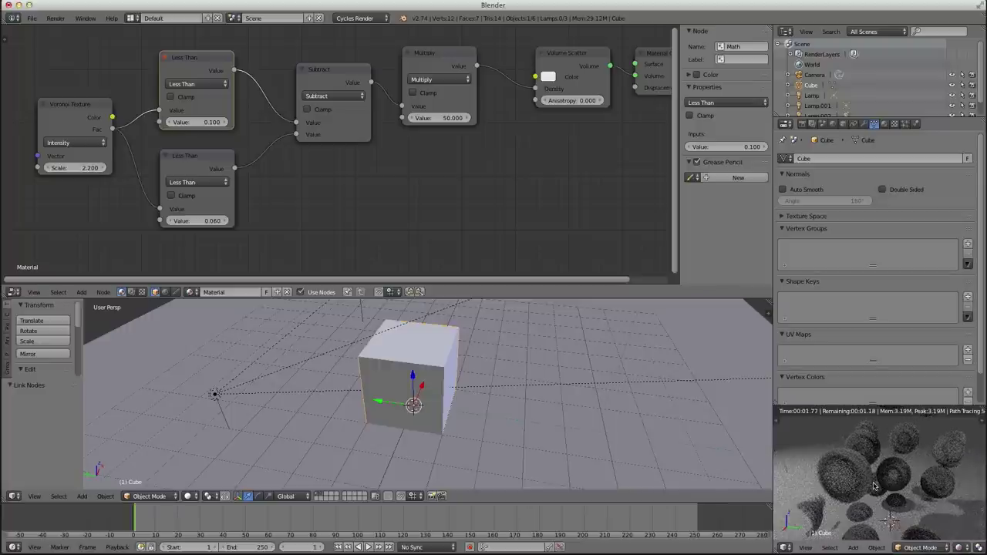
pyautogui.click(193, 221)
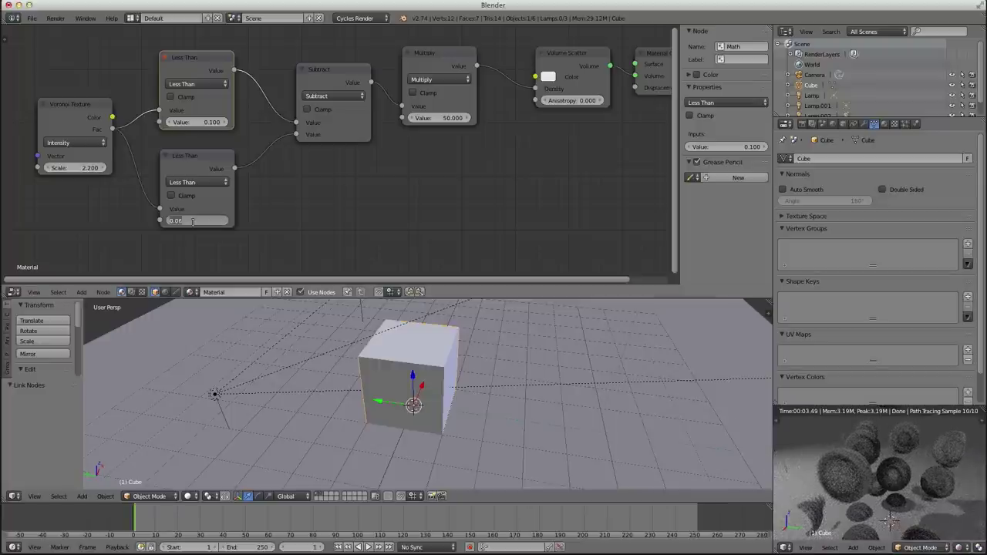
pyautogui.write('0.8')
pyautogui.press('Return')
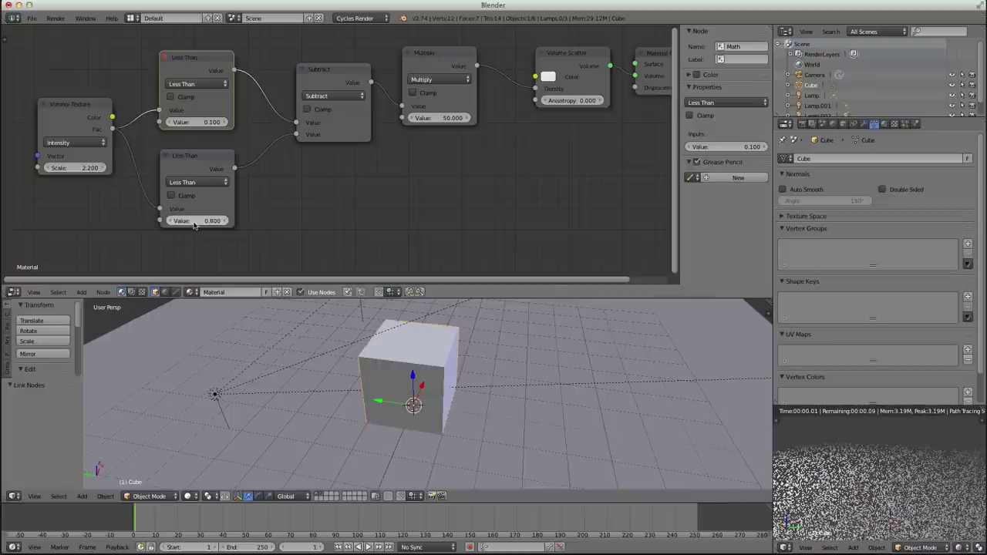
# Set the lower Less Than node's comparison value to 0.08.
pyautogui.click(193, 222)
pyautogui.write('0.08')
pyautogui.press('Return')
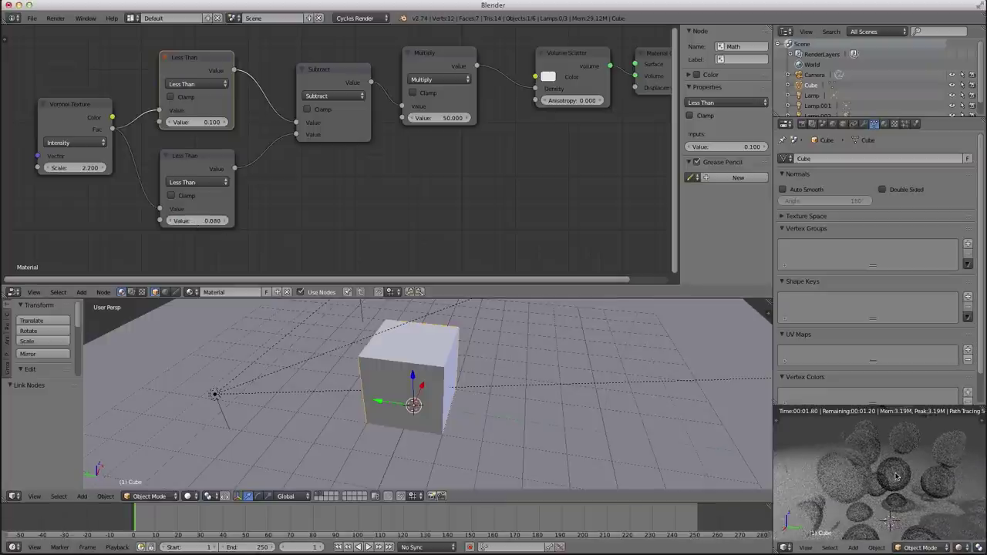
# Examine the volumetric spheres from several angles and distances, alternating the small preview viewport between rendered and solid shading.
pyautogui.moveTo(911, 483); pyautogui.dragTo(873, 489, button='middle')
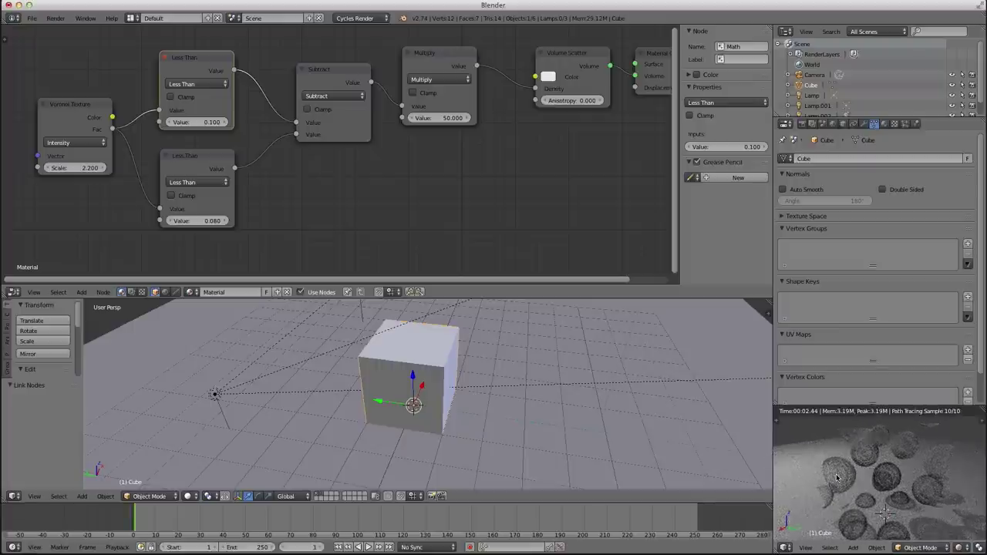
pyautogui.click(839, 482)
pyautogui.moveTo(841, 485); pyautogui.dragTo(838, 411, button='middle')
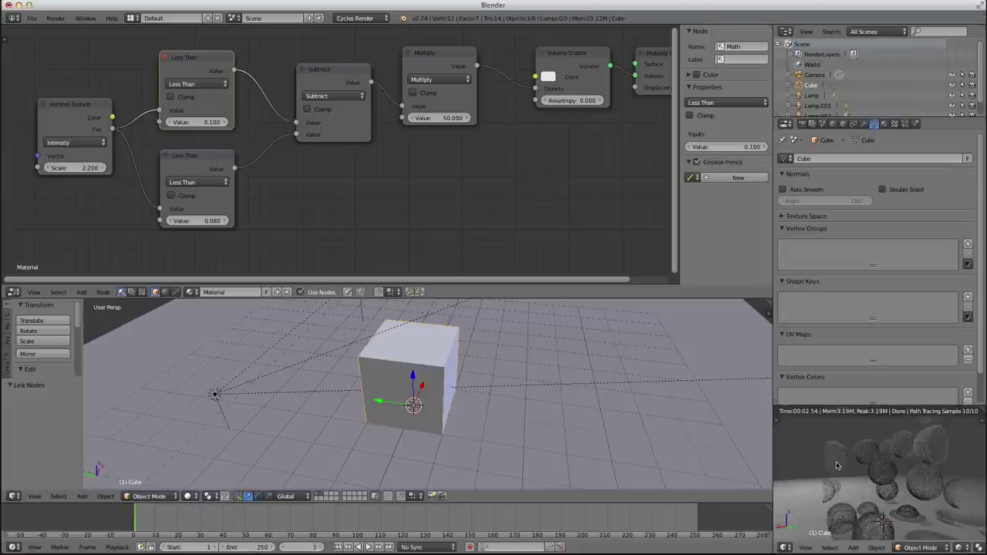
pyautogui.hotkey('shift', 'z')
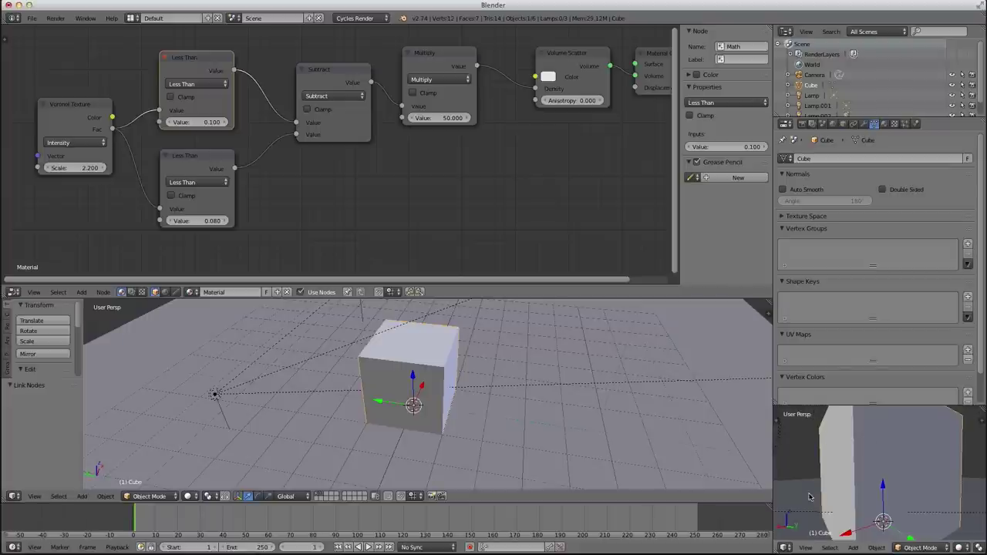
pyautogui.hotkey('shift', 'z')
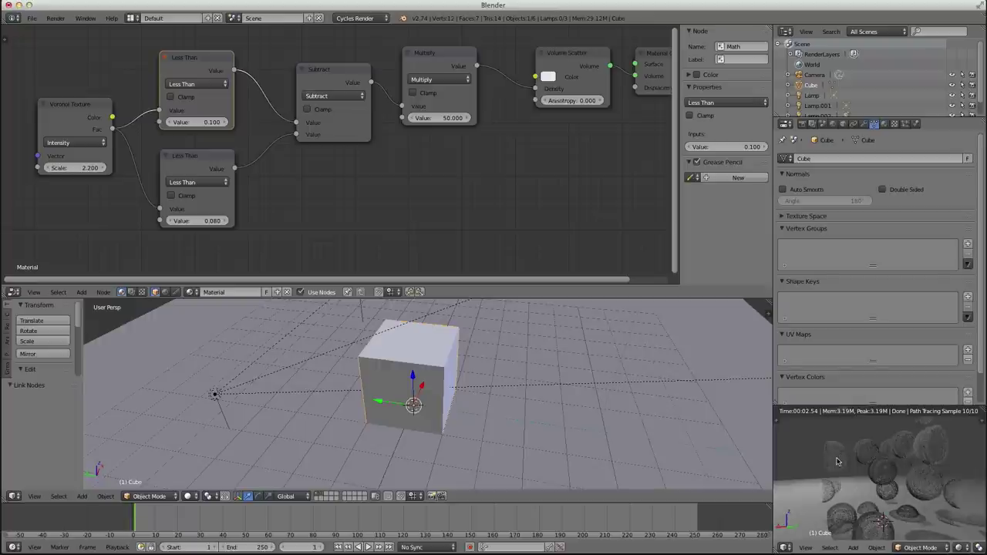
pyautogui.moveTo(905, 475); pyautogui.dragTo(936, 490, button='middle')
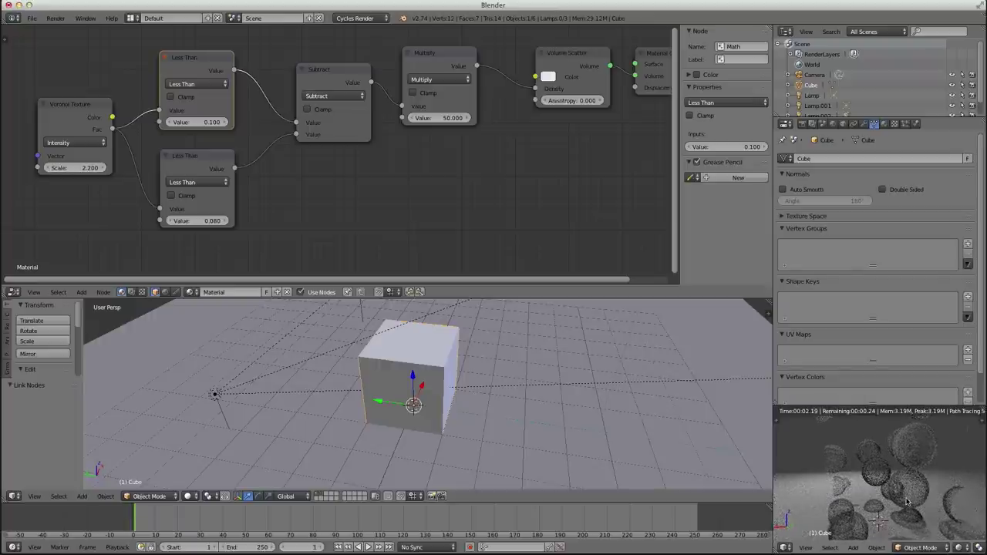
pyautogui.moveTo(907, 501); pyautogui.dragTo(891, 483, button='middle')
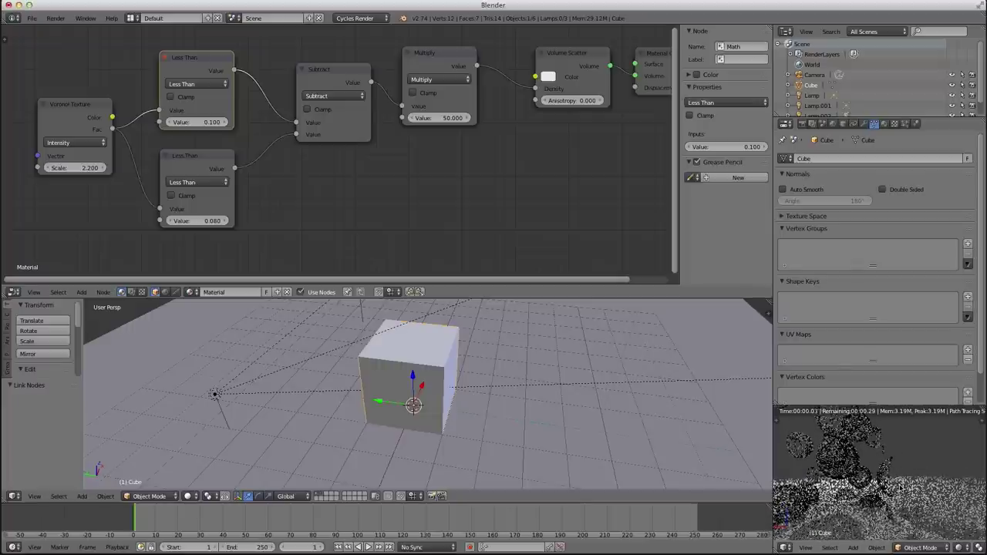
pyautogui.hotkey('shift', 'z')
pyautogui.hotkey('shift', 'z')
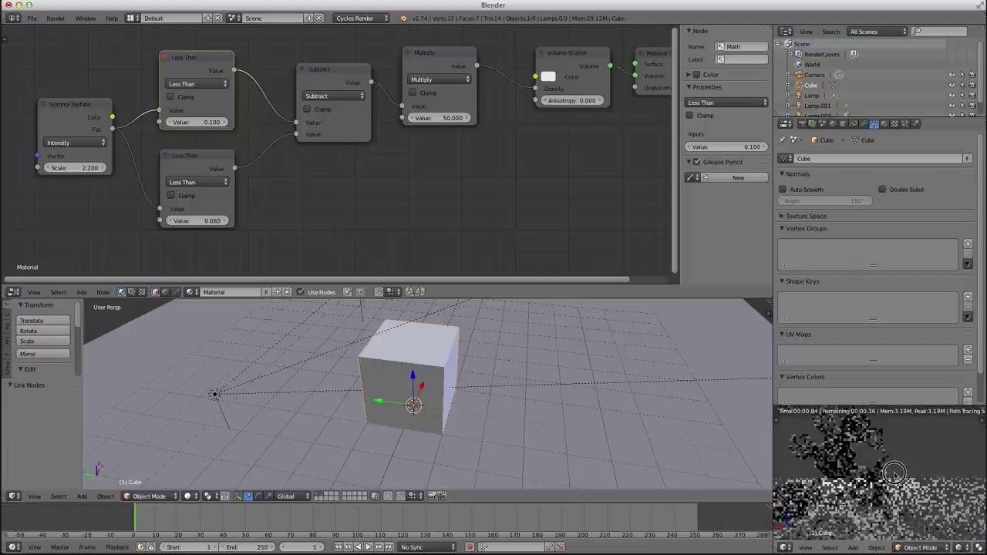
pyautogui.hotkey('shift', 'z')
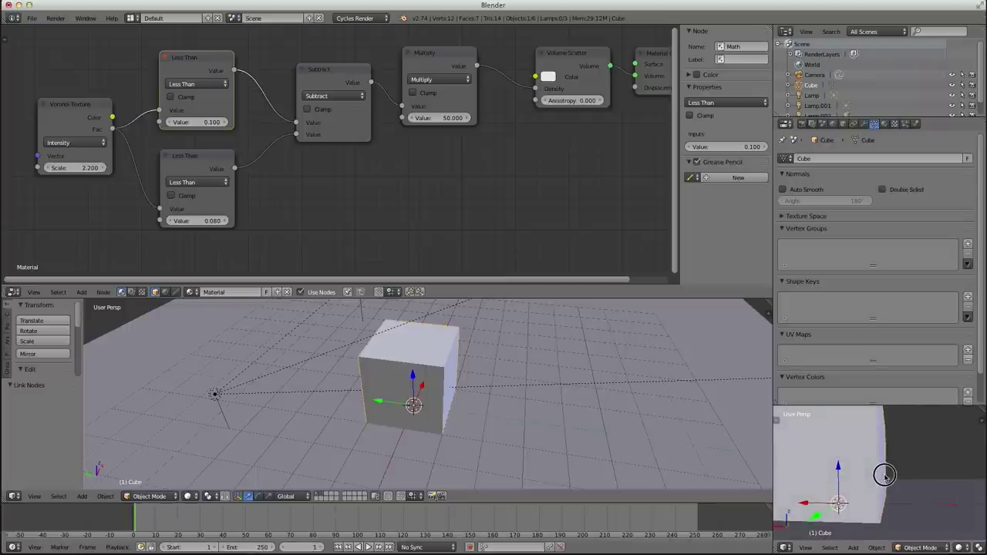
pyautogui.hotkey('shift', 'z')
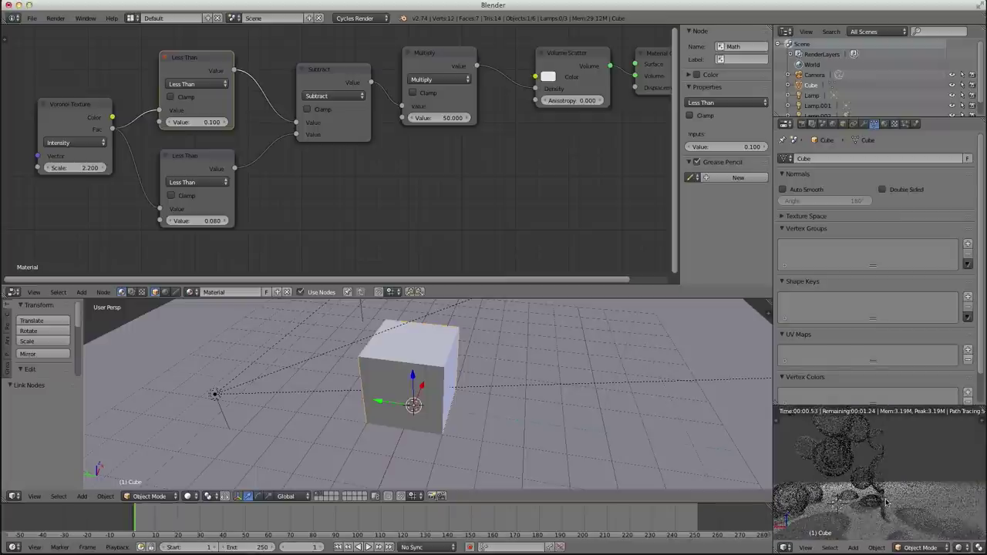
pyautogui.hotkey('shift', 'z')
pyautogui.moveTo(887, 506); pyautogui.dragTo(869, 492, button='middle')
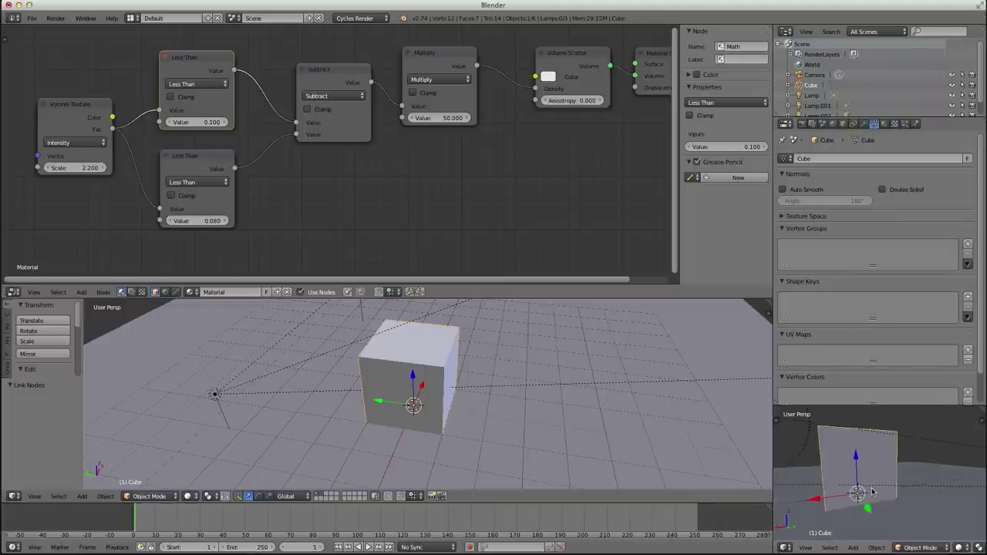
pyautogui.scroll(-3, 866, 489)
pyautogui.hotkey('shift', 'z')
pyautogui.scroll(4, 847, 482)
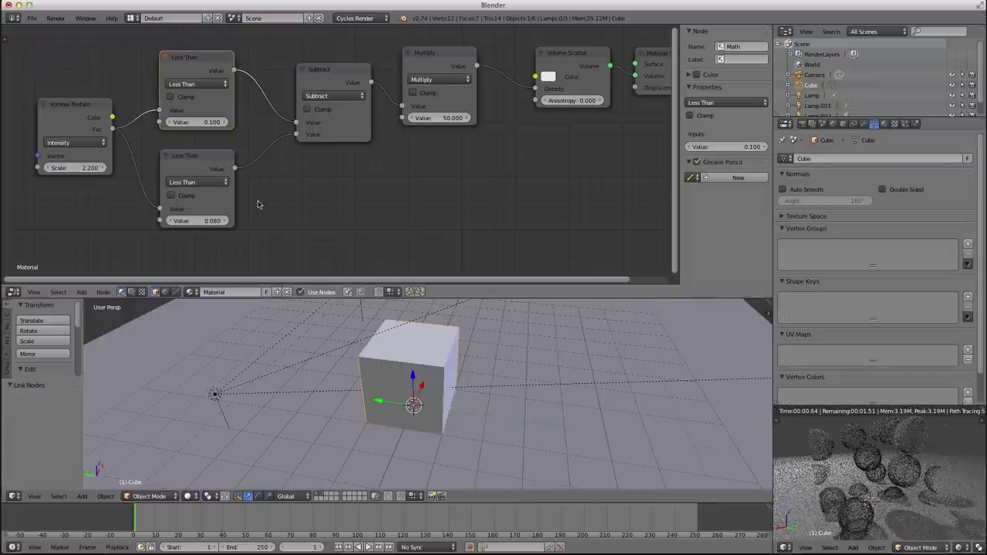
# Move the lower Less Than node up so it sits directly beneath the upper Less Than node.
pyautogui.click(209, 161)
pyautogui.moveTo(209, 160); pyautogui.dragTo(208, 150)
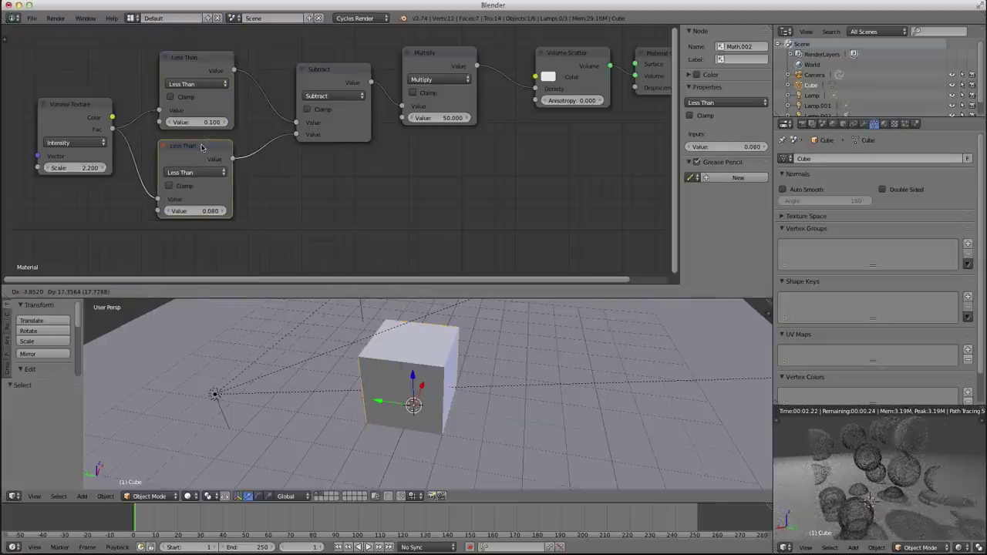
pyautogui.click(194, 55)
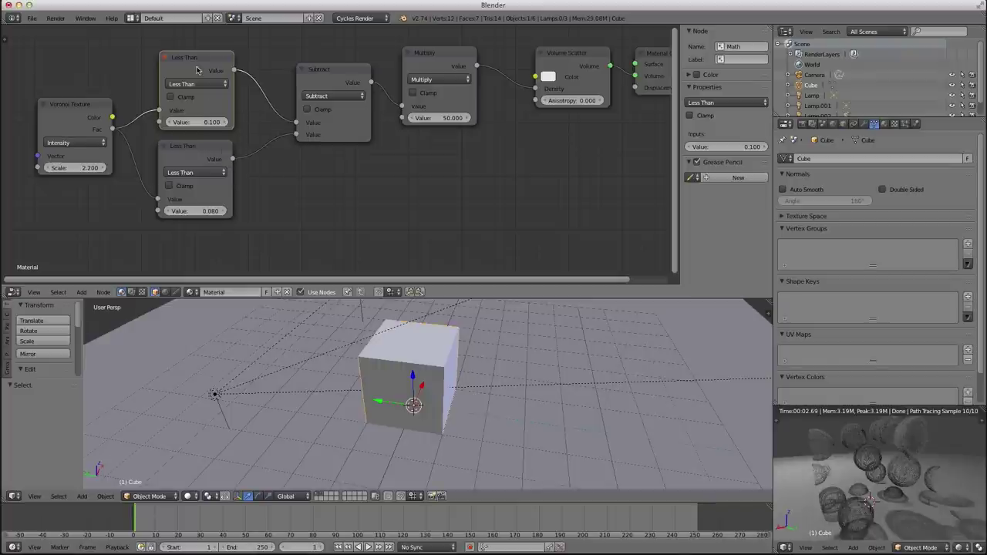
pyautogui.click(213, 148)
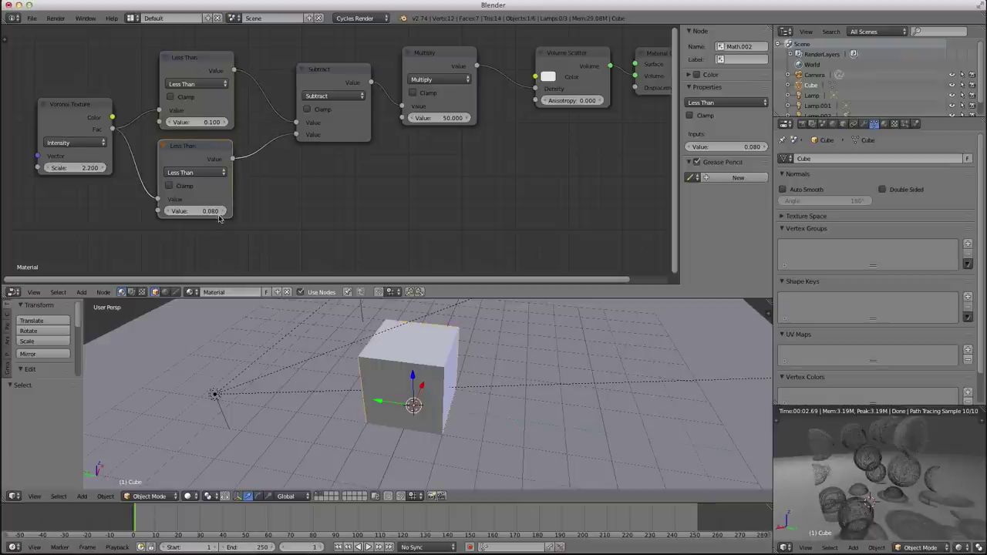
pyautogui.click(195, 68)
pyautogui.click(204, 153)
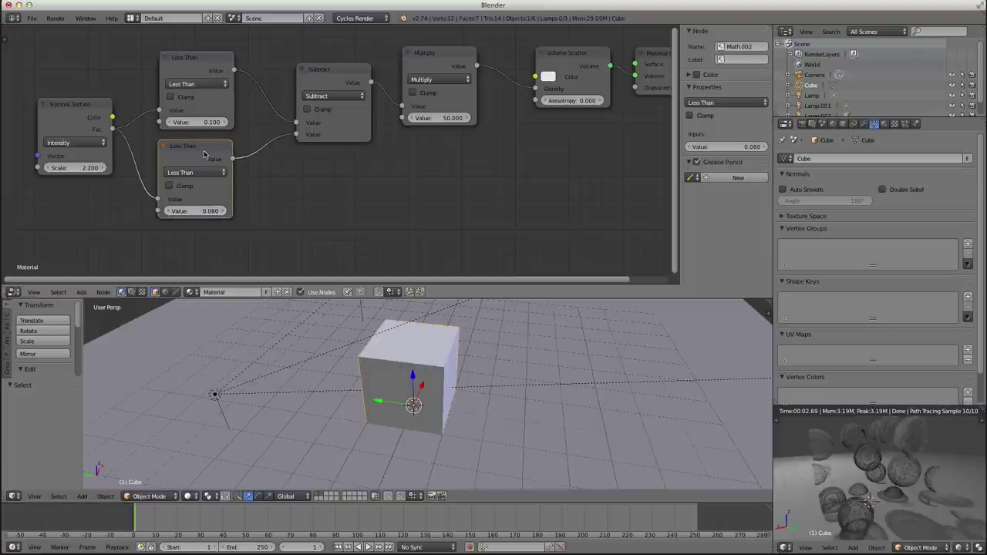
pyautogui.click(337, 74)
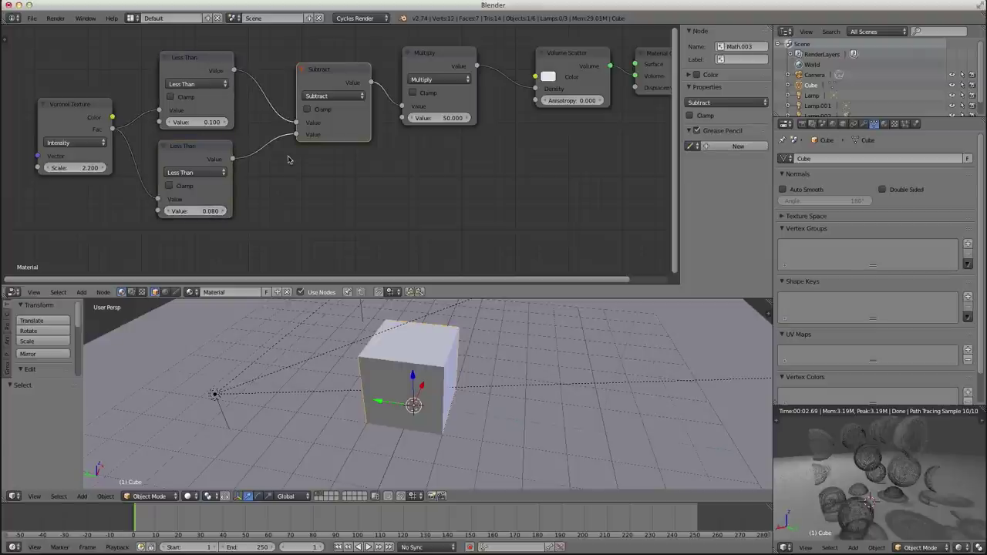
pyautogui.click(203, 59)
pyautogui.click(349, 72)
# Move the Multiply node closer to Volume Scatter and set its value to 75.
pyautogui.click(434, 59)
pyautogui.moveTo(434, 60); pyautogui.dragTo(460, 58)
pyautogui.click(466, 115)
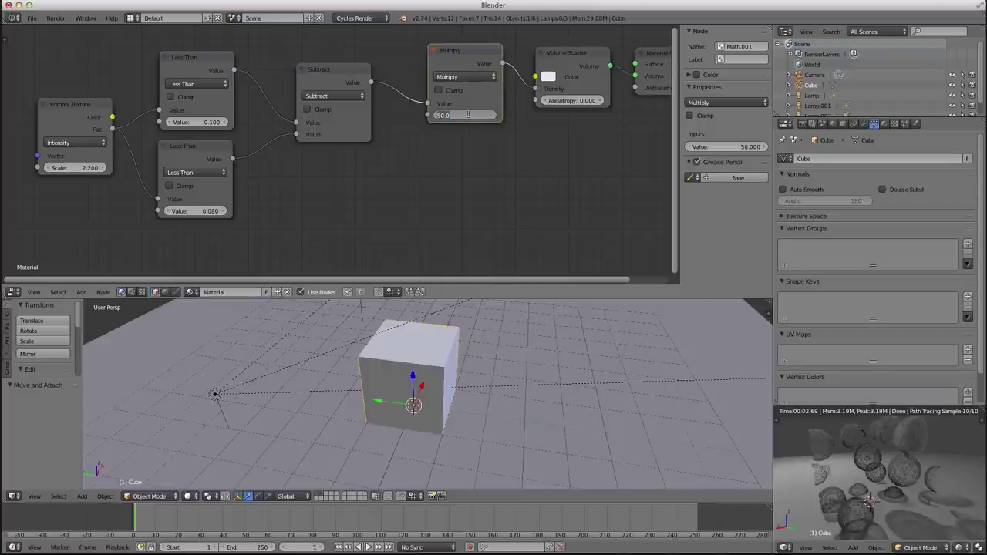
pyautogui.write('75')
pyautogui.press('Return')
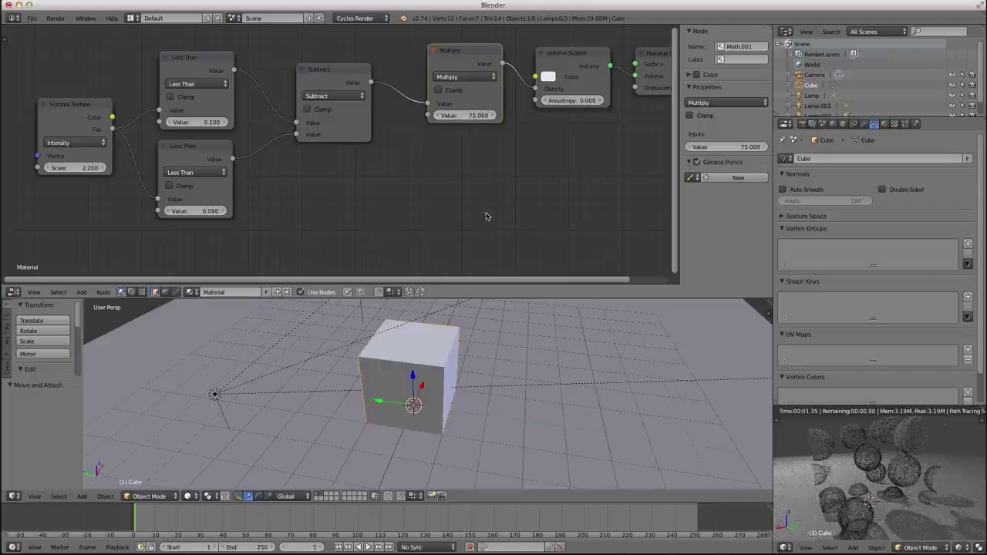
pyautogui.scroll(-3, 833, 416)
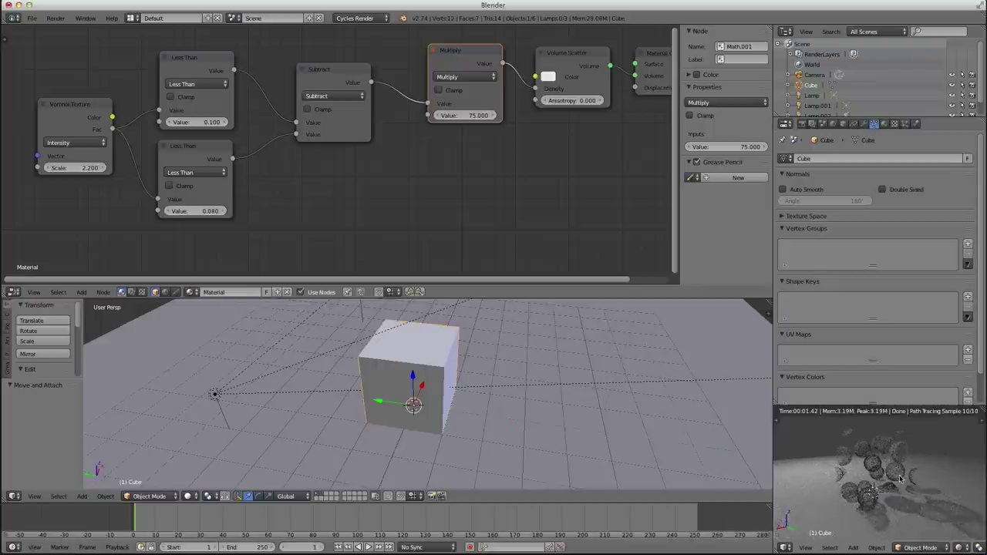
# Set the preview sampling to 40 samples in the render settings and inspect the rendered spheres up close.
pyautogui.click(802, 124)
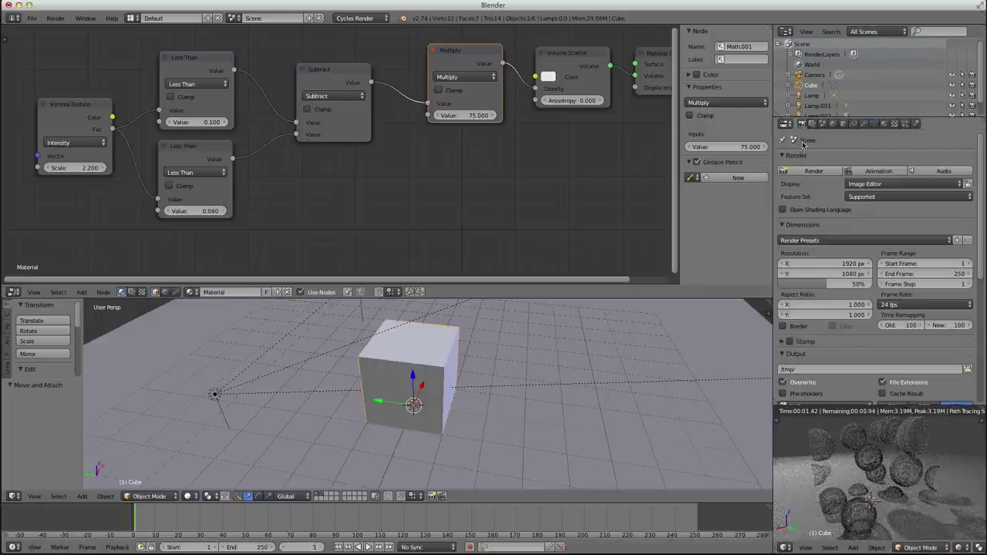
pyautogui.scroll(-5, 863, 304)
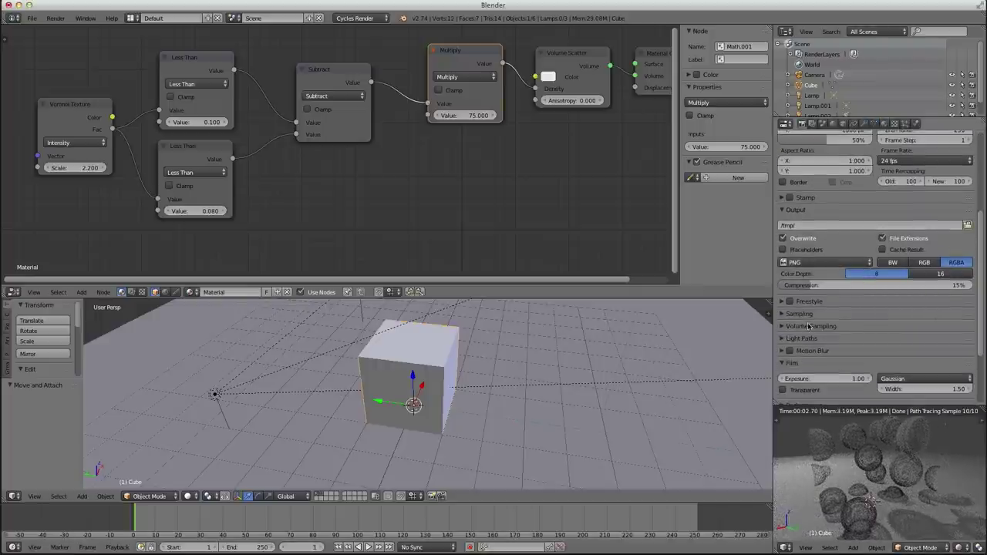
pyautogui.click(802, 314)
pyautogui.click(928, 368)
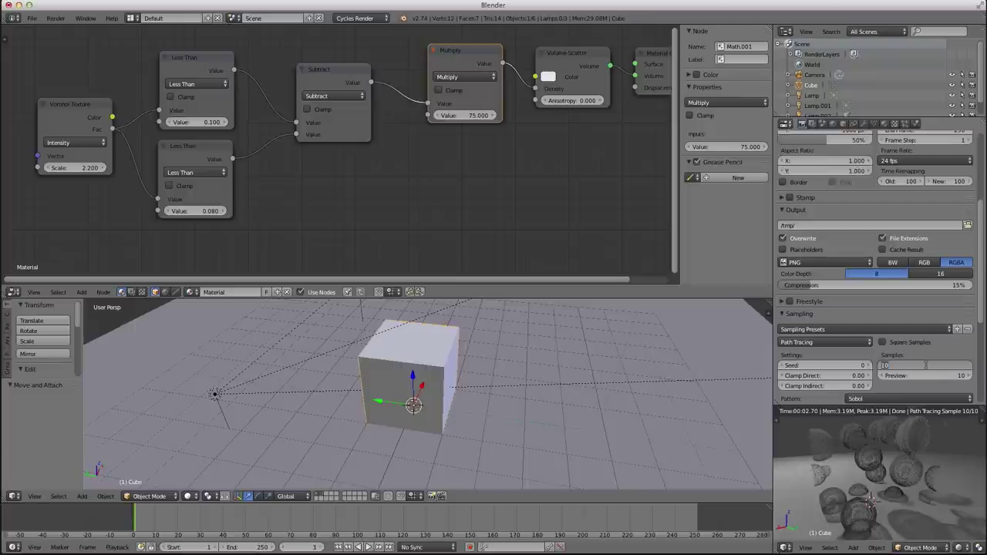
pyautogui.click(906, 376)
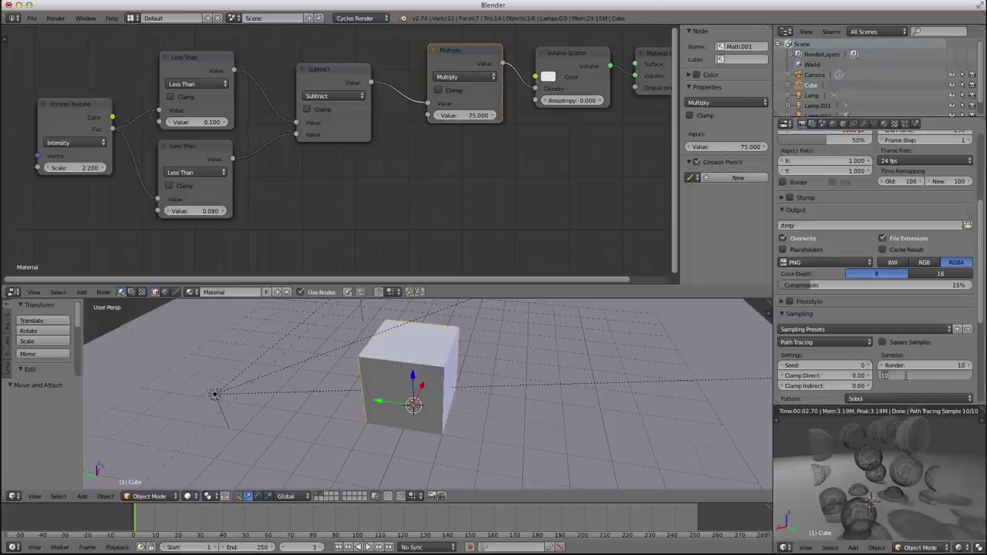
pyautogui.write('40')
pyautogui.press('Return')
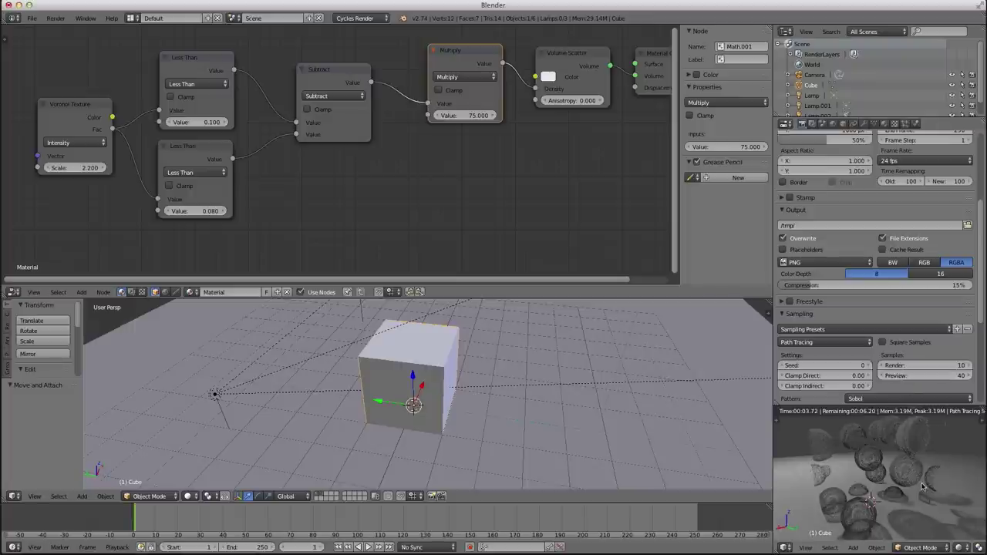
pyautogui.moveTo(851, 515); pyautogui.dragTo(899, 487, button='middle')
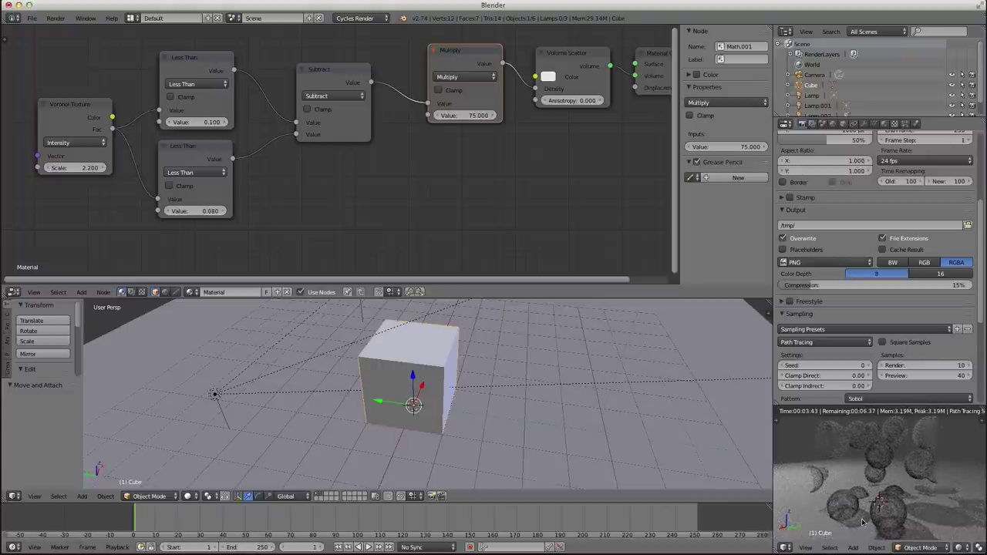
pyautogui.moveTo(868, 443)
pyautogui.mouseDown(button='middle')
pyautogui.moveTo(884, 455)
pyautogui.moveTo(847, 458)
pyautogui.mouseUp(button='middle')
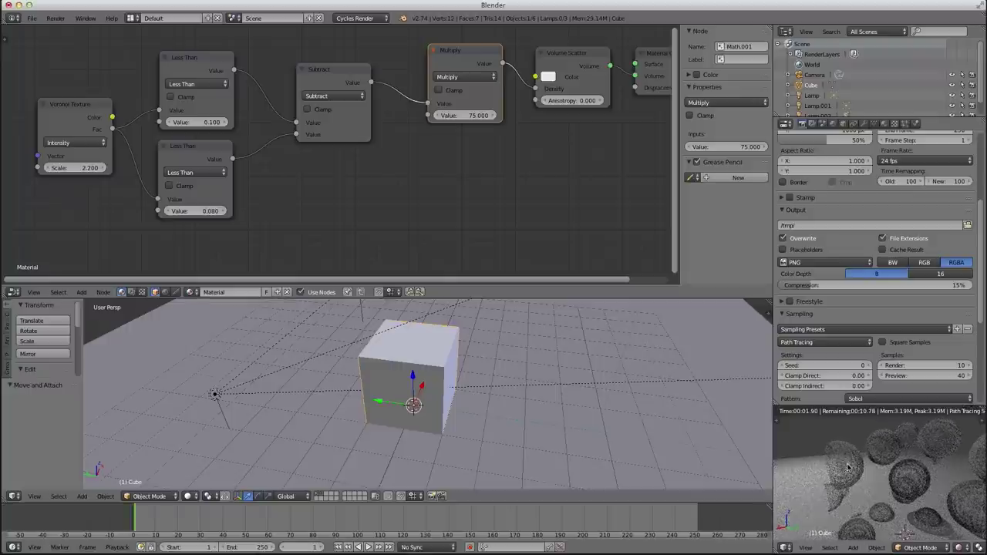
# Set the heterogeneous volume sampling step size to 0.05 and examine the spheres in the rendered preview.
pyautogui.click(802, 314)
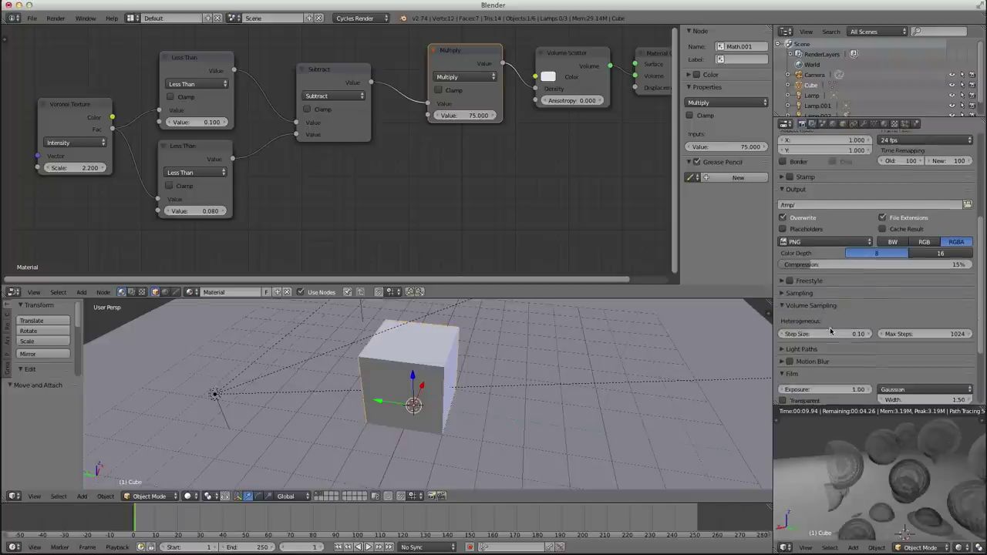
pyautogui.click(811, 327)
pyautogui.scroll(-2, 824, 328)
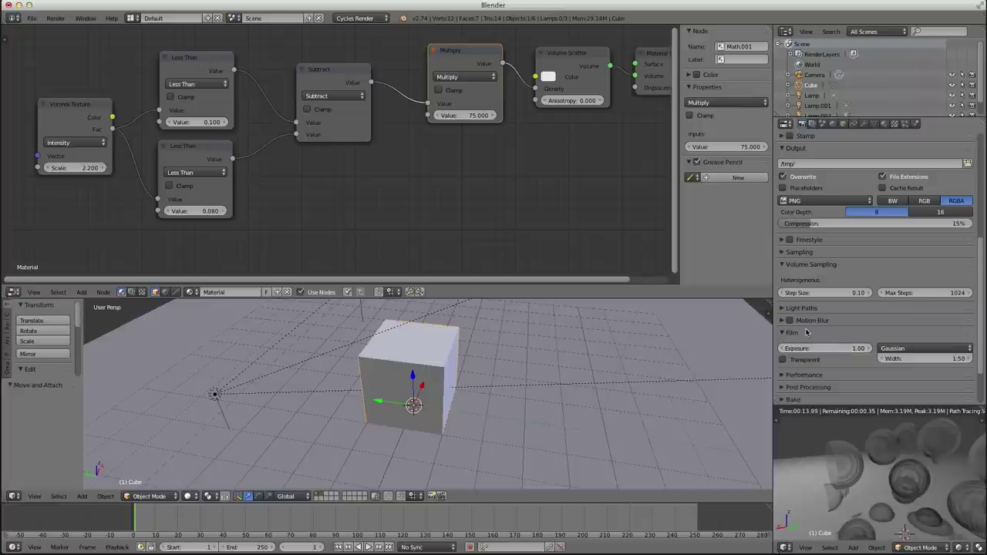
pyautogui.click(817, 292)
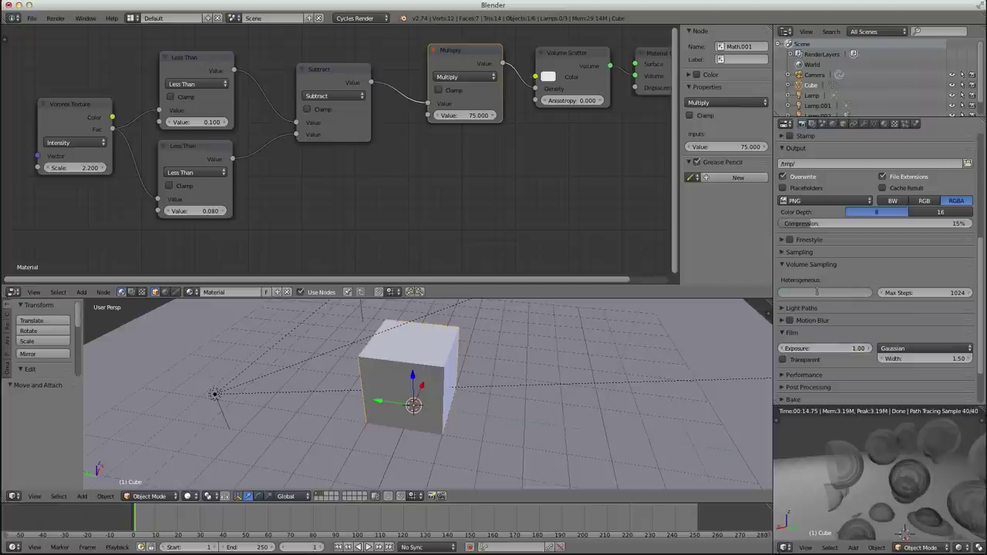
pyautogui.write('0.05')
pyautogui.press('Return')
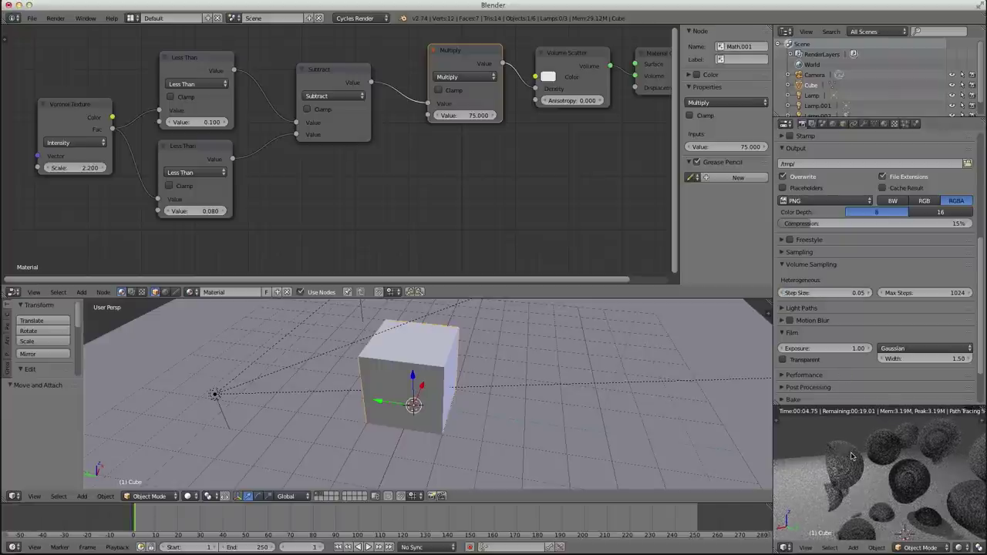
pyautogui.scroll(5, 914, 480)
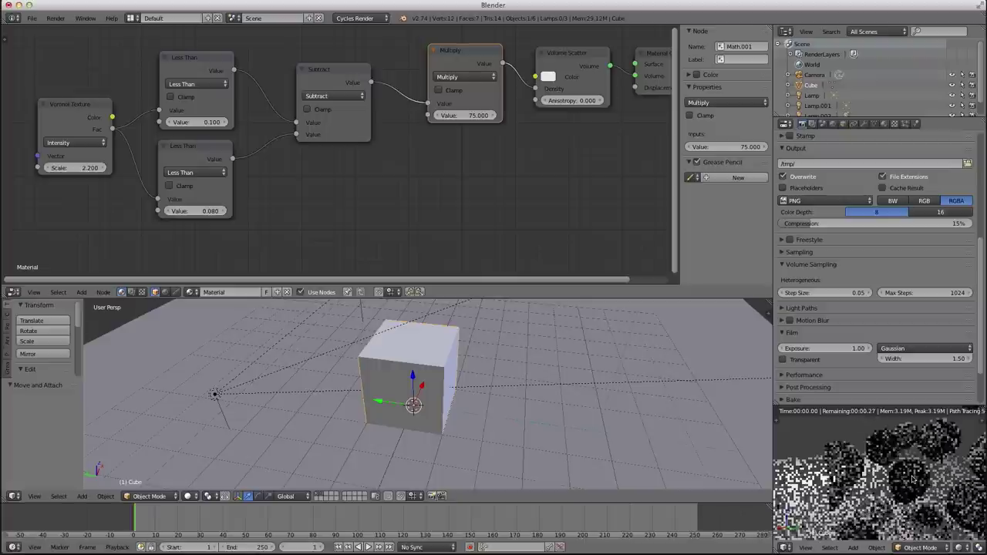
pyautogui.scroll(4, 887, 477)
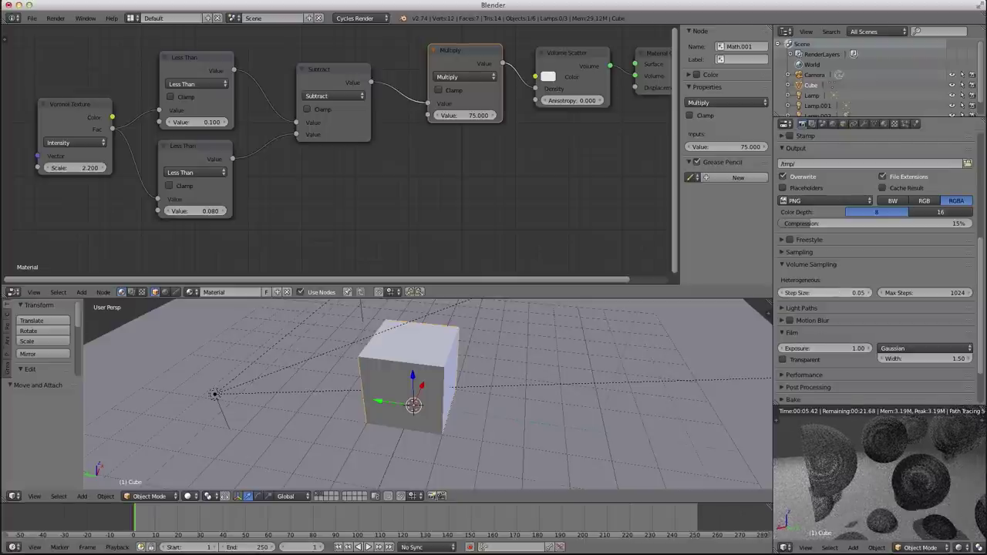
# Reduce the volume sampling step size to 0.01.
pyautogui.click(834, 292)
pyautogui.write('0')
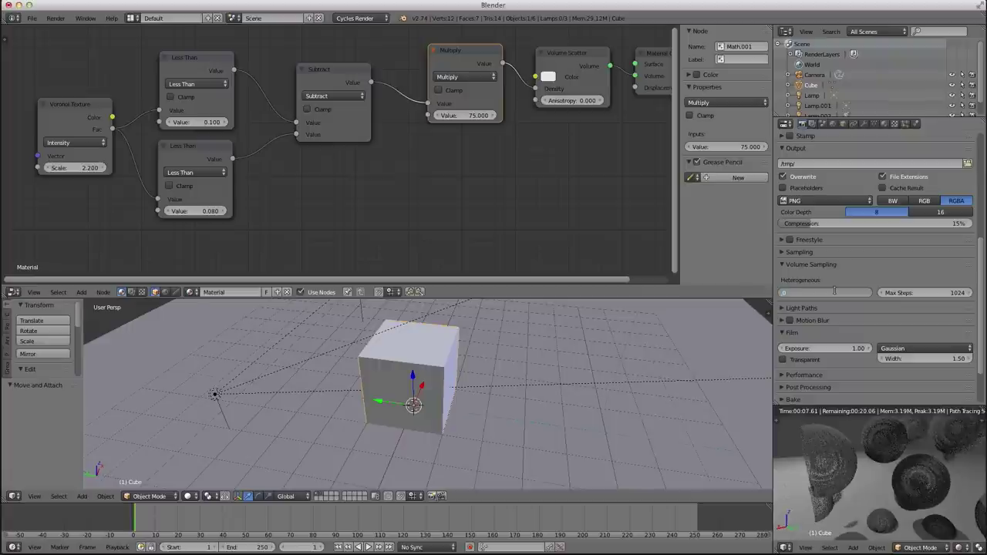
pyautogui.write('.01')
pyautogui.press('Return')
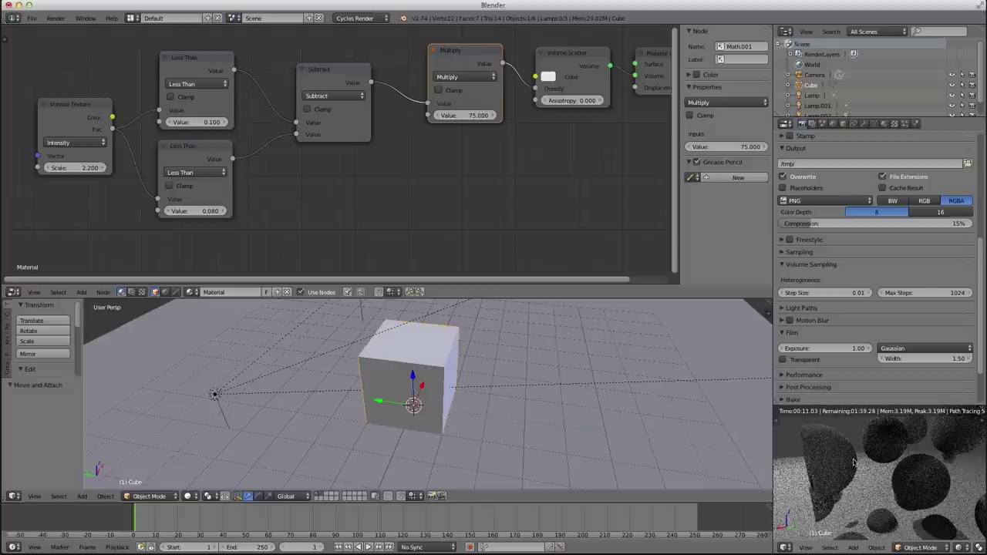
# Try a Multiply value of 50, settle on 30, and view the thinner spheres from another angle.
pyautogui.click(464, 115)
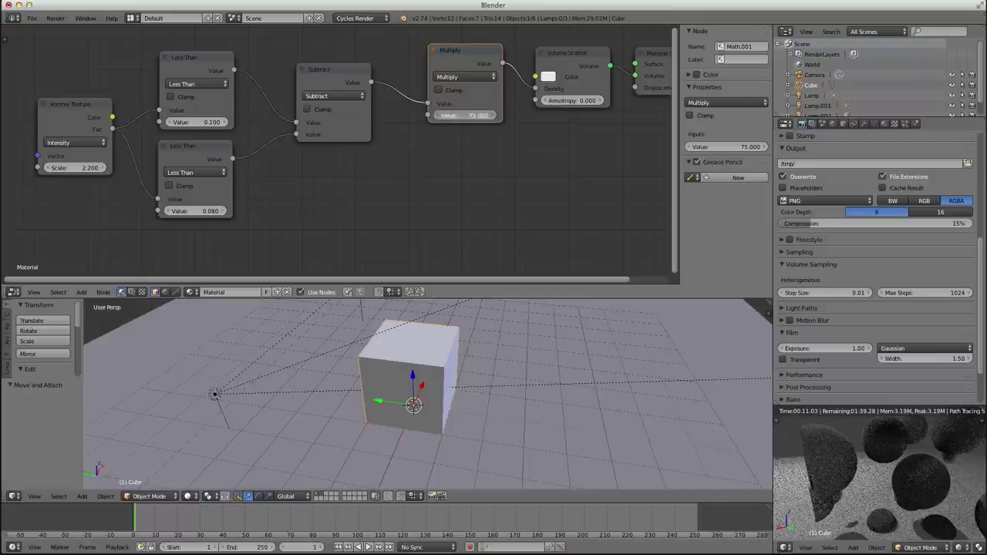
pyautogui.write('50')
pyautogui.press('Return')
pyautogui.click(465, 116)
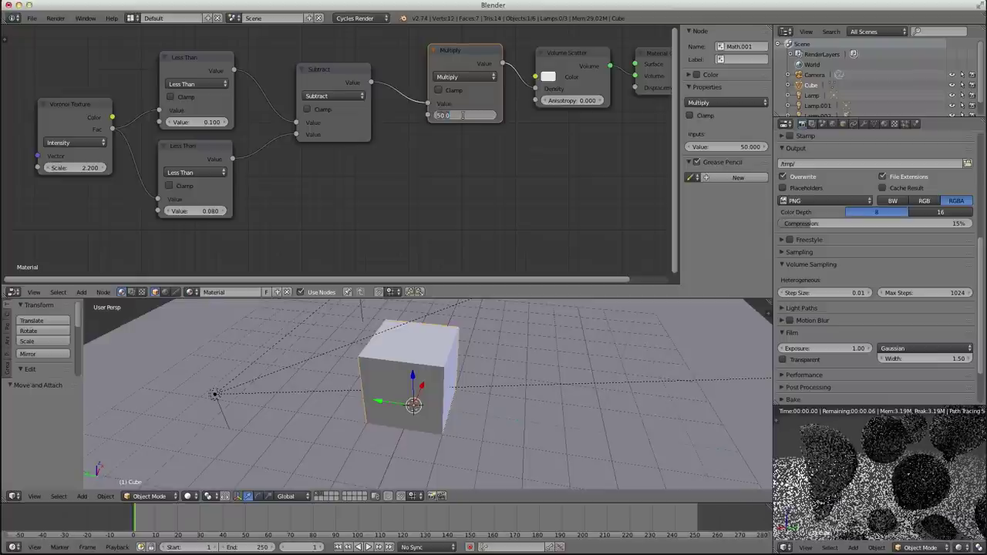
pyautogui.write('30')
pyautogui.press('Return')
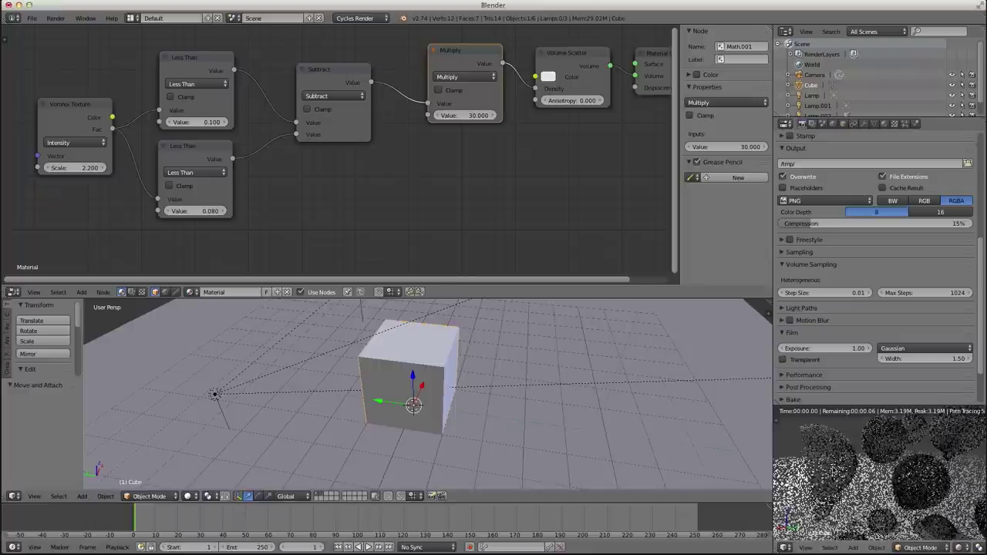
pyautogui.moveTo(853, 471); pyautogui.dragTo(884, 469, button='middle')
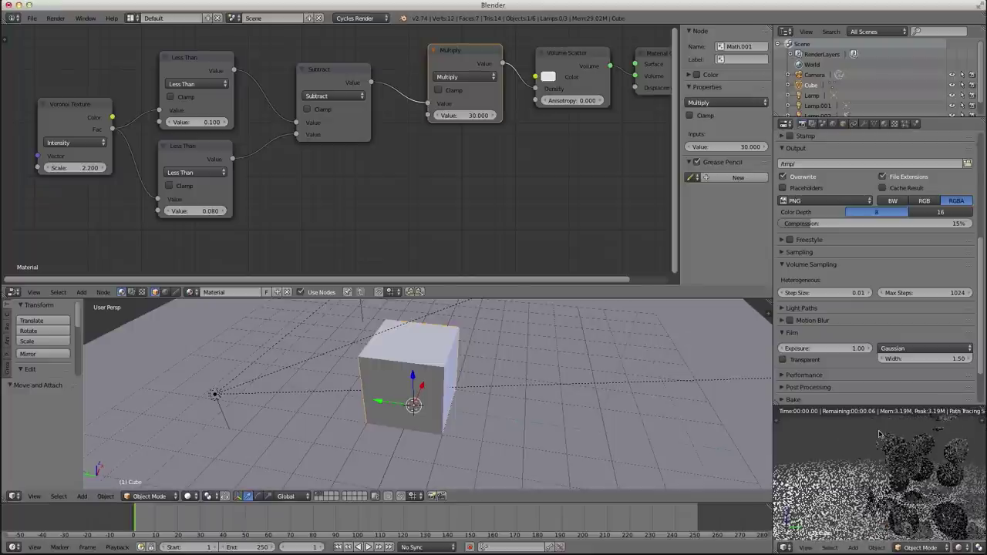
# Try volume sampling step sizes of 1, 0.5 and 0.2 to compare their effect on the rendered spheres.
pyautogui.click(824, 292)
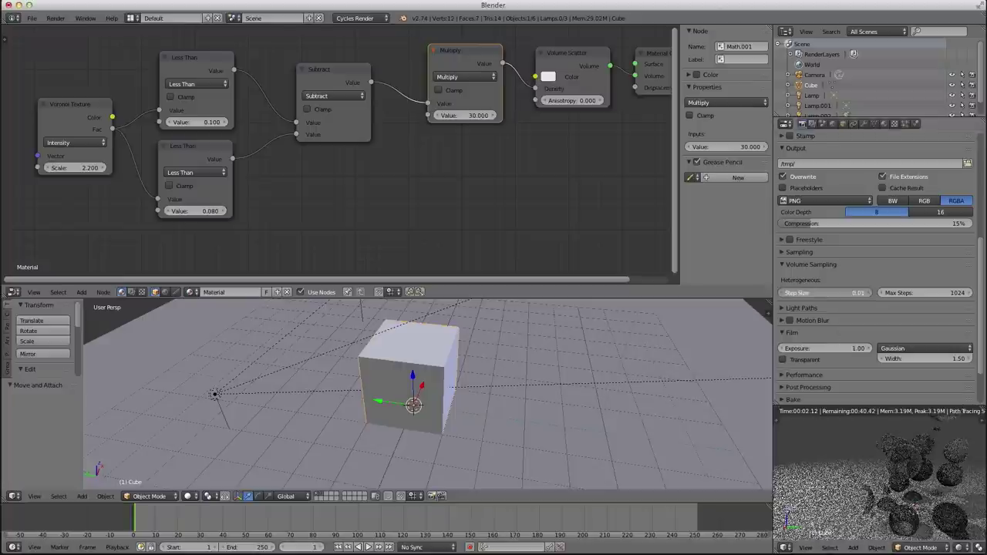
pyautogui.write('1')
pyautogui.press('Return')
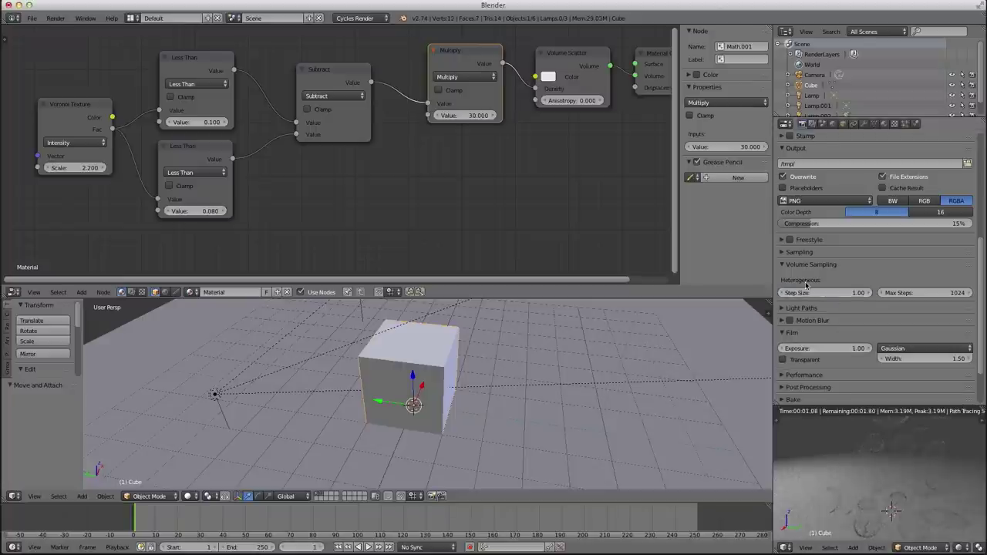
pyautogui.click(807, 292)
pyautogui.press('Return')
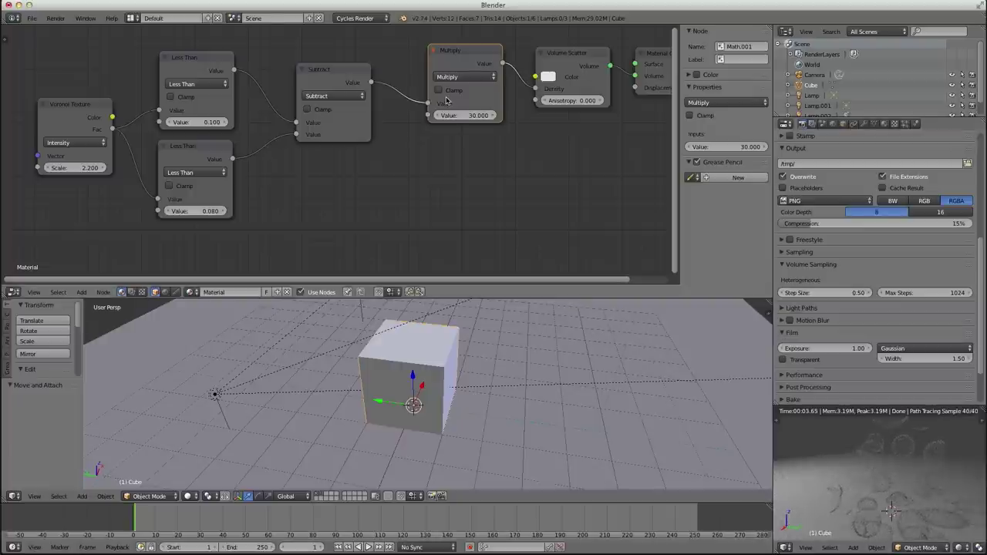
pyautogui.click(837, 293)
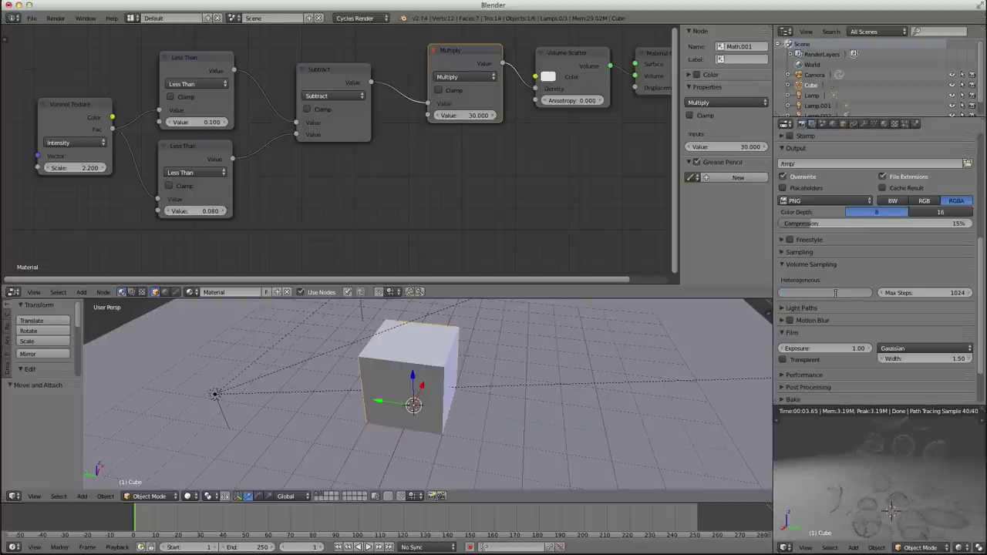
pyautogui.write('0.2')
pyautogui.press('Return')
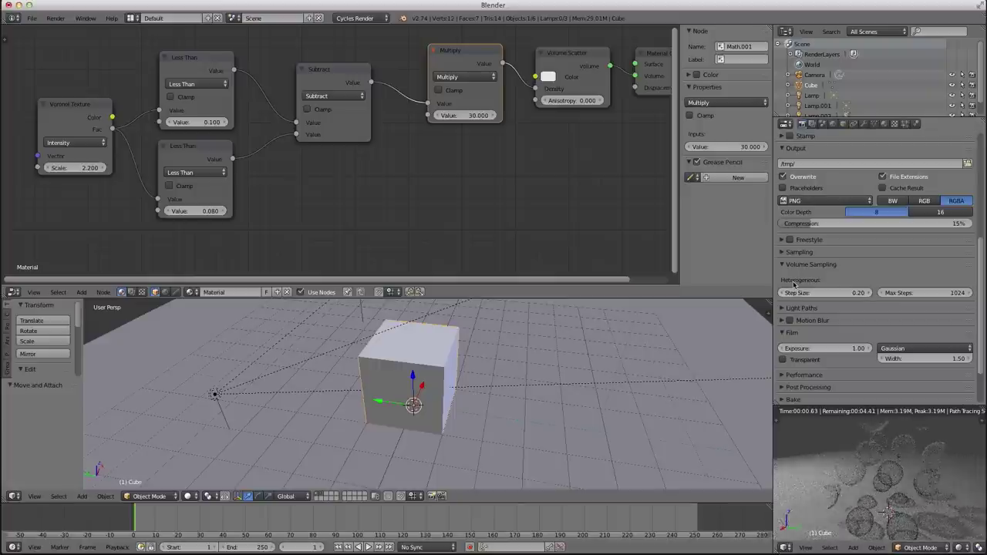
# Set the volume sampling step size to 0.1.
pyautogui.click(822, 294)
pyautogui.write('0.1')
pyautogui.press('Return')
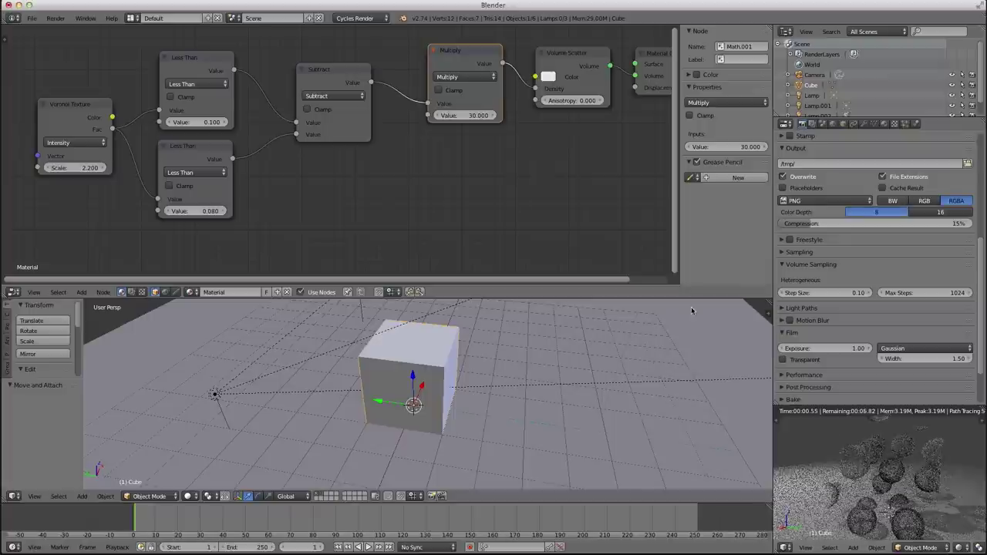
# Move the Multiply node back toward Subtract, leaving more space before Volume Scatter.
pyautogui.moveTo(478, 63); pyautogui.dragTo(454, 64)
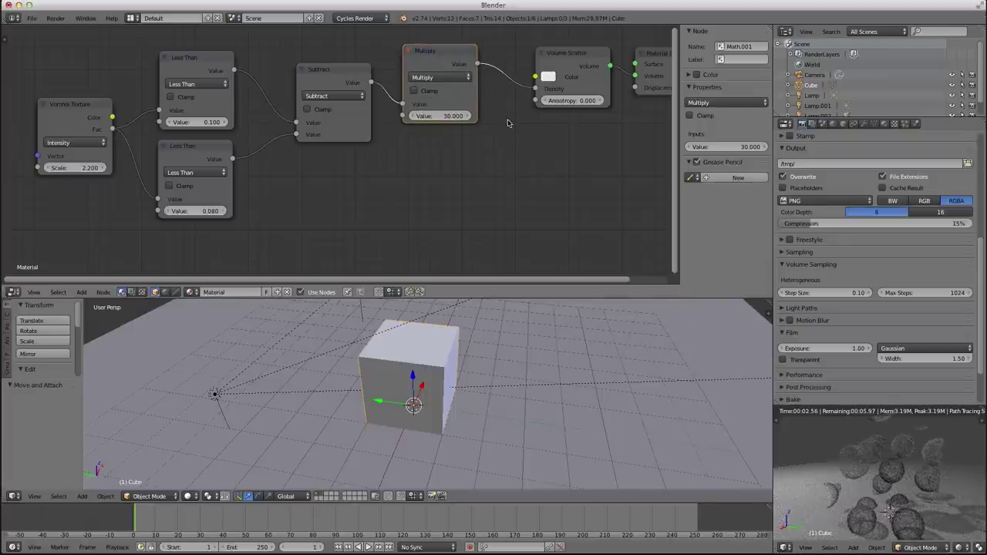
pyautogui.moveTo(571, 153); pyautogui.dragTo(491, 201, button='middle')
pyautogui.scroll(3, 492, 202)
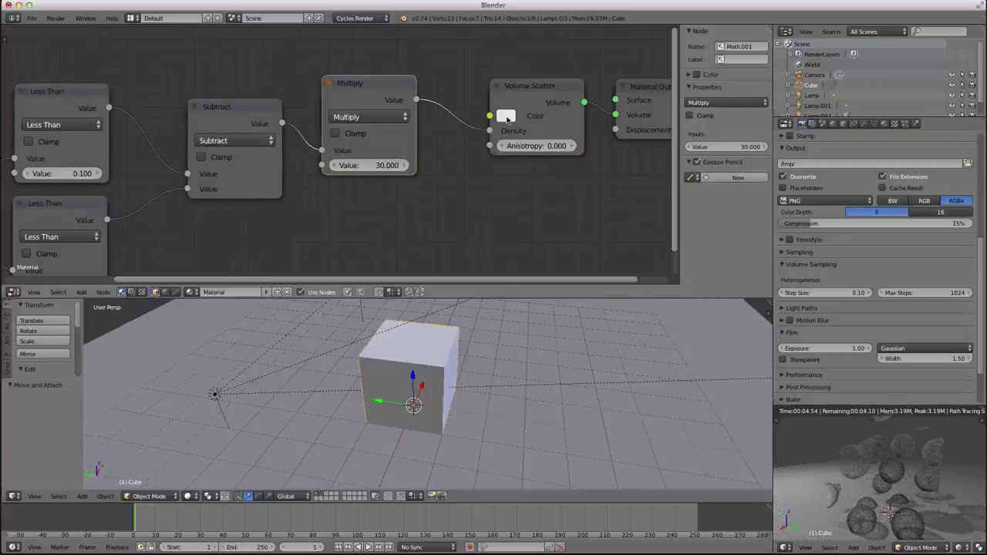
# Set the Volume Scatter colour to a yellow-orange of R 0.800, G 0.586, B 0.182 and view the tinted spheres from another angle.
pyautogui.click(506, 116)
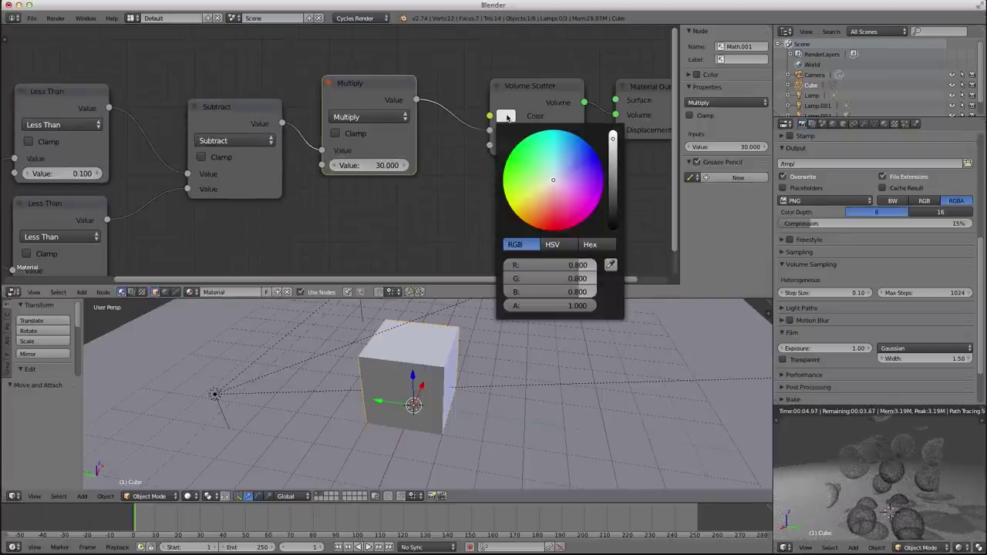
pyautogui.click(543, 189)
pyautogui.moveTo(543, 189); pyautogui.dragTo(536, 198)
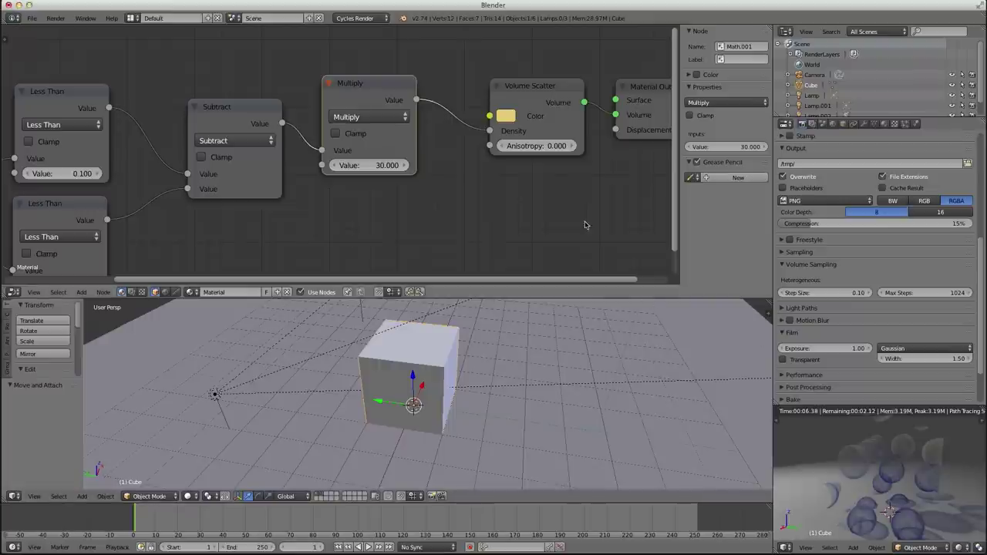
pyautogui.click(508, 116)
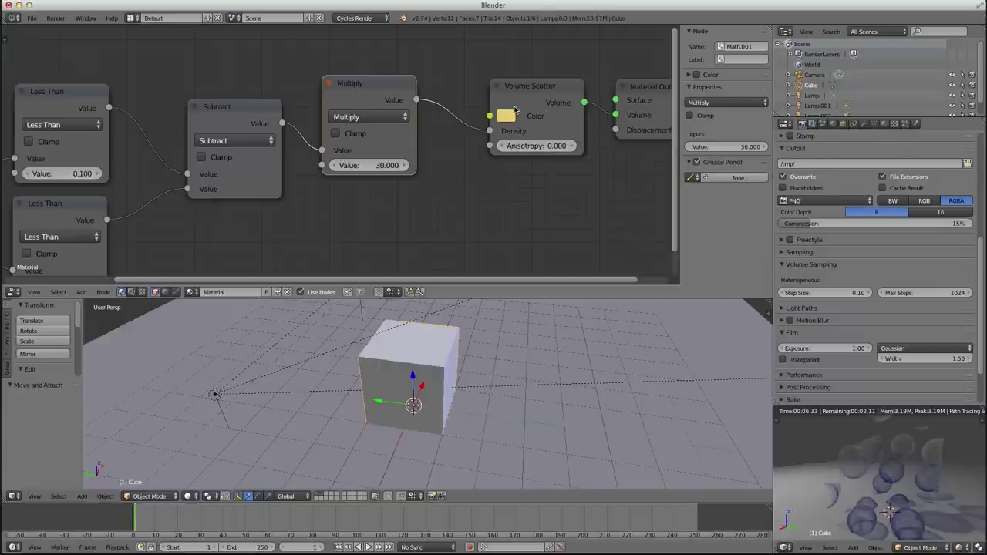
pyautogui.moveTo(871, 463); pyautogui.dragTo(895, 466, button='middle')
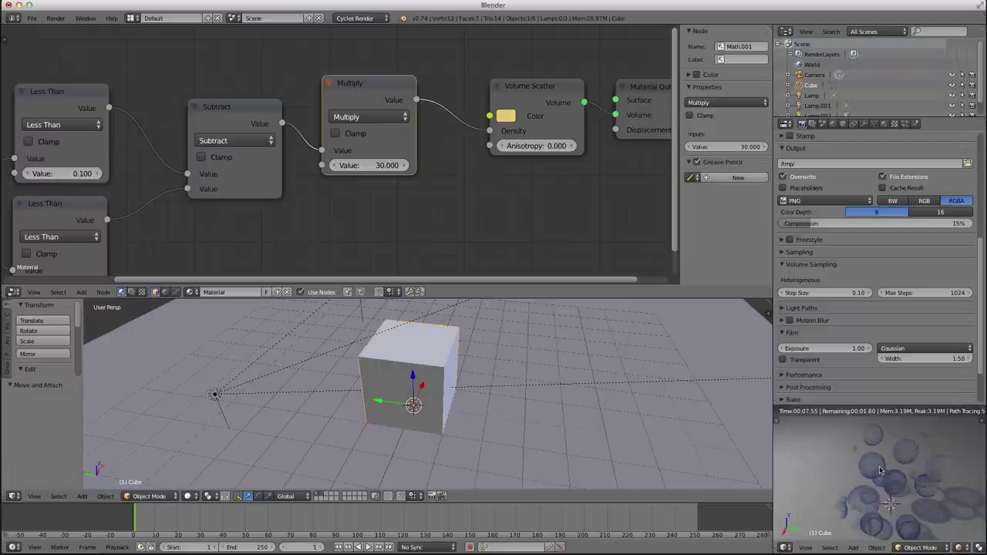
pyautogui.click(506, 115)
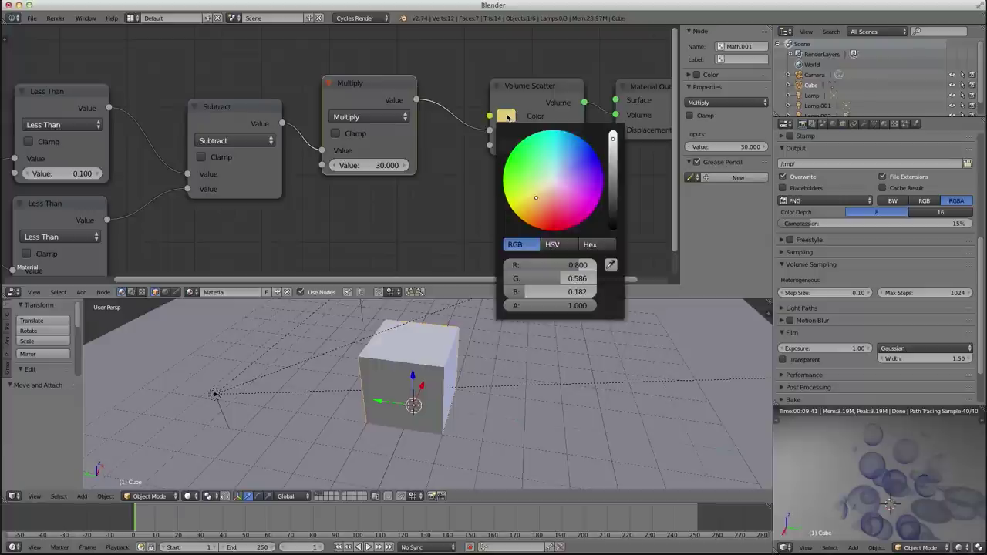
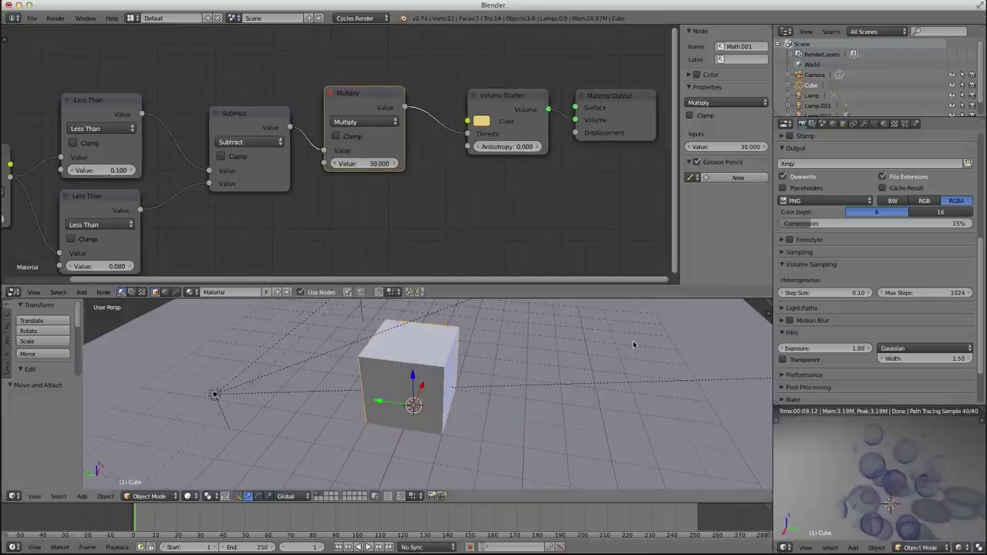
# Create a new Diffuse material for the ground plane with a pale yellow colour of R 0.800, G 0.682, B 0.471.
pyautogui.rightClick(589, 330)
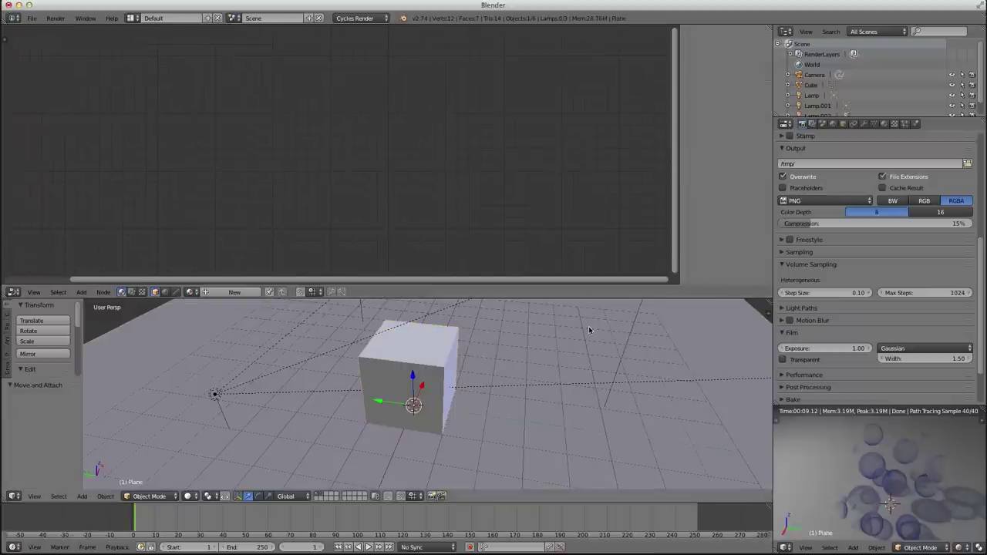
pyautogui.click(224, 292)
pyautogui.click(409, 146)
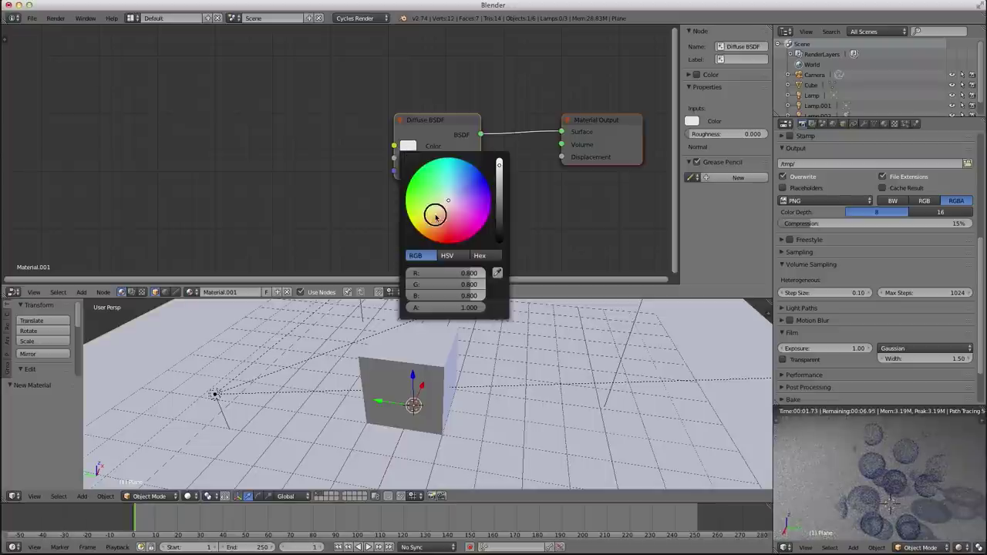
pyautogui.moveTo(434, 213); pyautogui.dragTo(441, 206)
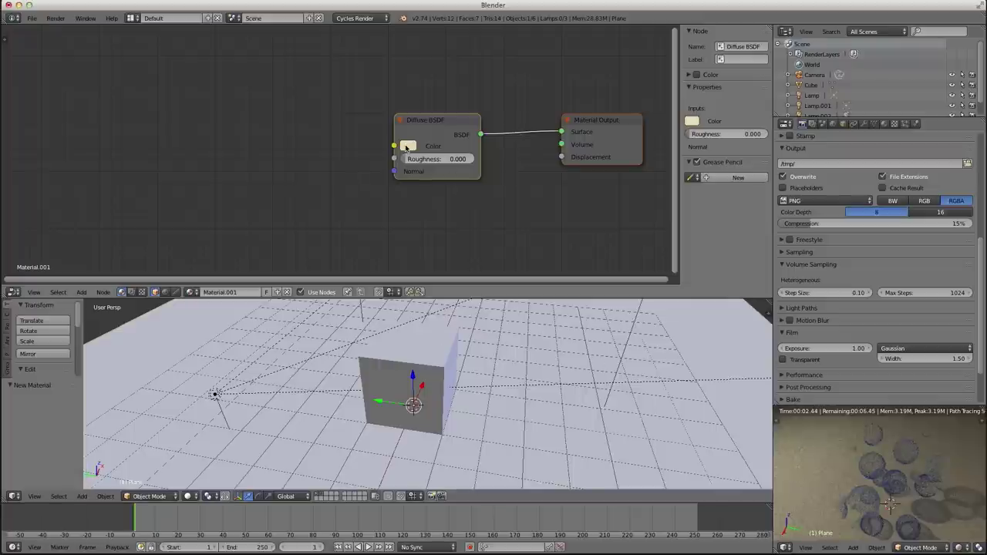
# Lighten the plane's diffuse colour to a bright off-white by adjusting its HSV saturation and value.
pyautogui.click(408, 147)
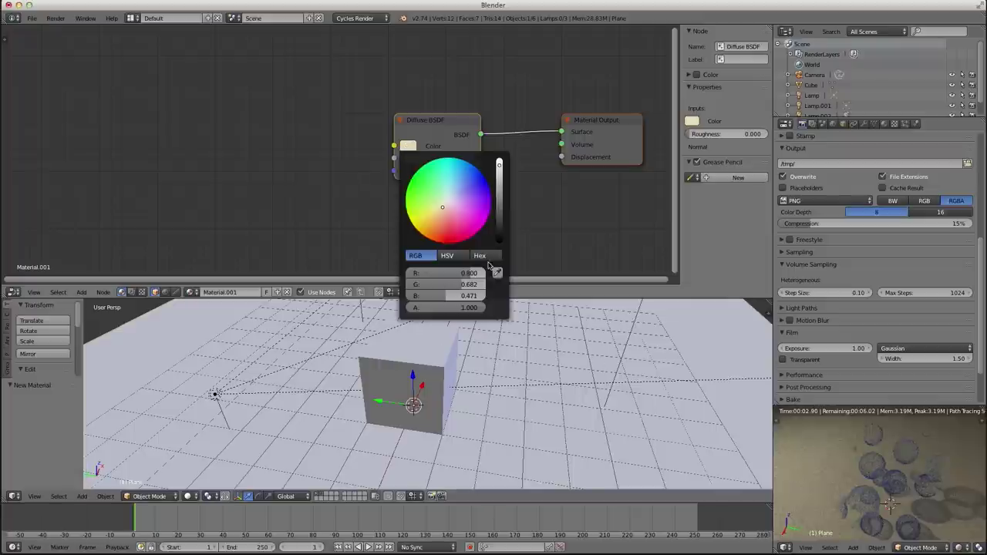
pyautogui.click(448, 255)
pyautogui.moveTo(446, 284); pyautogui.dragTo(454, 295)
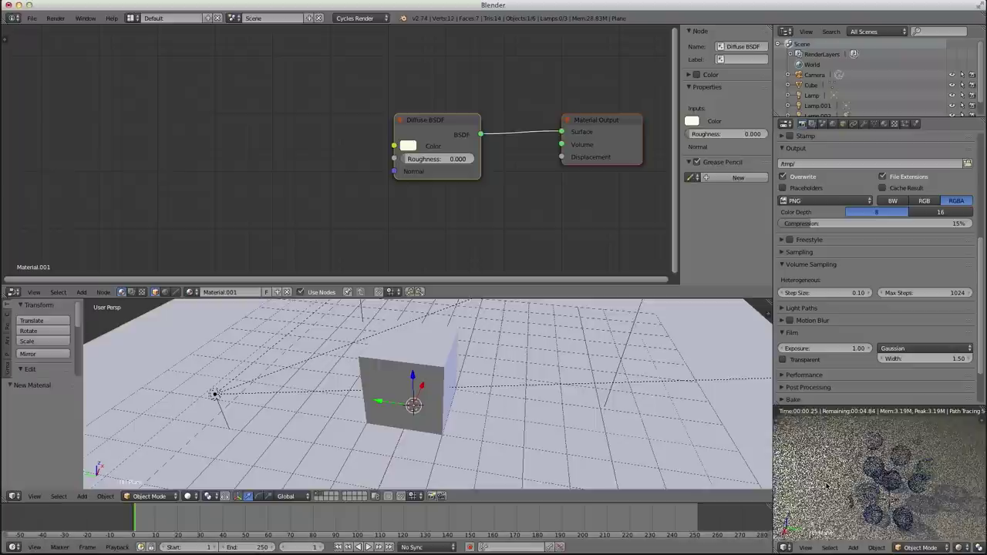
# Reselect the cube and view its rendered spheres against the recoloured plane from other angles.
pyautogui.rightClick(434, 364)
pyautogui.moveTo(853, 456); pyautogui.dragTo(756, 436, button='middle')
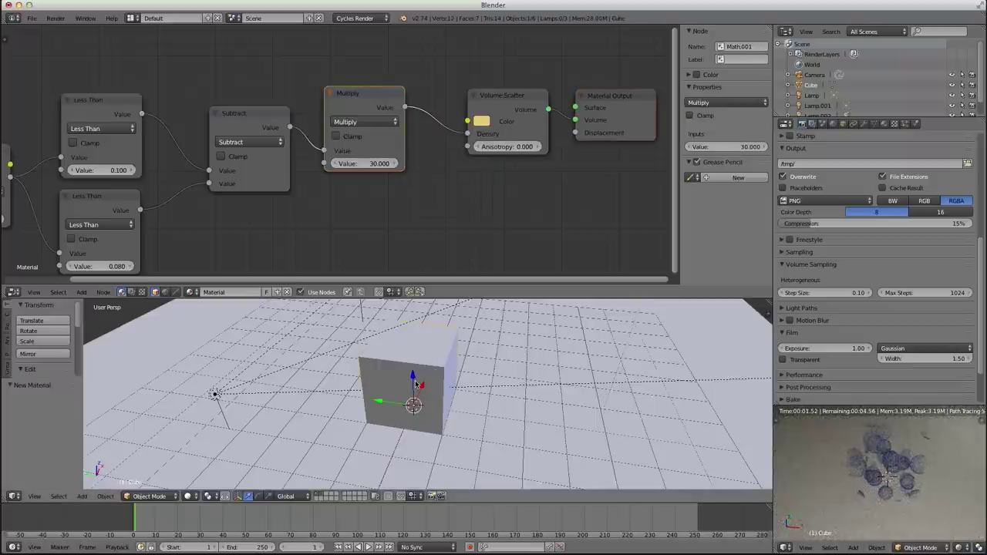
pyautogui.keyDown('shift'); pyautogui.moveTo(418, 337); pyautogui.dragTo(424, 345, button='middle'); pyautogui.keyUp('shift')
pyautogui.moveTo(867, 438); pyautogui.dragTo(825, 451, button='middle')
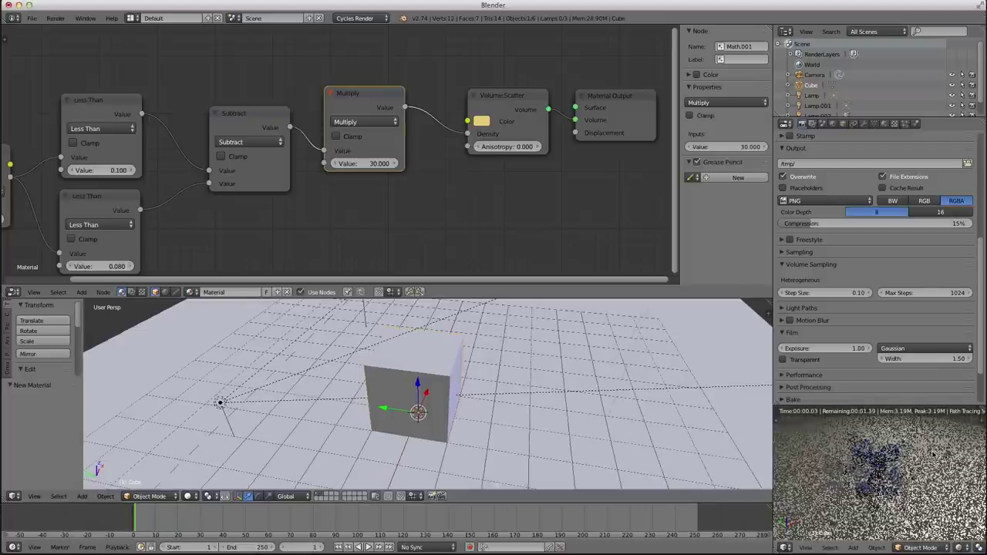
# Spread the Subtract and Multiply nodes apart, leaving a gap between them in the cube's material.
pyautogui.scroll(-3, 258, 223)
pyautogui.moveTo(257, 223); pyautogui.dragTo(304, 188, button='middle')
pyautogui.scroll(-2, 305, 190)
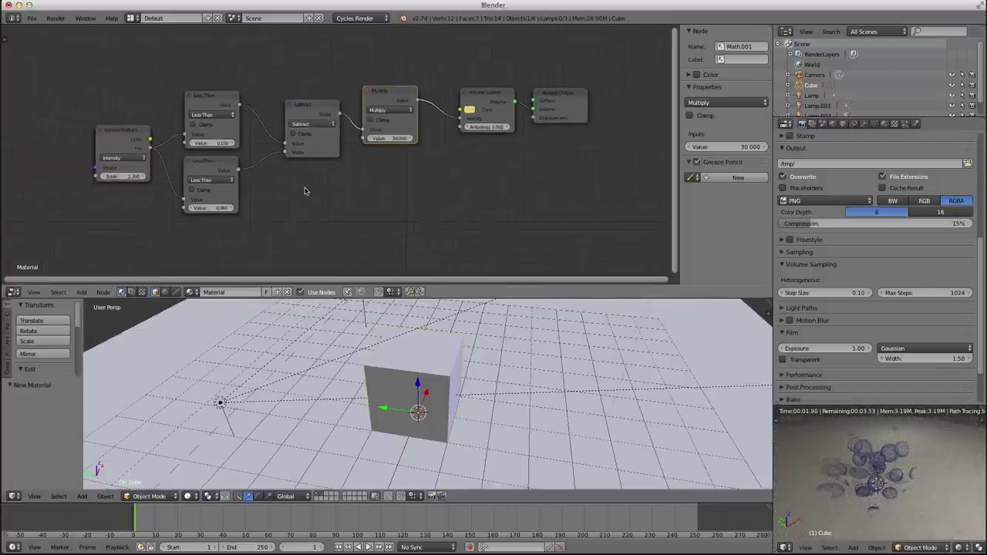
pyautogui.scroll(5, 306, 191)
pyautogui.moveTo(412, 190); pyautogui.dragTo(375, 199, button='middle')
pyautogui.moveTo(280, 92); pyautogui.dragTo(237, 82)
pyautogui.moveTo(364, 78)
pyautogui.mouseDown()
pyautogui.moveTo(346, 79)
pyautogui.moveTo(383, 78)
pyautogui.mouseUp()
# Duplicate the 0.080 Less Than node with its Voronoi link, place it below, and connect its output to Multiply's first value.
pyautogui.scroll(-5, 337, 159)
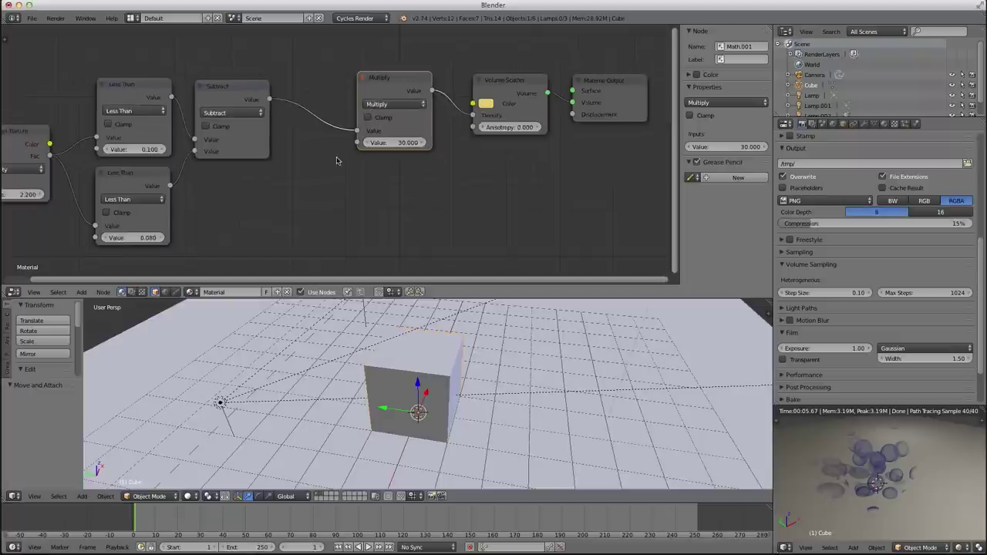
pyautogui.moveTo(270, 186); pyautogui.dragTo(341, 130, button='middle')
pyautogui.click(261, 121)
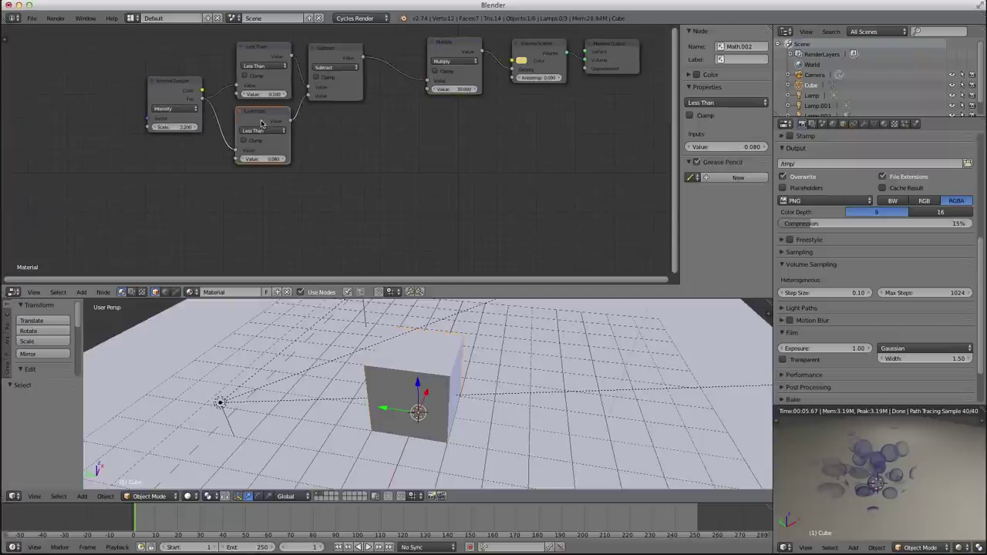
pyautogui.hotkey('shift', 'd')
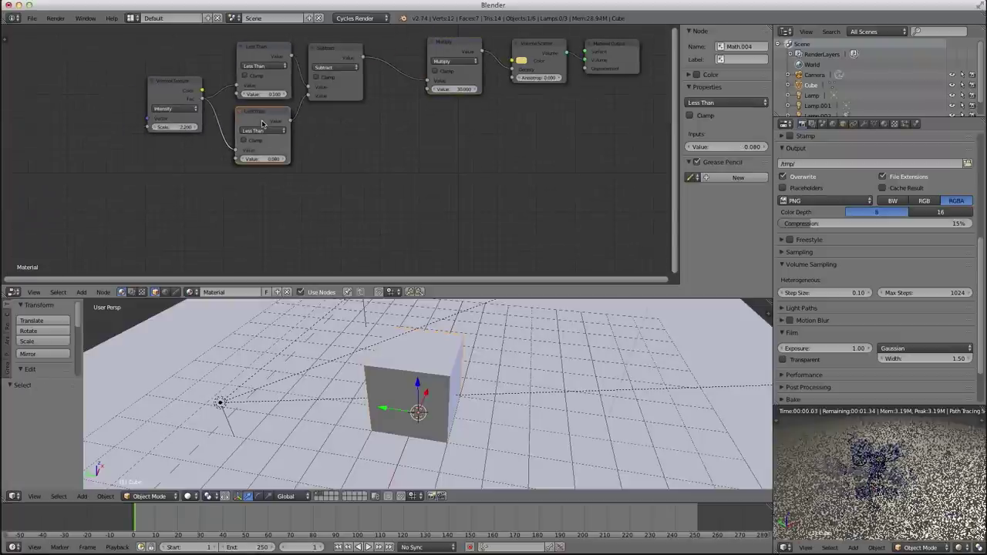
pyautogui.click(243, 218)
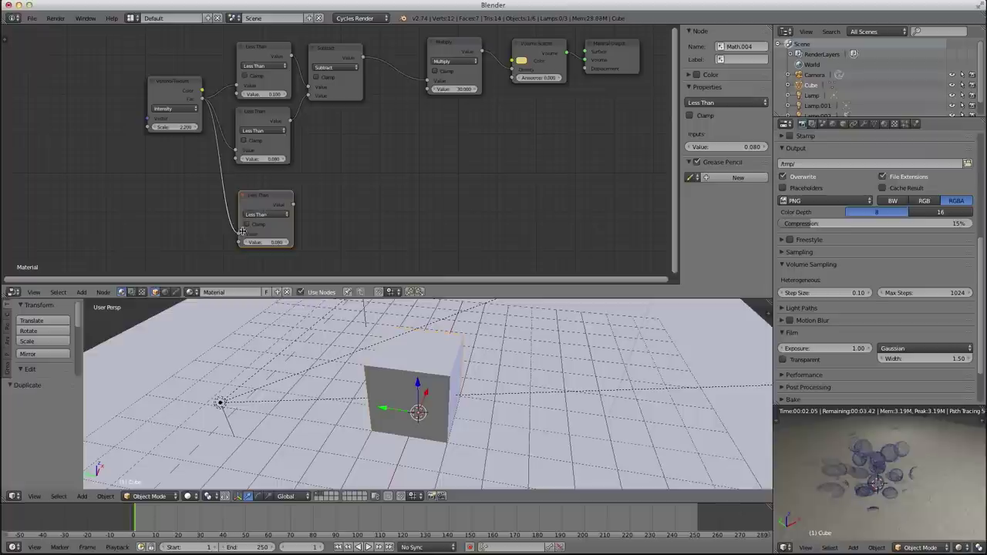
pyautogui.scroll(-2, 341, 203)
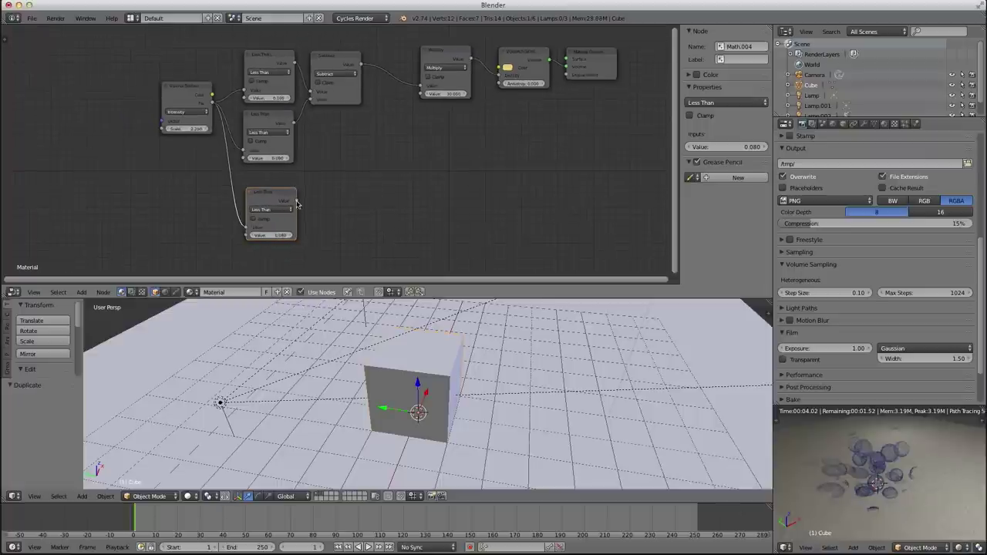
pyautogui.moveTo(296, 202); pyautogui.dragTo(377, 85)
# Pack the two original Less Than nodes and Subtract closer together and move all three higher in the node layout.
pyautogui.moveTo(269, 66); pyautogui.dragTo(272, 59)
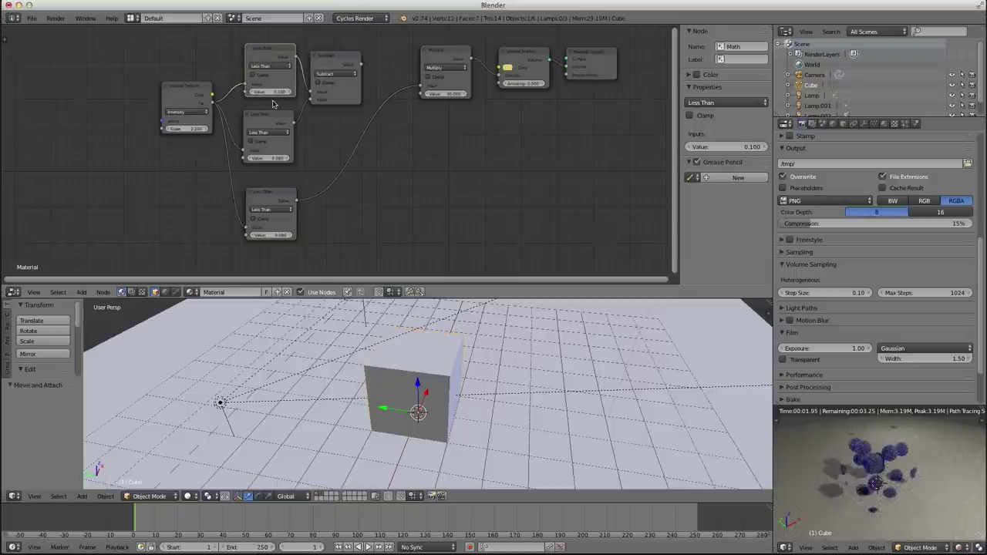
pyautogui.moveTo(273, 115); pyautogui.dragTo(273, 104)
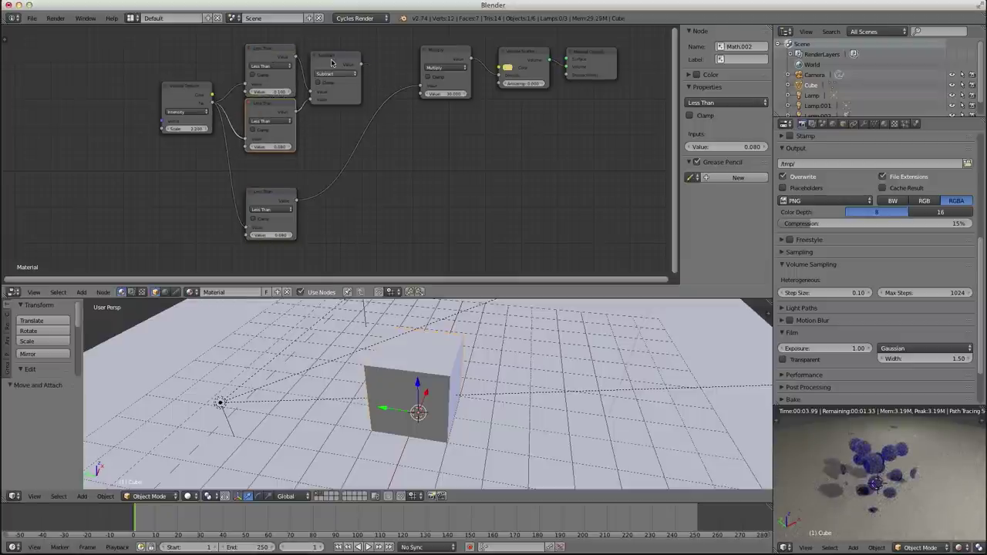
pyautogui.moveTo(332, 62); pyautogui.dragTo(326, 57)
pyautogui.keyDown('shift'); pyautogui.click(282, 54); pyautogui.keyUp('shift')
pyautogui.keyDown('shift'); pyautogui.click(276, 105); pyautogui.keyUp('shift')
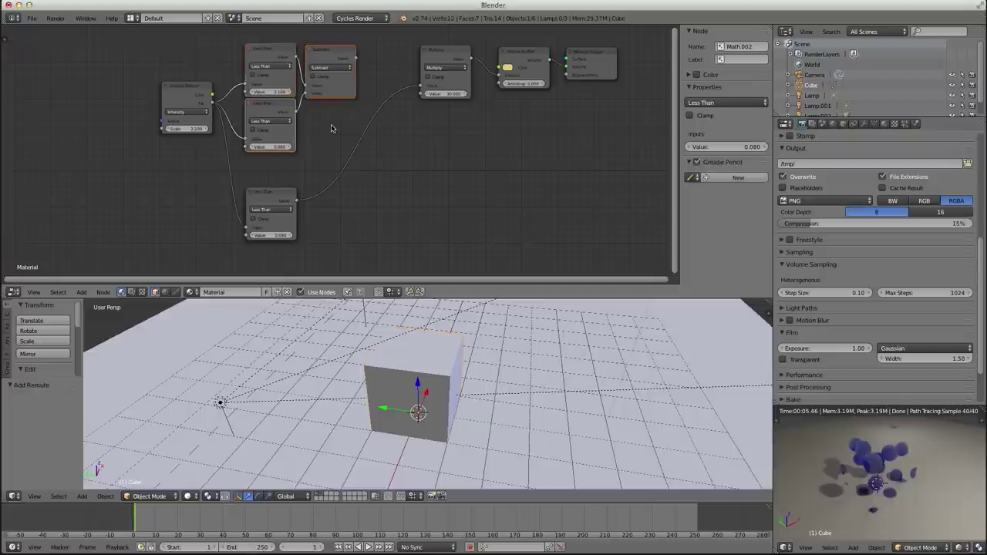
pyautogui.scroll(-3, 332, 128)
pyautogui.moveTo(337, 124); pyautogui.dragTo(343, 161, button='middle')
pyautogui.press('g')
pyautogui.click(357, 128)
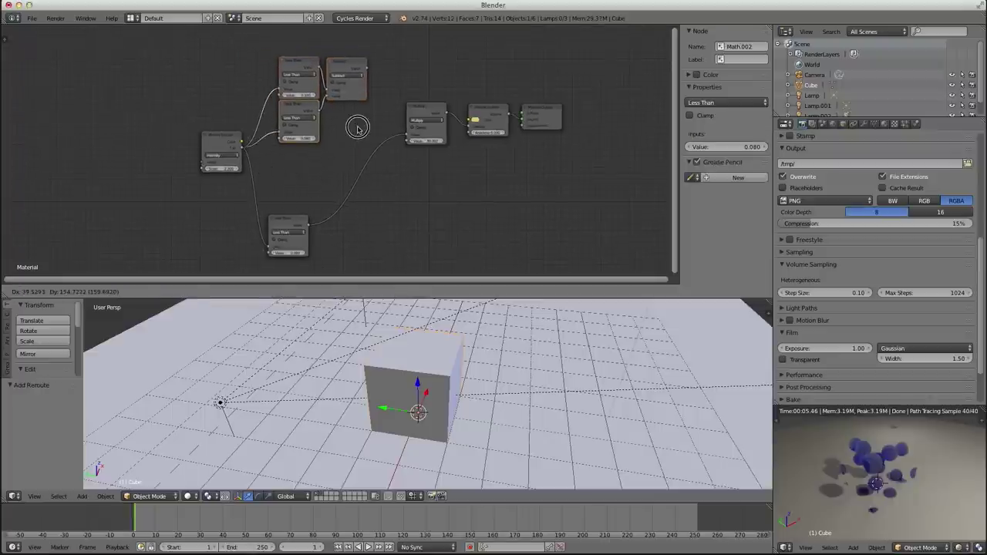
# Move the duplicated Less Than node closer to the others, try a threshold of 0.020, and settle on 0.015.
pyautogui.scroll(1, 331, 128)
pyautogui.moveTo(278, 237); pyautogui.dragTo(302, 200)
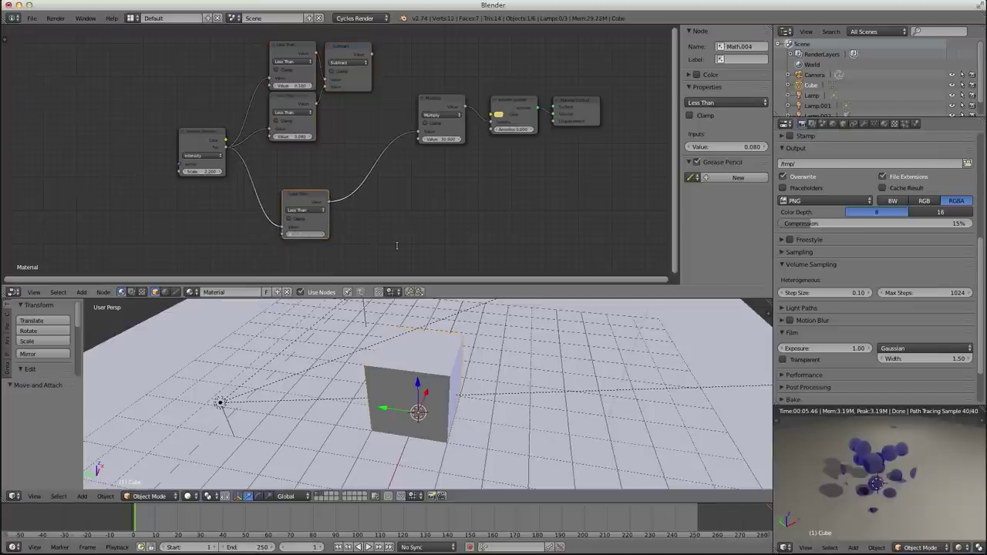
pyautogui.press('Return')
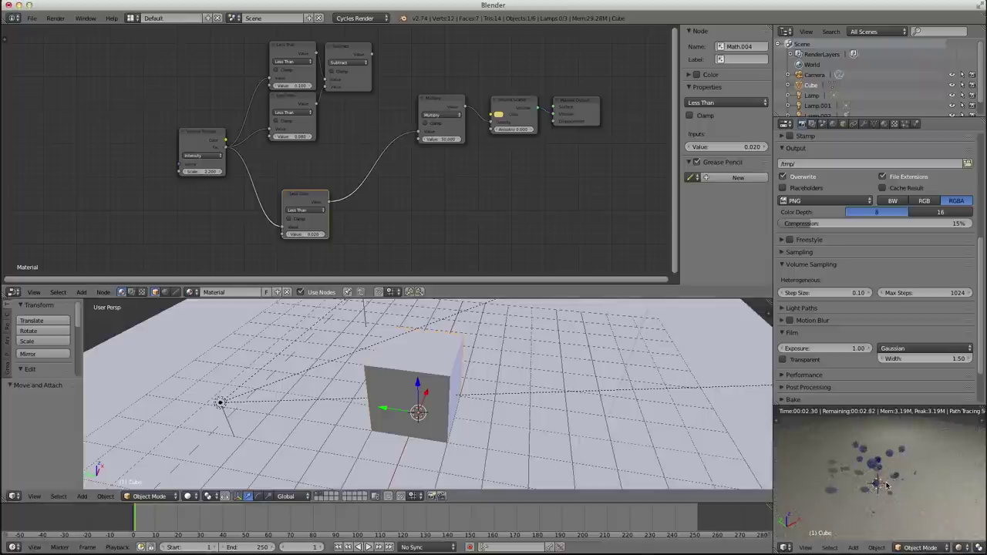
pyautogui.click(309, 234)
pyautogui.write('0.015')
pyautogui.press('Return')
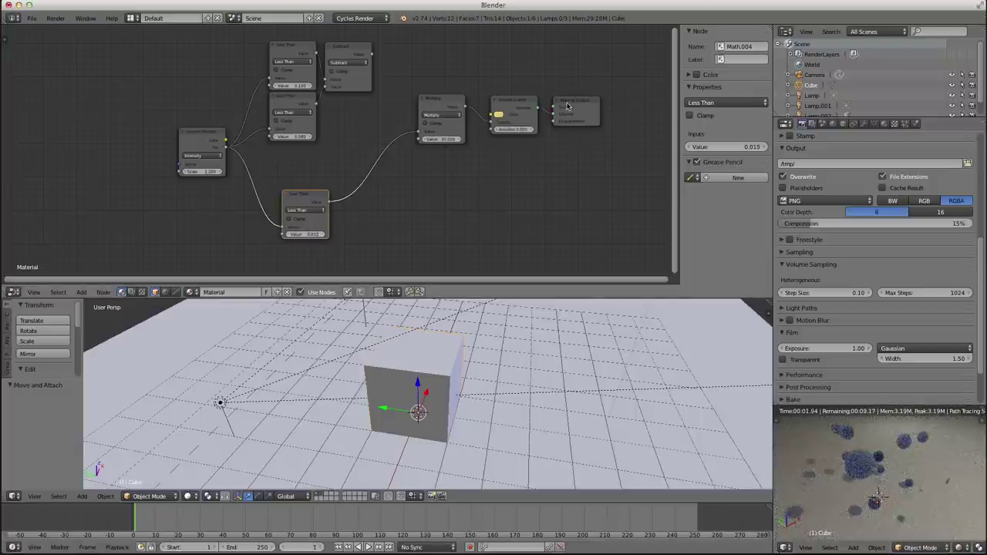
# Shift Material Output, Volume Scatter and Multiply farther along the node chain to free up space before Multiply.
pyautogui.moveTo(568, 106); pyautogui.dragTo(609, 106)
pyautogui.moveTo(525, 102); pyautogui.dragTo(541, 103)
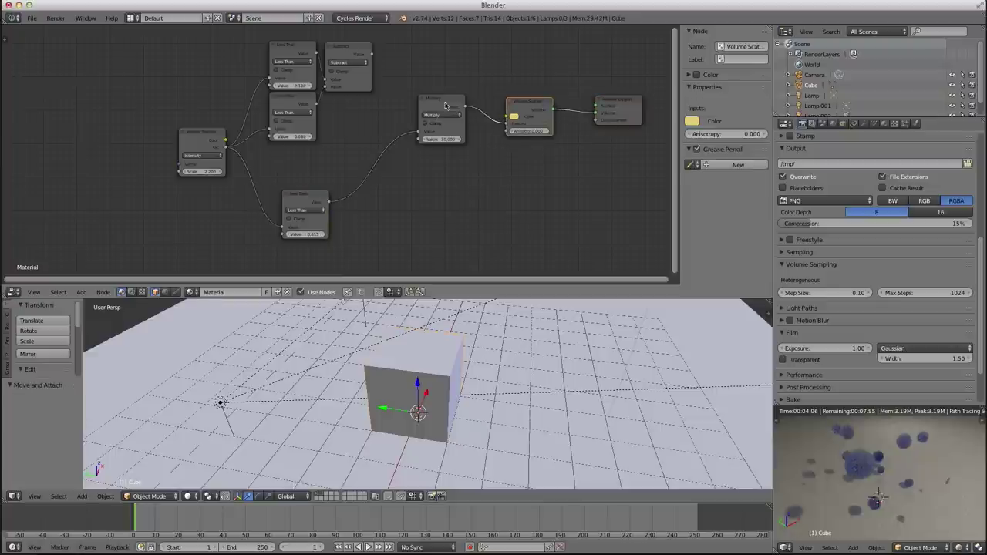
pyautogui.moveTo(445, 105); pyautogui.dragTo(467, 105)
# Add a Math node set to Add beside Subtract, feed Subtract's output into its first value, and set its second value to 0.
pyautogui.click(343, 78)
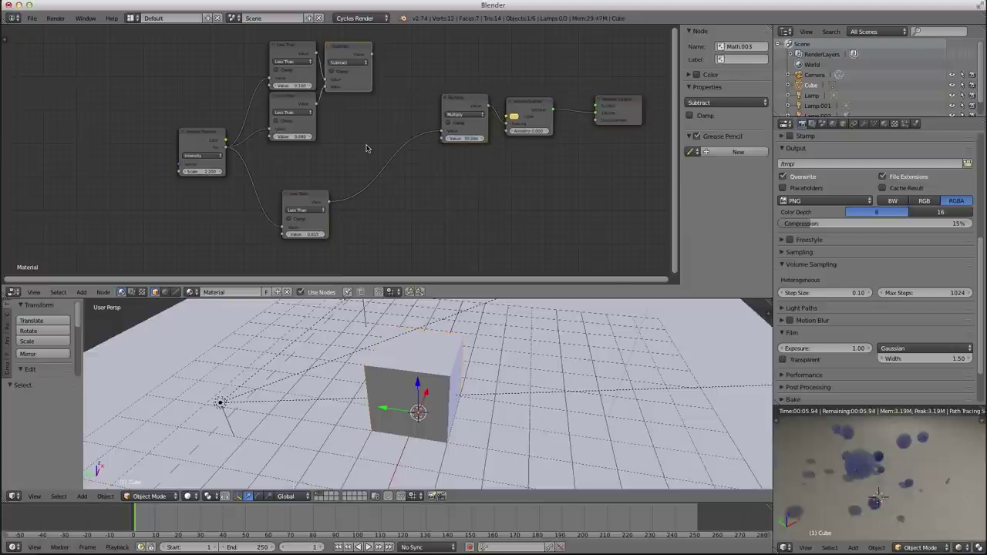
pyautogui.hotkey('shift', 'a')
pyautogui.moveTo(417, 209)
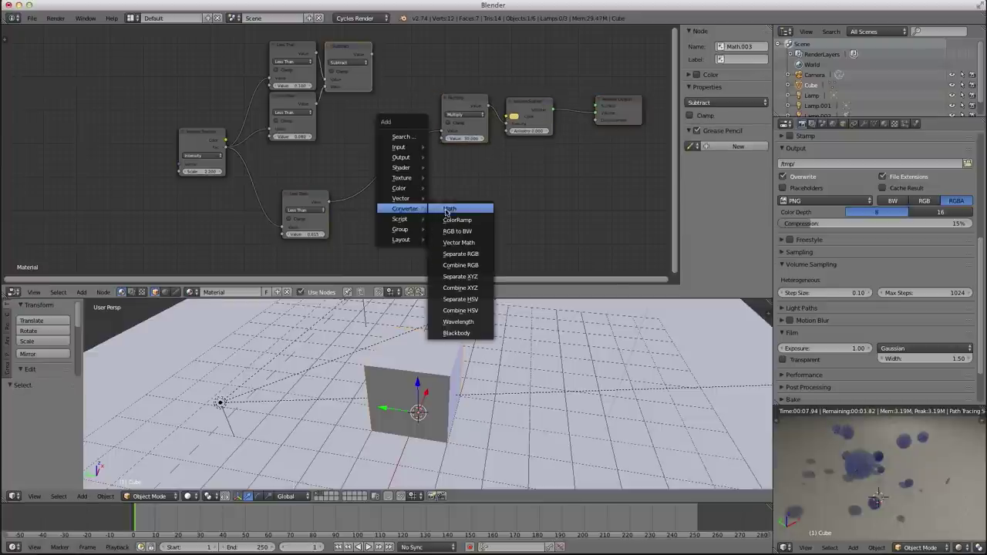
pyautogui.click(449, 209)
pyautogui.click(374, 55)
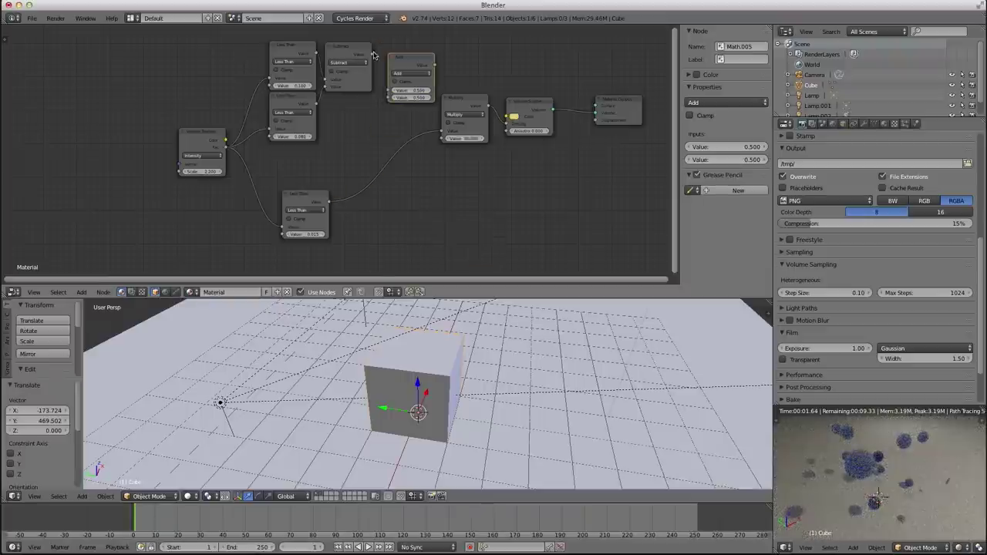
pyautogui.moveTo(373, 55); pyautogui.dragTo(390, 91)
pyautogui.click(409, 98)
pyautogui.write('0')
pyautogui.press('Return')
# Lower the Add node beside Subtract and shift Multiply and Volume Scatter together toward Material Output.
pyautogui.scroll(2, 430, 89)
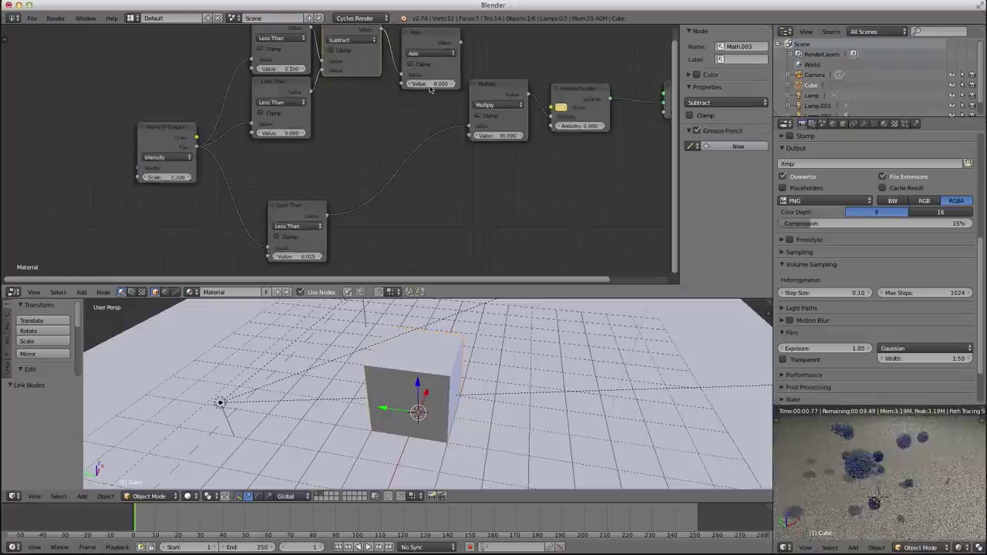
pyautogui.moveTo(430, 89); pyautogui.dragTo(390, 163, button='middle')
pyautogui.scroll(3, 390, 164)
pyautogui.moveTo(396, 100); pyautogui.dragTo(379, 165)
pyautogui.scroll(-4, 413, 161)
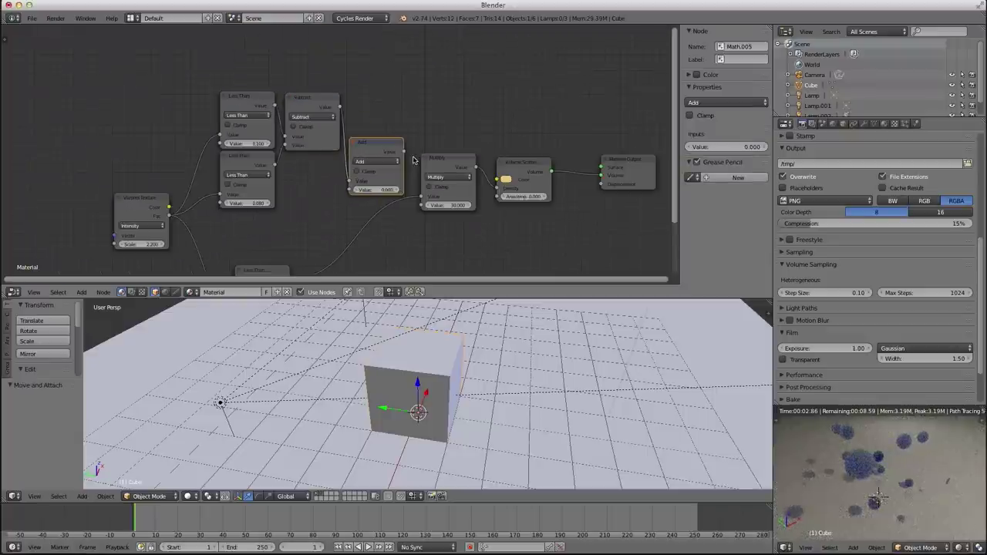
pyautogui.click(443, 168)
pyautogui.keyDown('shift'); pyautogui.click(508, 171); pyautogui.keyUp('shift')
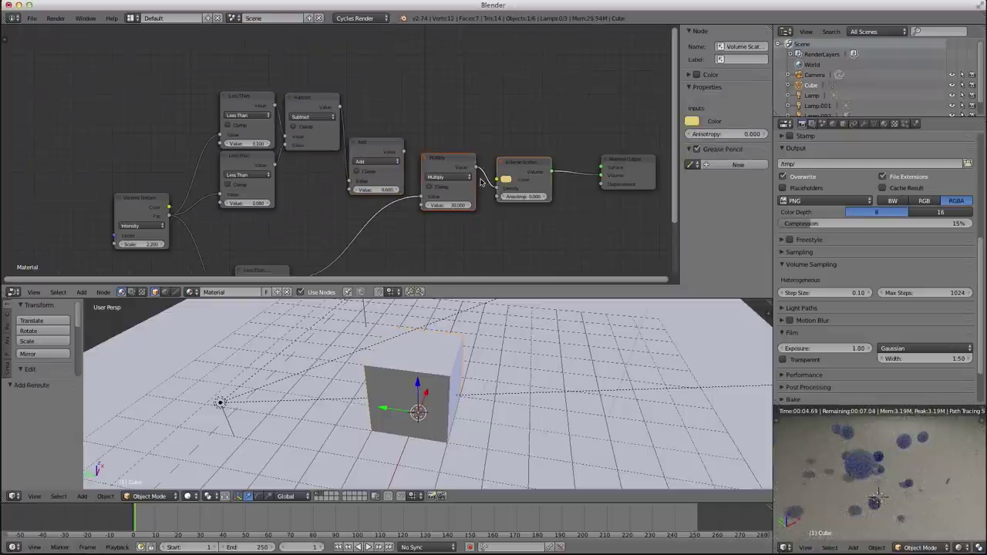
pyautogui.press('g')
pyautogui.click(502, 184)
# Cut the link from the 0.015 Less Than node to Multiply, connect Add's output there instead, and move Add nearer to Multiply.
pyautogui.keyDown('ctrl'); pyautogui.moveTo(422, 192); pyautogui.dragTo(425, 229); pyautogui.keyUp('ctrl')
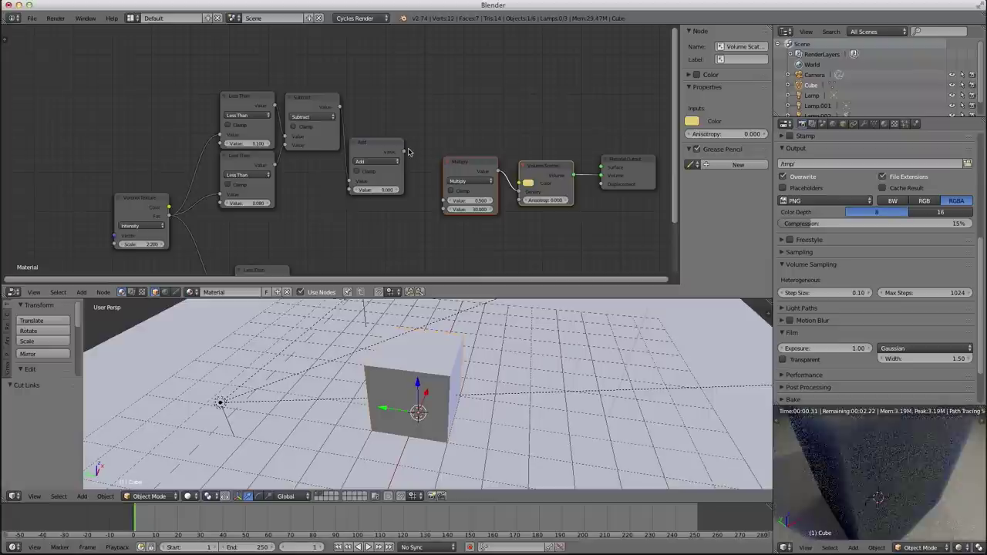
pyautogui.moveTo(403, 152); pyautogui.dragTo(445, 200)
pyautogui.moveTo(371, 148); pyautogui.dragTo(382, 156)
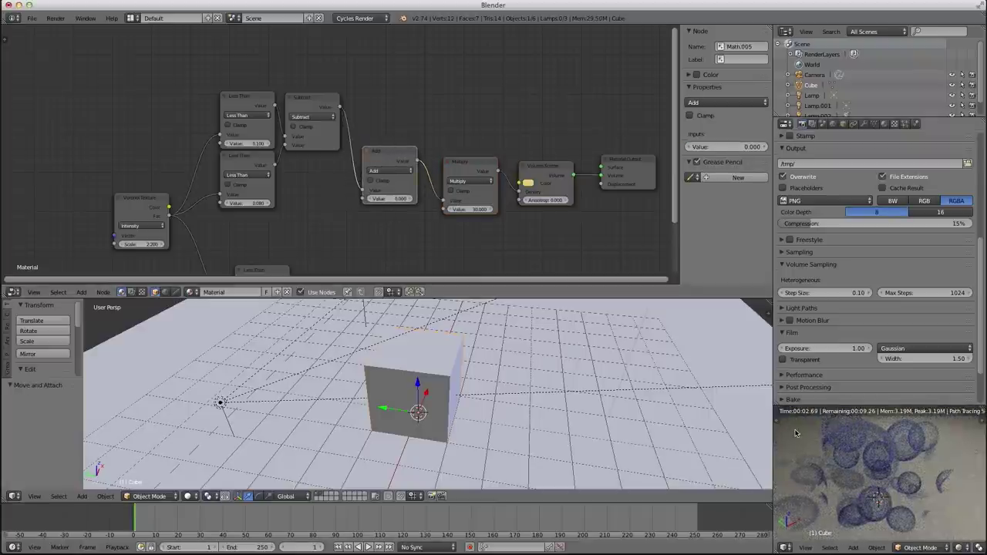
# Try a second value of 1 on the Add node, and reset that value to 0.
pyautogui.click(386, 198)
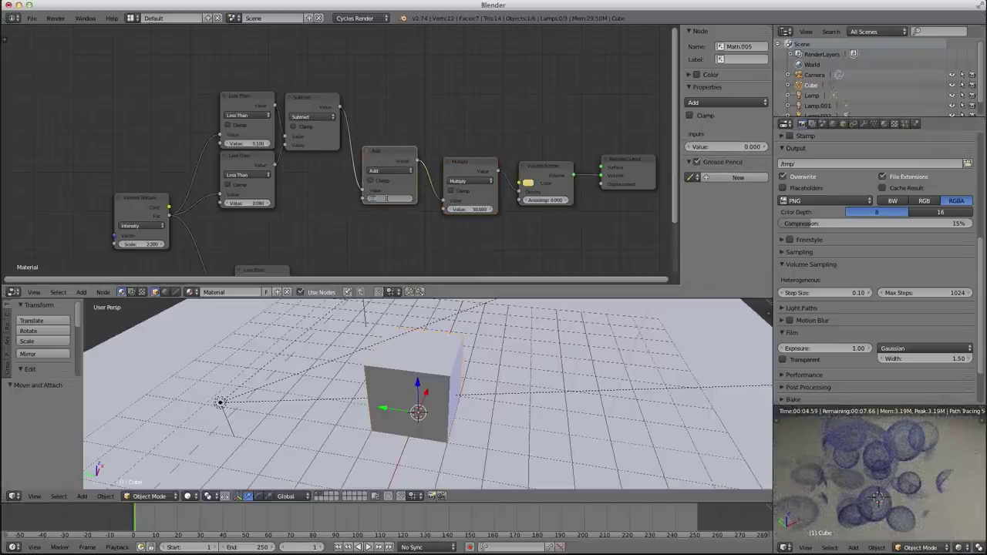
pyautogui.write('1')
pyautogui.press('Return')
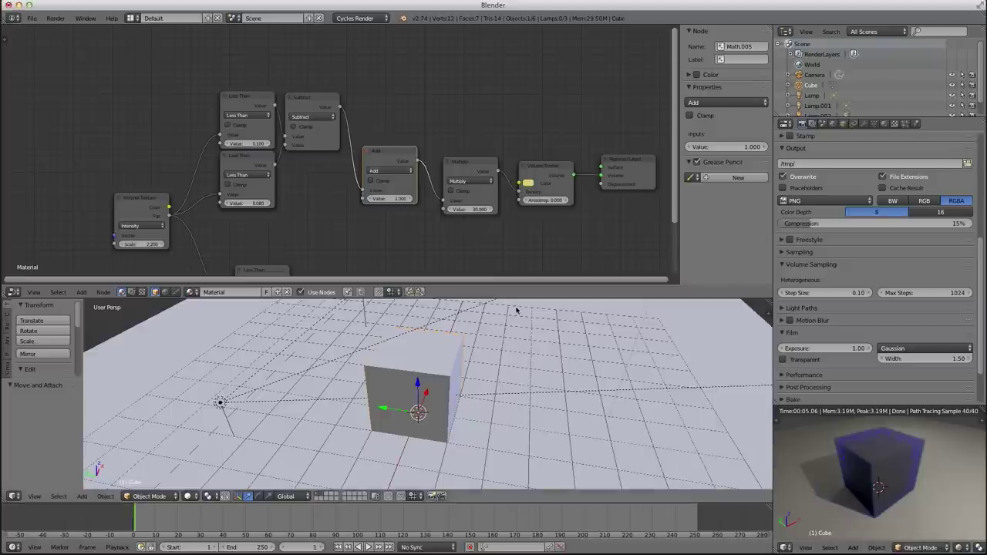
pyautogui.click(389, 198)
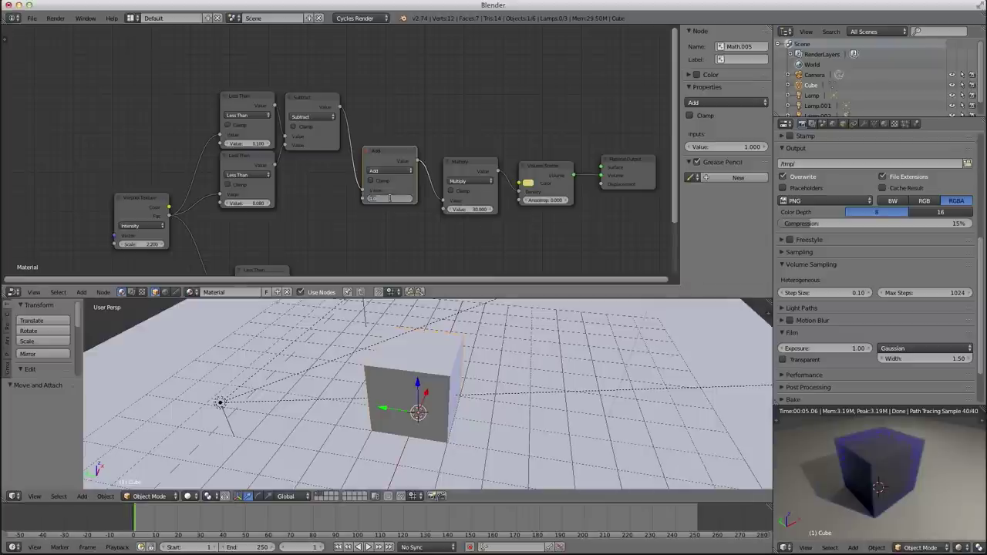
pyautogui.write('0')
pyautogui.press('Return')
# Connect the output of the 0.015 Less Than node to the second value of the Add node.
pyautogui.moveTo(354, 221); pyautogui.dragTo(373, 152, button='middle')
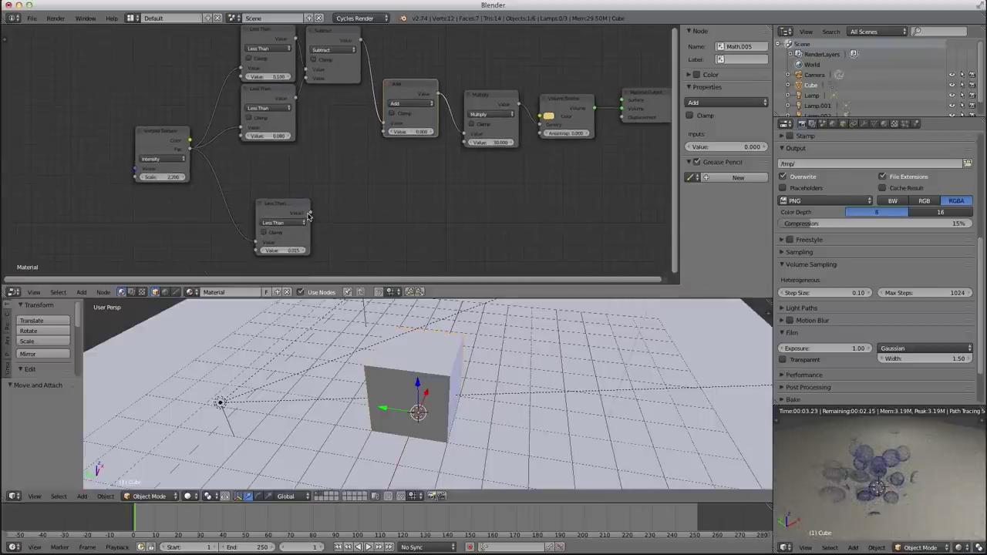
pyautogui.moveTo(308, 214); pyautogui.dragTo(383, 131)
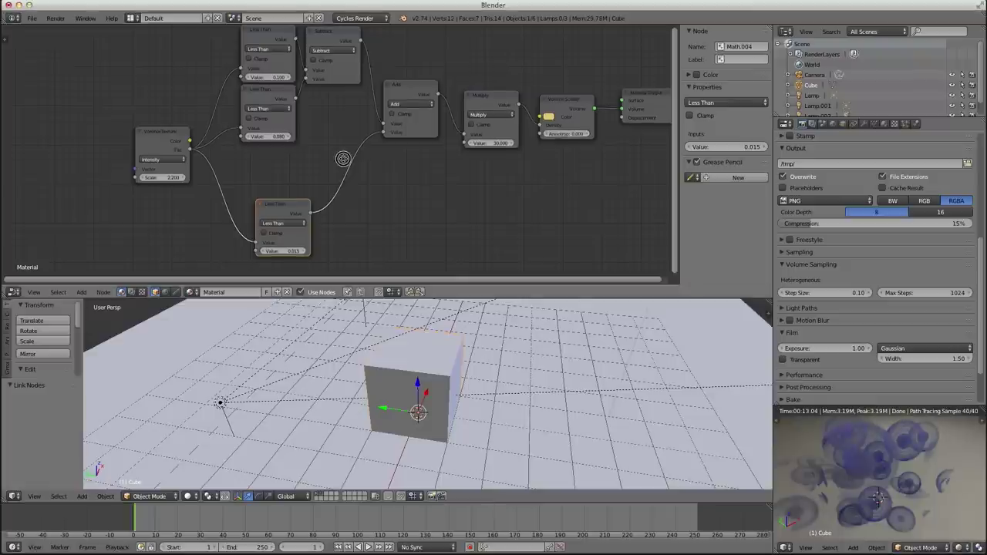
pyautogui.scroll(-2, 342, 158)
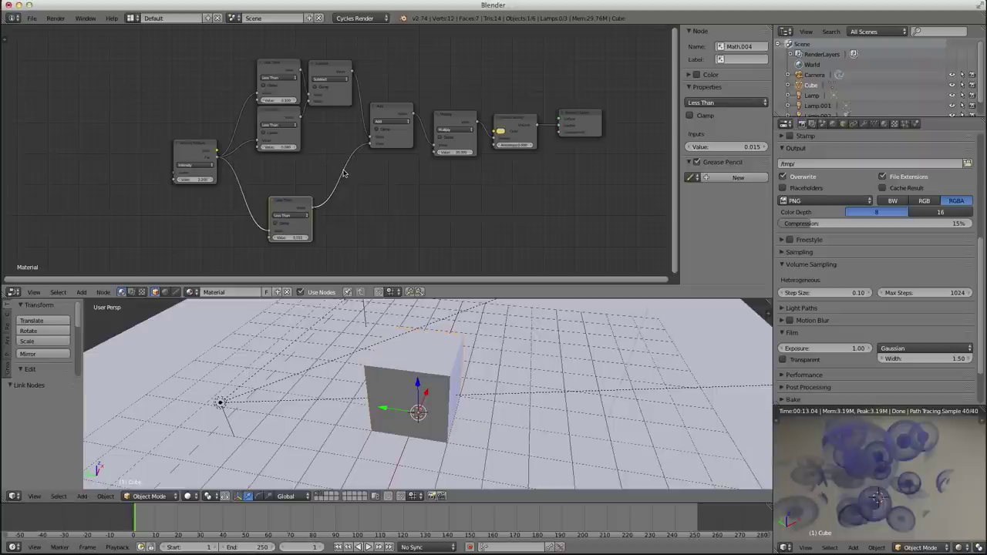
pyautogui.scroll(2, 474, 189)
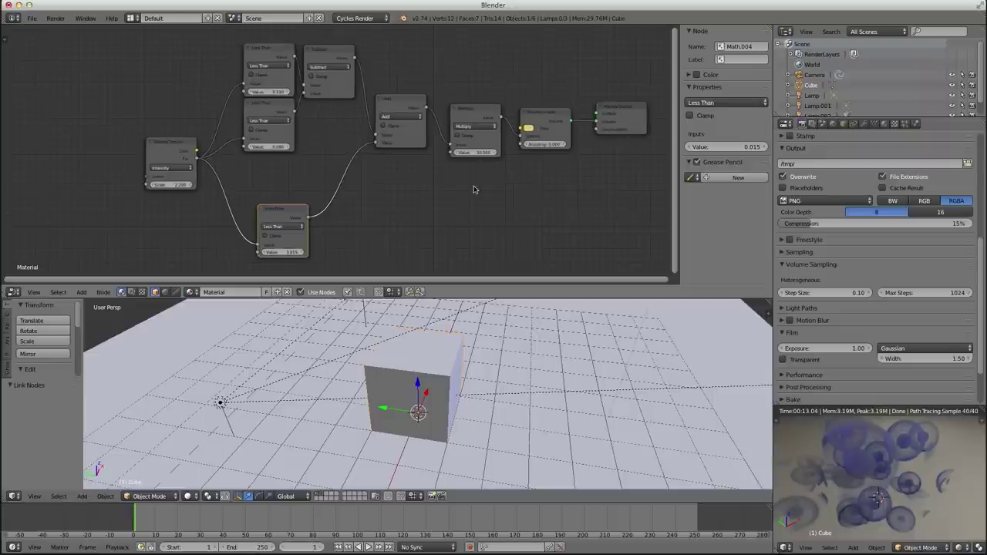
pyautogui.scroll(-3, 474, 189)
pyautogui.scroll(3, 474, 189)
# Reposition the Voronoi Texture node, leaving clear space between it and the three Less Than nodes.
pyautogui.click(159, 144)
pyautogui.moveTo(159, 144); pyautogui.dragTo(122, 148)
pyautogui.scroll(3, 131, 159)
pyautogui.moveTo(132, 161); pyautogui.dragTo(329, 125, button='middle')
pyautogui.scroll(2, 305, 123)
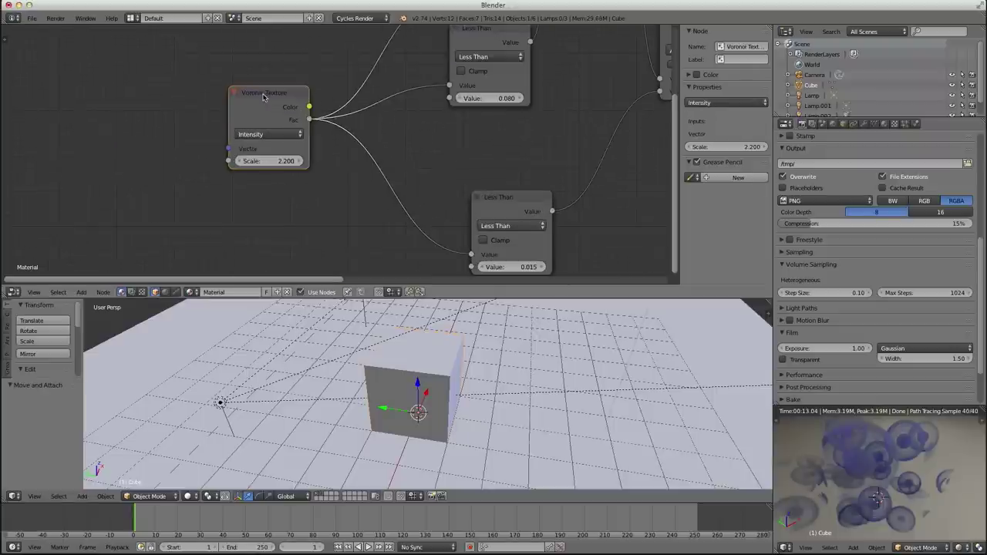
pyautogui.moveTo(263, 95); pyautogui.dragTo(299, 92)
# Try Voronoi Texture scales of 1.5, 1 and 5 on the rendered spheres.
pyautogui.click(302, 157)
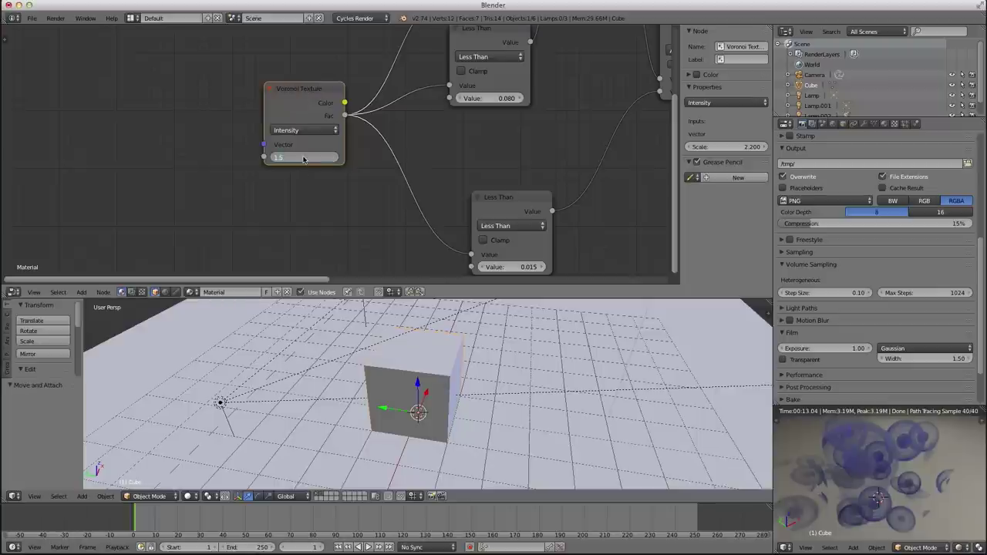
pyautogui.write('1.5')
pyautogui.press('Return')
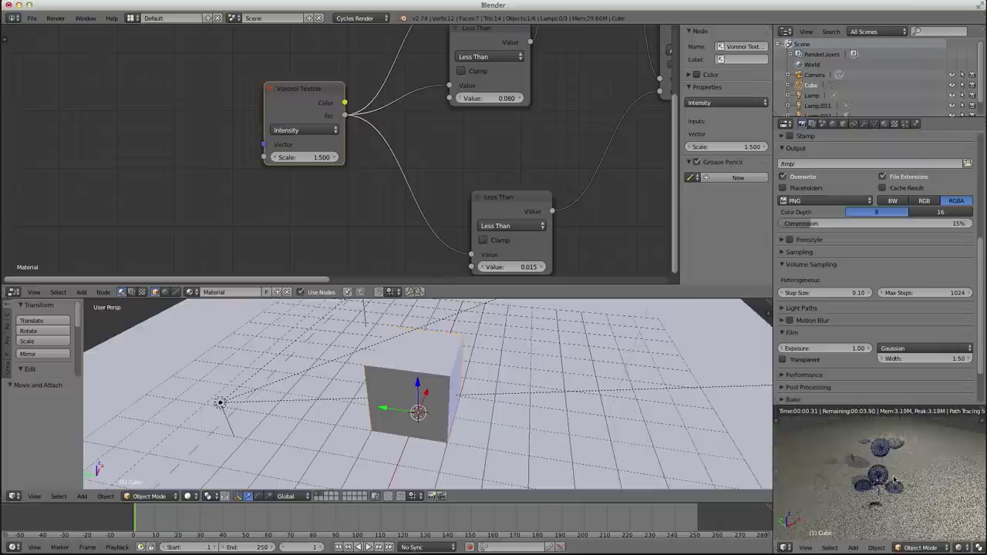
pyautogui.click(305, 157)
pyautogui.write('1')
pyautogui.press('Return')
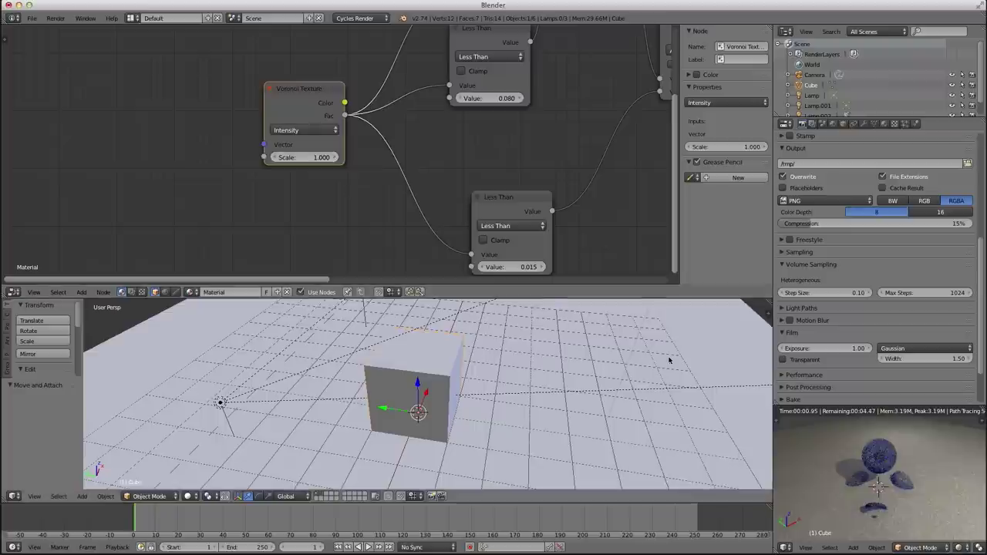
pyautogui.click(306, 157)
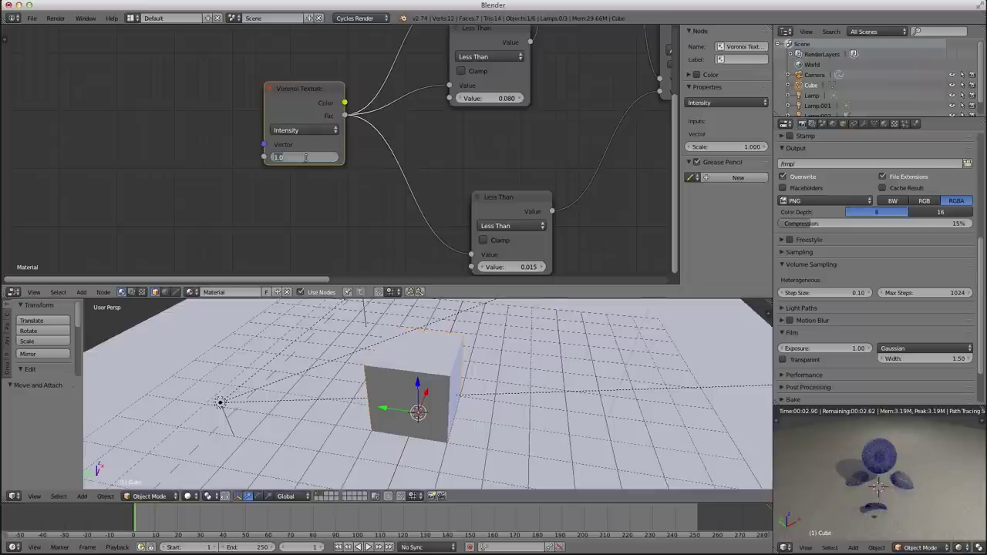
pyautogui.write('5')
pyautogui.press('Return')
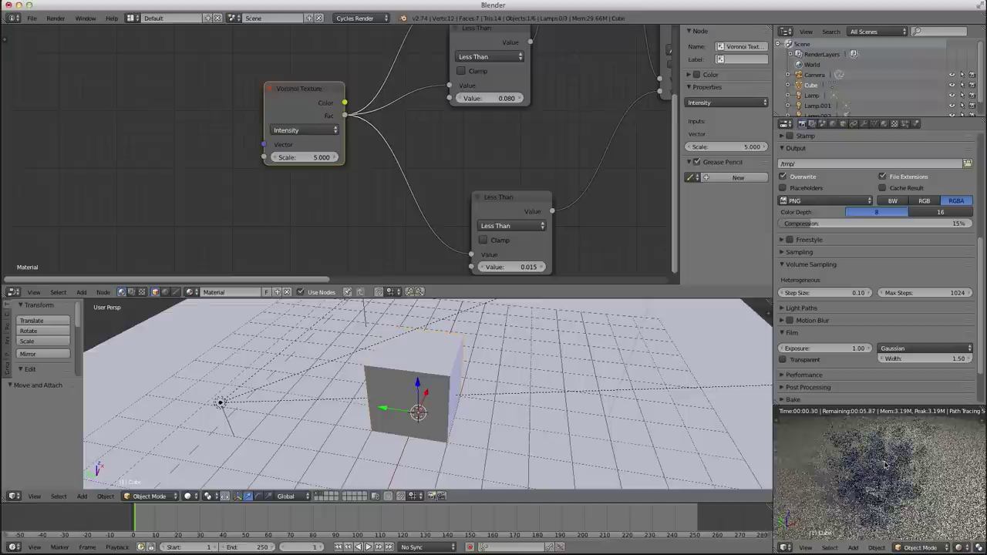
# Set the Voronoi Texture scale to 2.
pyautogui.click(305, 158)
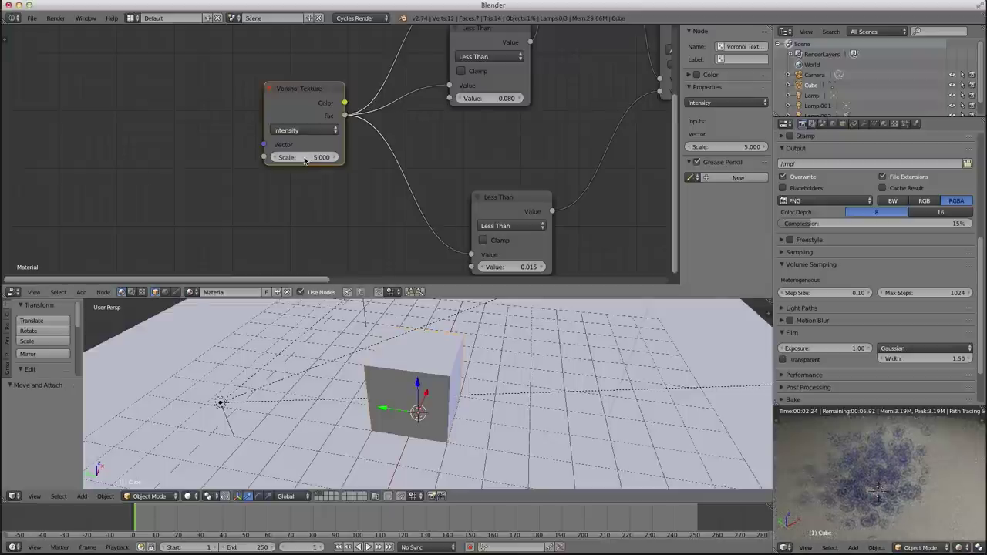
pyautogui.write('2')
pyautogui.press('Return')
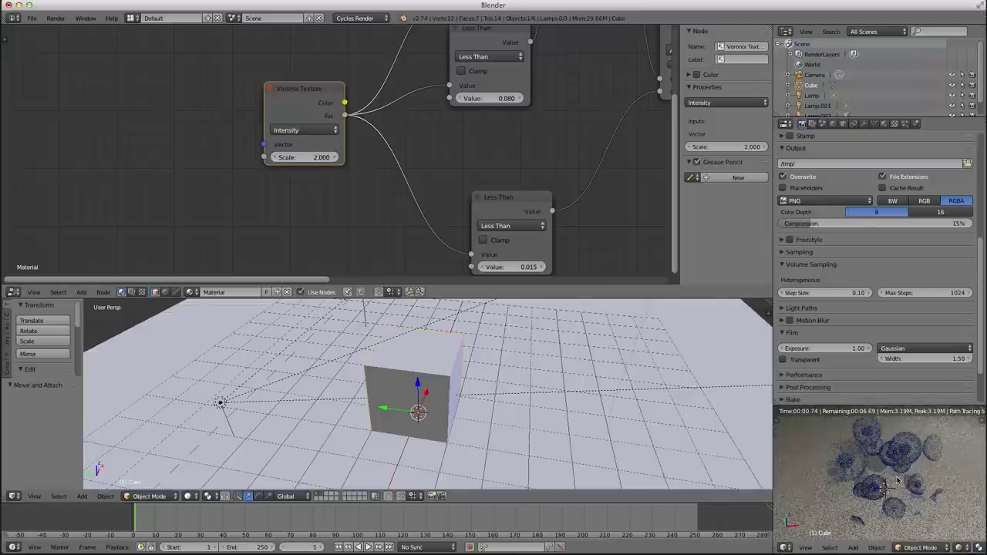
# Lower the 0.080 Less Than node slightly and move Subtract down beside the two upper Less Than nodes.
pyautogui.scroll(-1, 441, 166)
pyautogui.moveTo(442, 167); pyautogui.dragTo(307, 216, button='middle')
pyautogui.click(328, 44)
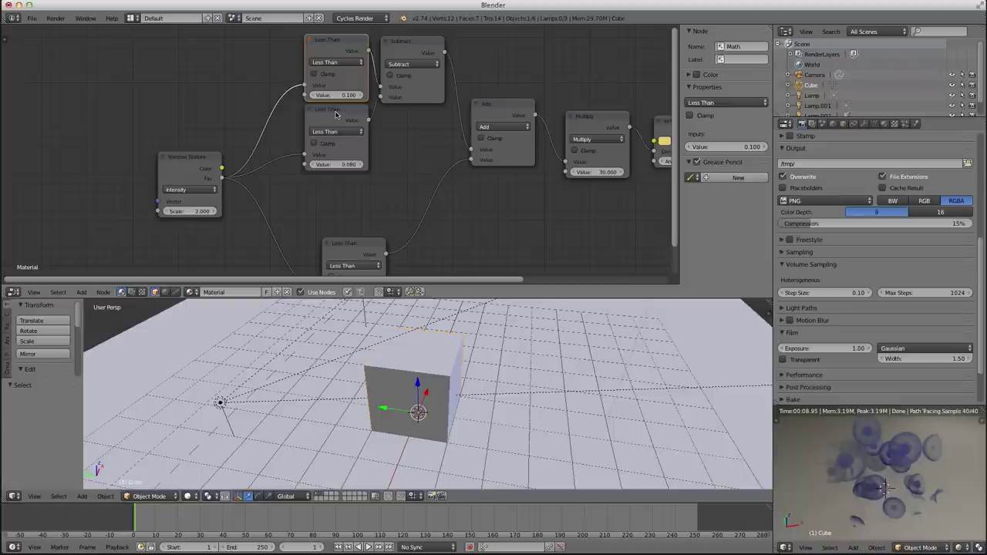
pyautogui.moveTo(336, 118); pyautogui.dragTo(333, 121)
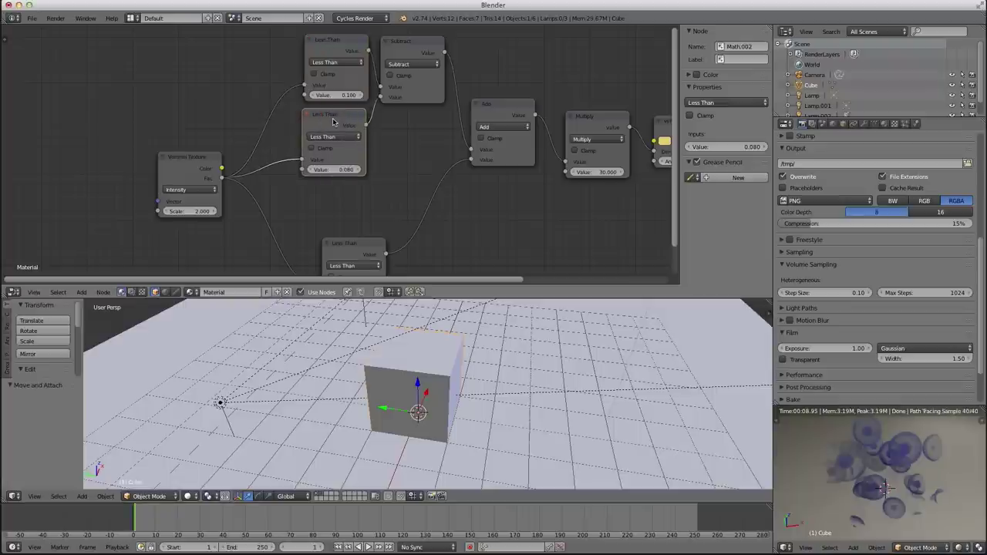
pyautogui.click(415, 41)
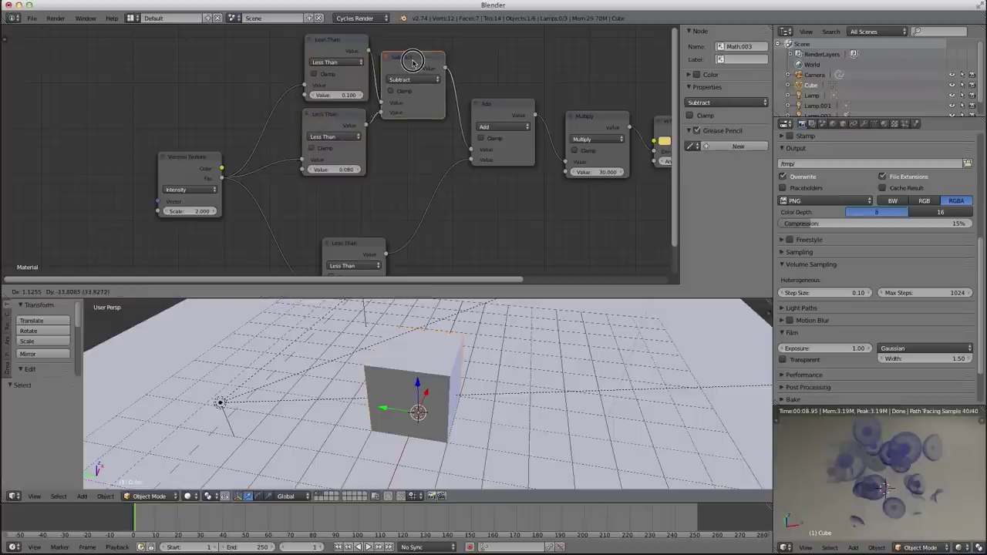
pyautogui.hotkey('shift', 'd')
pyautogui.click(407, 59)
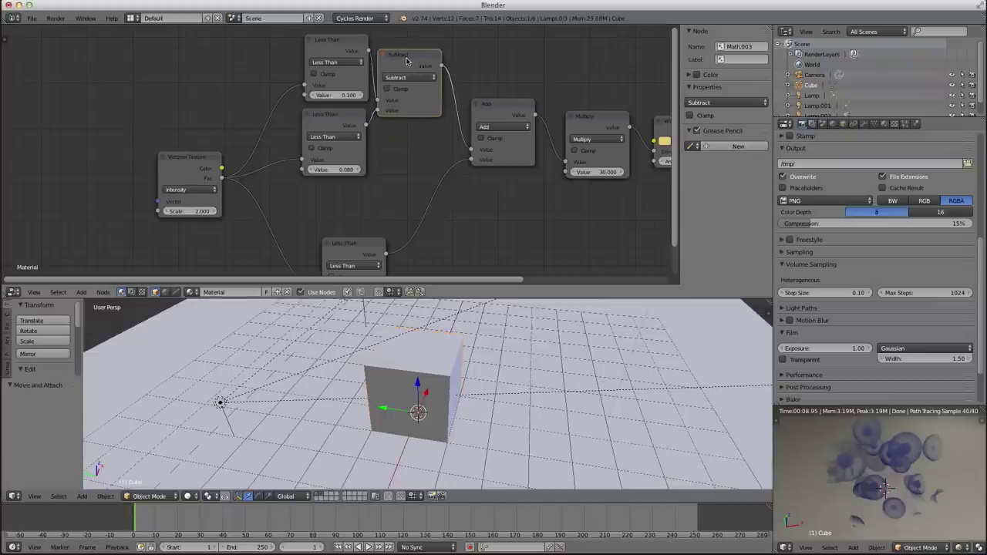
pyautogui.click(402, 58)
# Lower the Add node slightly and align the 0.015 Less Than node beneath the other two Less Than nodes.
pyautogui.moveTo(502, 101); pyautogui.dragTo(498, 113)
pyautogui.moveTo(459, 178); pyautogui.dragTo(479, 120, button='middle')
pyautogui.moveTo(383, 188); pyautogui.dragTo(366, 189)
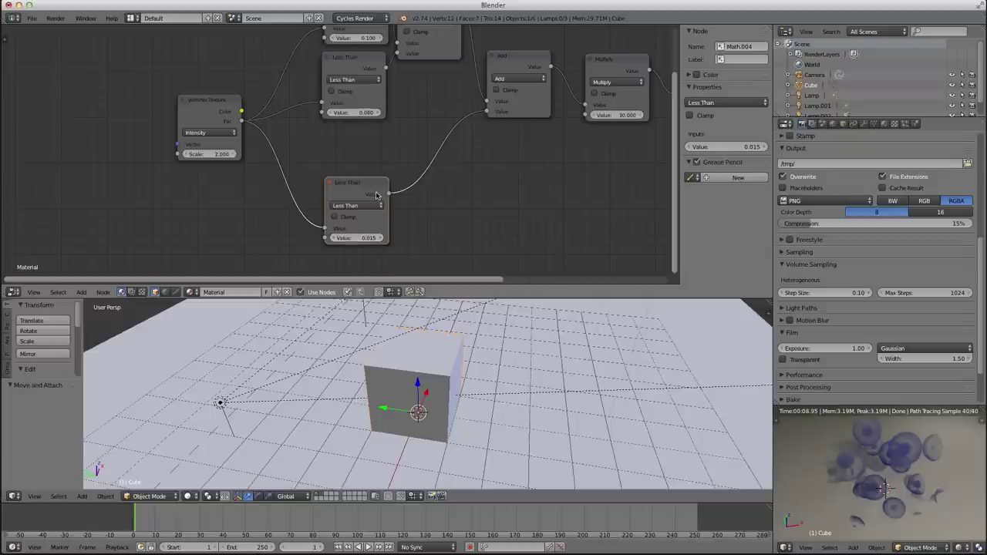
pyautogui.moveTo(463, 82); pyautogui.dragTo(438, 148, button='middle')
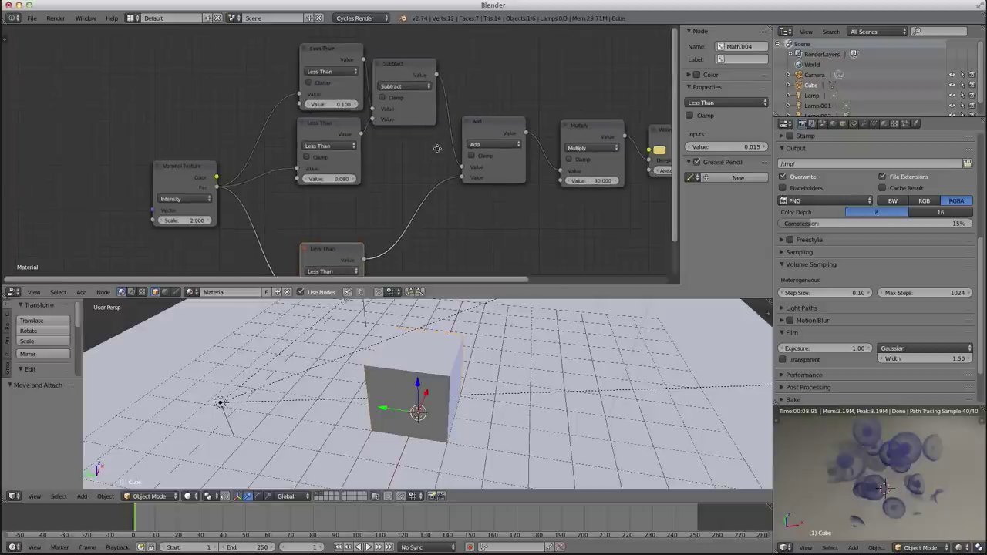
# Move Multiply, Volume Scatter and Material Output together farther from Add to open a gap, and deselect all nodes.
pyautogui.click(498, 129)
pyautogui.scroll(-1, 497, 129)
pyautogui.click(534, 134)
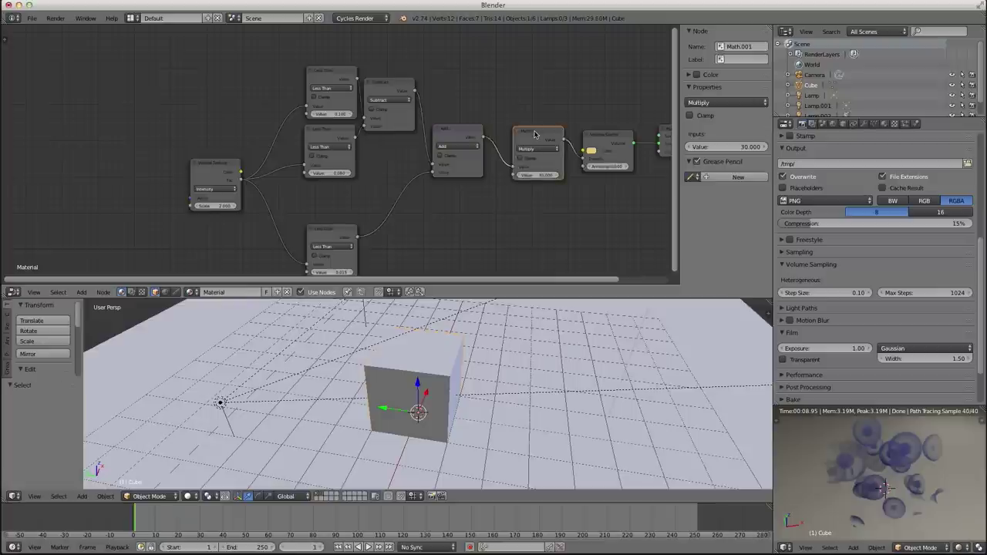
pyautogui.scroll(-1, 534, 134)
pyautogui.keyDown('shift'); pyautogui.click(610, 140); pyautogui.keyUp('shift')
pyautogui.keyDown('shift'); pyautogui.click(562, 145); pyautogui.keyUp('shift')
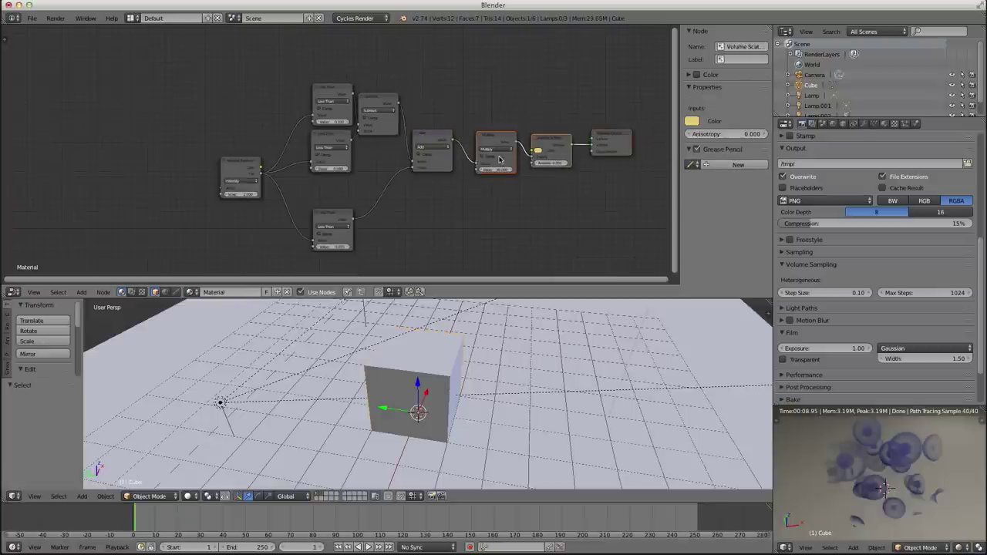
pyautogui.press('g')
pyautogui.click(557, 150)
pyautogui.moveTo(497, 185); pyautogui.dragTo(454, 184, button='middle')
pyautogui.press('a')
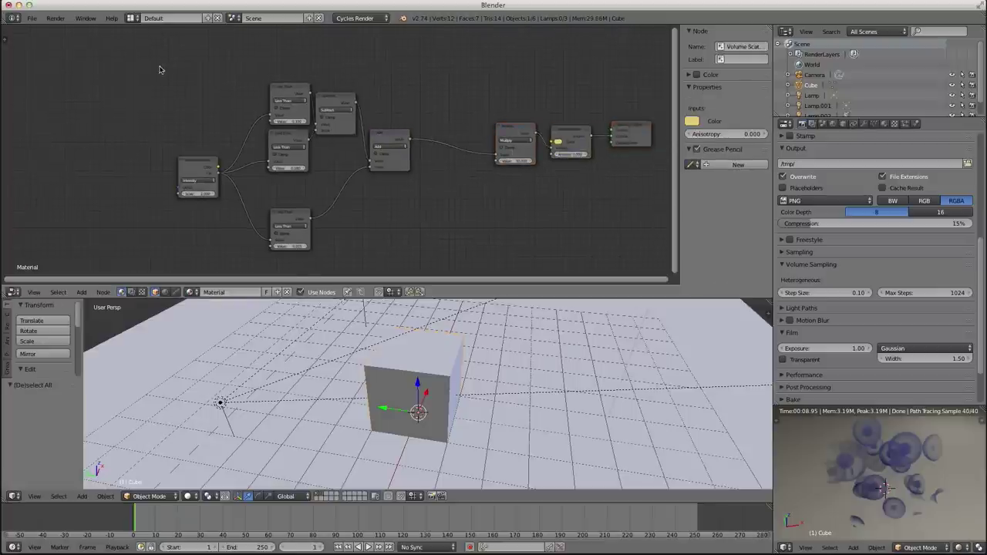
pyautogui.moveTo(409, 206); pyautogui.dragTo(381, 198, button='middle')
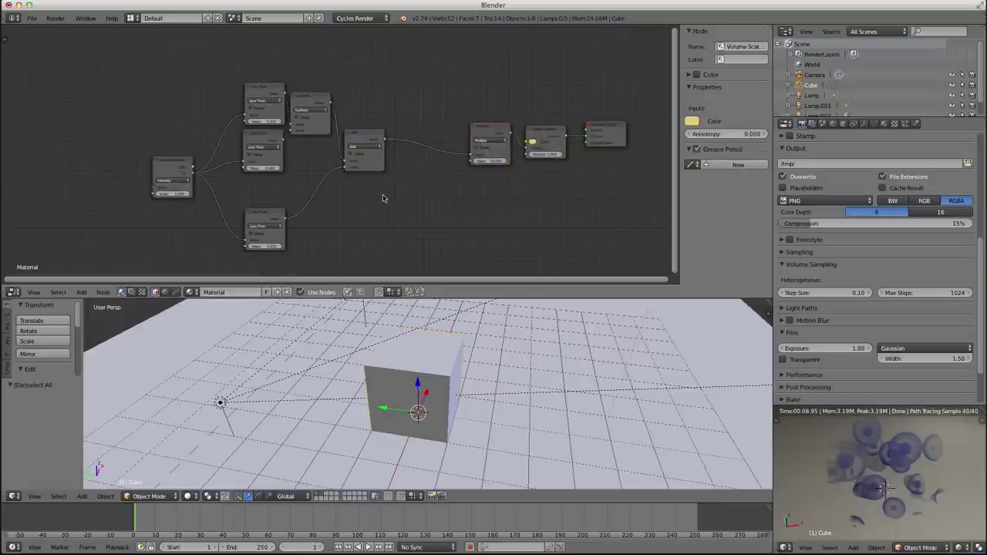
pyautogui.scroll(2, 328, 213)
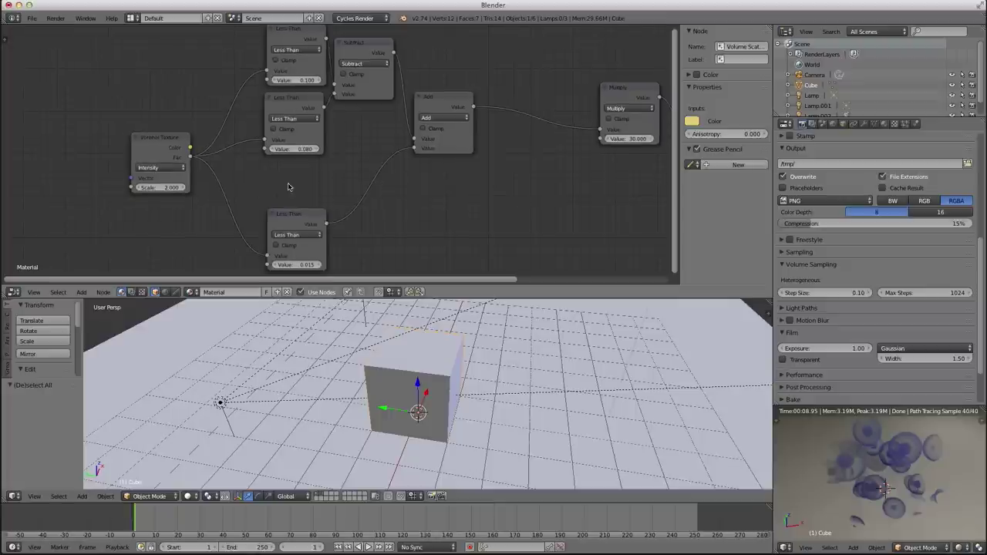
pyautogui.scroll(-1, 351, 150)
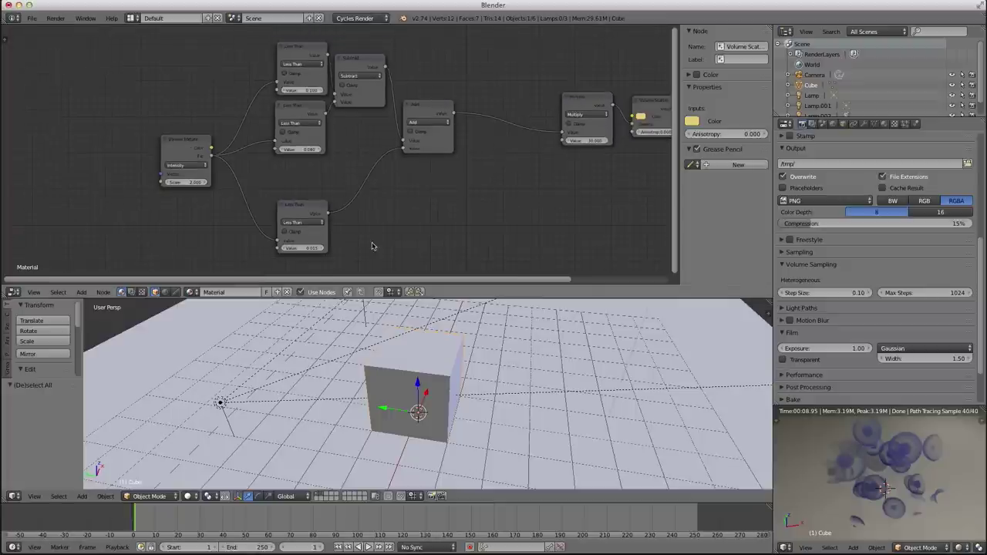
# Space out Multiply, Volume Scatter and Material Output, placing Multiply midway between Add and Volume Scatter.
pyautogui.click(438, 106)
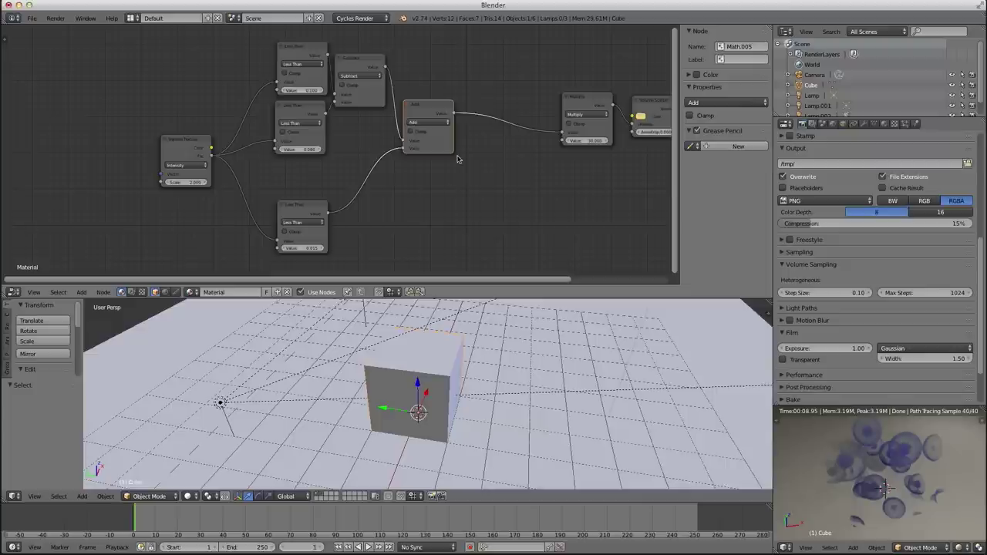
pyautogui.moveTo(472, 194); pyautogui.dragTo(384, 203, button='middle')
pyautogui.hscroll(3, 385, 204)
pyautogui.scroll(2, 388, 195)
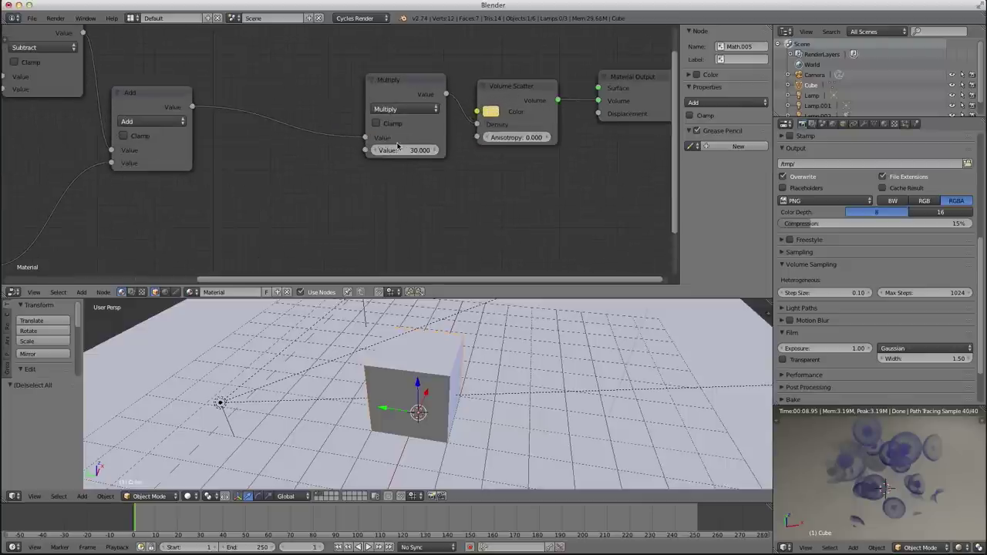
pyautogui.moveTo(389, 90); pyautogui.dragTo(328, 93)
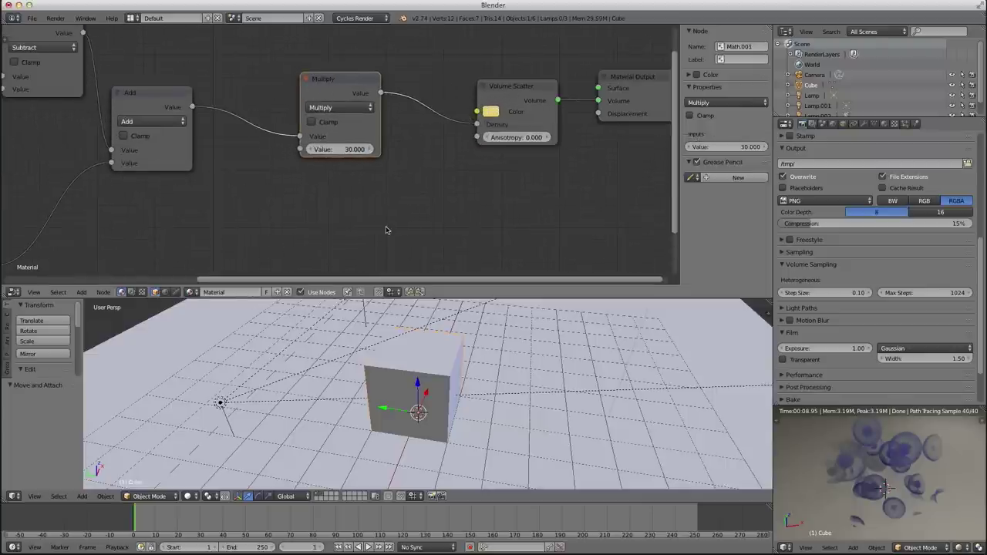
pyautogui.scroll(-4, 387, 229)
pyautogui.moveTo(480, 149); pyautogui.dragTo(491, 147)
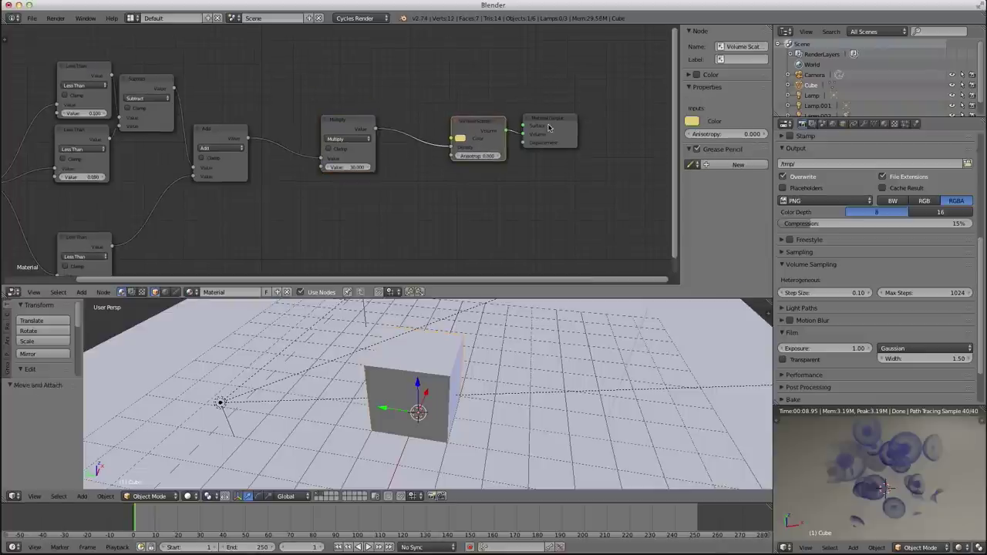
pyautogui.moveTo(550, 130); pyautogui.dragTo(618, 126)
pyautogui.moveTo(489, 127); pyautogui.dragTo(513, 123)
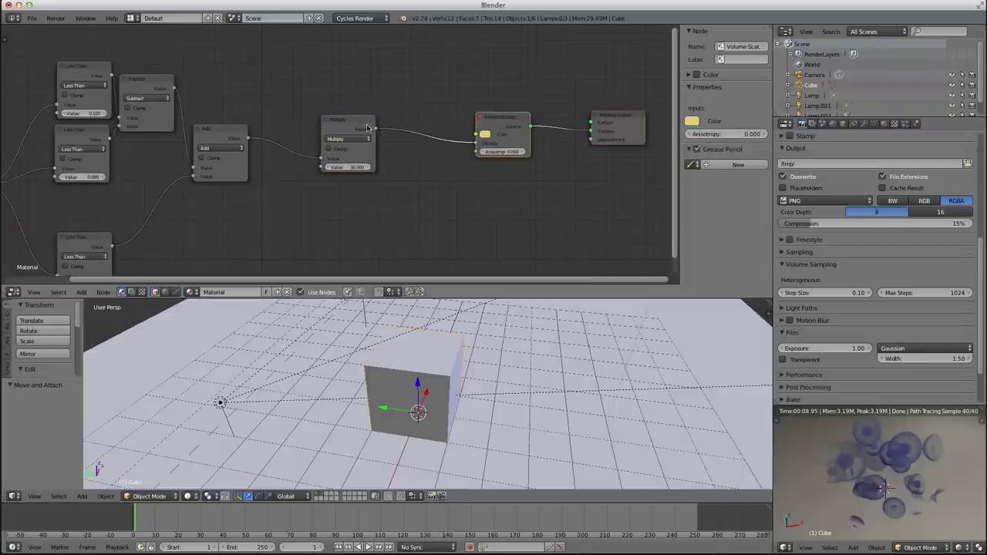
pyautogui.moveTo(349, 122); pyautogui.dragTo(374, 112)
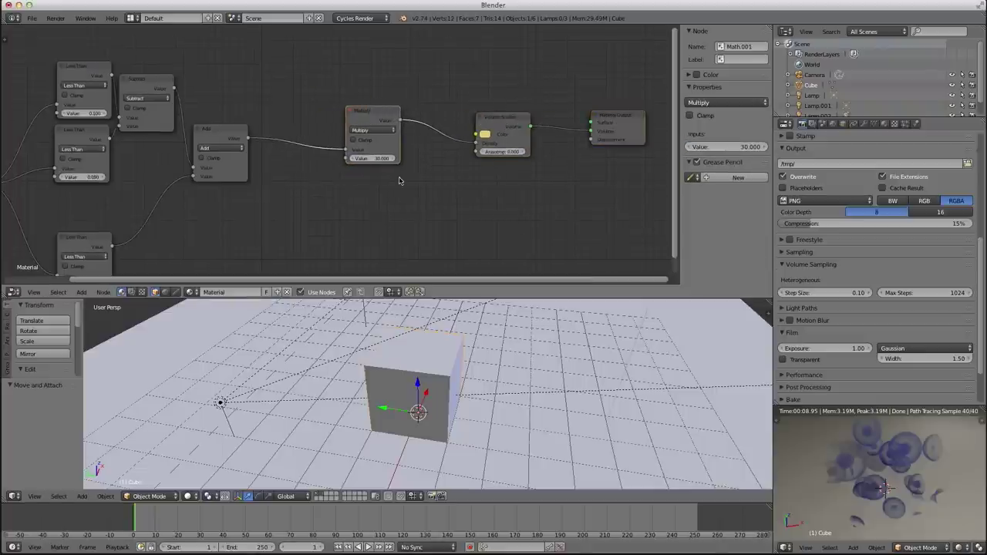
# Set the Multiply node's second value to 60.
pyautogui.scroll(1, 401, 205)
pyautogui.click(379, 159)
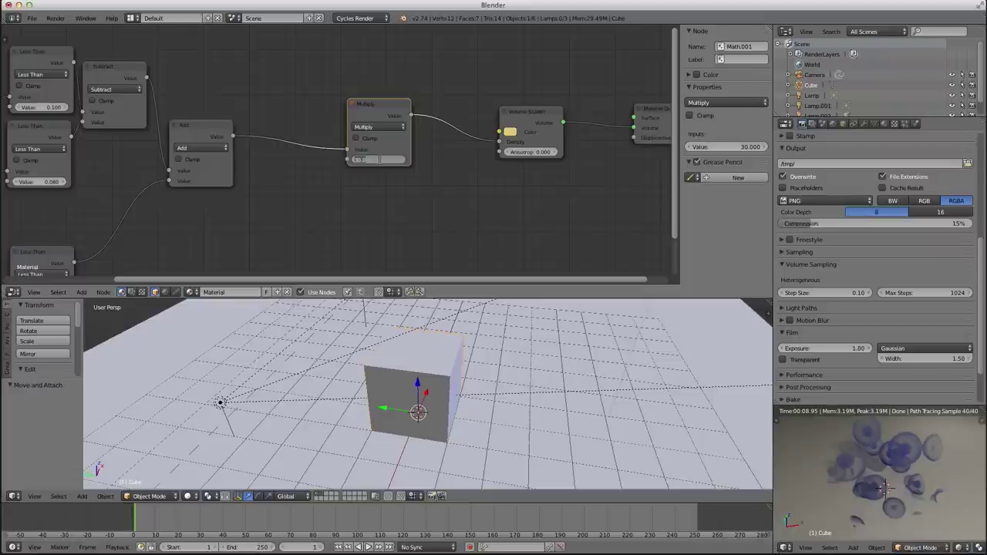
pyautogui.write('60')
pyautogui.press('Return')
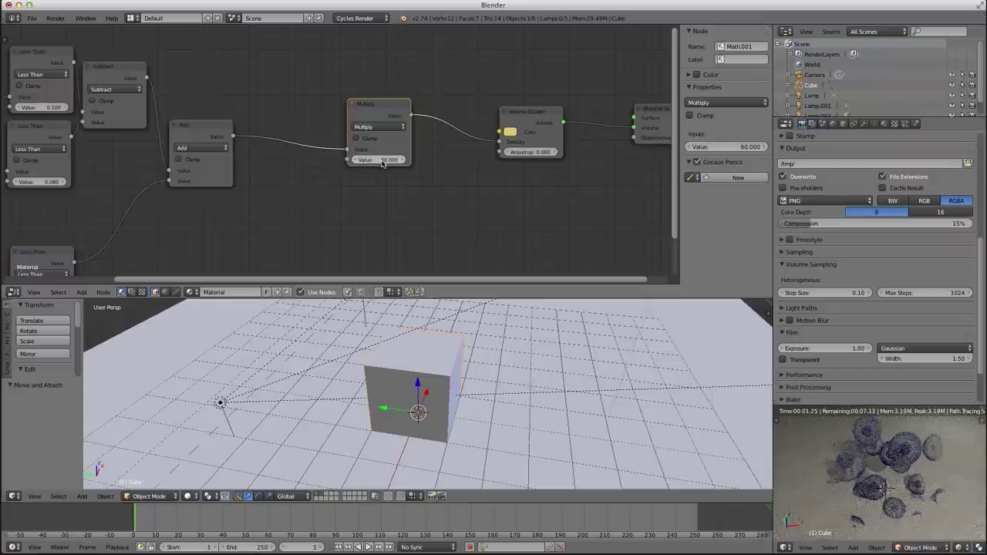
# Try 200 and 50 as the Multiply node's second value, and settle on 40.
pyautogui.click(380, 160)
pyautogui.write('200')
pyautogui.press('Return')
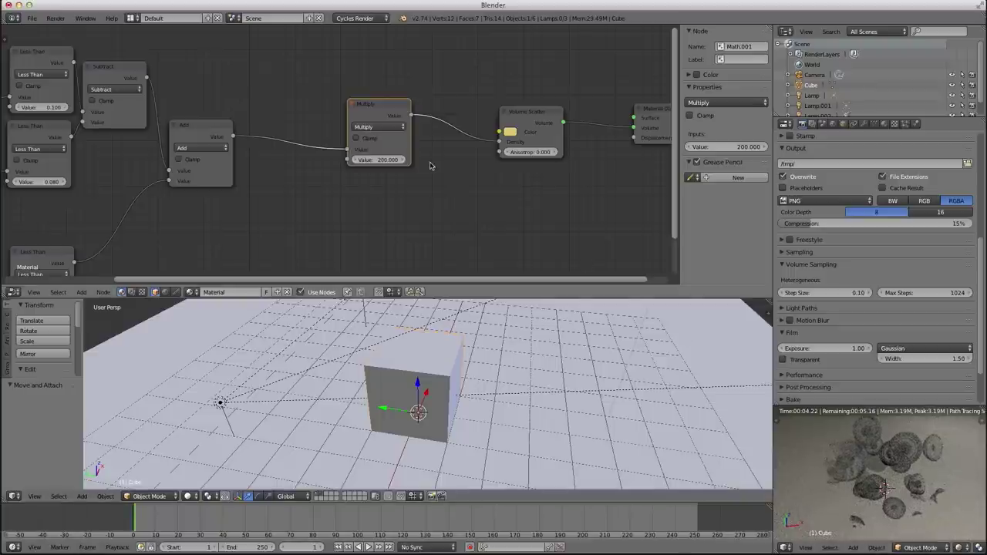
pyautogui.click(379, 159)
pyautogui.write('50')
pyautogui.press('Return')
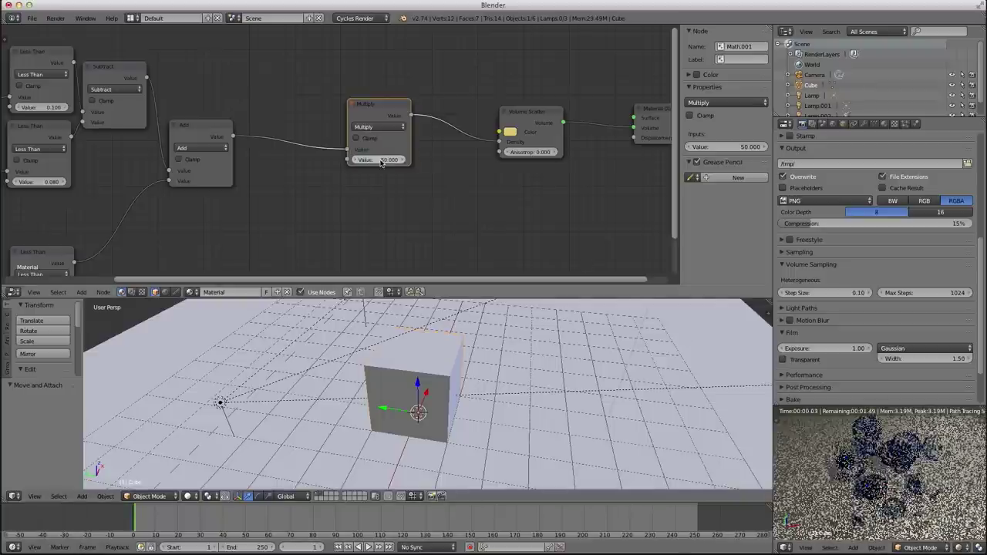
pyautogui.write('40')
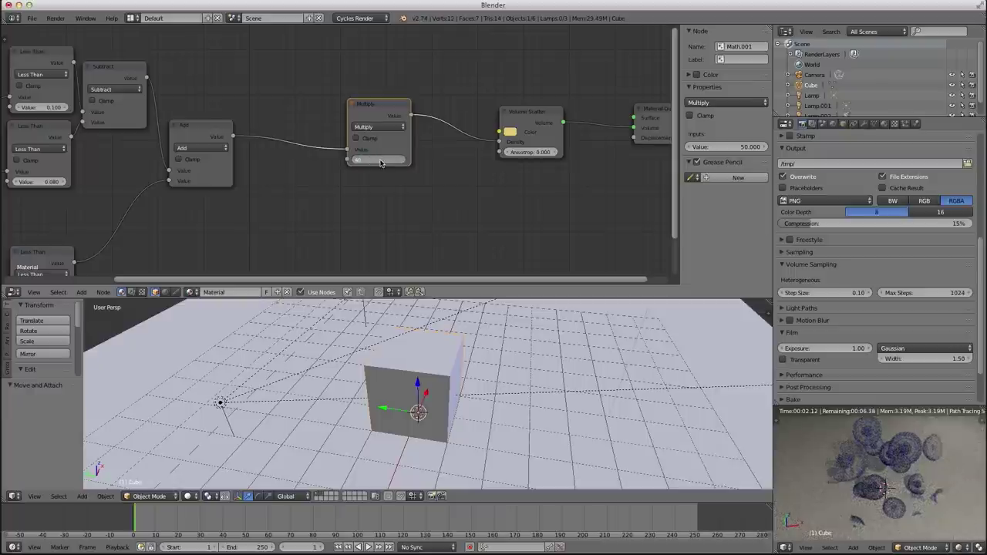
pyautogui.press('Return')
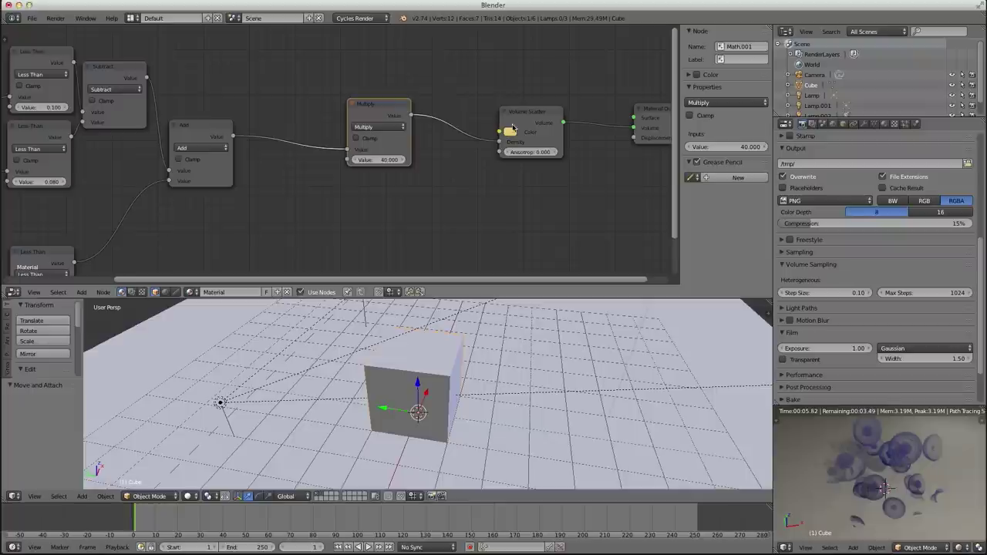
# Shift the Volume Scatter node slightly closer to Multiply and change its colour to pale pink with saturation about 0.253.
pyautogui.click(525, 117)
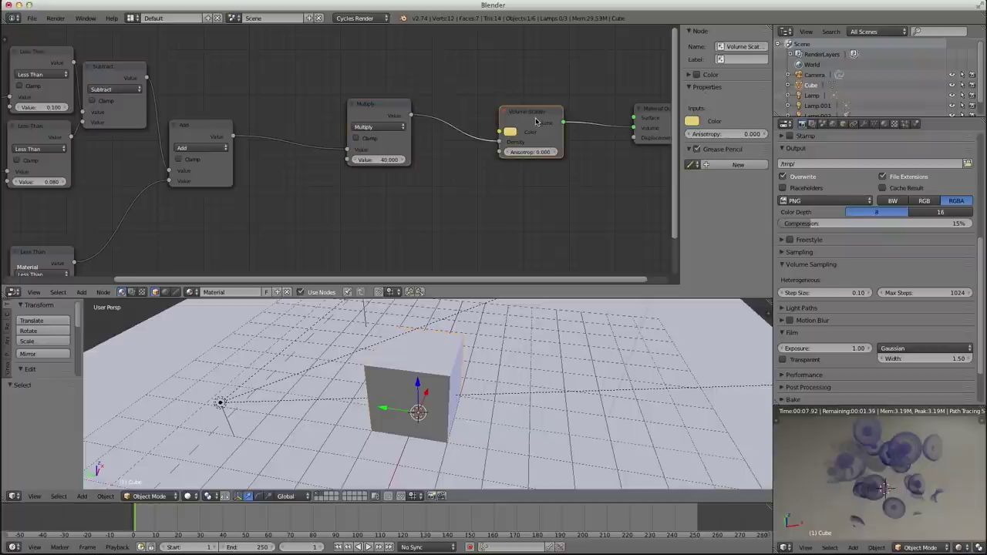
pyautogui.scroll(3, 532, 123)
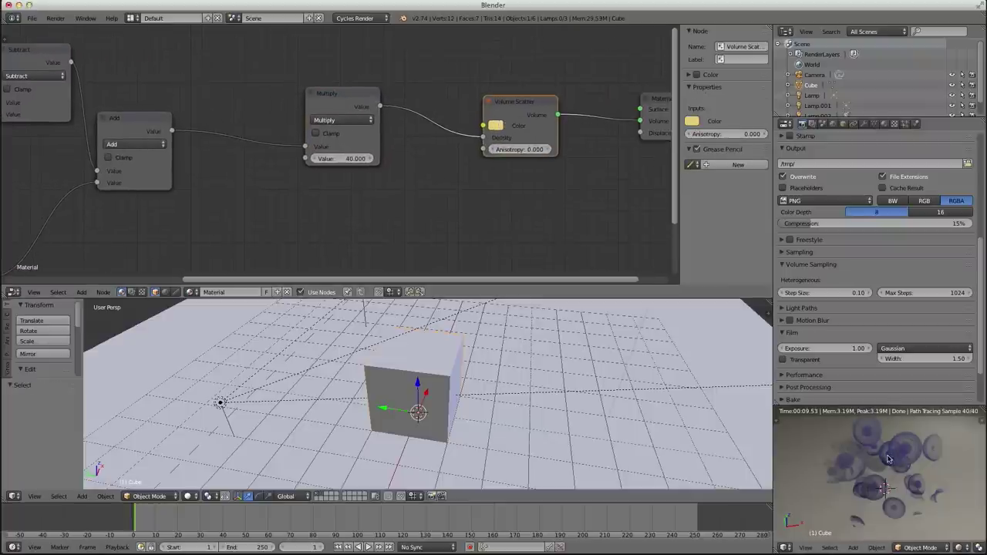
pyautogui.moveTo(506, 106); pyautogui.dragTo(492, 102)
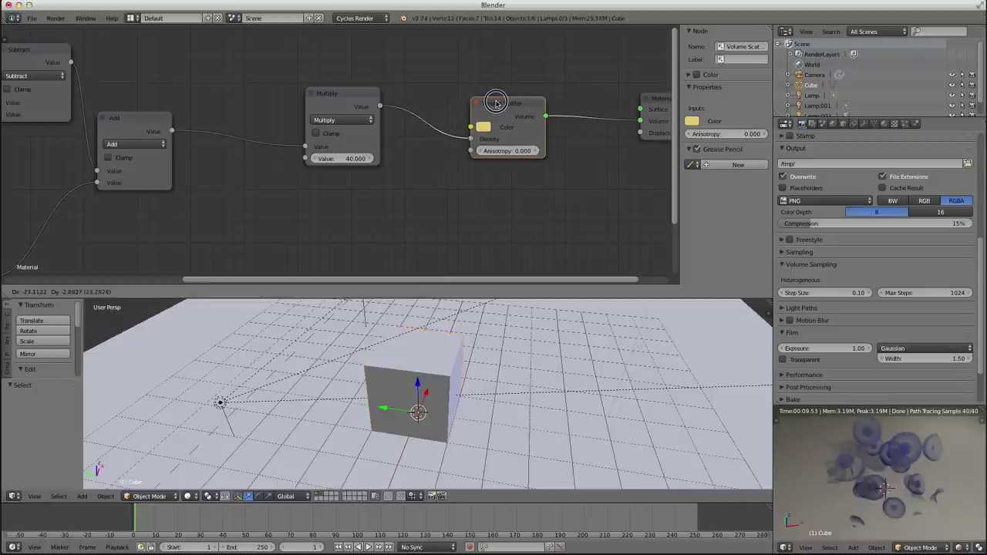
pyautogui.click(486, 121)
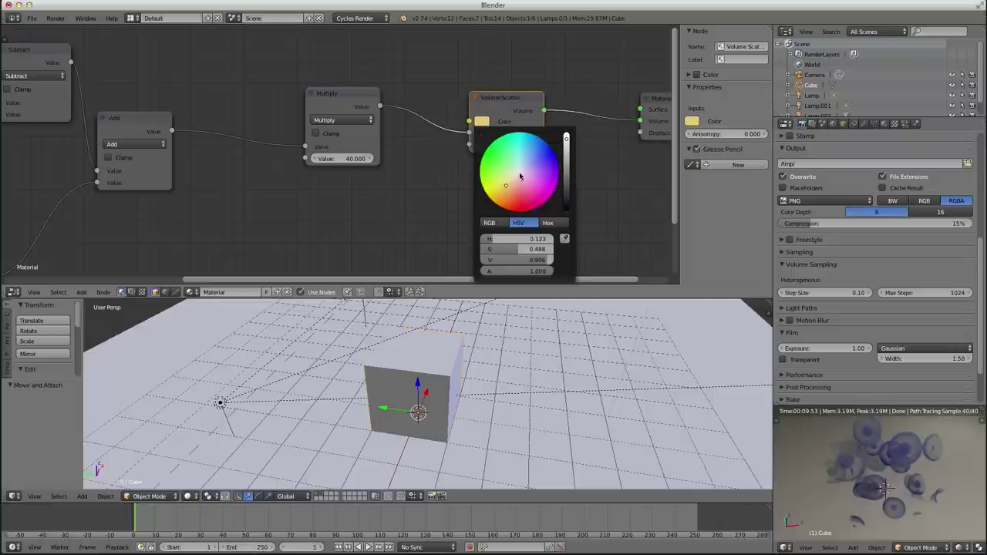
pyautogui.click(513, 169)
pyautogui.click(525, 180)
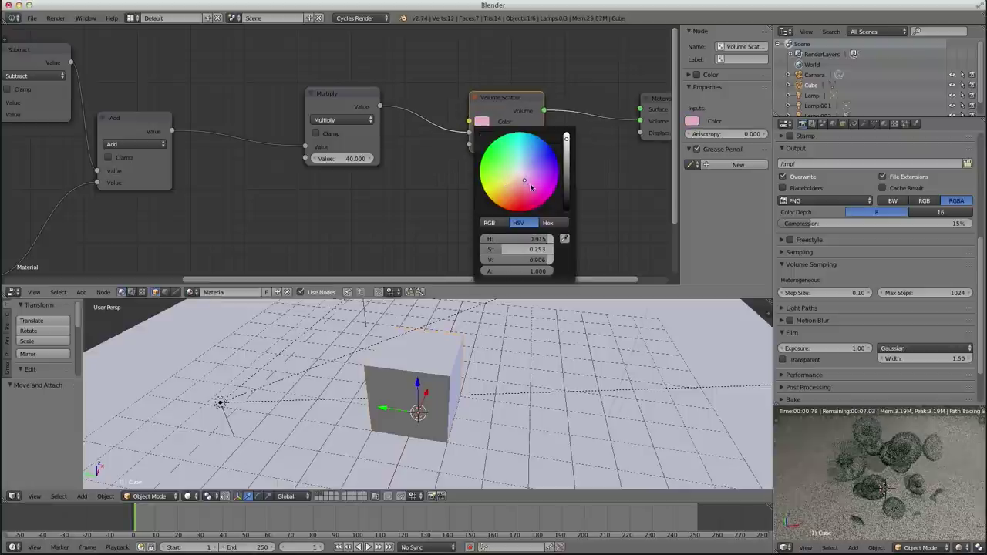
pyautogui.moveTo(567, 190); pyautogui.dragTo(500, 200, button='middle')
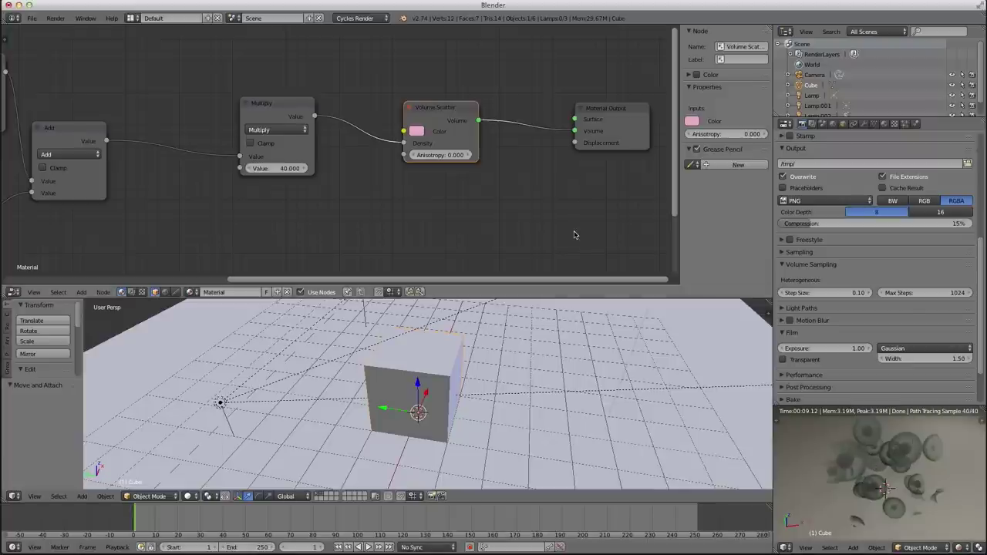
# Duplicate the Multiply and Volume Scatter nodes together and place the copies directly below the originals.
pyautogui.moveTo(900, 498); pyautogui.dragTo(887, 491, button='middle')
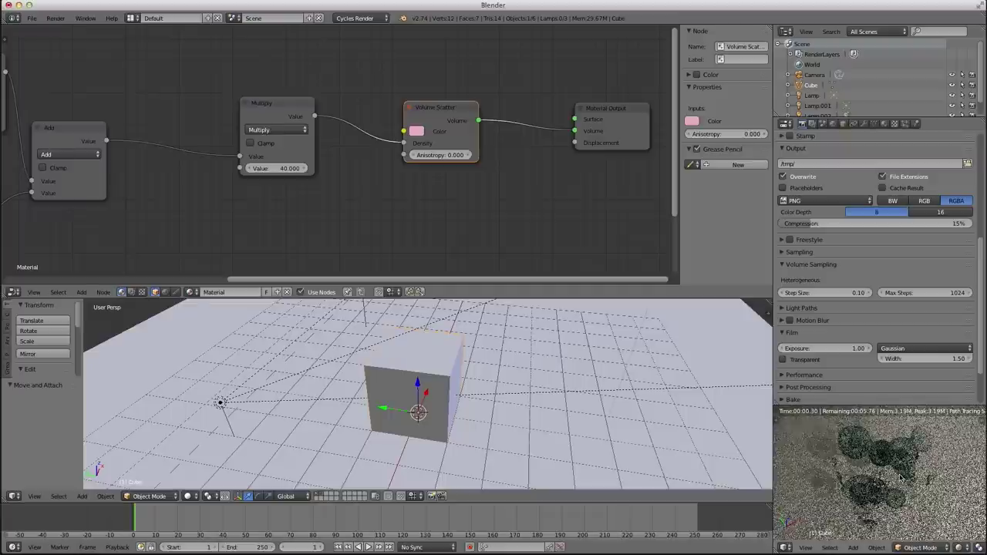
pyautogui.moveTo(884, 481); pyautogui.dragTo(868, 476, button='middle')
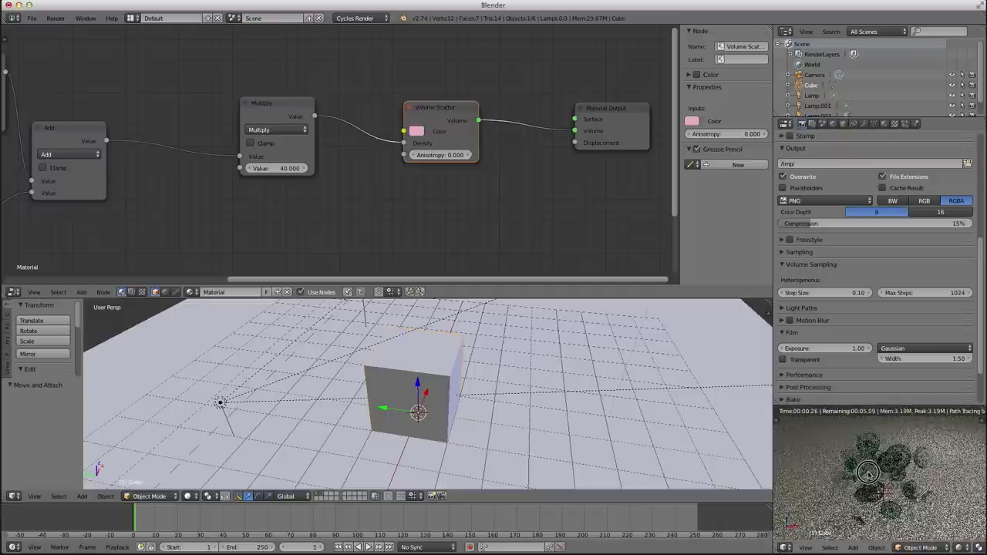
pyautogui.scroll(-6, 331, 220)
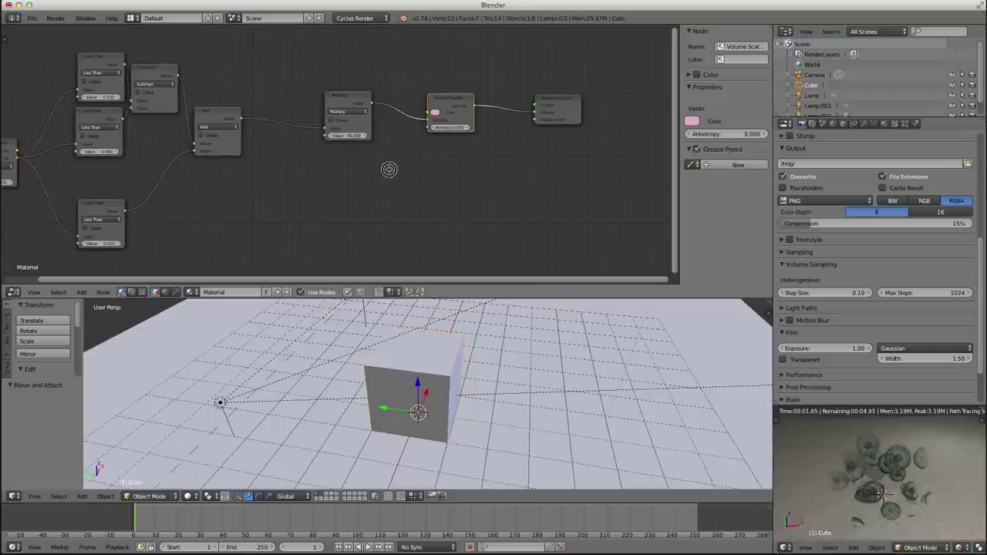
pyautogui.click(351, 97)
pyautogui.keyDown('shift'); pyautogui.click(443, 104); pyautogui.keyUp('shift')
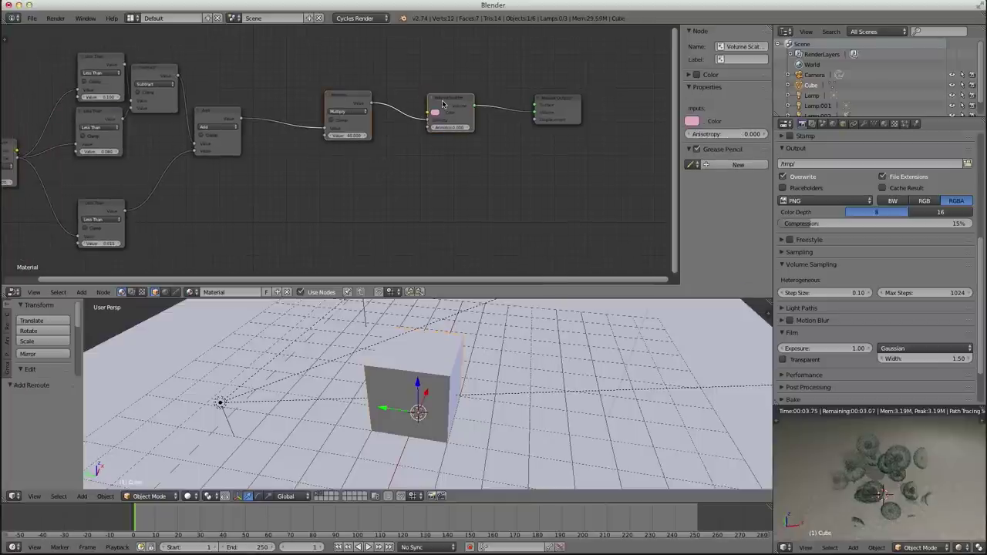
pyautogui.hotkey('shift', 'd')
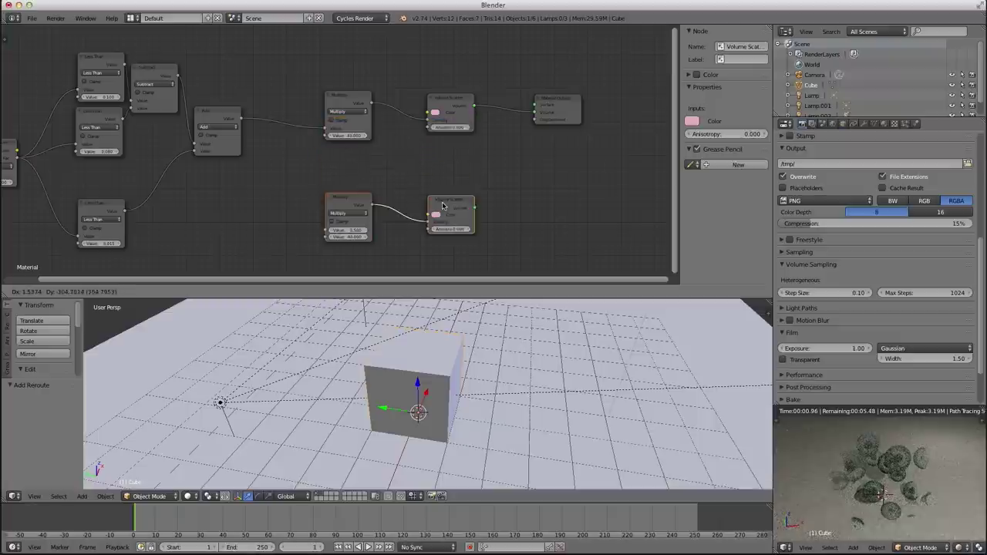
pyautogui.click(442, 203)
# Link Subtract's output to the upper Multiply's first value and the 0.015 Less Than's output to the lower Multiply's first value.
pyautogui.rightClick(207, 114)
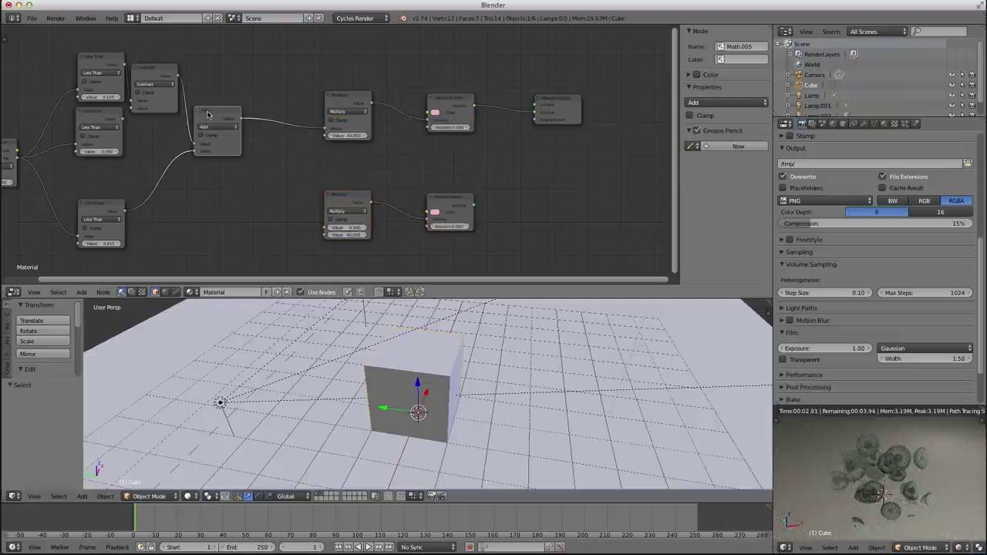
pyautogui.moveTo(178, 78); pyautogui.dragTo(326, 130)
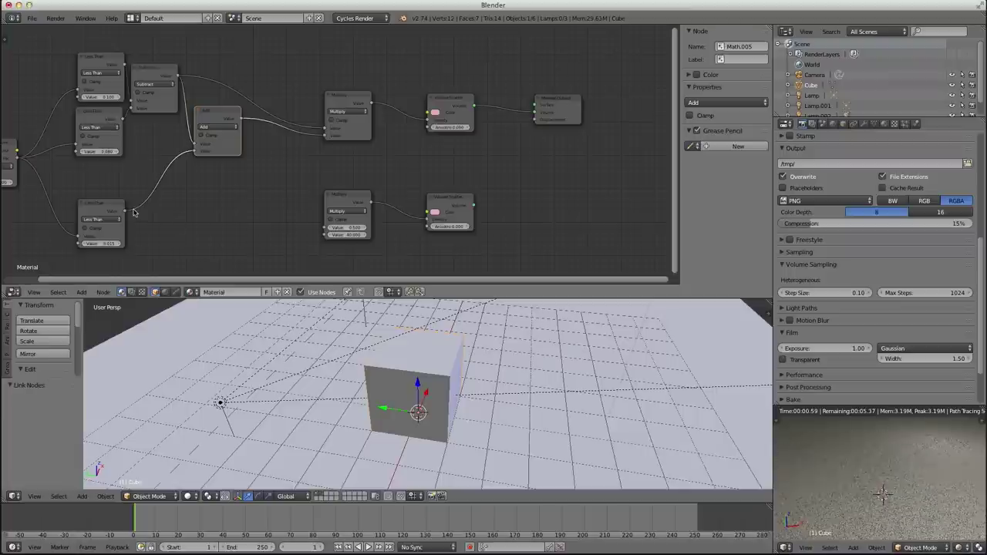
pyautogui.moveTo(124, 210); pyautogui.dragTo(327, 226)
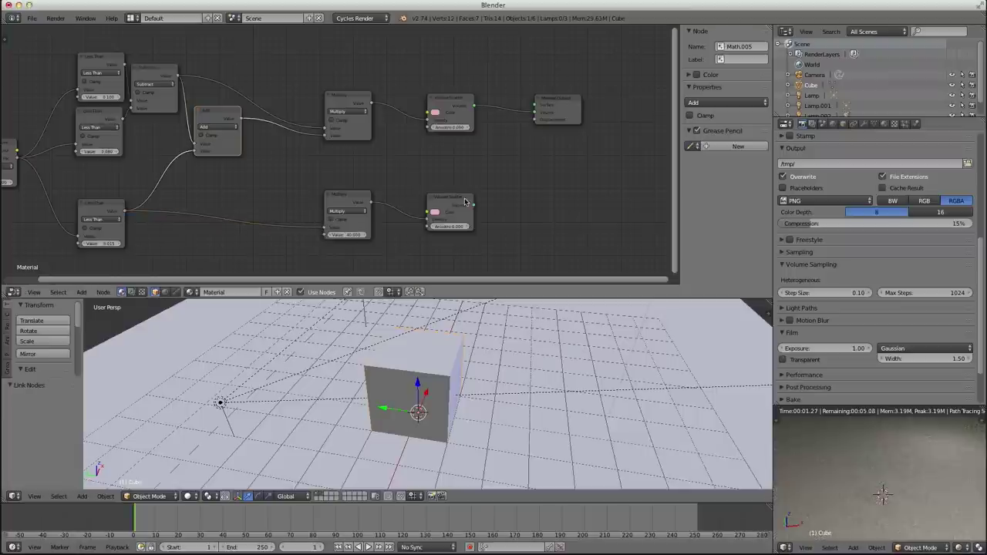
# Cut the link from Add to the upper Multiply, and feed the lower and then the upper Volume Scatter into Material Output's Volume.
pyautogui.moveTo(473, 204); pyautogui.dragTo(534, 113)
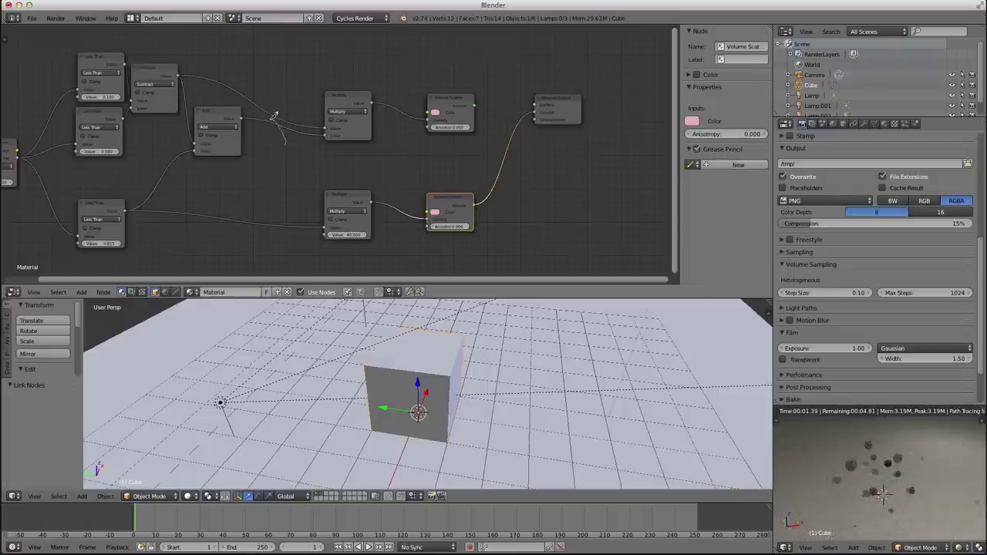
pyautogui.keyDown('ctrl'); pyautogui.moveTo(274, 116); pyautogui.dragTo(273, 116, button='right'); pyautogui.keyUp('ctrl')
pyautogui.moveTo(473, 106); pyautogui.dragTo(541, 111)
# Move the disconnected Add node slightly lower, and link the lower Volume Scatter to Material Output's Volume input.
pyautogui.scroll(3, 236, 98)
pyautogui.moveTo(223, 106); pyautogui.dragTo(298, 126, button='middle')
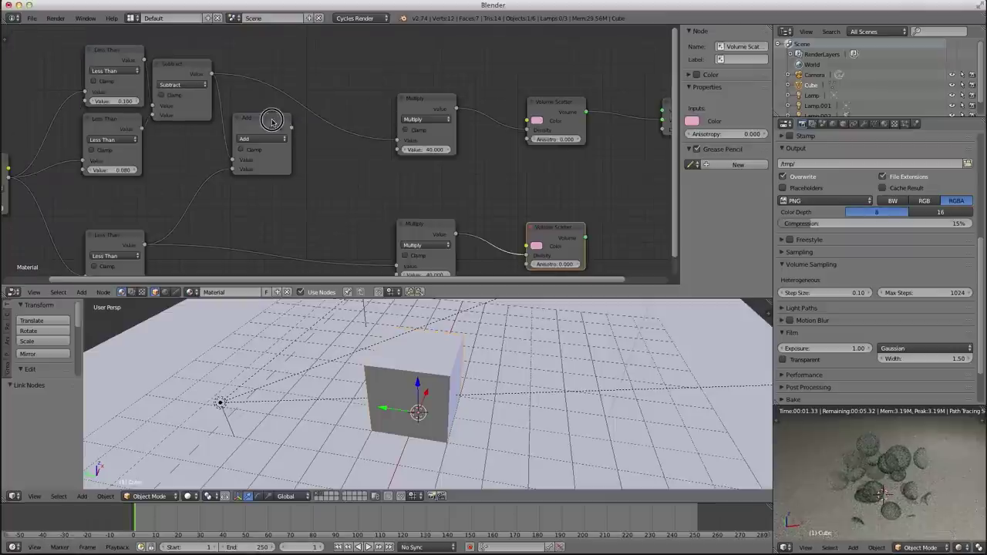
pyautogui.moveTo(272, 122); pyautogui.dragTo(274, 147)
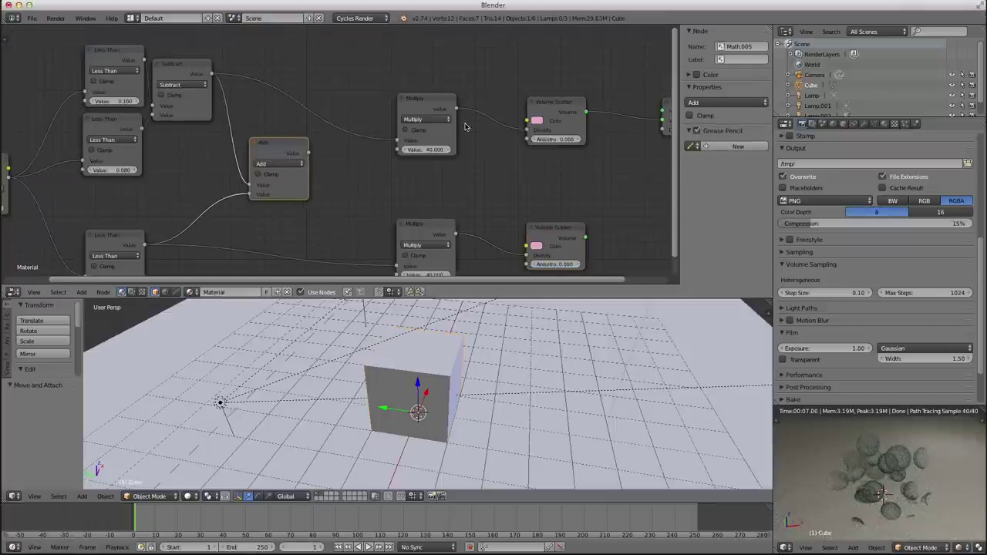
pyautogui.moveTo(525, 162); pyautogui.dragTo(403, 136, button='middle')
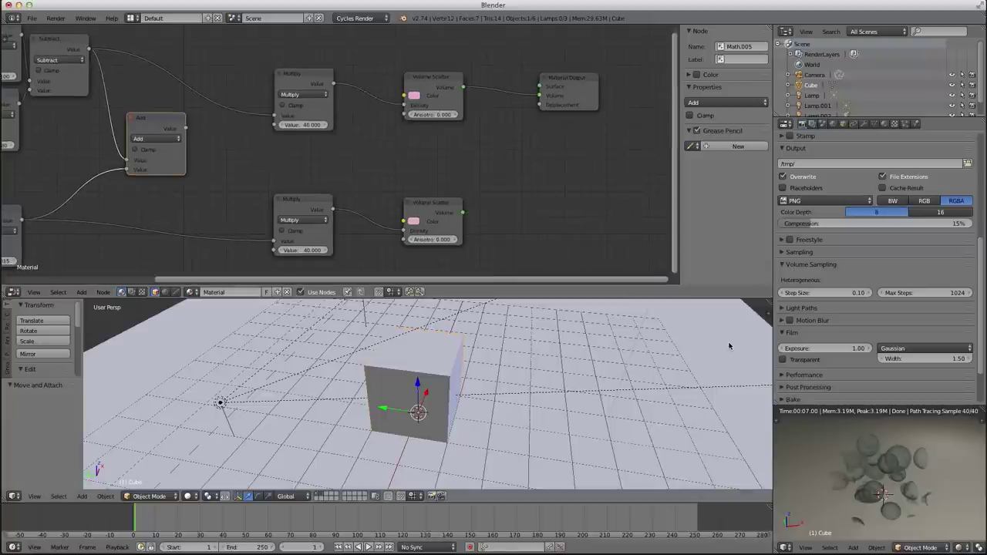
pyautogui.moveTo(462, 213); pyautogui.dragTo(539, 96)
# Set the lower Multiply's second value to 150 and the upper Multiply's second value to 10.
pyautogui.hscroll(-6, 247, 171)
pyautogui.scroll(-3, 246, 171)
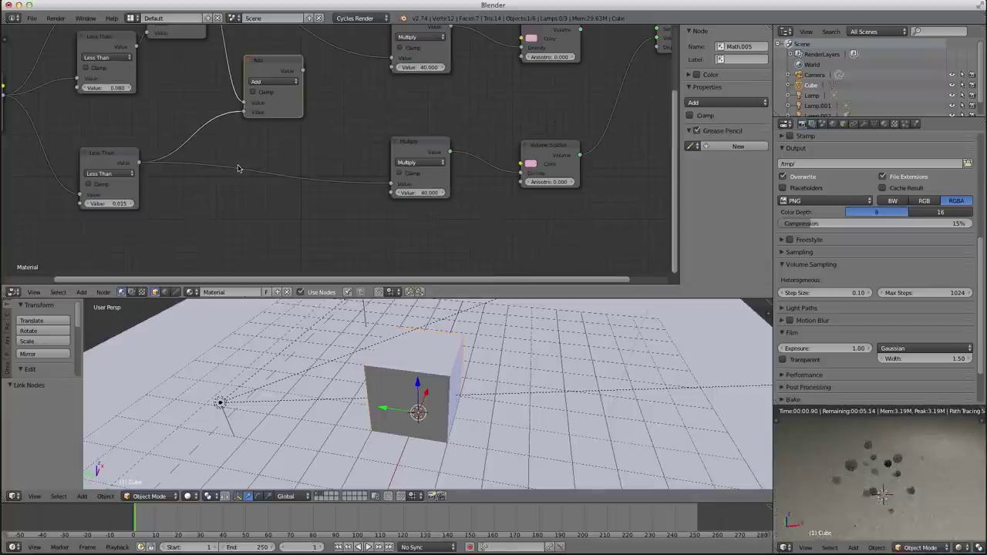
pyautogui.moveTo(635, 177); pyautogui.dragTo(526, 210, button='middle')
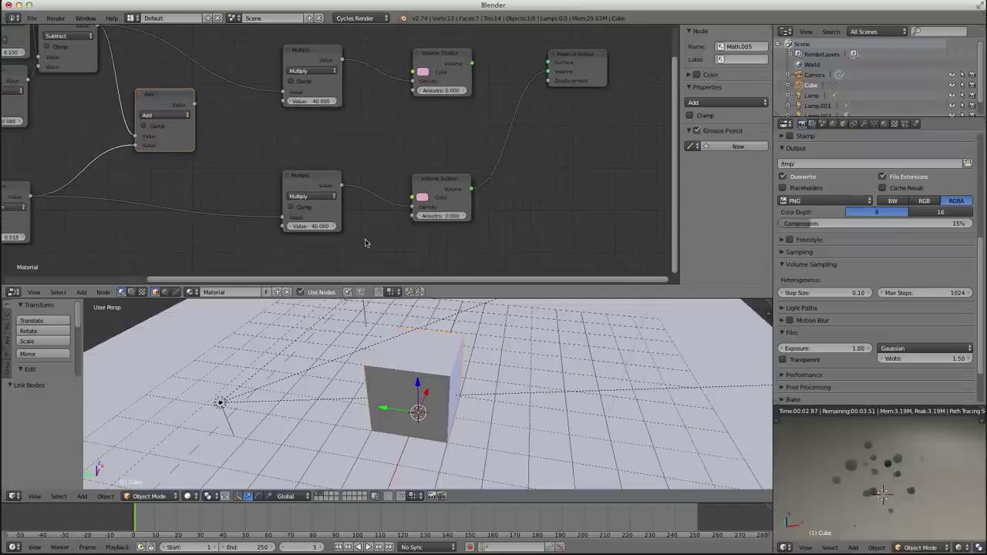
pyautogui.click(311, 226)
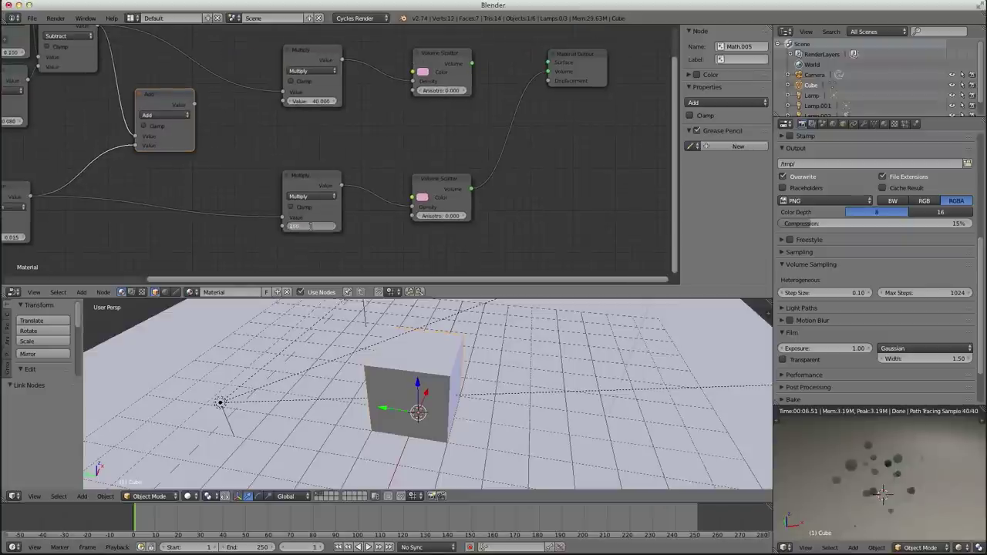
pyautogui.write('150')
pyautogui.press('Return')
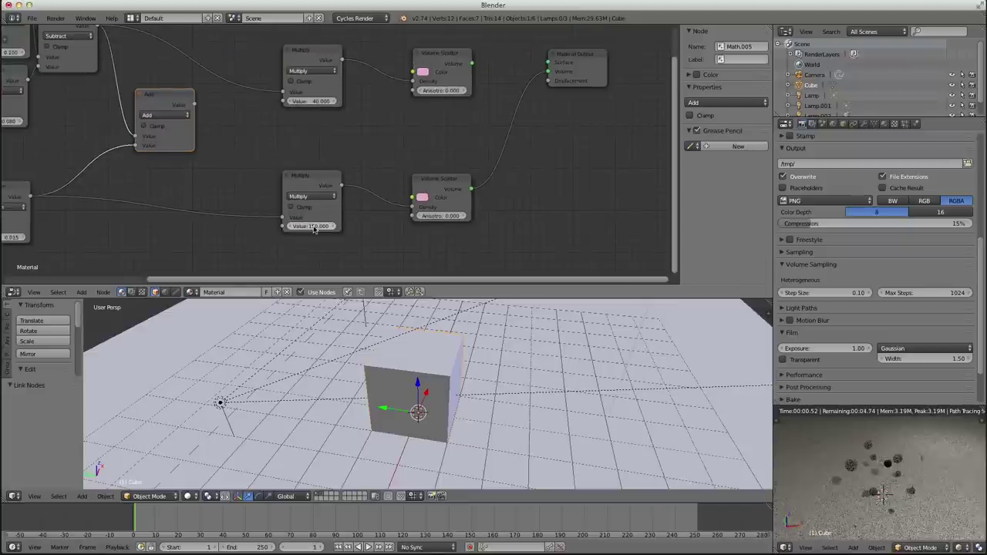
pyautogui.click(307, 102)
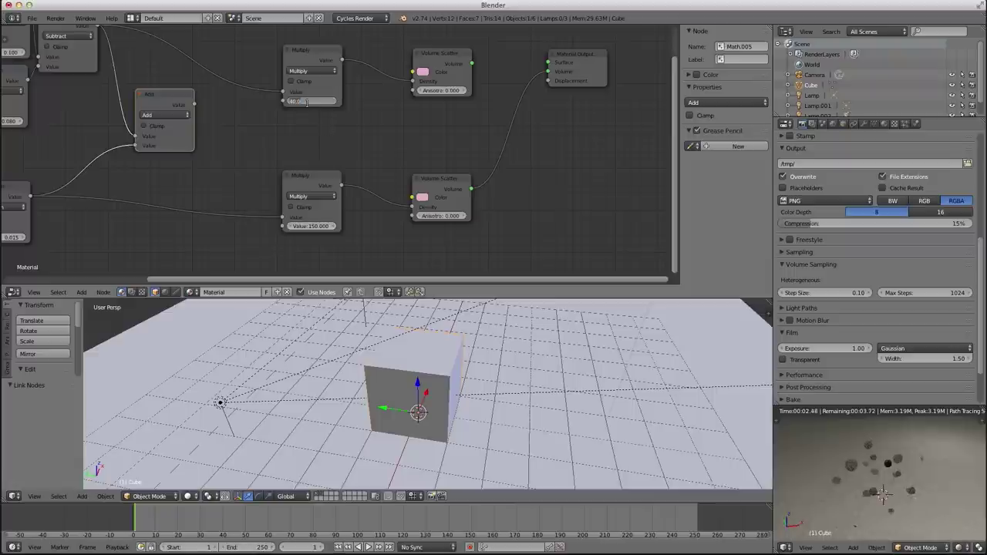
pyautogui.write('10')
pyautogui.press('Return')
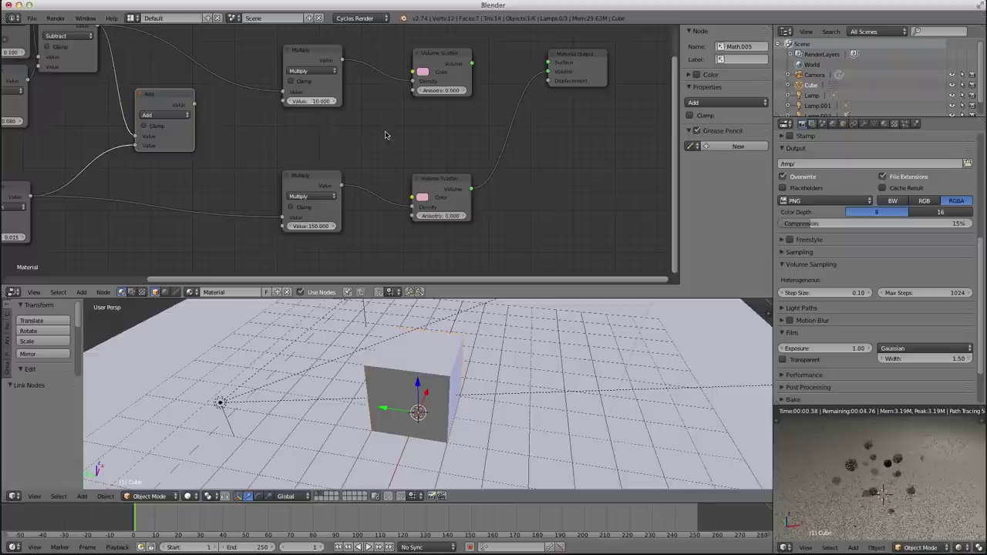
# Change the lower Volume Scatter's colour, trying light blue first and settling on pale yellow.
pyautogui.click(422, 199)
pyautogui.moveTo(455, 106); pyautogui.dragTo(461, 99)
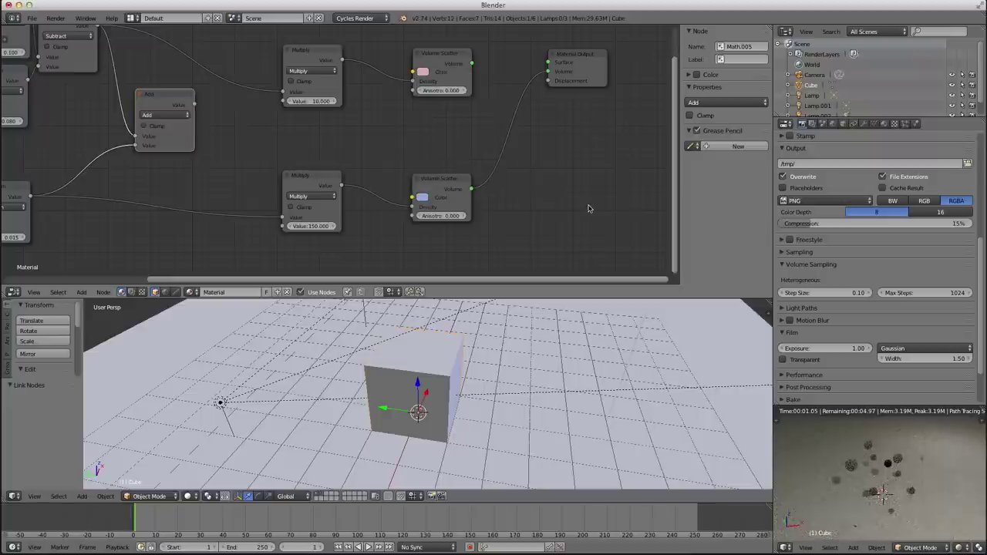
pyautogui.click(424, 200)
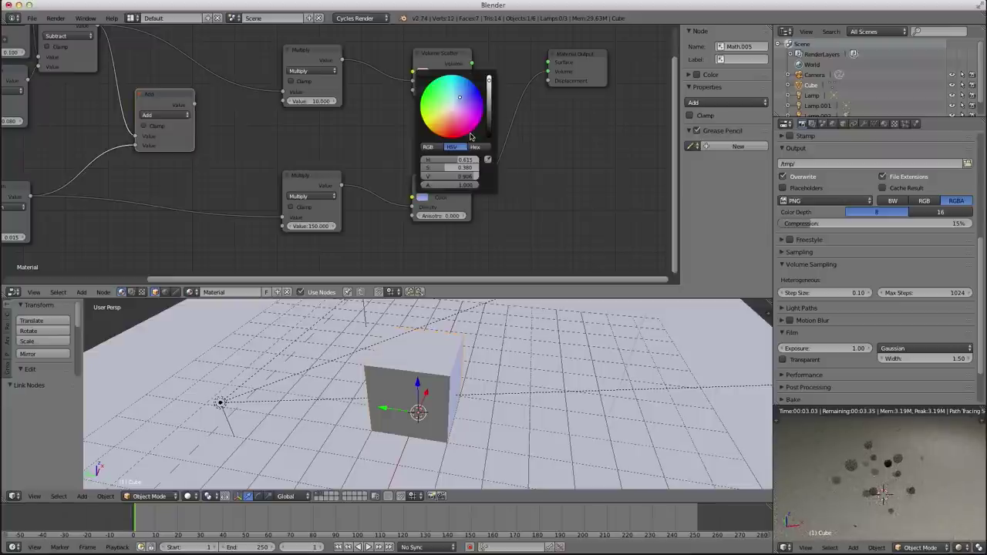
pyautogui.click(445, 115)
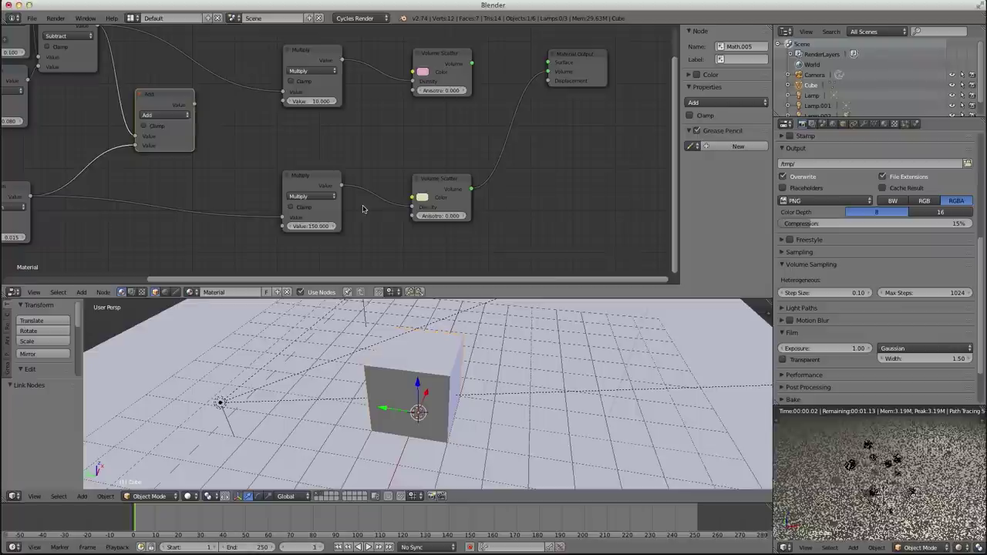
# Set the lower Multiply's second value to 75 and move Material Output farther away from the two Volume Scatter nodes.
pyautogui.click(314, 226)
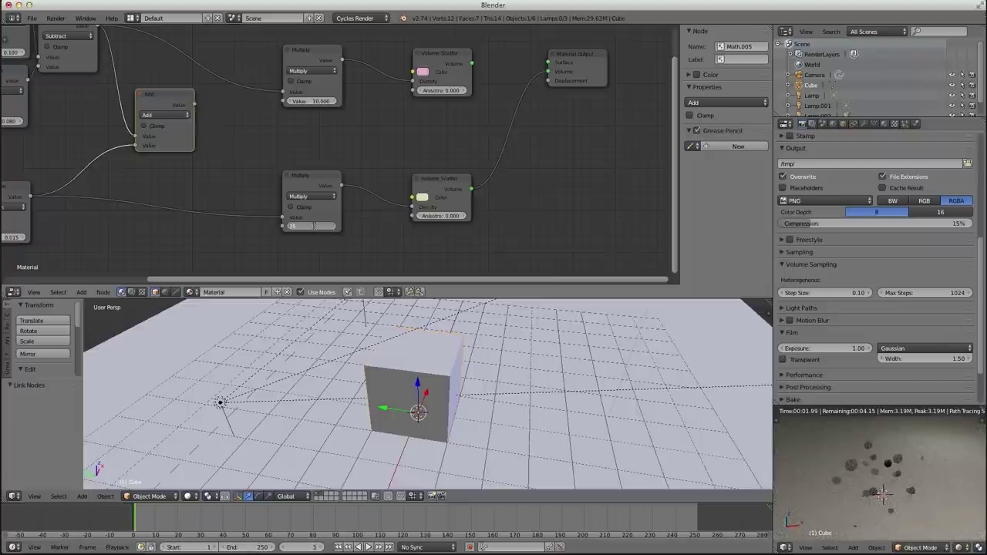
pyautogui.write('75')
pyautogui.press('Return')
pyautogui.click(582, 61)
pyautogui.click(626, 83)
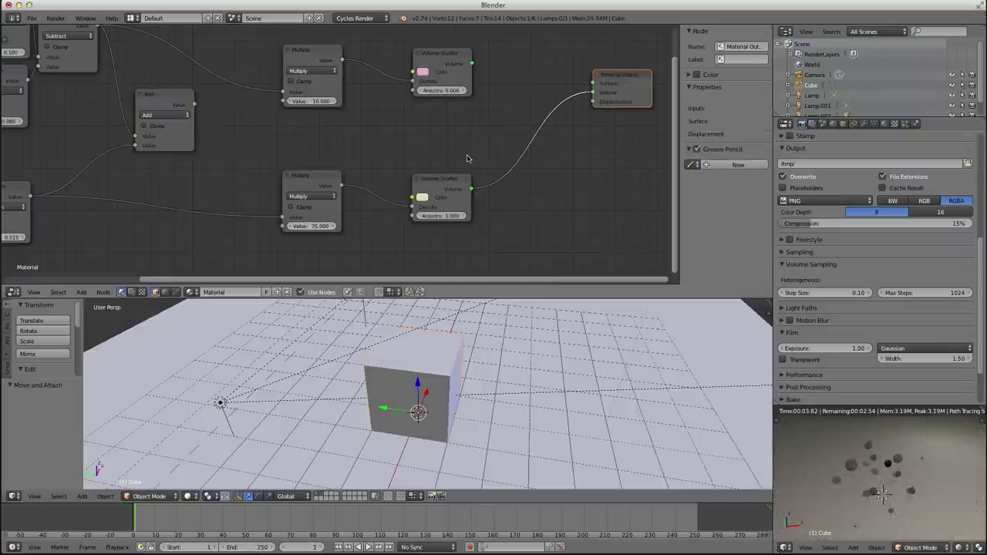
pyautogui.moveTo(469, 159); pyautogui.dragTo(384, 164, button='middle')
pyautogui.hotkey('shift', 'a')
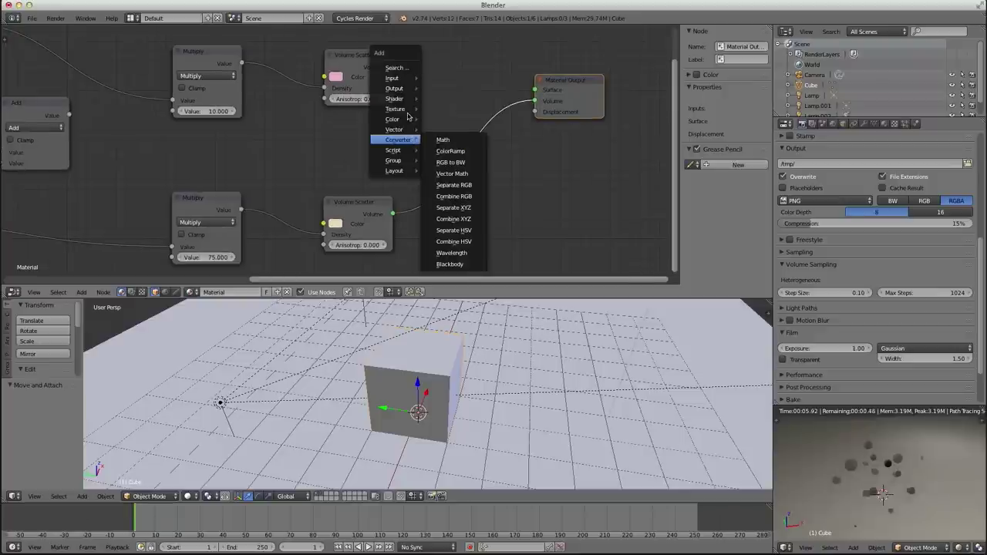
pyautogui.scroll(-3, 106, 155)
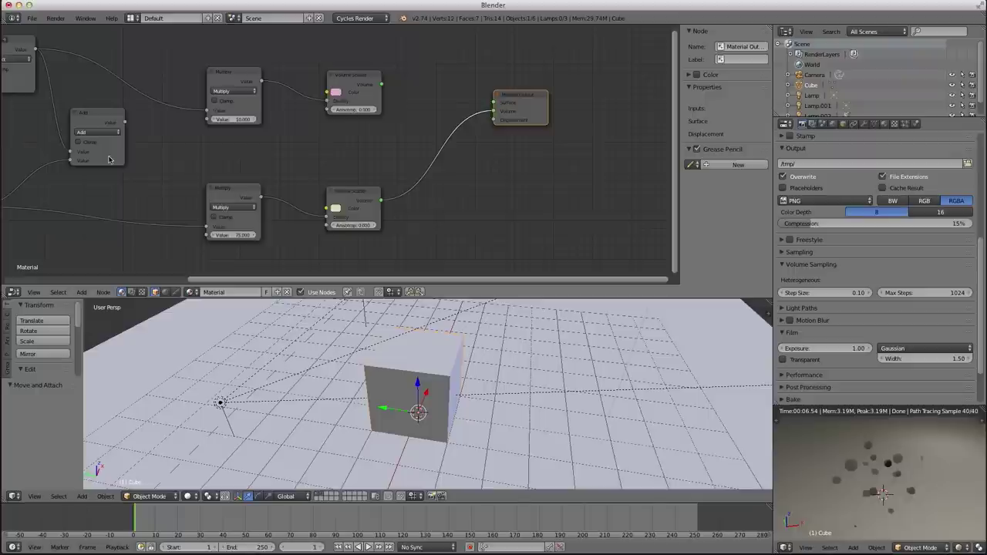
# Insert an Add Shader node into the link between the lower Volume Scatter and Material Output's Volume input.
pyautogui.moveTo(106, 155); pyautogui.dragTo(275, 187, button='middle')
pyautogui.click(253, 148)
pyautogui.moveTo(501, 196); pyautogui.dragTo(310, 192, button='middle')
pyautogui.hotkey('shift', 'a')
pyautogui.moveTo(348, 164)
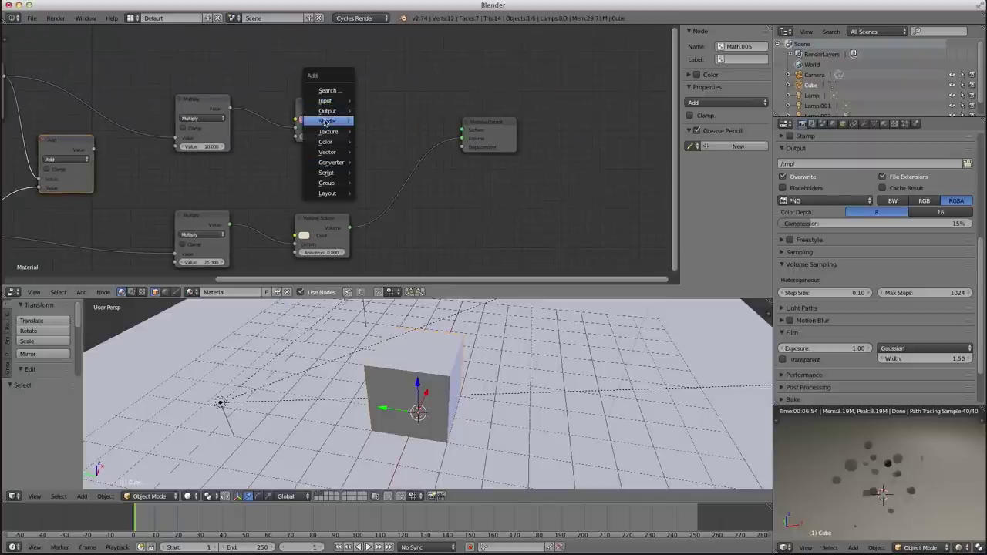
pyautogui.moveTo(327, 121)
pyautogui.click(411, 135)
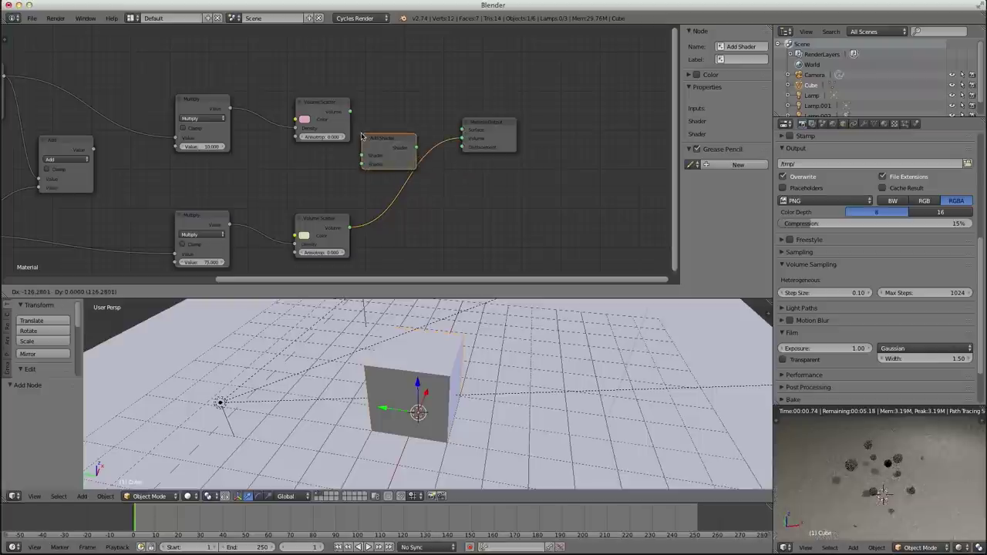
pyautogui.click(377, 162)
pyautogui.moveTo(377, 162); pyautogui.dragTo(376, 168)
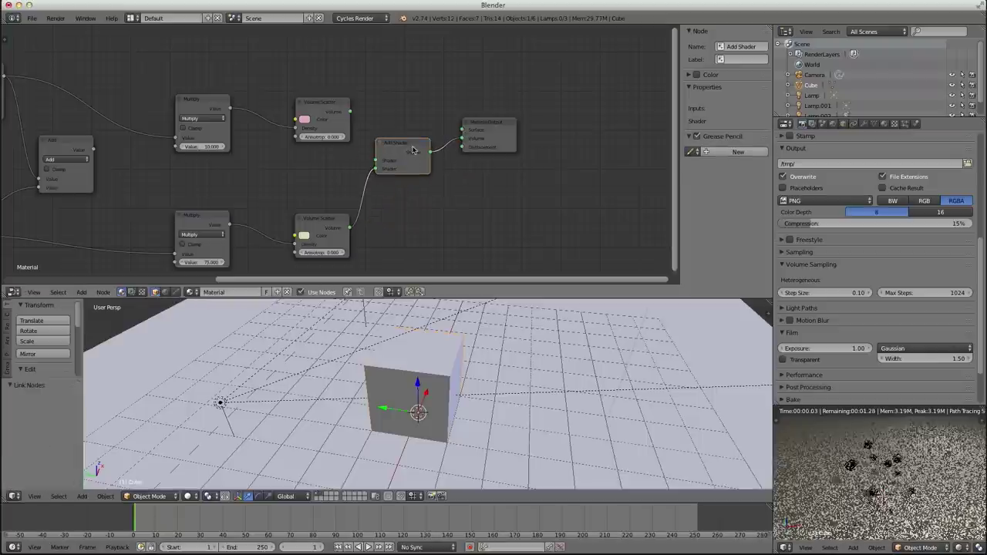
# Move Material Output and Add Shader farther from the scatter nodes, and link the upper Volume Scatter to Add Shader's free Shader input.
pyautogui.moveTo(496, 143); pyautogui.dragTo(531, 152)
pyautogui.moveTo(396, 143); pyautogui.dragTo(426, 129)
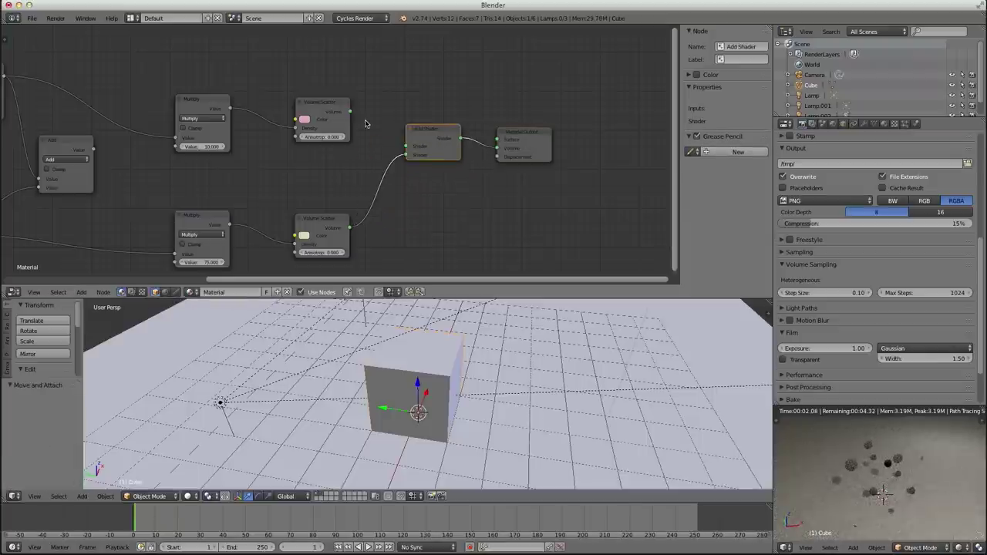
pyautogui.moveTo(350, 112); pyautogui.dragTo(406, 146)
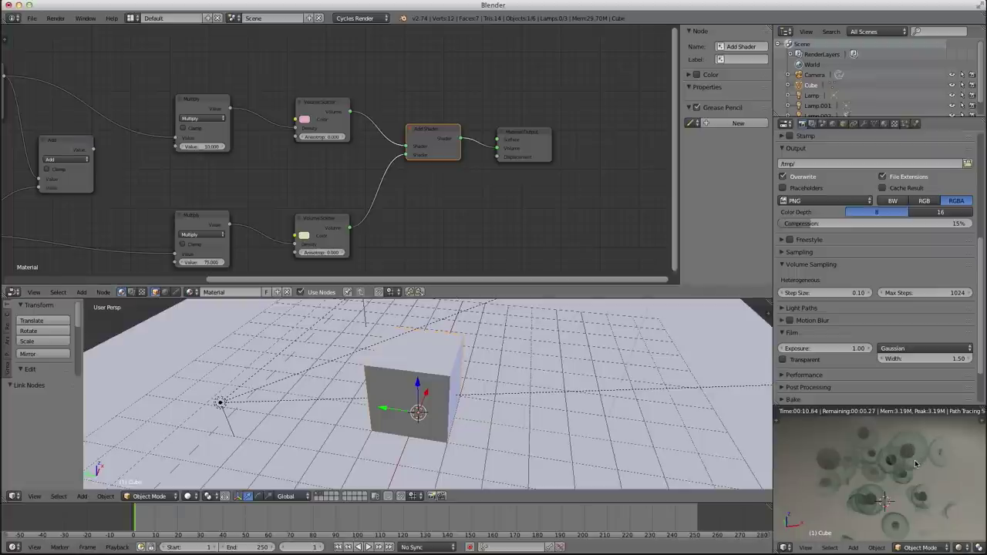
# Set the threshold value of the lowest Less Than node, which controls the core size, to 0.05.
pyautogui.scroll(-3, 871, 479)
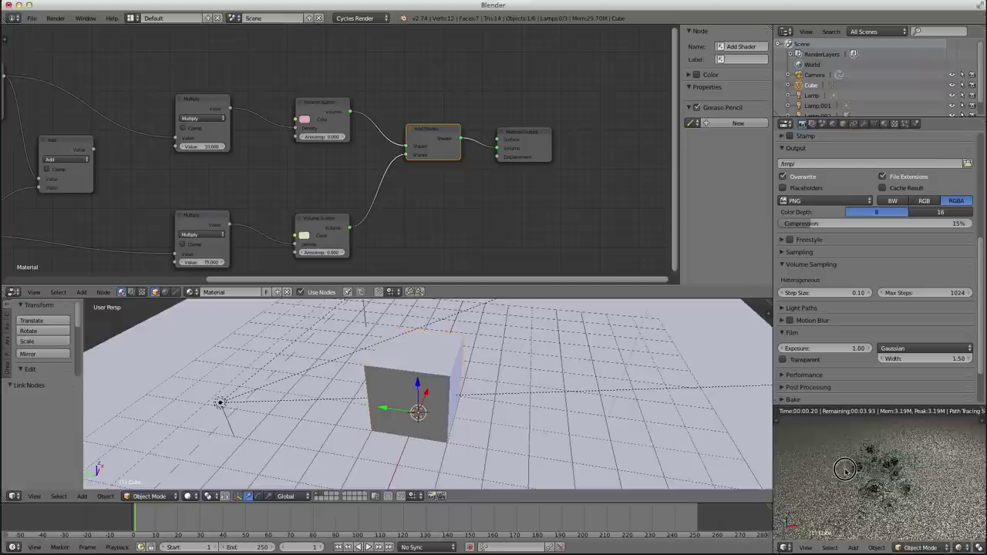
pyautogui.scroll(1, 872, 480)
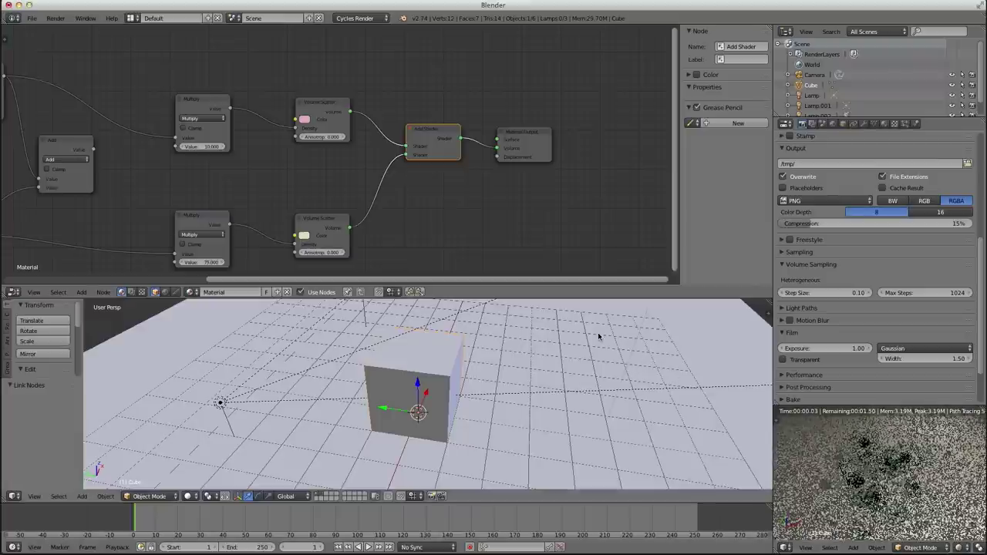
pyautogui.moveTo(173, 174); pyautogui.dragTo(421, 125, button='middle')
pyautogui.scroll(2, 248, 210)
pyautogui.moveTo(192, 239); pyautogui.dragTo(301, 211, button='middle')
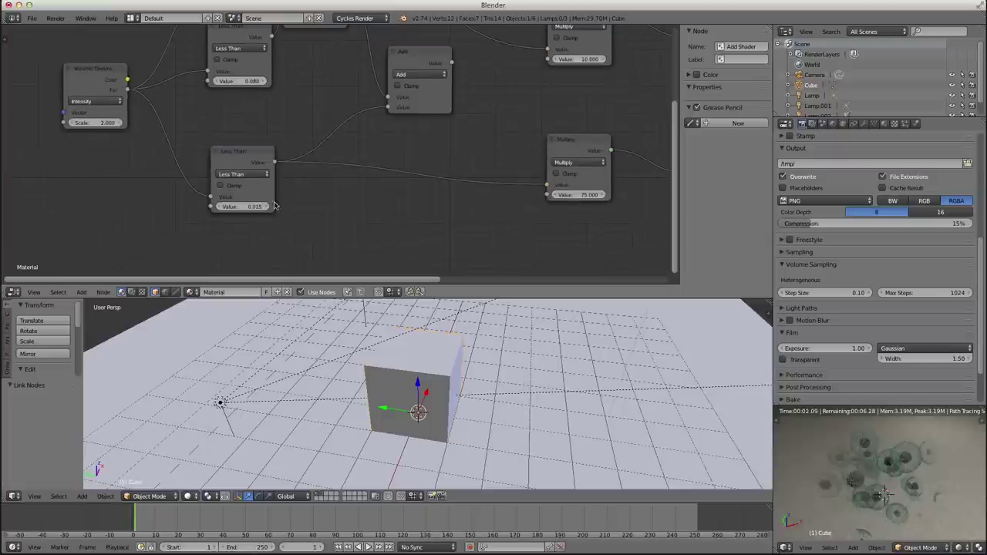
pyautogui.click(245, 208)
pyautogui.press('Return')
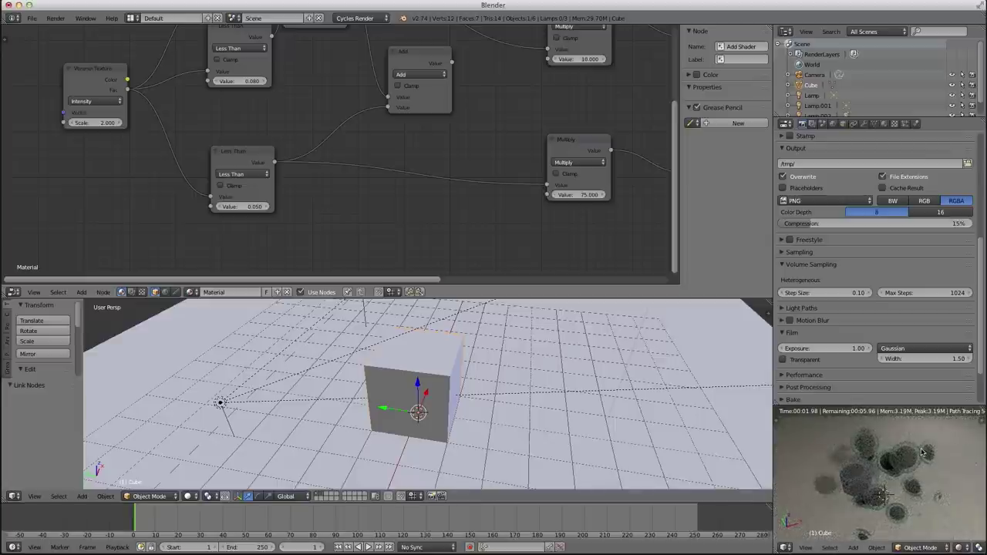
# Try a threshold of 0.11 on the lowest Less Than node, and return it to 0.05.
pyautogui.click(244, 206)
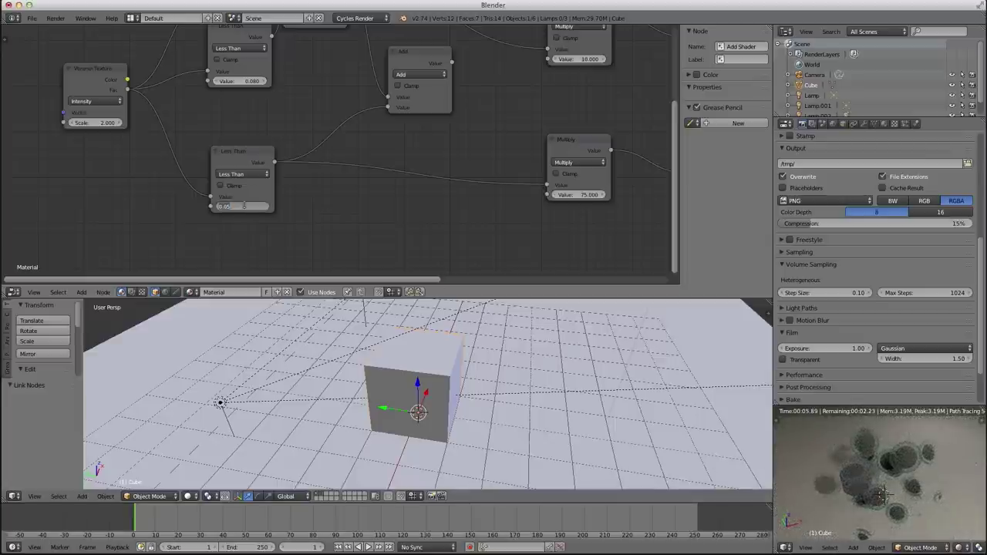
pyautogui.write('0.11')
pyautogui.press('Return')
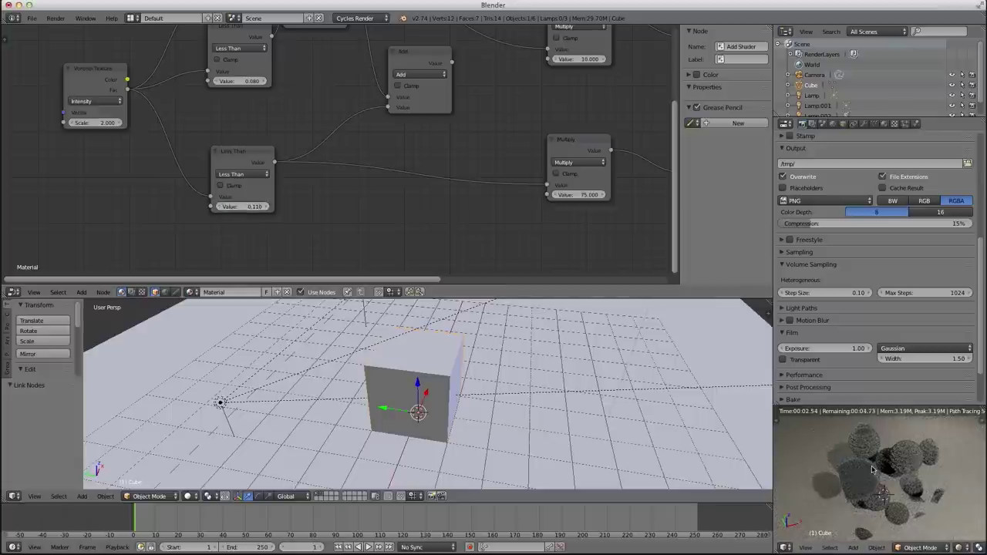
pyautogui.click(244, 206)
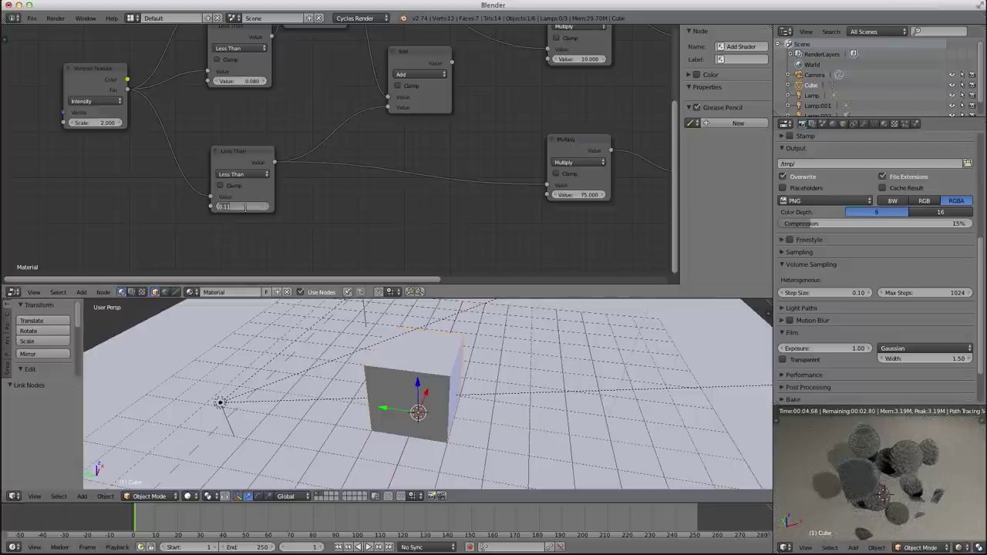
pyautogui.write('0.05')
pyautogui.press('Return')
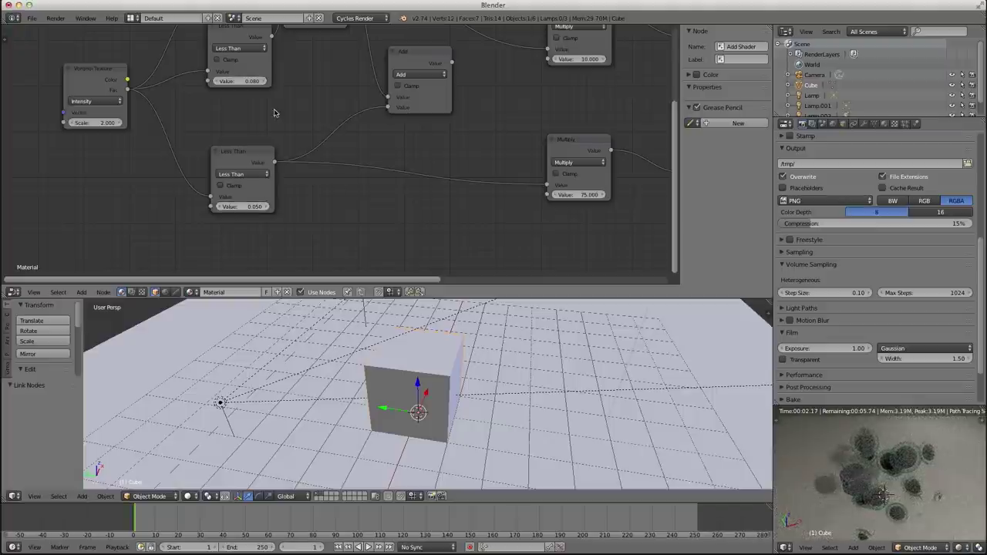
# Try a threshold of 0.2 on the topmost Less Than node feeding Subtract, and settle on 0.1.
pyautogui.moveTo(273, 113); pyautogui.dragTo(270, 199, button='middle')
pyautogui.click(240, 91)
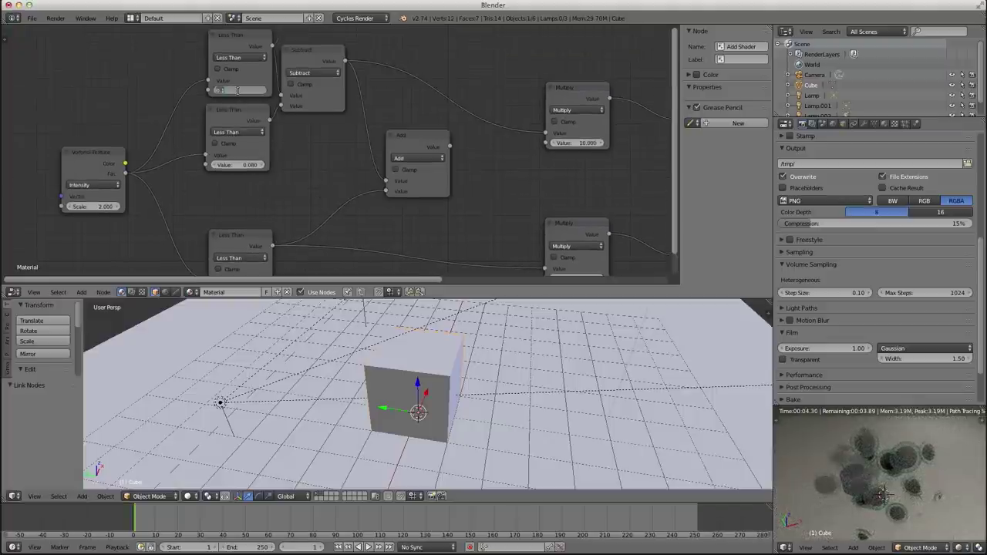
pyautogui.write('0.2')
pyautogui.press('Return')
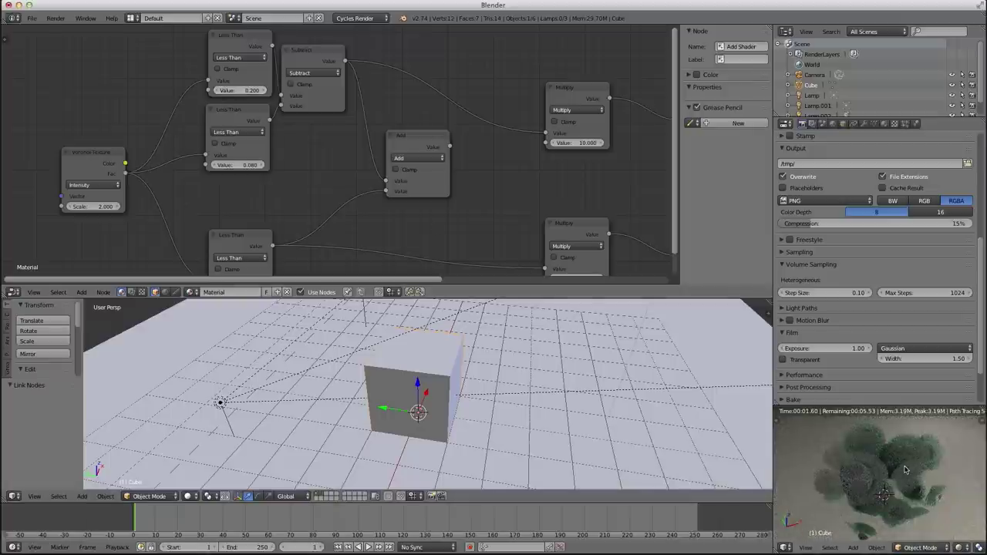
pyautogui.click(249, 90)
pyautogui.write('.1')
pyautogui.press('Return')
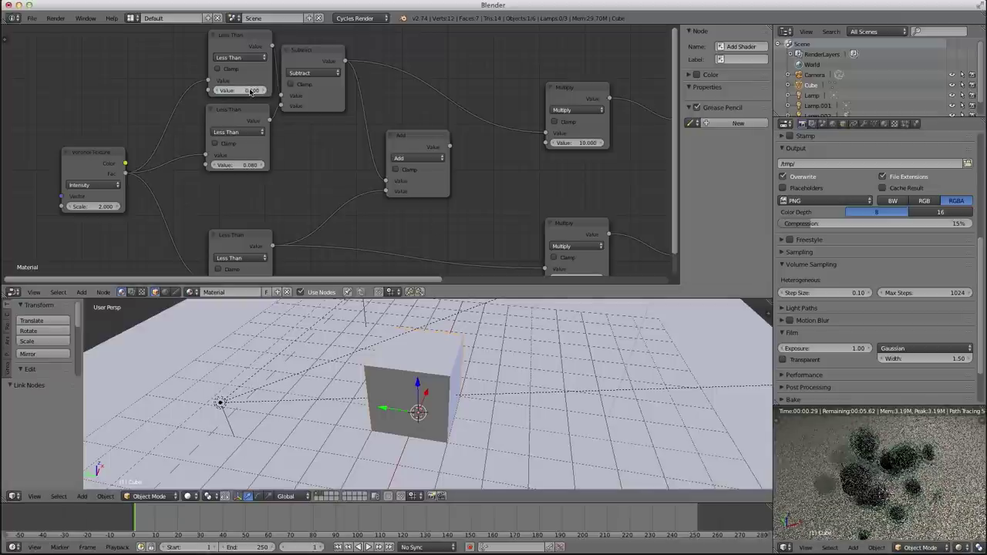
pyautogui.moveTo(303, 172); pyautogui.dragTo(281, 124, button='middle')
pyautogui.scroll(-2, 449, 219)
pyautogui.scroll(-3, 462, 219)
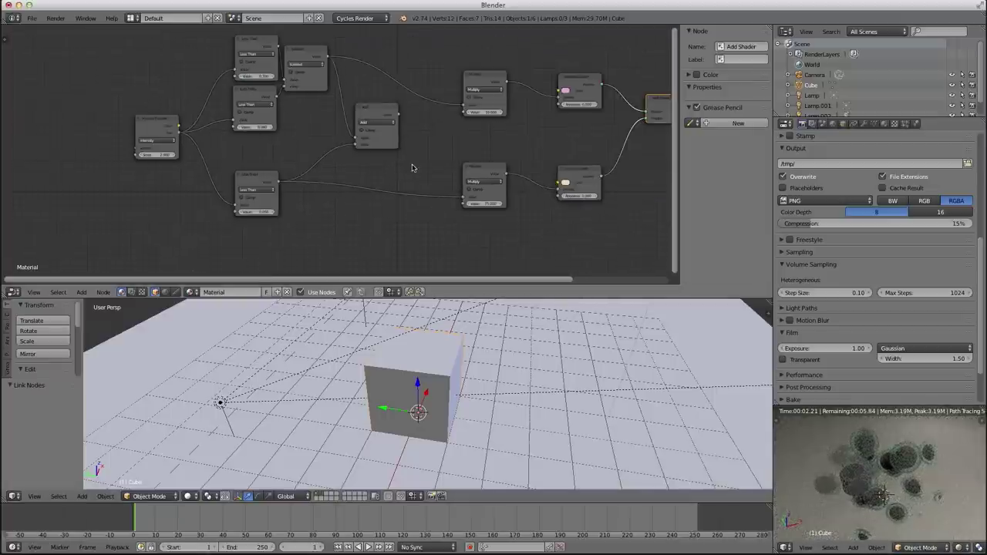
pyautogui.moveTo(384, 175); pyautogui.dragTo(304, 199, button='middle')
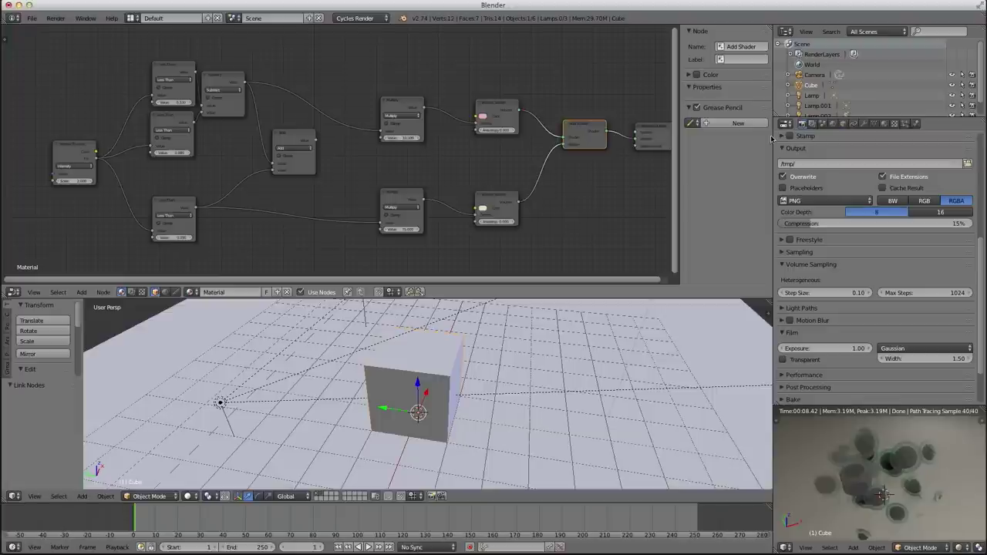
pyautogui.scroll(-2, 560, 174)
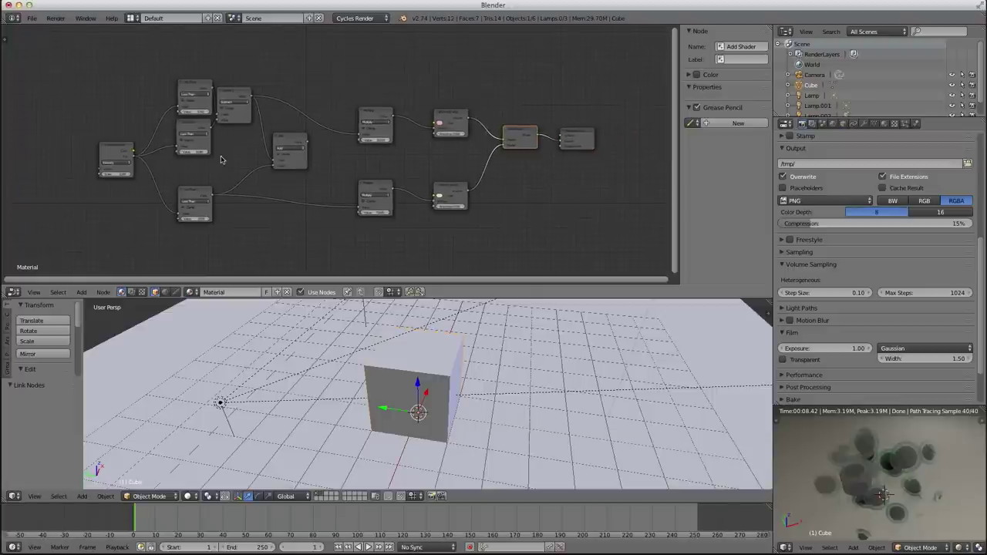
pyautogui.scroll(1, 559, 200)
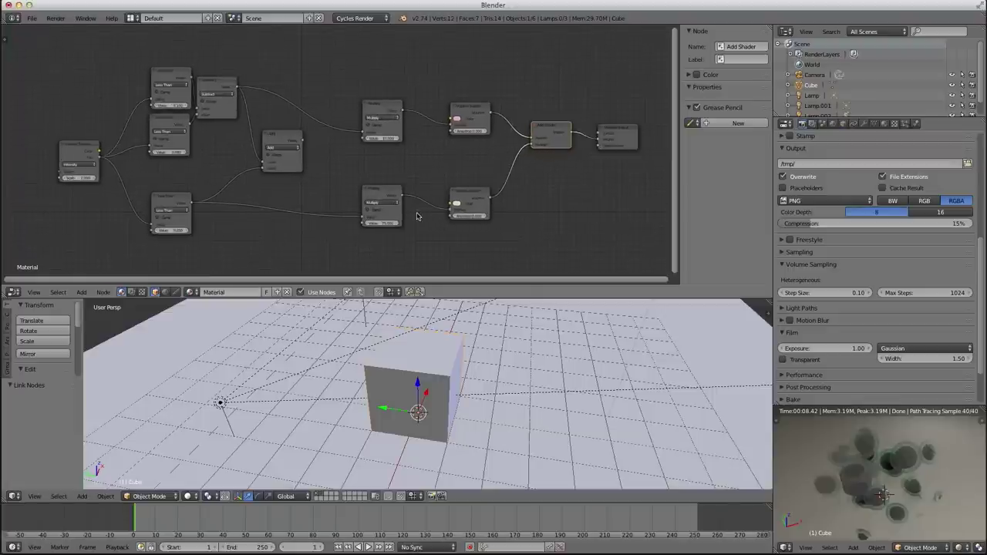